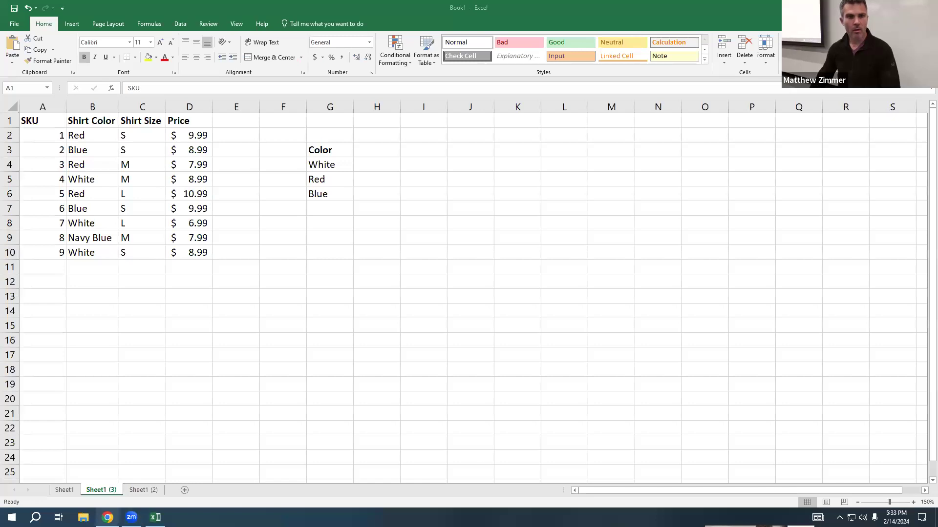
Switch to Chrome, go to section 3.2 The "IF" Function, and download and open its practice workbook IFFunctionPractice-x3.xlsm.
key(alt+Tab)
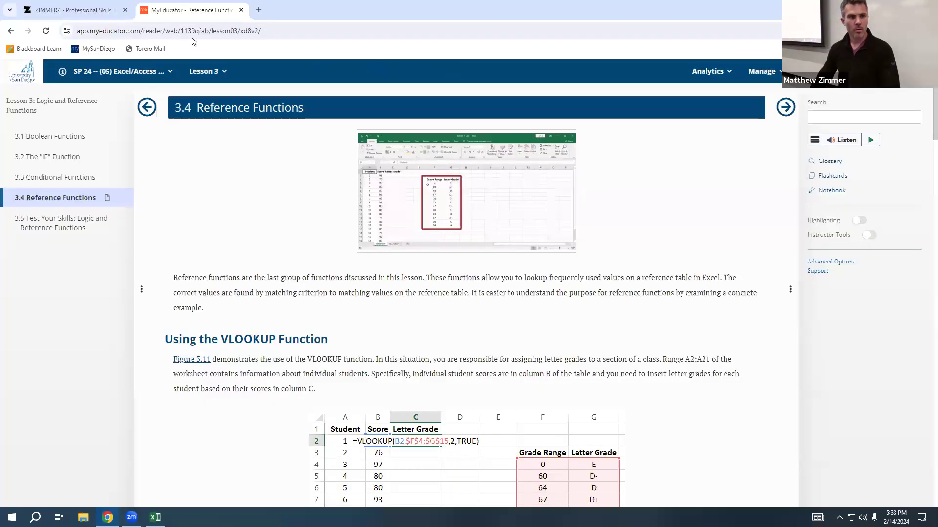
click(54, 156)
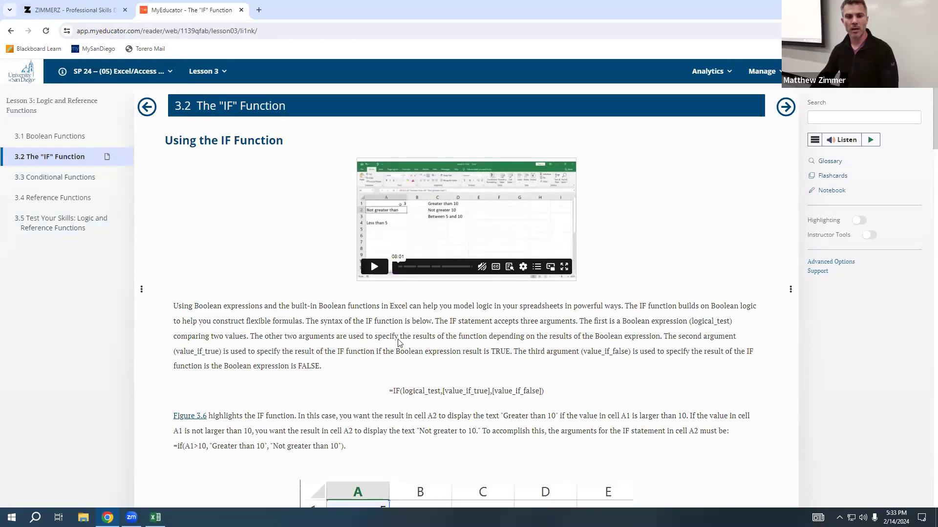
scroll(506, 452, down, 7)
scroll(616, 366, up, 2)
scroll(616, 367, down, 15)
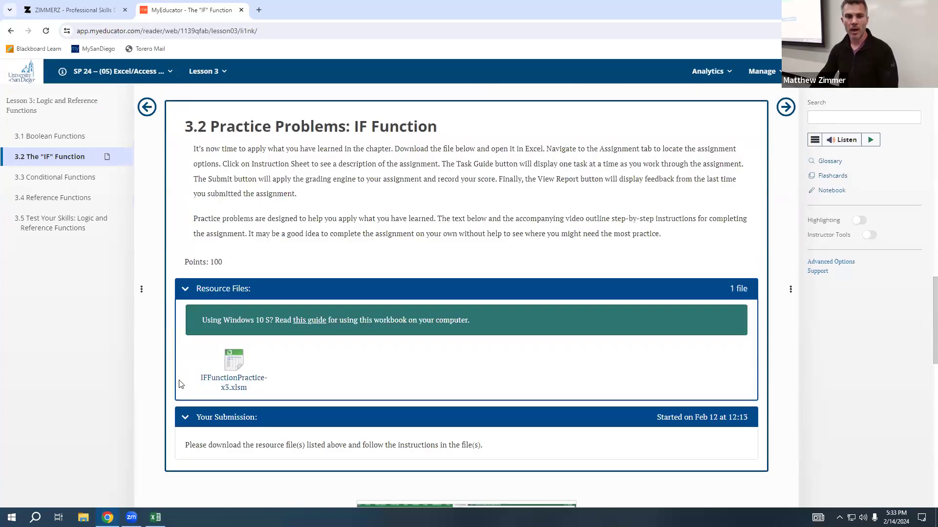
click(243, 386)
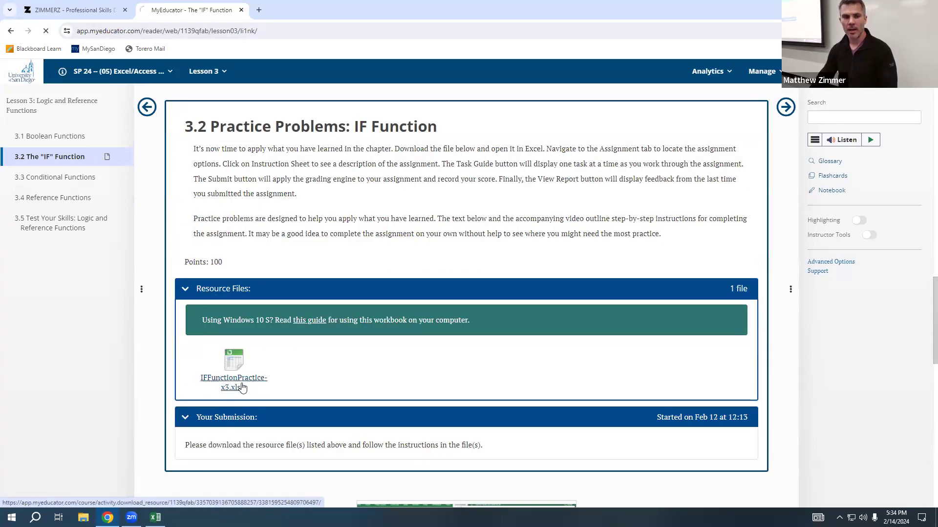
click(792, 61)
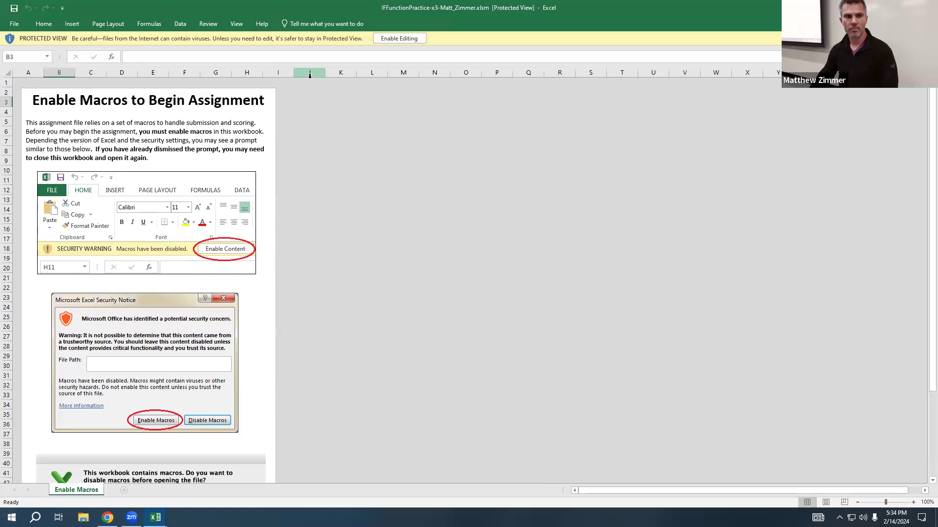
Enable editing and macros in the IF practice workbook to view its Task Guide, and close it without saving.
click(420, 38)
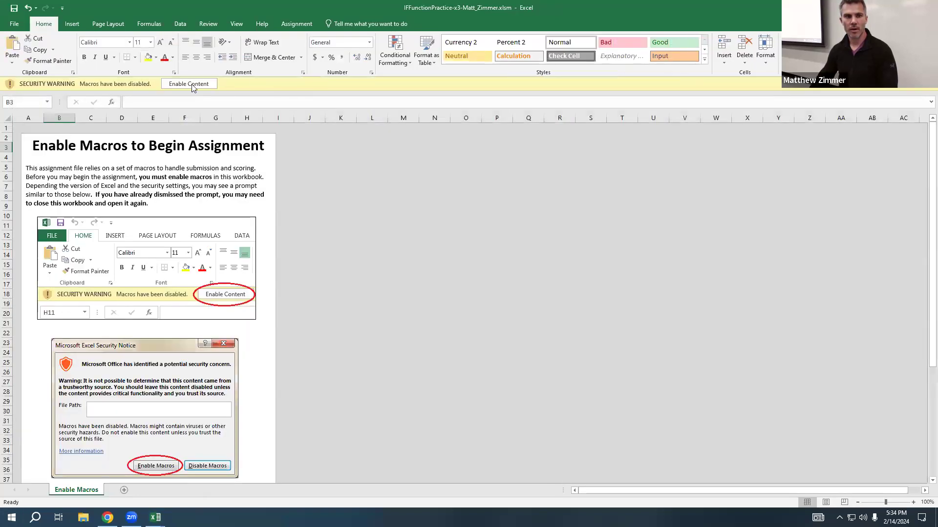
click(192, 84)
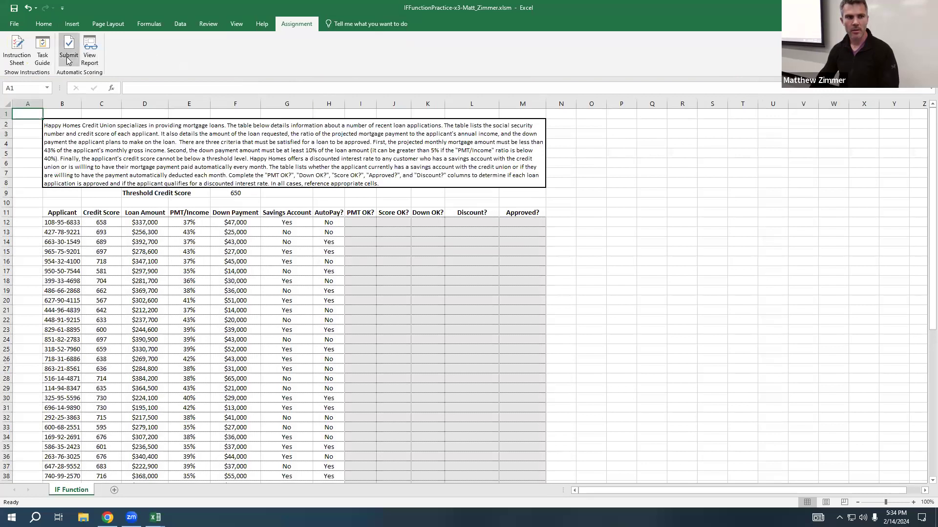
click(43, 51)
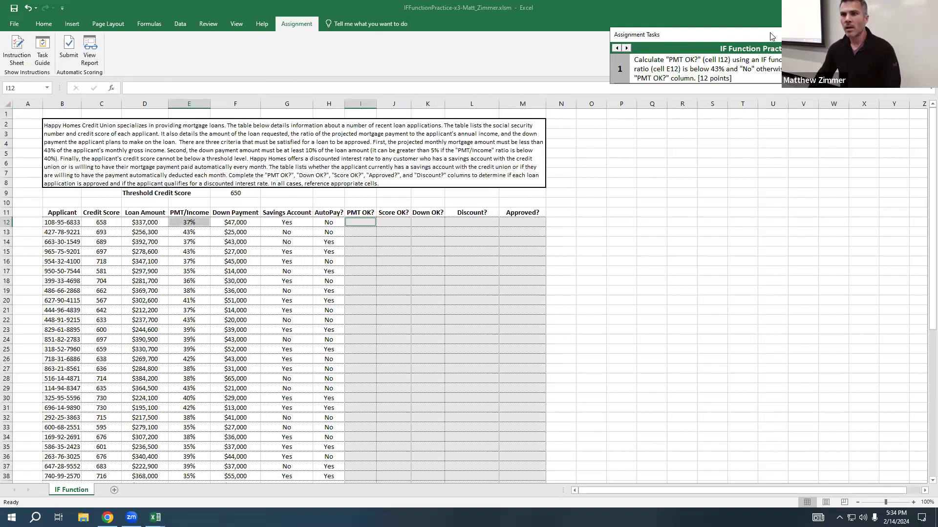
drag(771, 37, 759, 41)
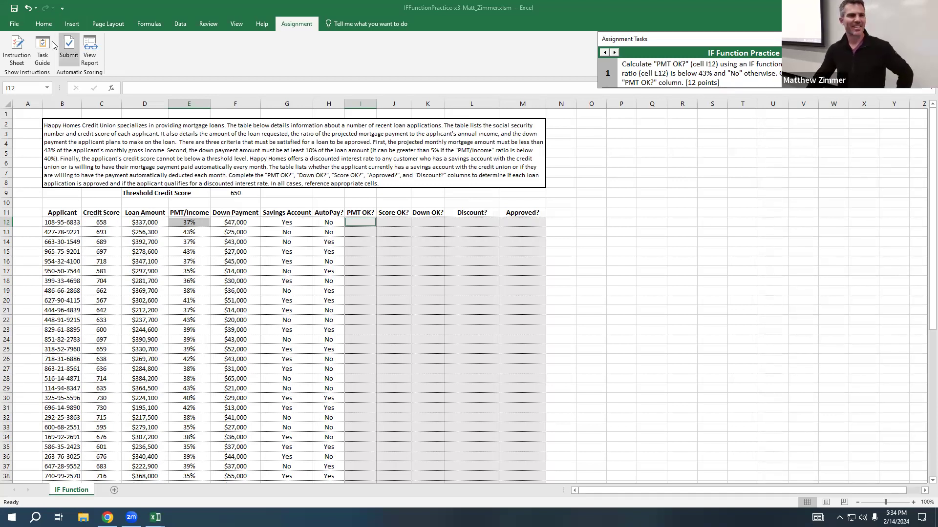
click(926, 7)
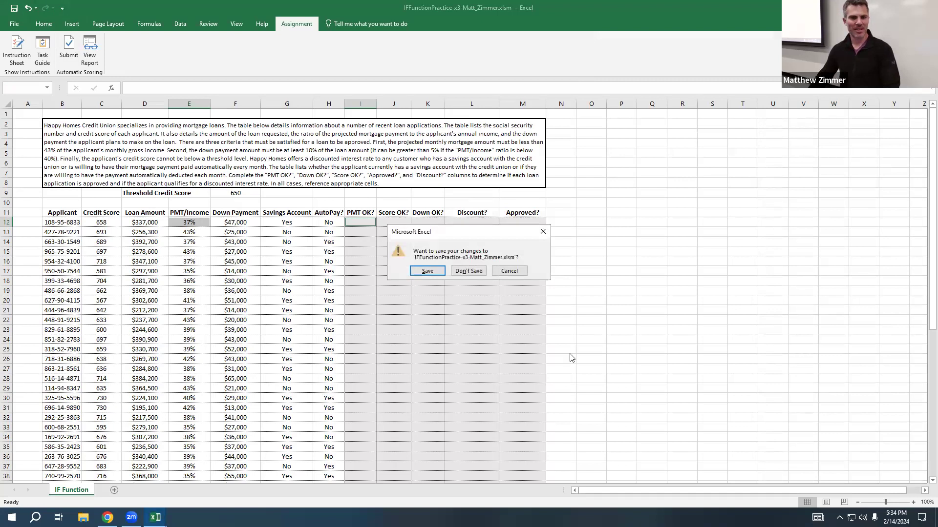
click(464, 273)
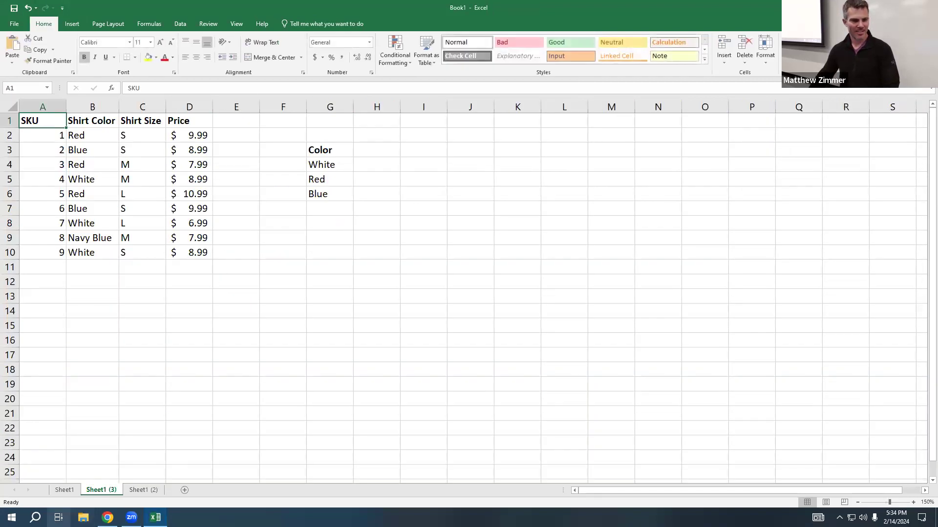
Return to Chrome, go to section 3.1 Boolean Functions, and download and open its practice workbook BooleanFunctionsPractice-x3.xlsm.
click(107, 517)
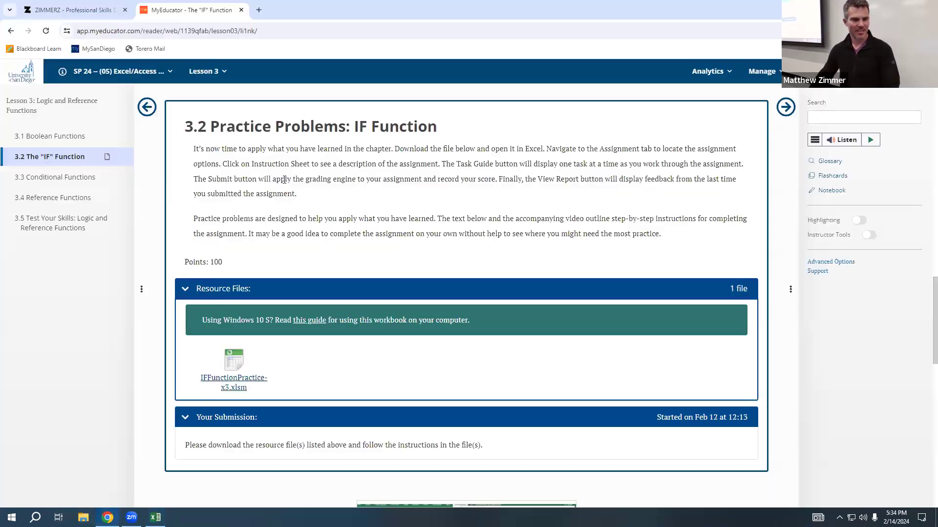
click(56, 136)
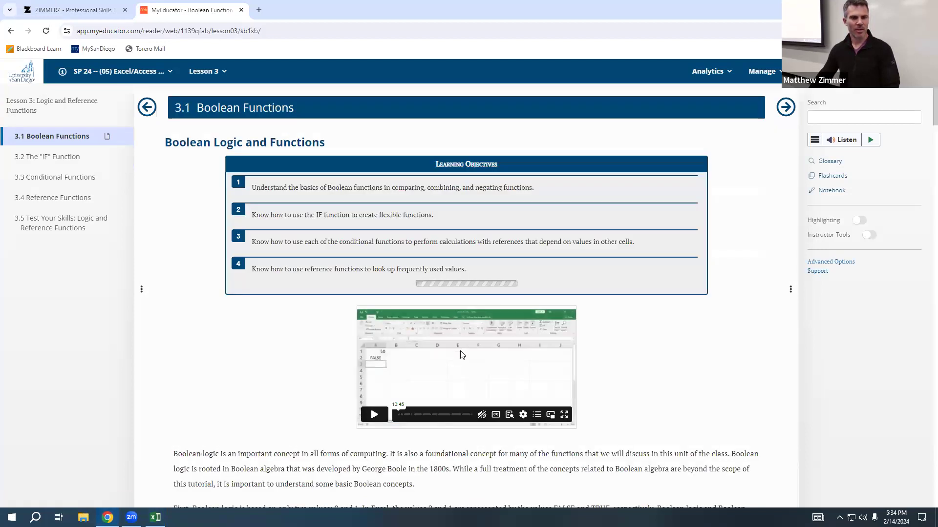
scroll(459, 357, down, 15)
scroll(459, 357, down, 20)
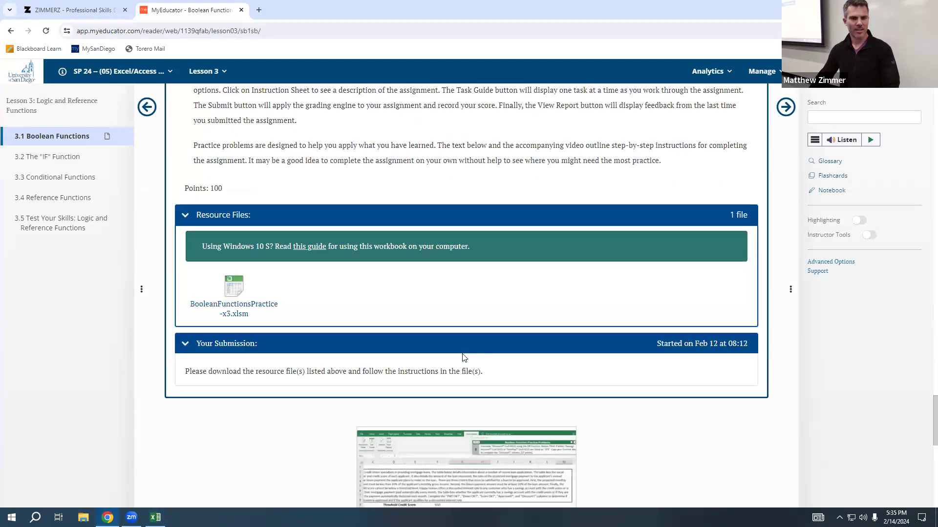
click(233, 307)
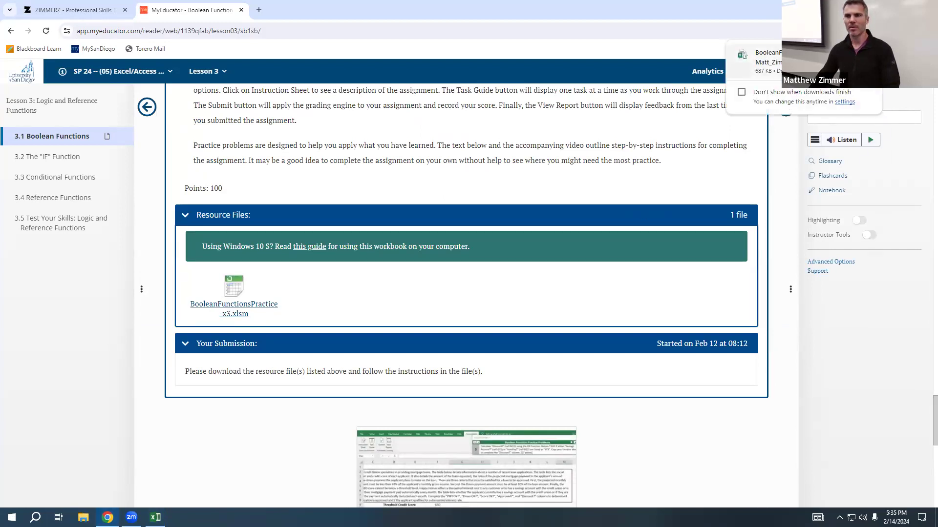
key(alt+Tab)
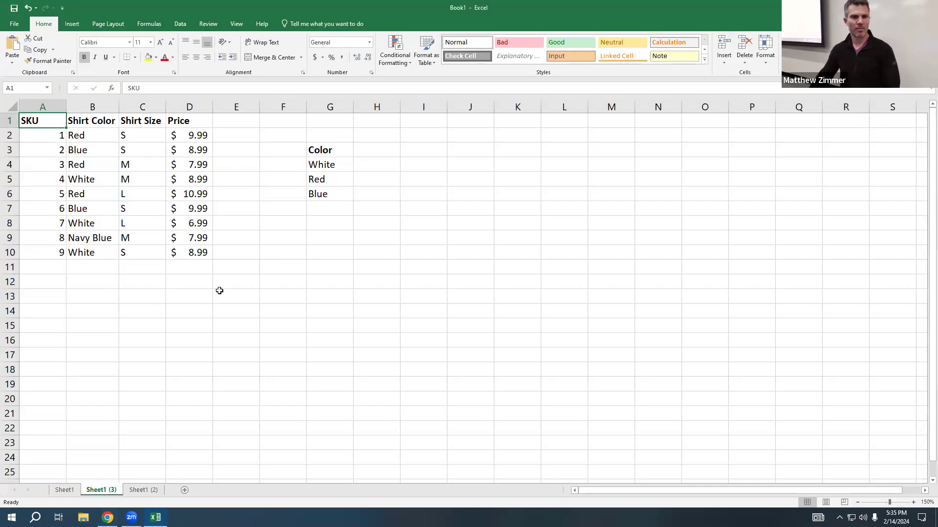
Enable editing and macros in the Boolean practice workbook, and close it without saving.
click(399, 38)
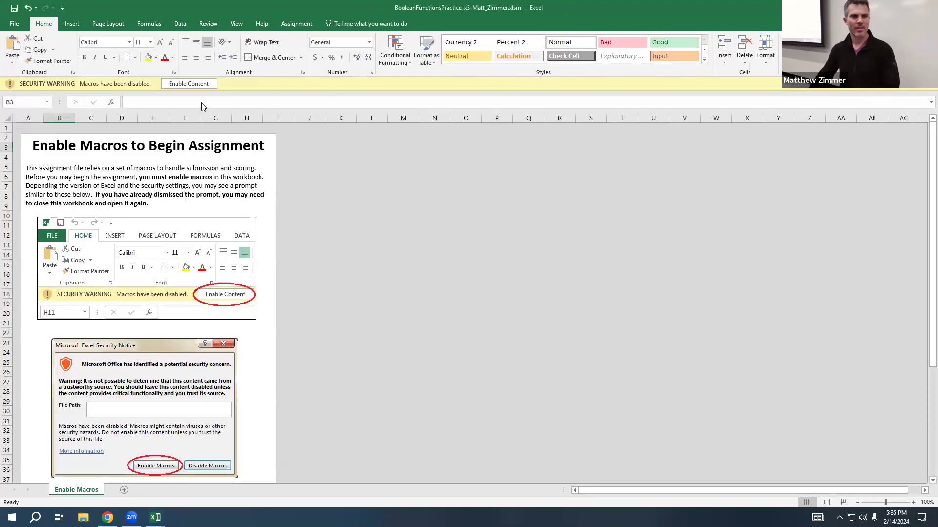
click(179, 83)
key(ctrl+w)
click(459, 276)
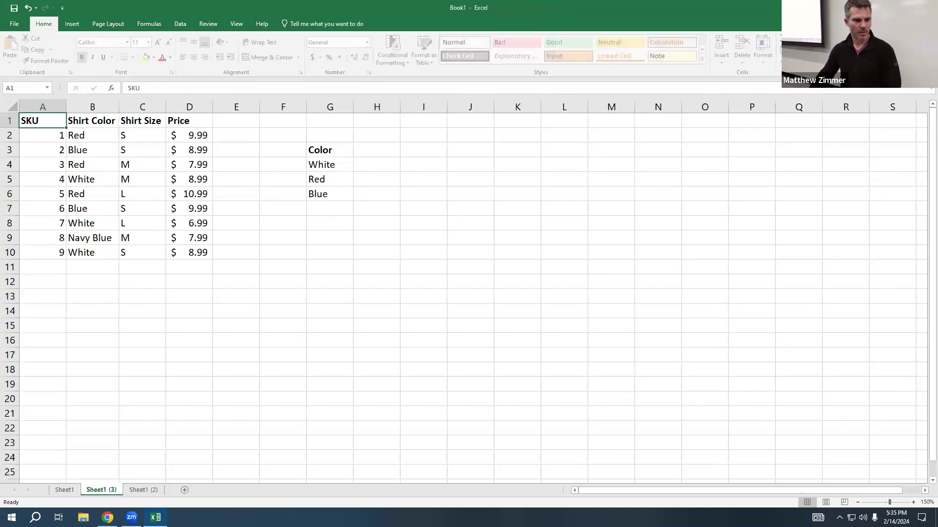
Switch back to Chrome, go to section 3.2 The "IF" Function, and download and open IFFunctionPractice-x3.xlsm again.
click(107, 518)
click(69, 163)
scroll(395, 352, down, 10)
scroll(395, 352, down, 15)
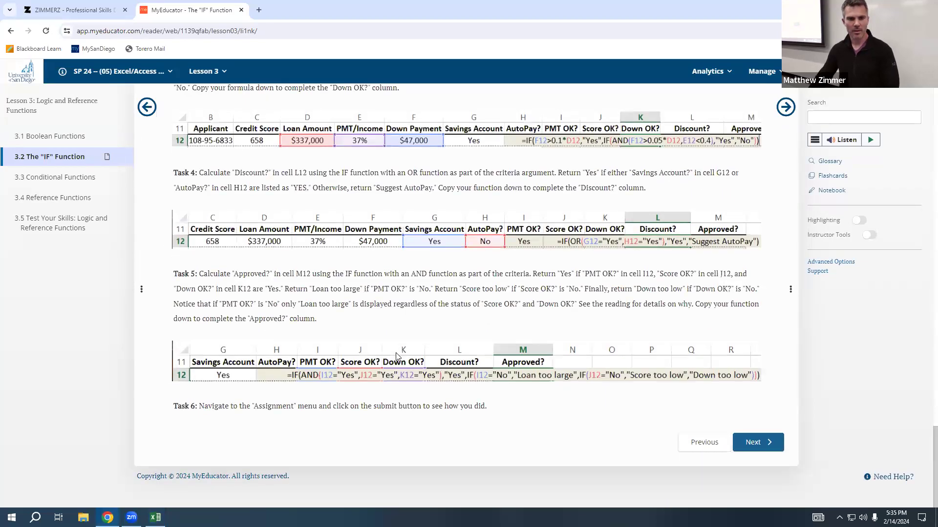
scroll(396, 355, up, 15)
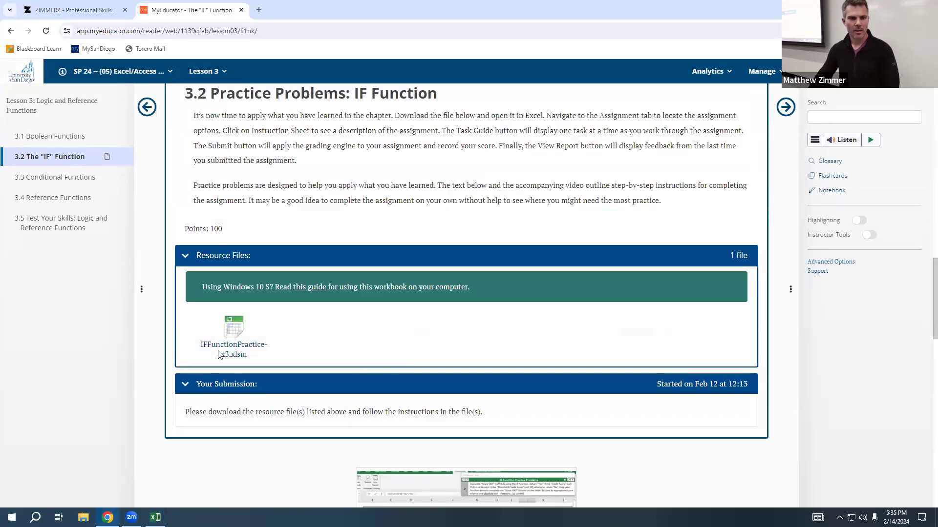
click(218, 354)
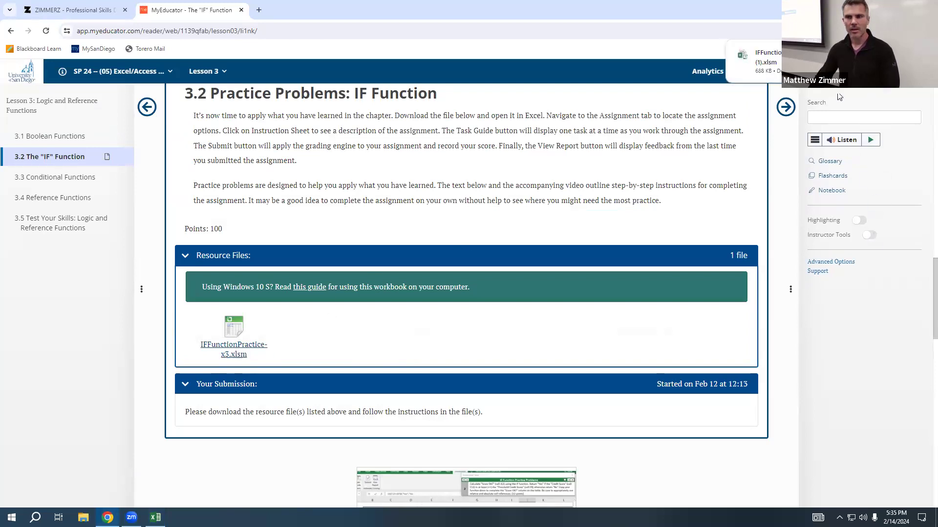
key(alt+Tab)
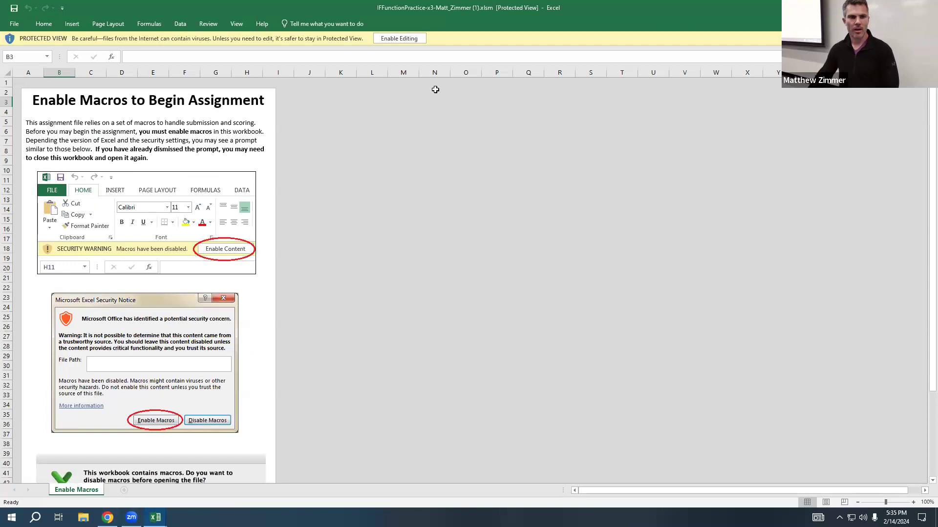
Enable editing and macros in the reopened IF practice workbook and show its Task Guide.
click(413, 40)
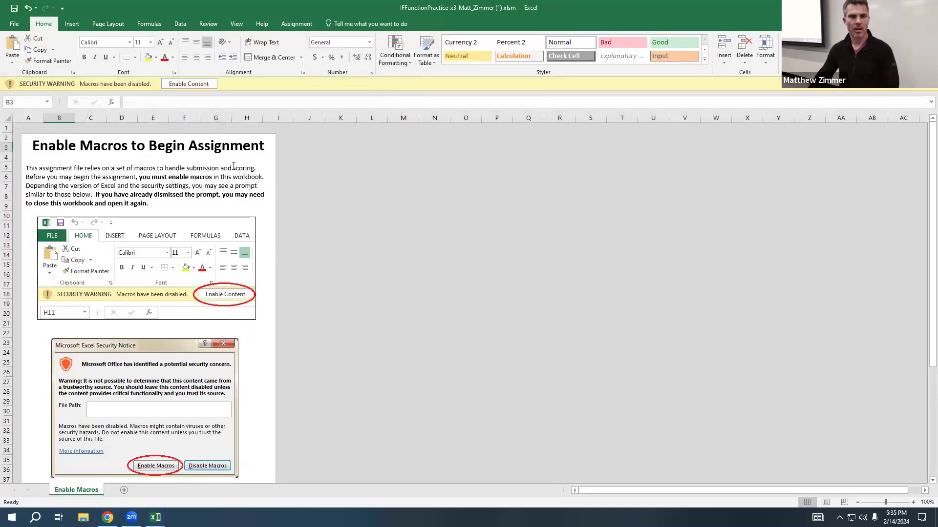
click(183, 84)
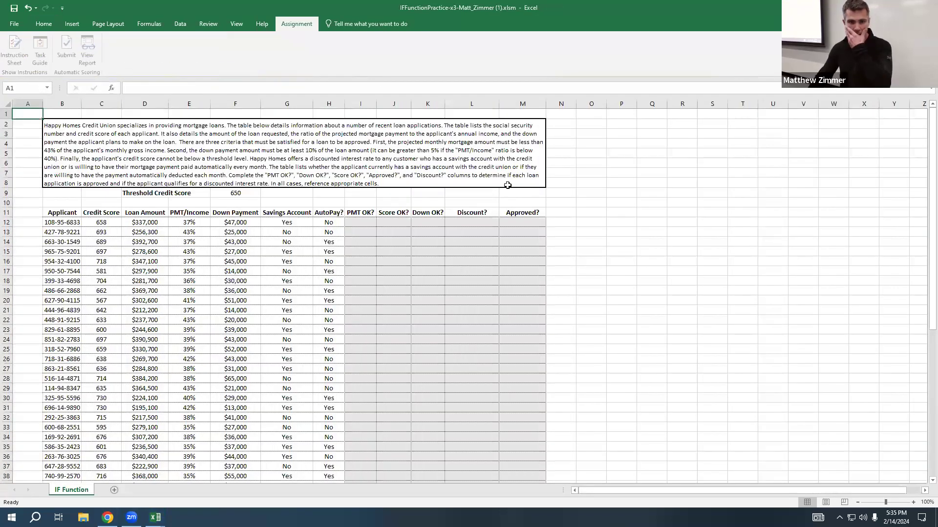
click(51, 44)
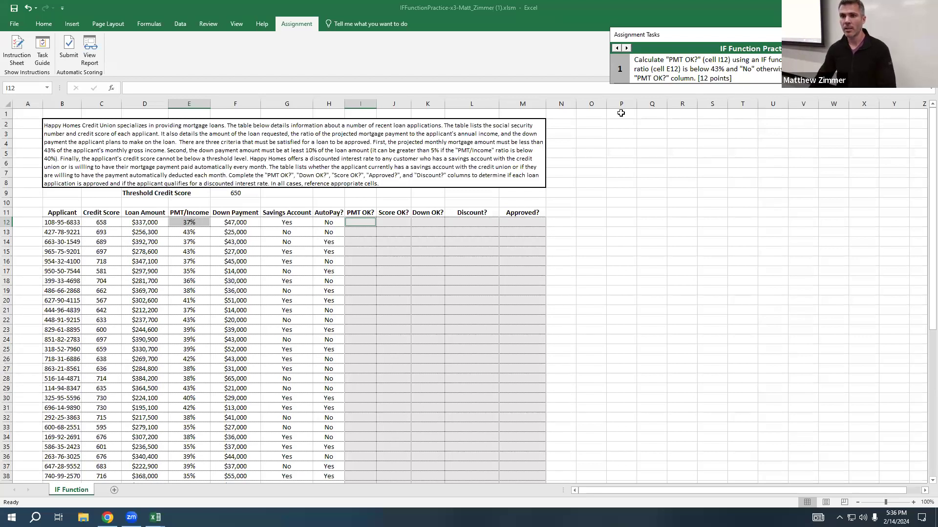
click(369, 222)
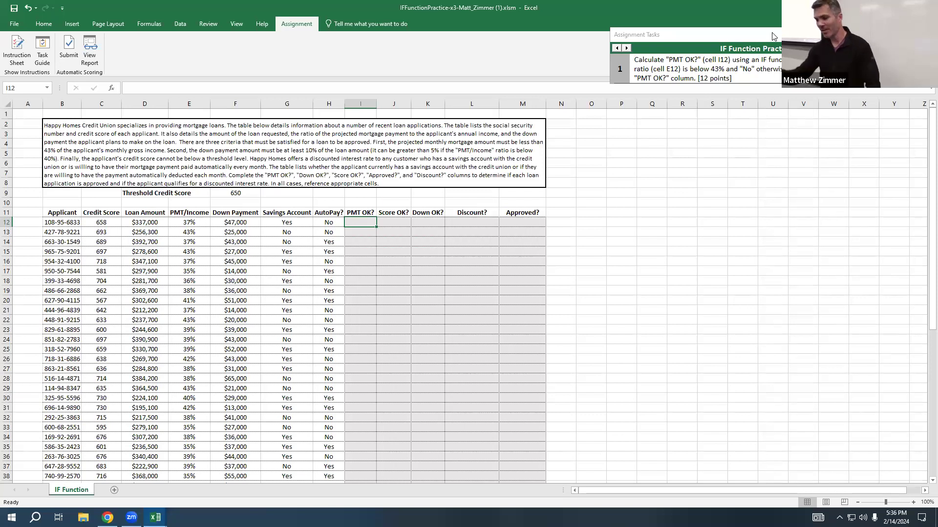
text(=and()
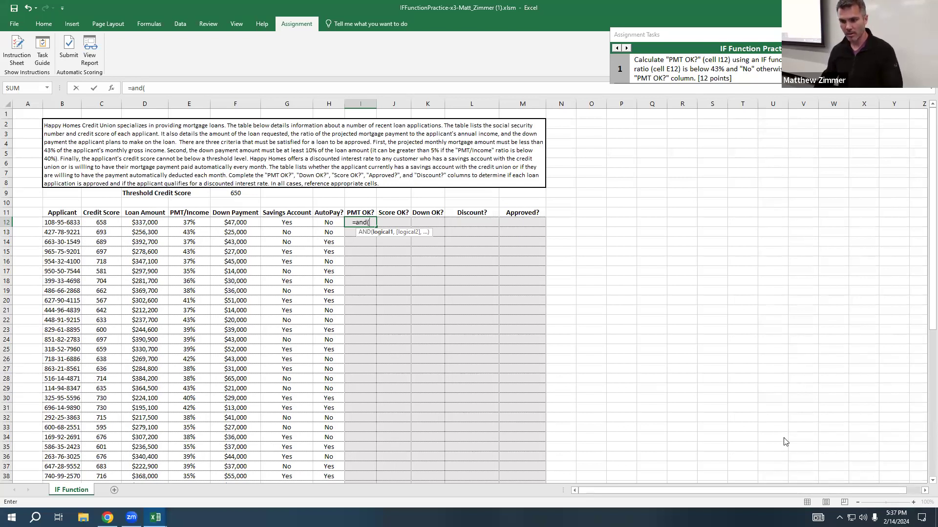
key(Escape)
Enter the formula =AND(E12<43%) in cell I12 of the "PMT OK?" column to test the first applicant's PMT/Income ratio.
click(913, 503)
click(913, 503)
click(913, 503)
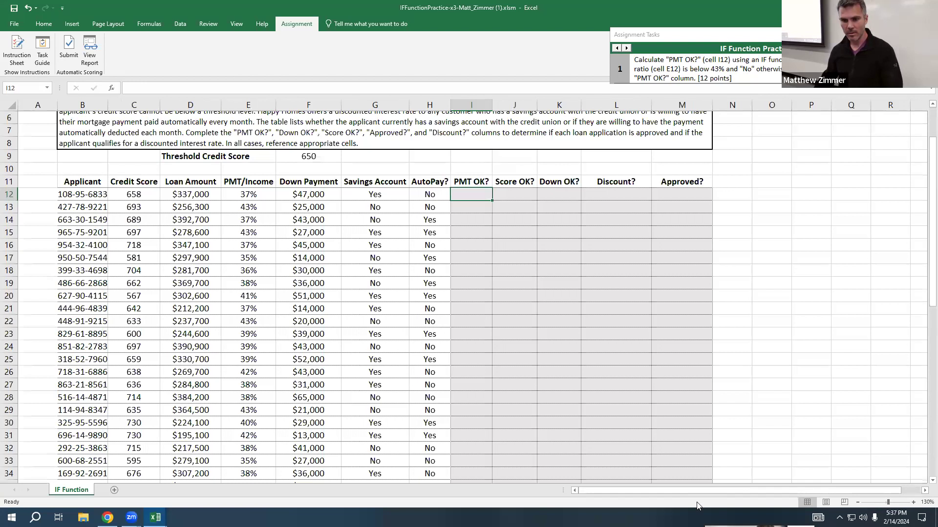
click(696, 507)
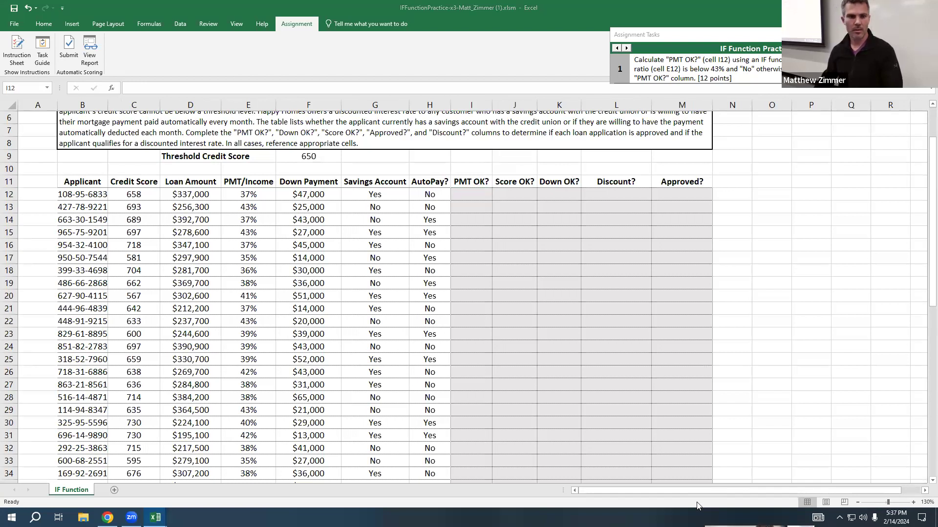
click(477, 198)
text(=and()
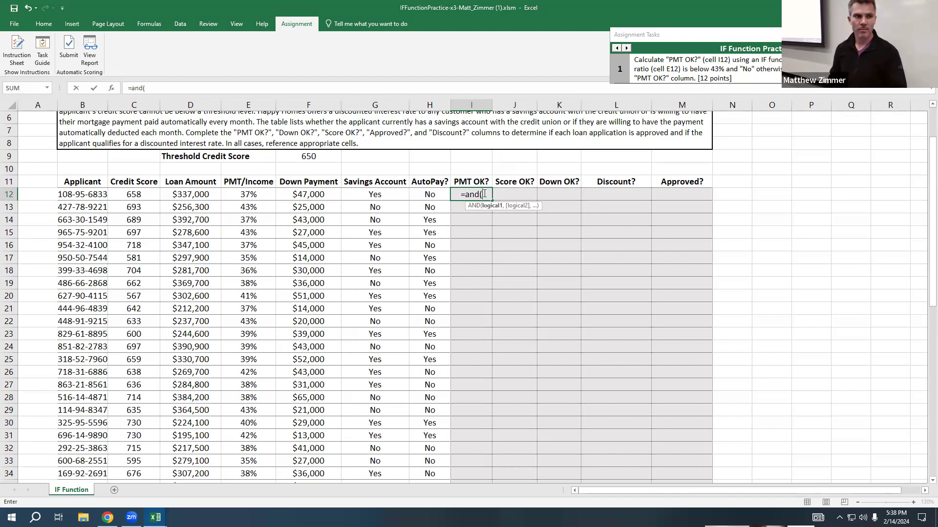
text(E12)
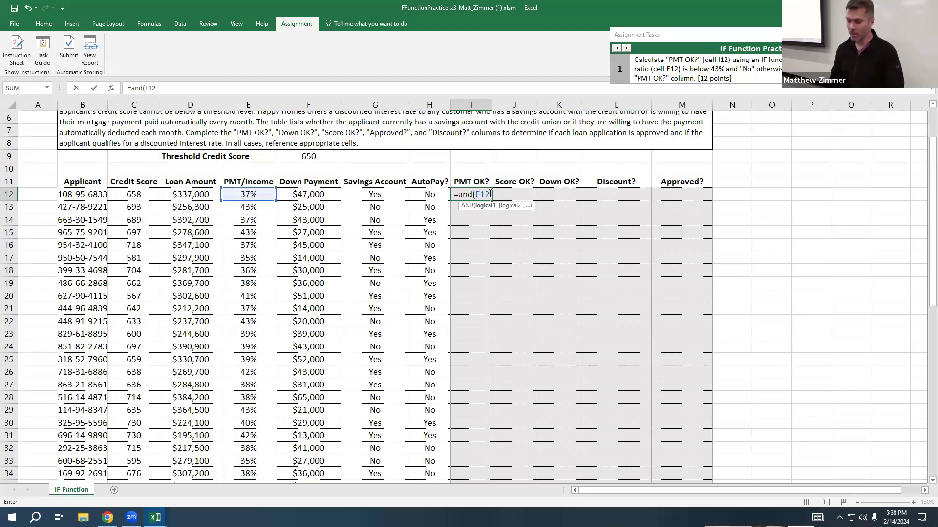
text(<)
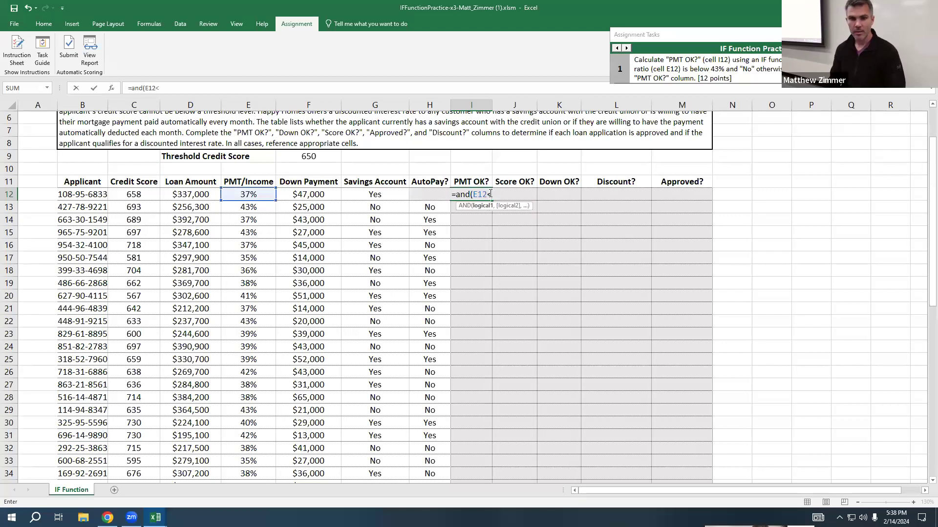
text(43%)
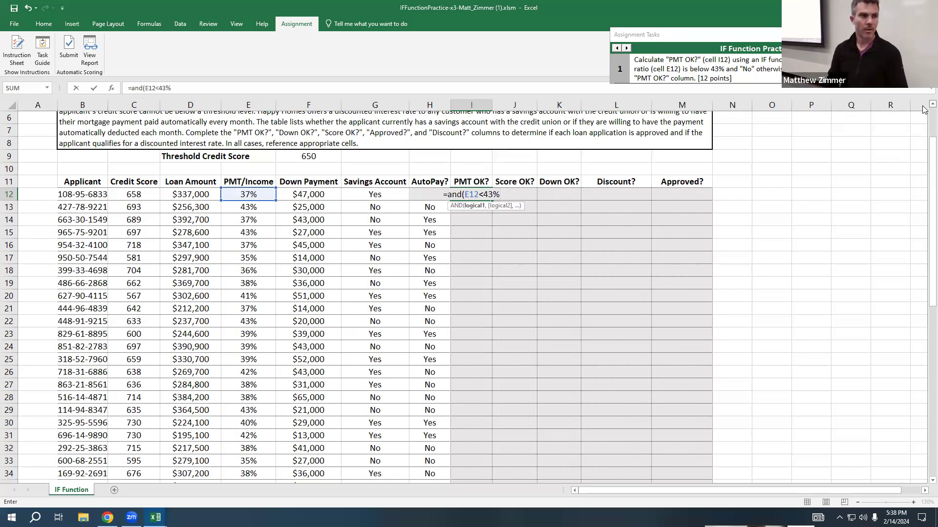
text())
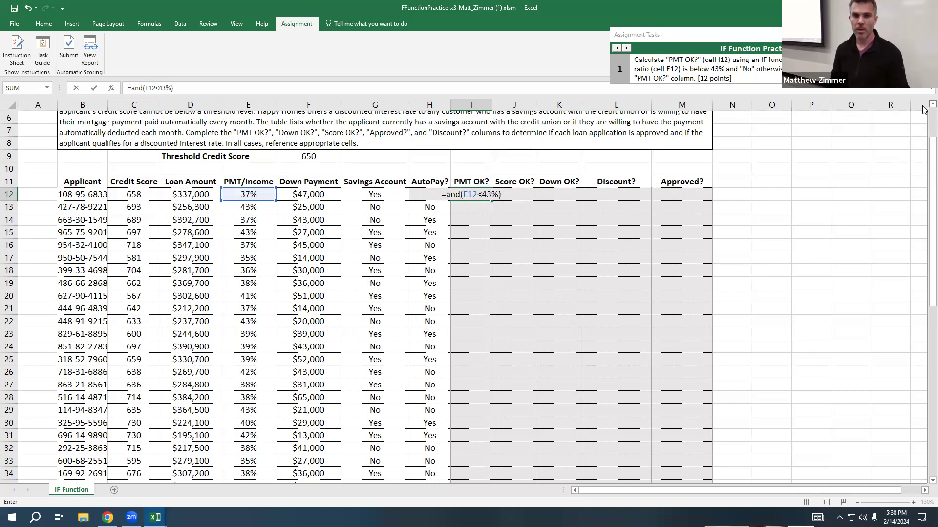
key(Return)
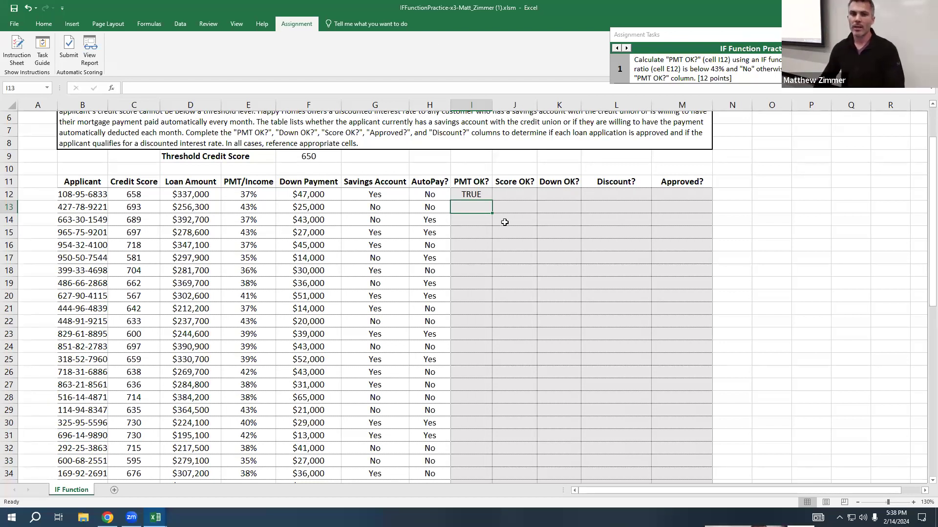
Replace the formula in cell I12 of the "PMT OK?" column with =IF(E12<43%,"Yes","No").
double_click(472, 196)
drag(473, 195, 352, 191)
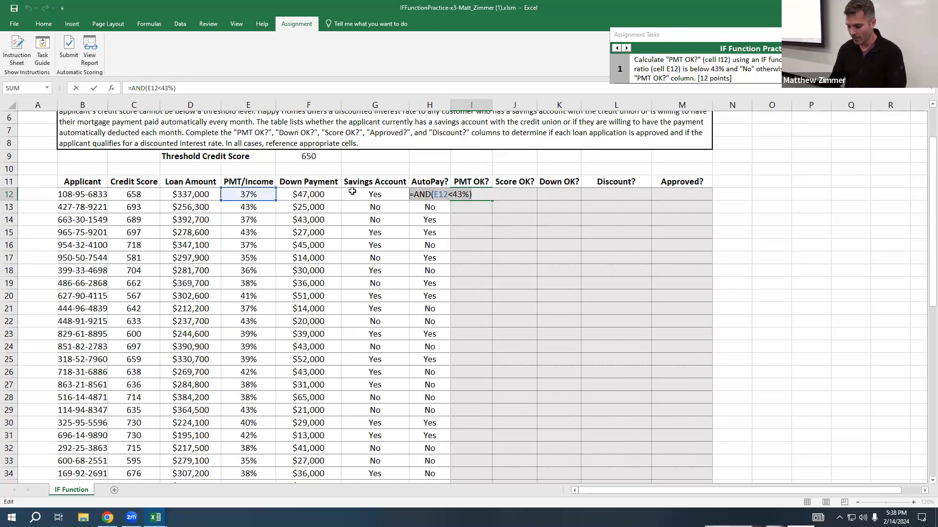
text(=if()
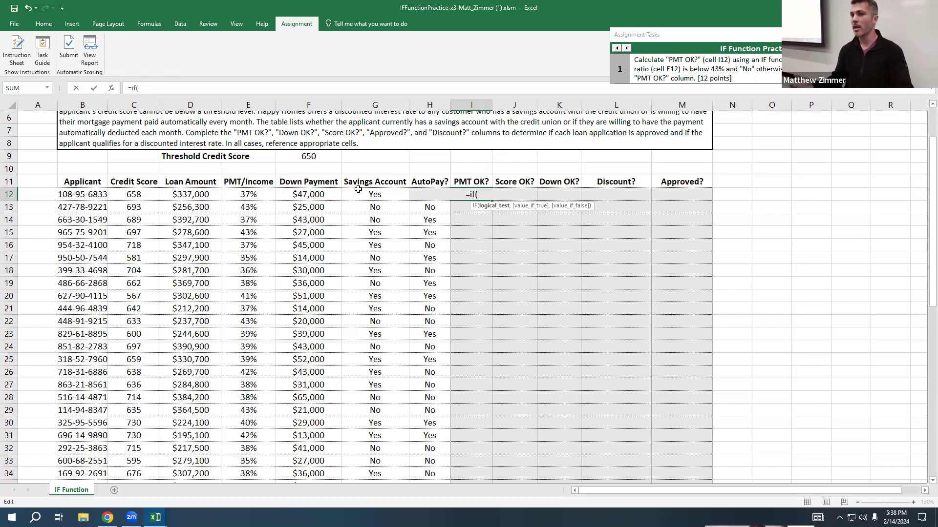
click(253, 196)
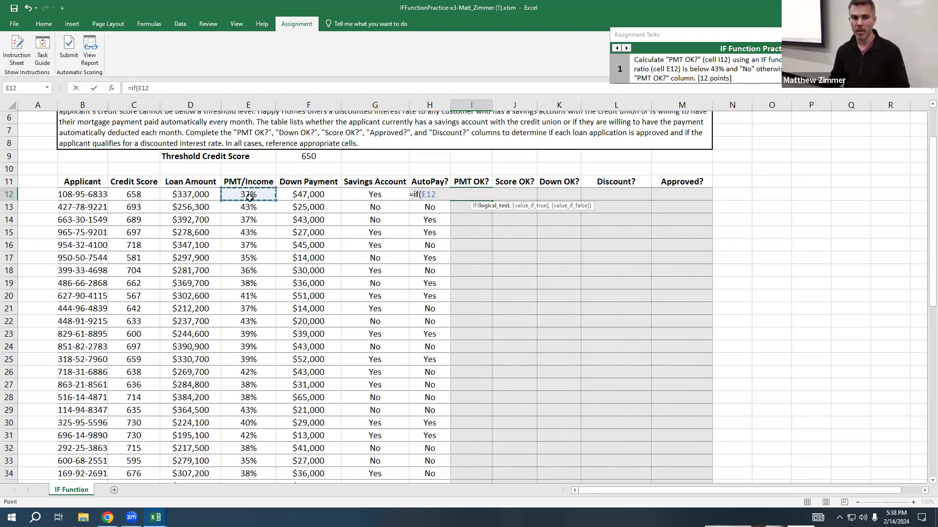
text(<43%,)
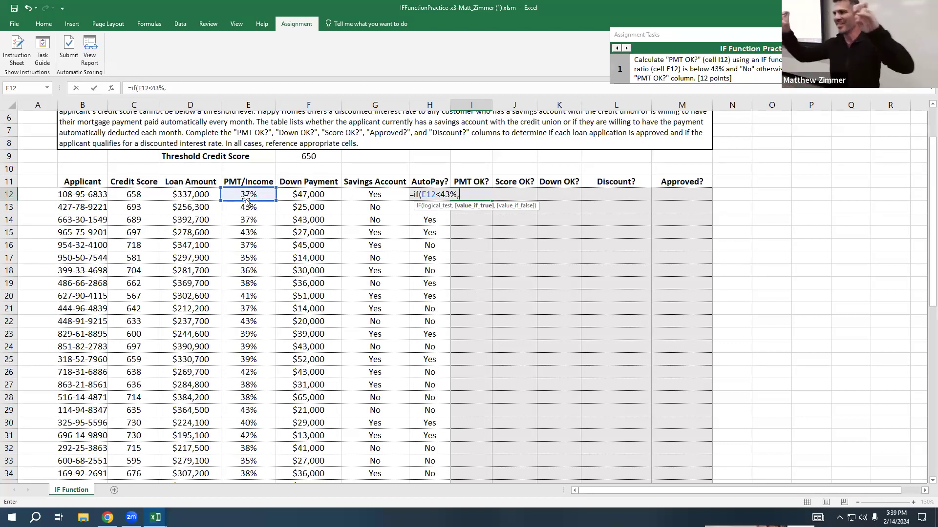
text("Yes")
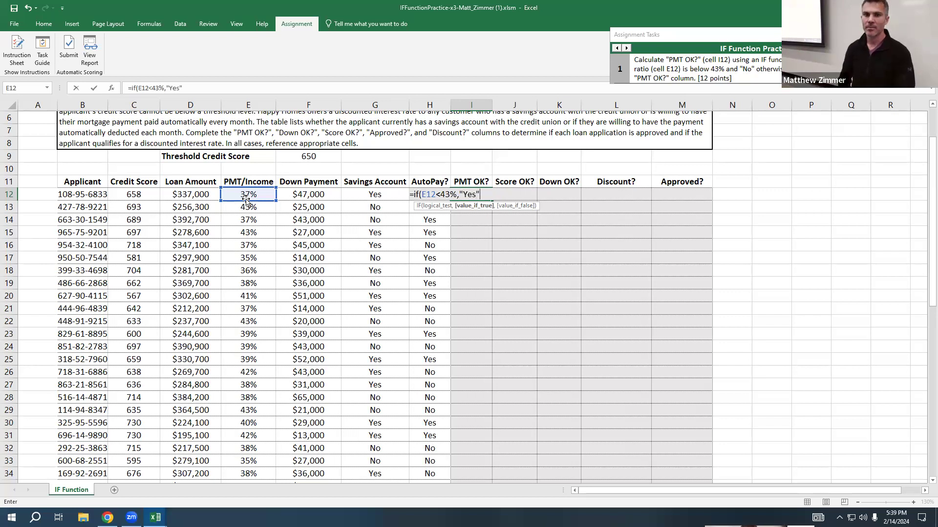
text(,)
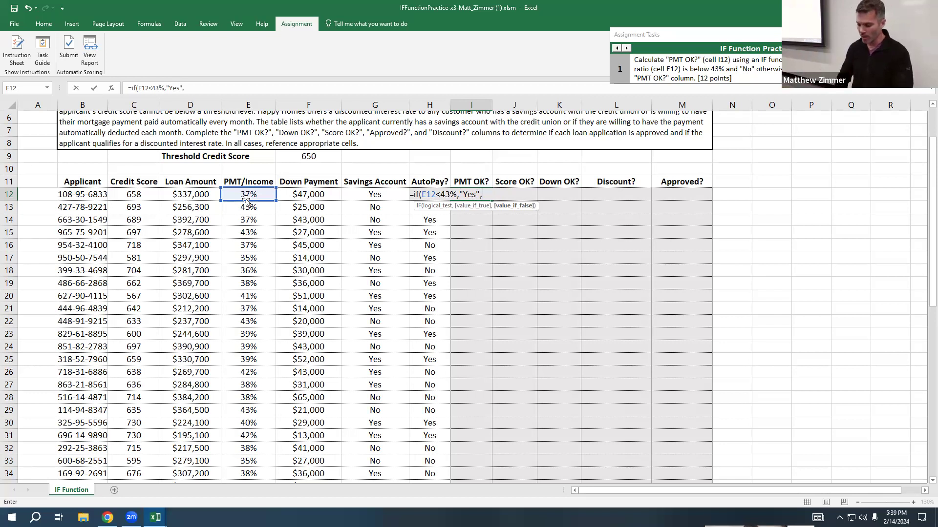
text("No"))
key(Return)
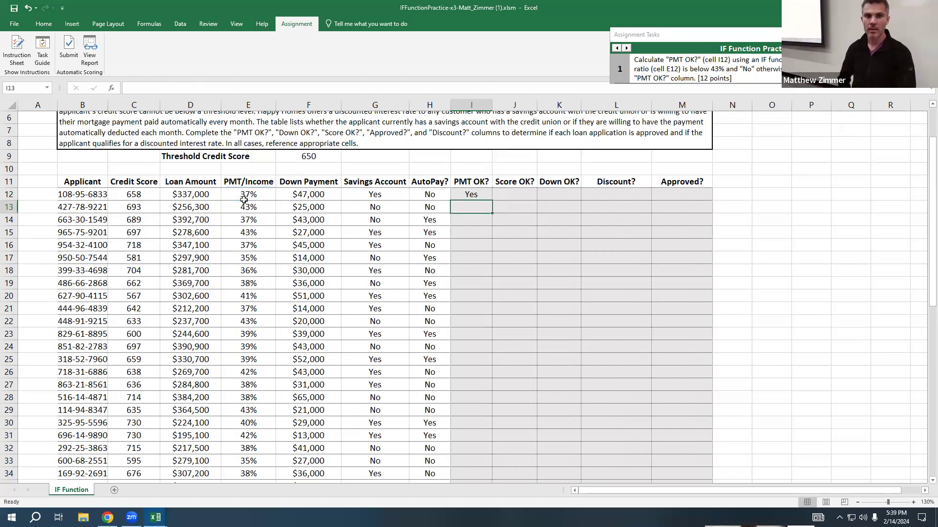
Copy the I12 formula down the "PMT OK?" column through row 28, and advance the Task Guide to task 2.
click(472, 196)
drag(493, 203, 494, 400)
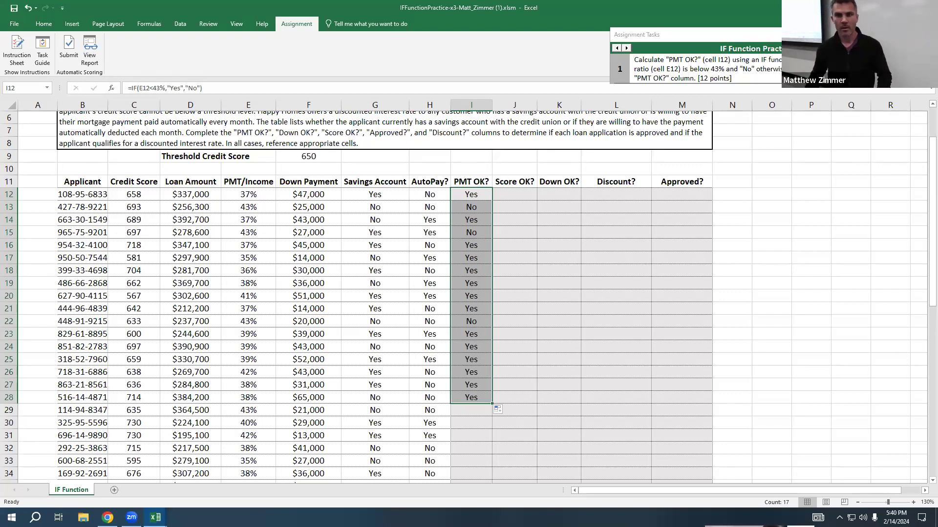
click(626, 48)
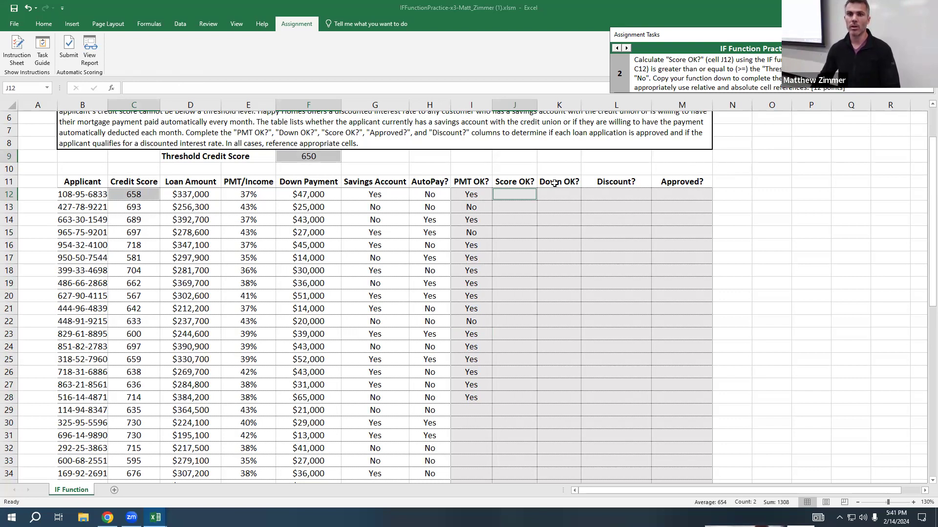
Write the formula =IF(C12>=F9,"Yes","No") in cell J12 to compare the first applicant's credit score with the threshold.
click(508, 196)
text(=if()
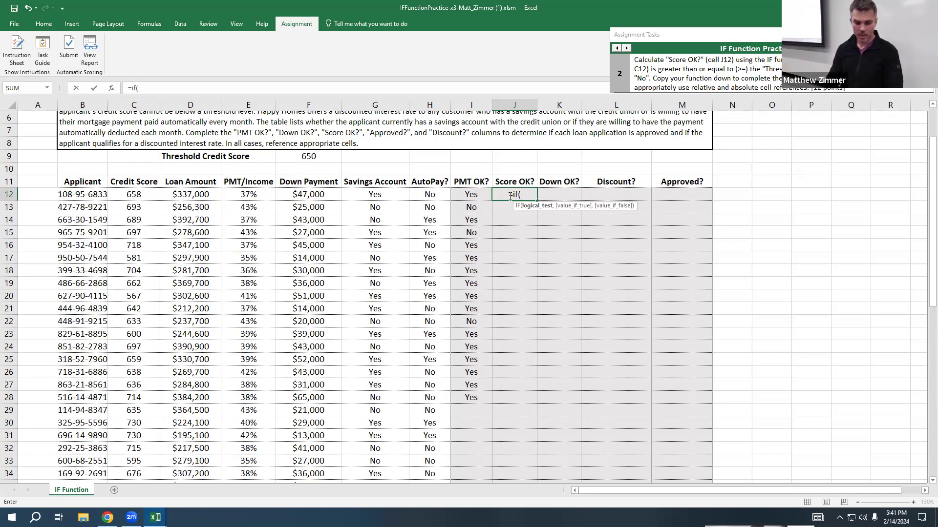
text(C12)
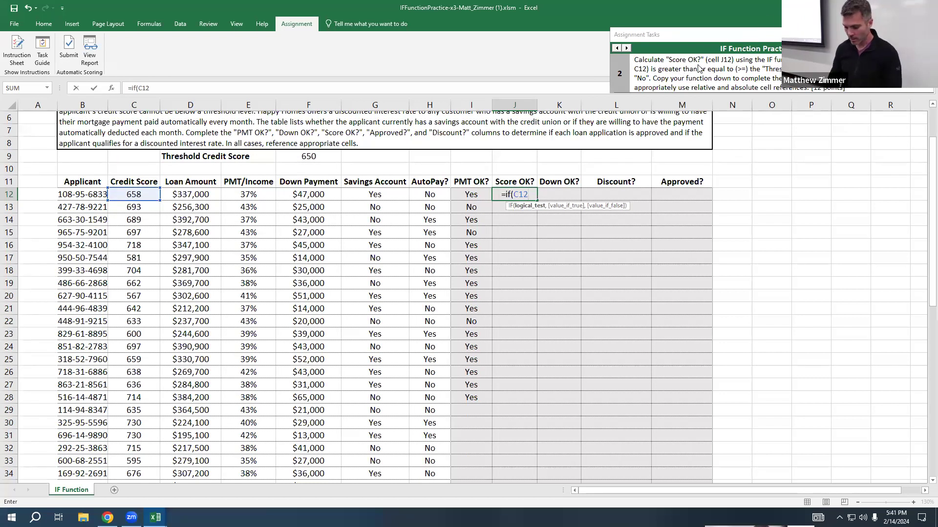
text(>=)
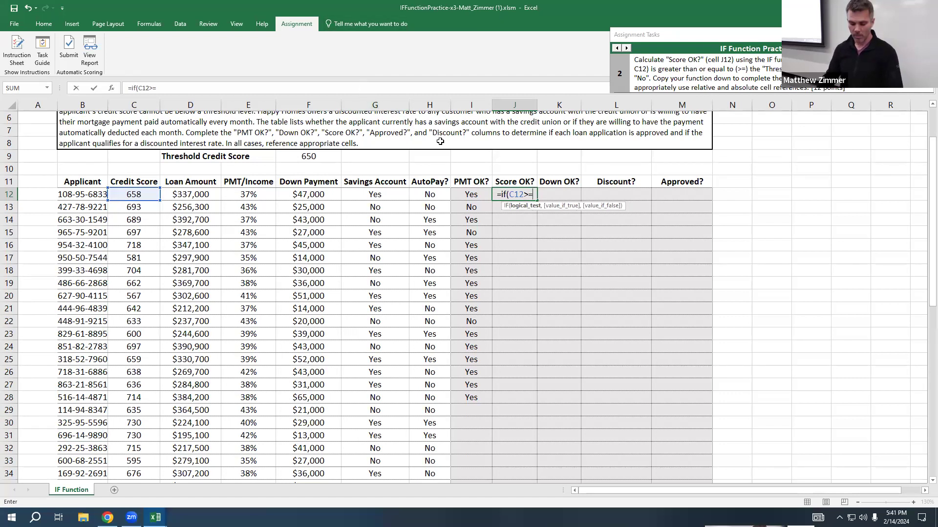
click(334, 155)
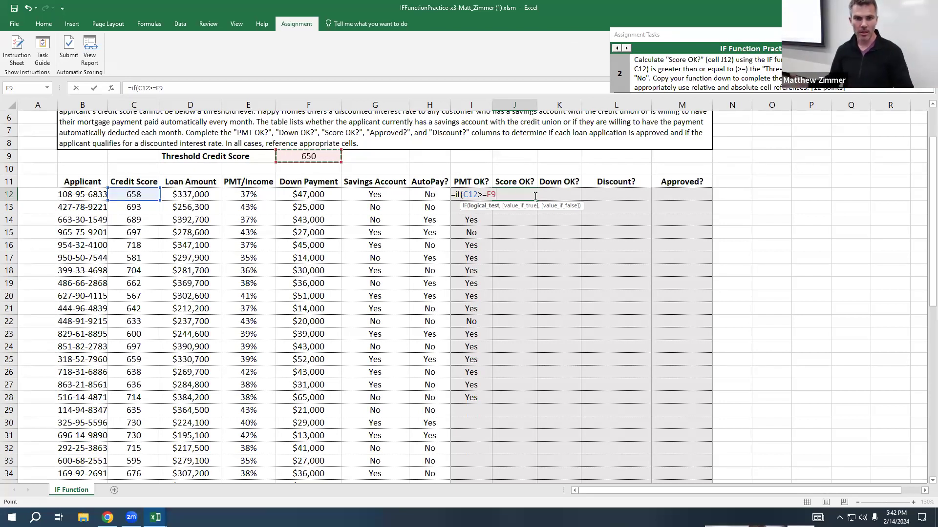
text(,)
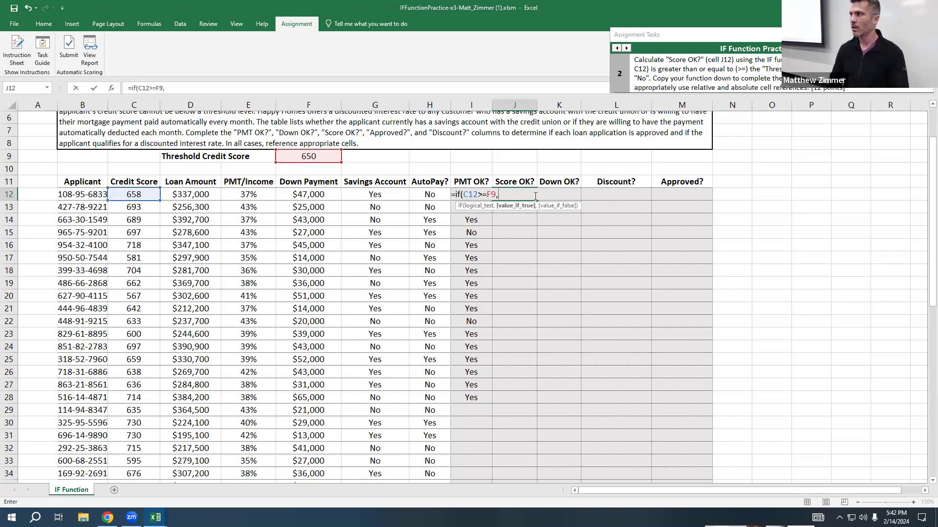
text(Yews)
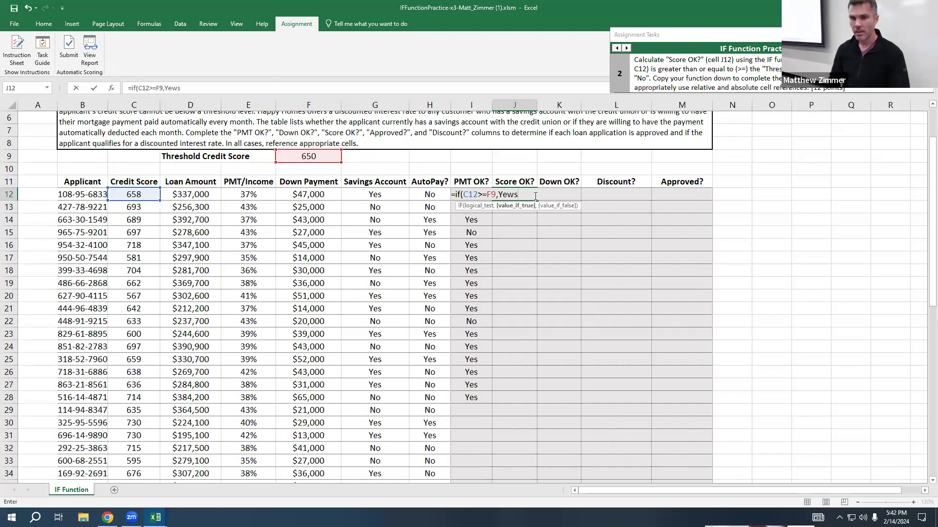
key(BackSpace)
key(BackSpace)
key(BackSpace)
key(BackSpace)
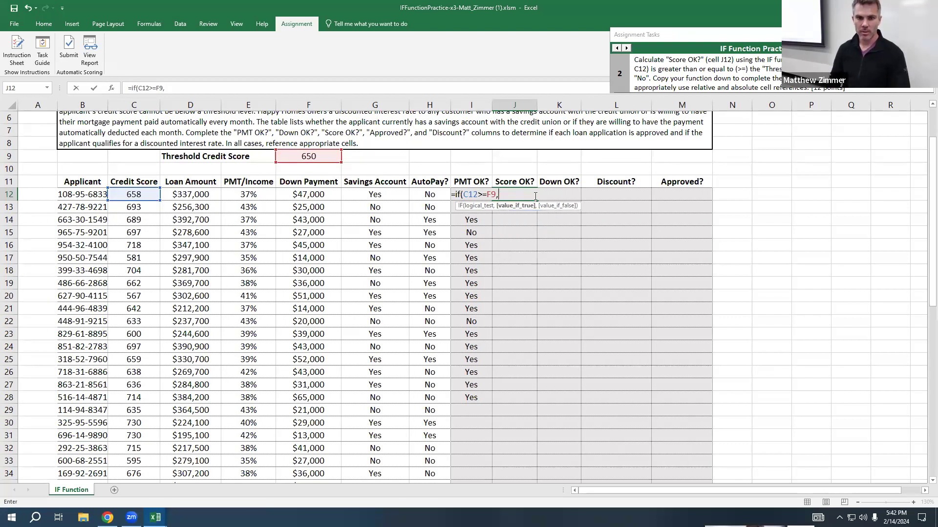
text("Yes",)
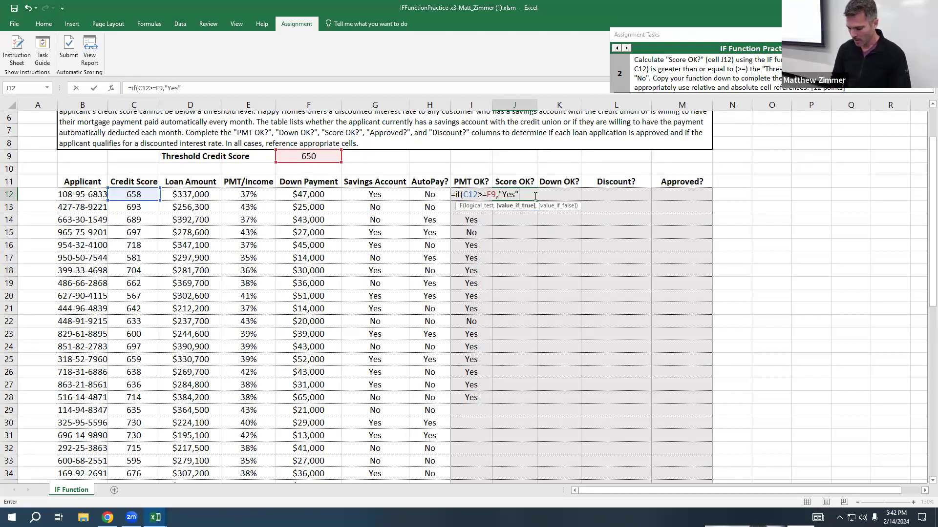
text("No")
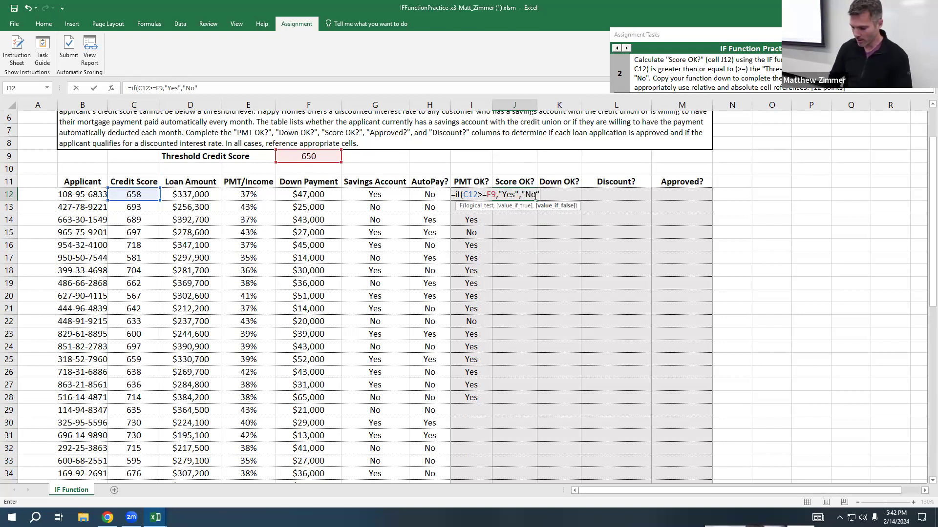
text())
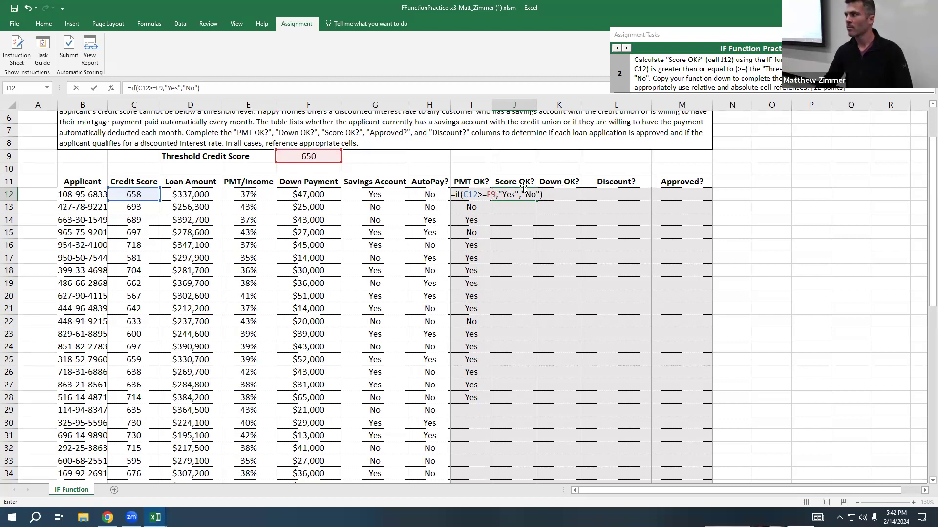
Lock the row of the threshold reference in the J12 formula as F$9 and commit the formula.
click(494, 194)
text($)
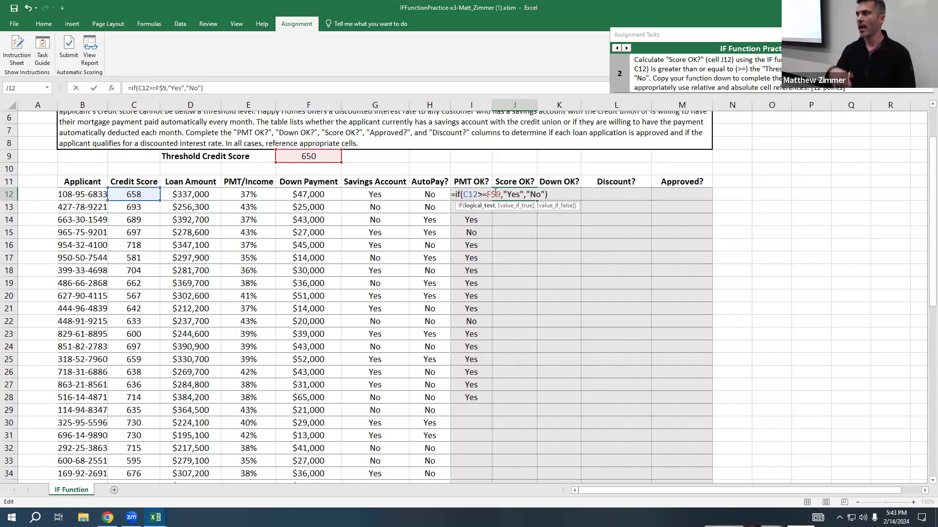
key(Return)
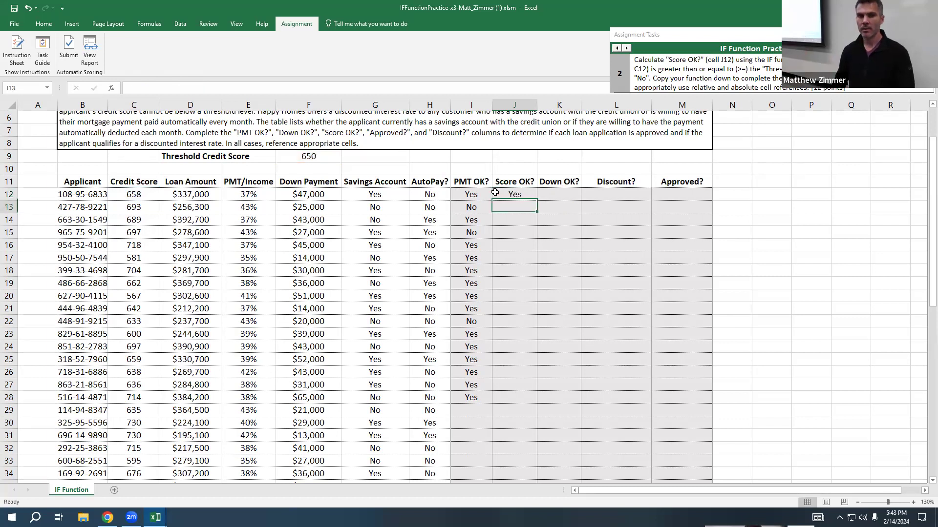
Copy the J12 formula down the "Score OK?" column through row 28, and end the interrupted macro code.
click(508, 194)
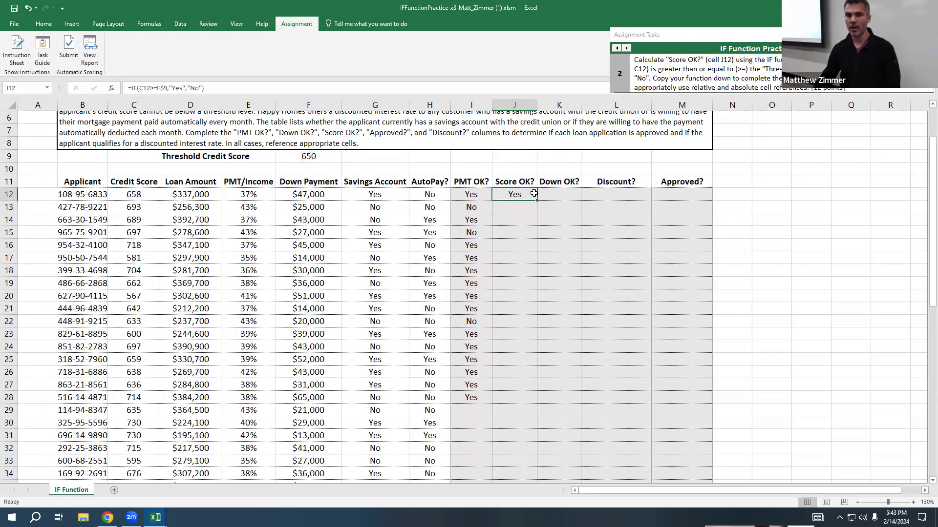
drag(537, 200, 544, 400)
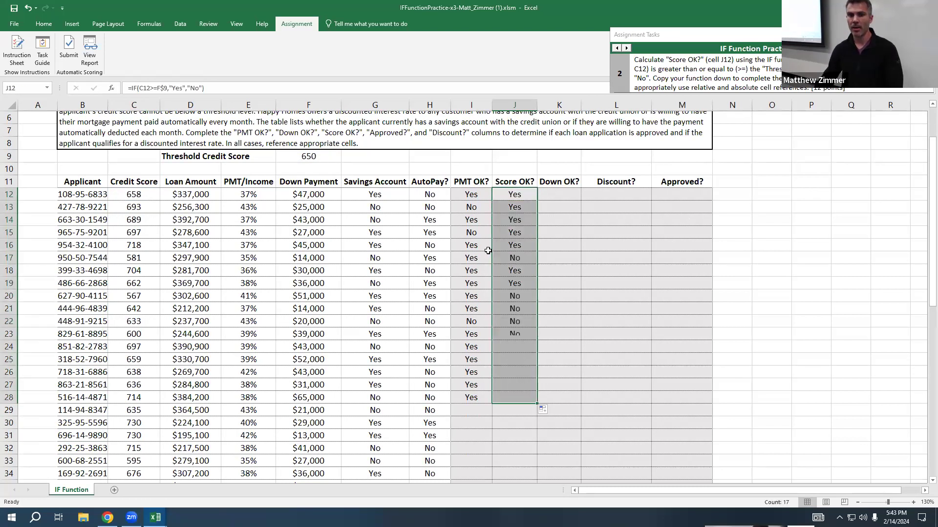
click(518, 343)
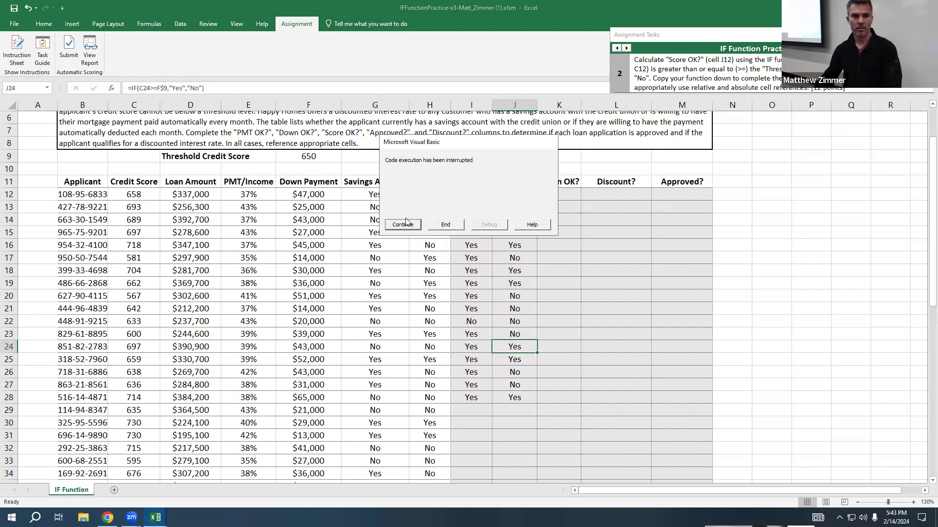
click(456, 225)
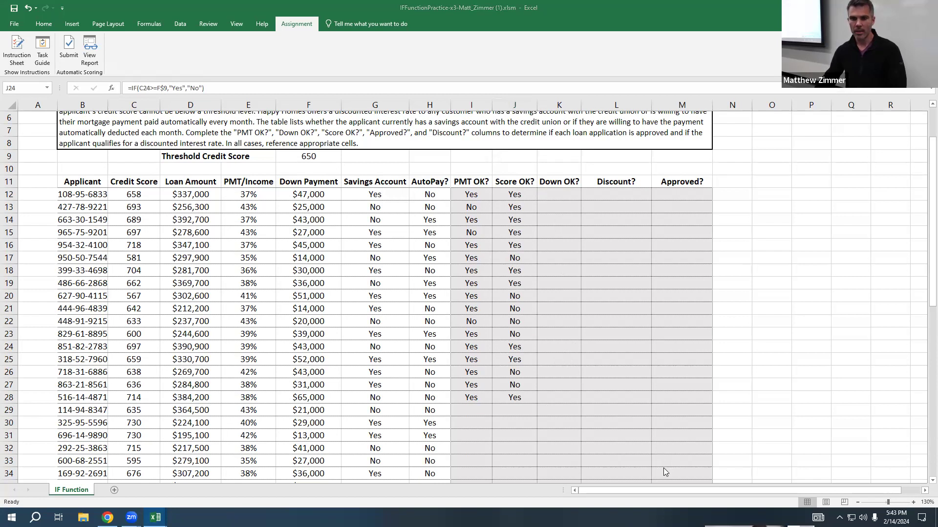
Inspect the copied formulas in J21, J23 and J26 to check their credit score and threshold references.
click(519, 309)
double_click(519, 309)
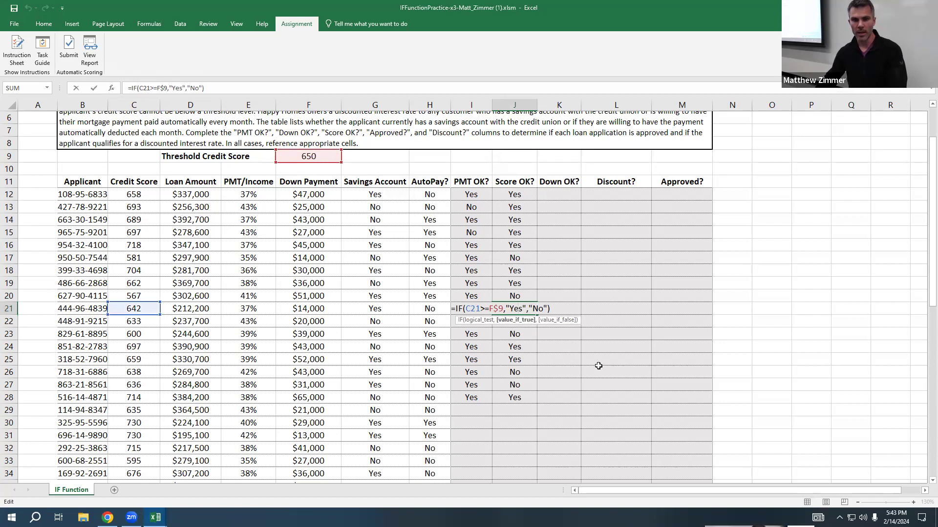
click(527, 284)
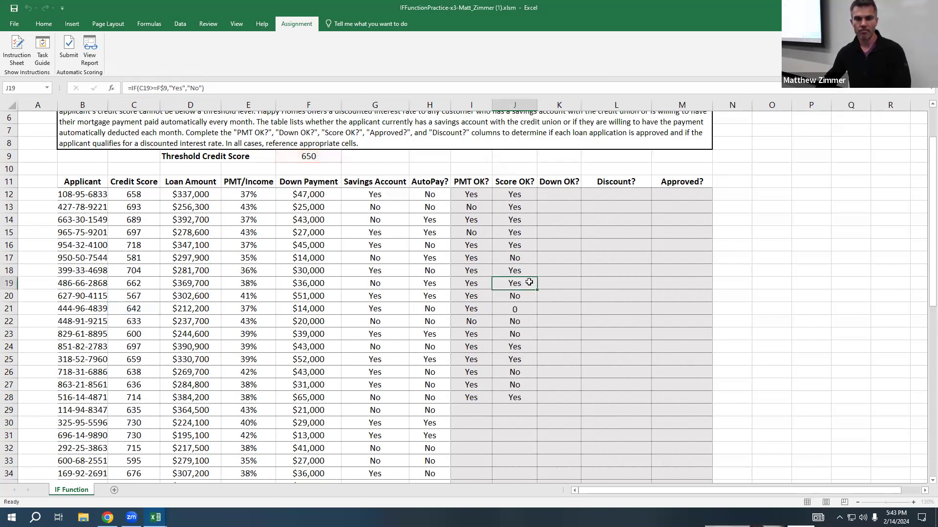
double_click(519, 336)
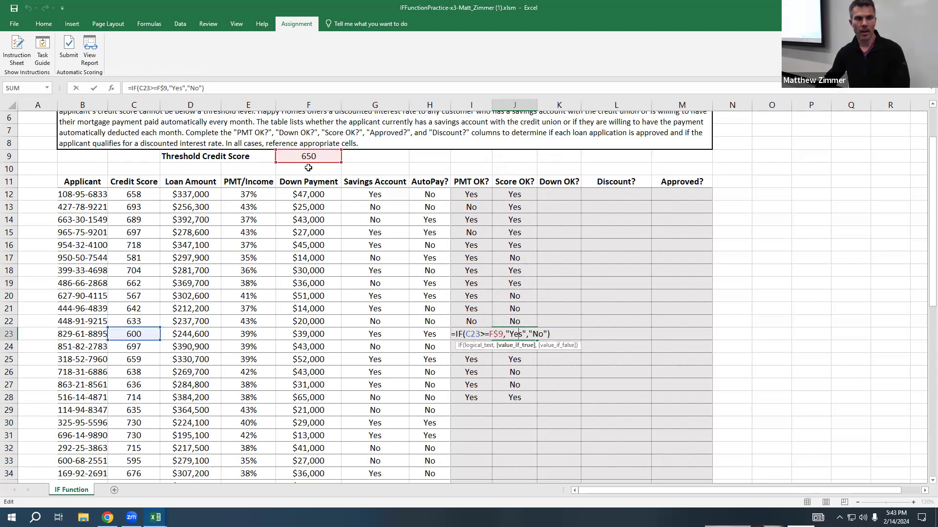
click(522, 371)
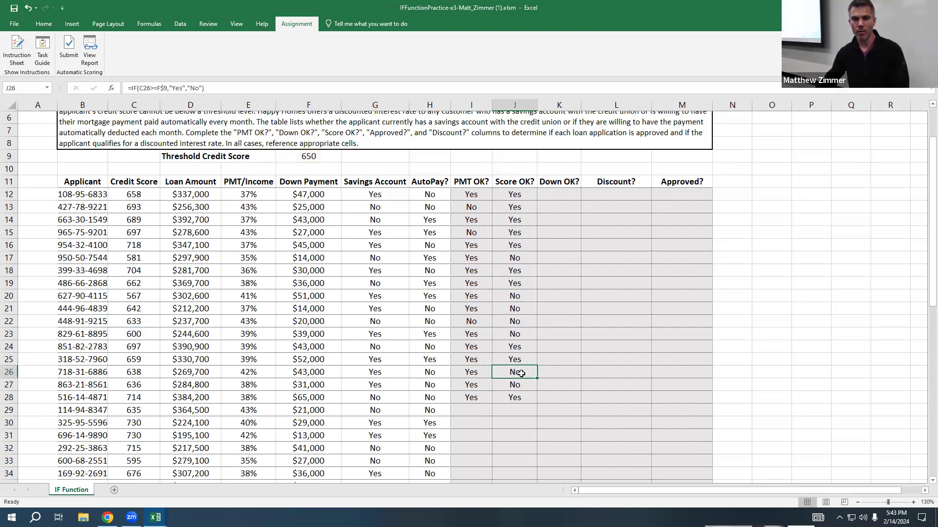
double_click(522, 371)
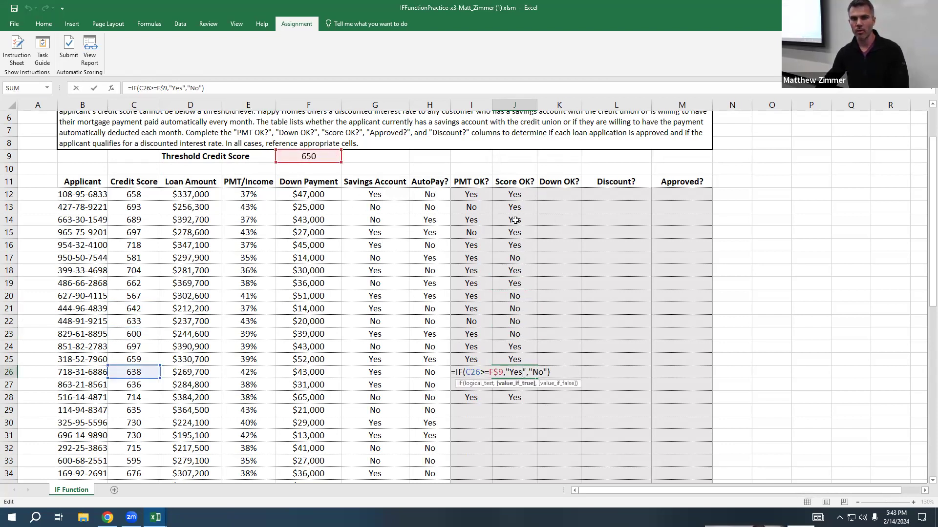
click(525, 195)
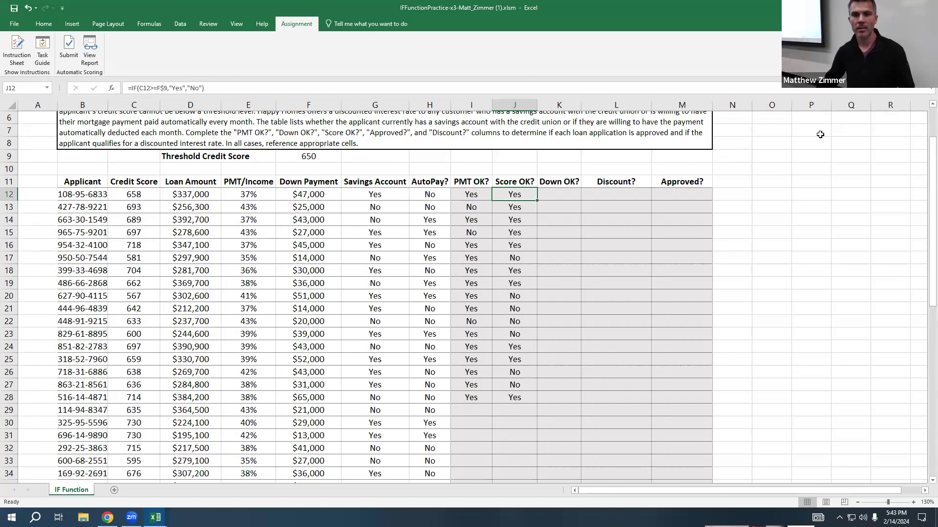
Reopen the Task Guide at task 3 for the "Down OK?" column.
scroll(674, 267, down, 4)
scroll(674, 267, up, 6)
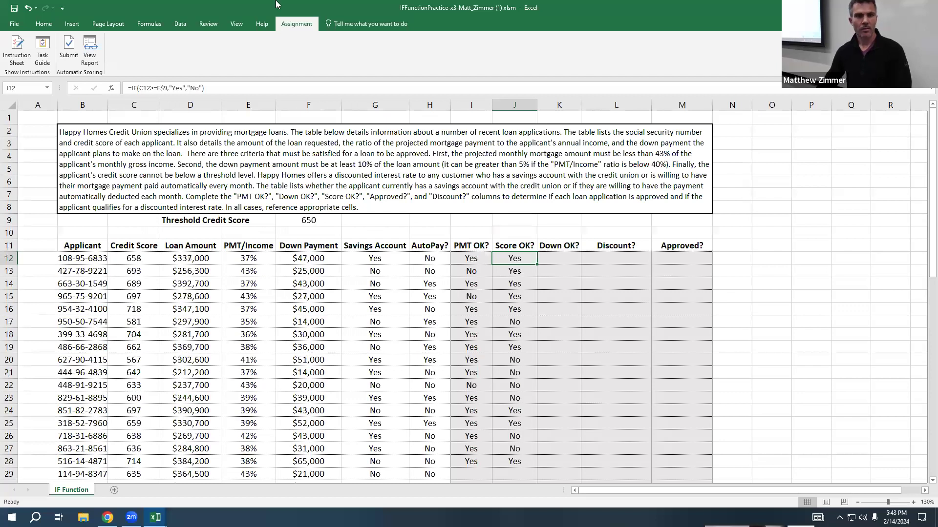
click(43, 48)
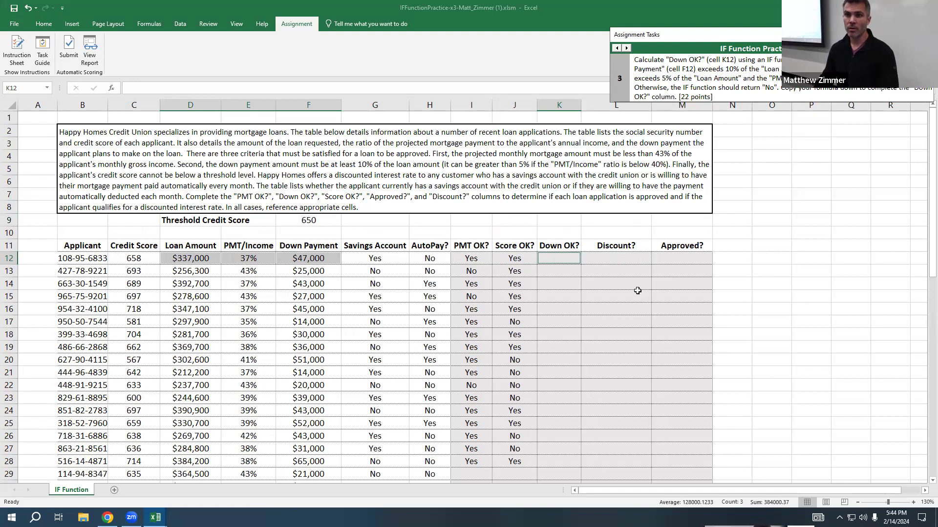
Begin a formula in K12, the first cell of the "Down OK?" column.
click(566, 259)
text(=)
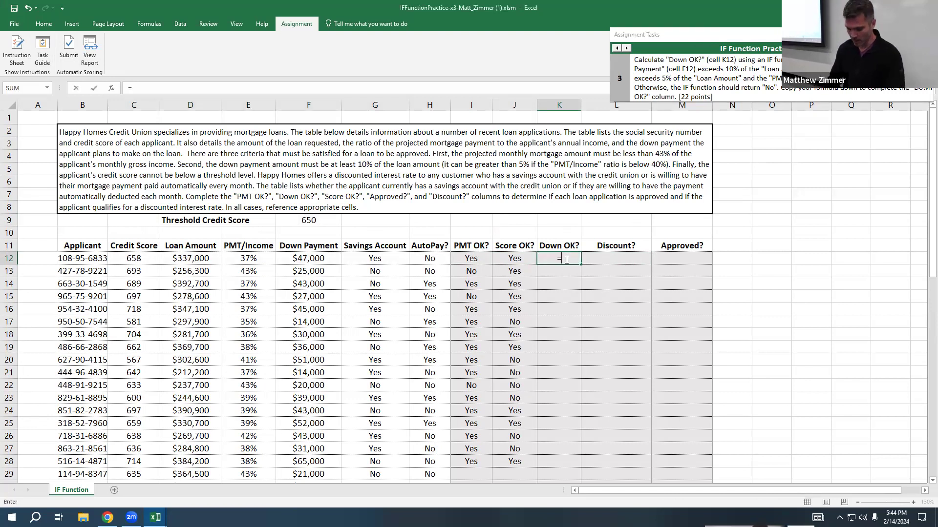
text(if()
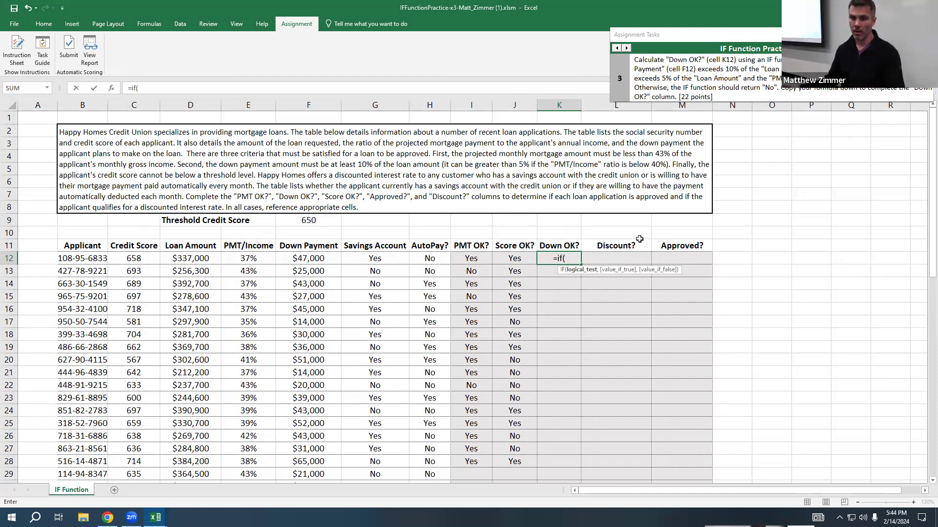
text(F12)
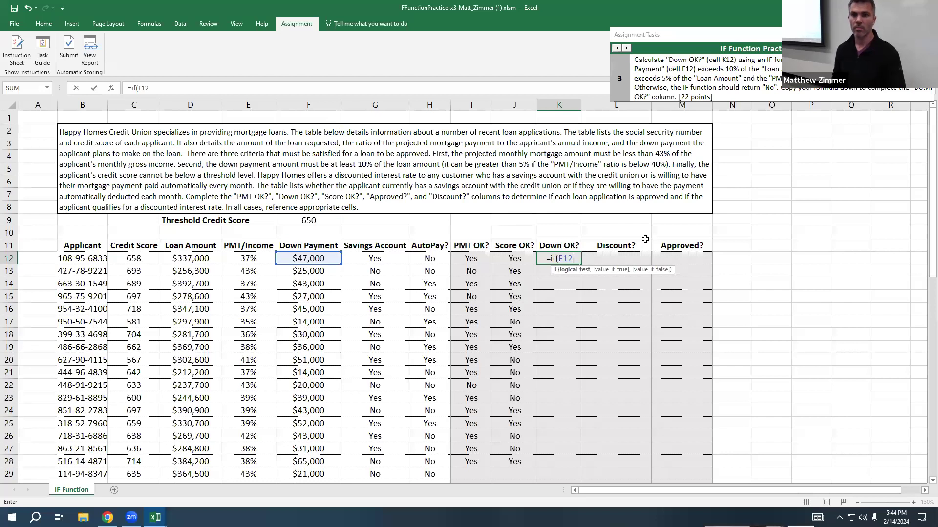
text(>)
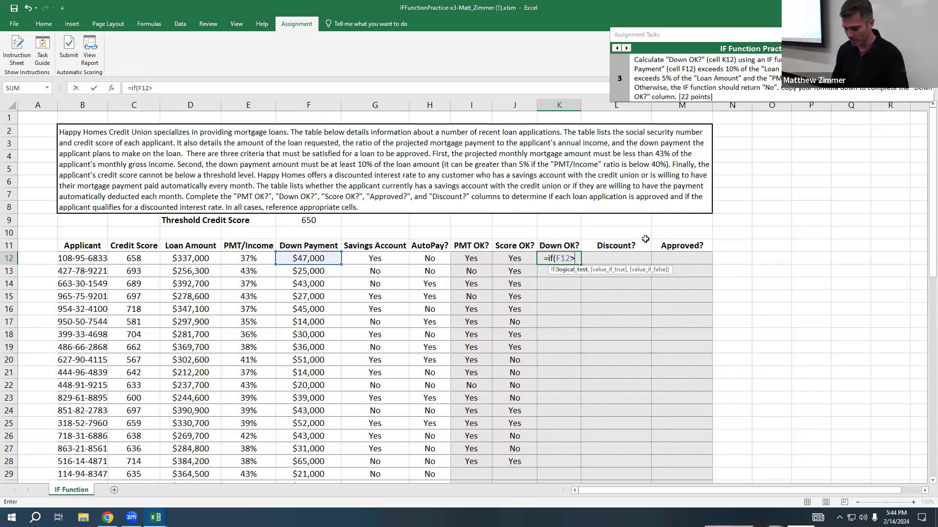
text(.)
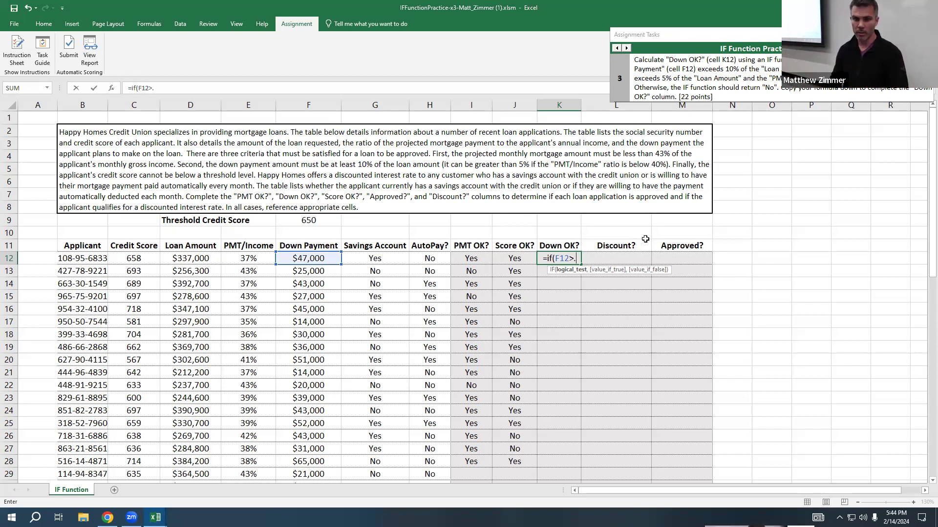
text(1*)
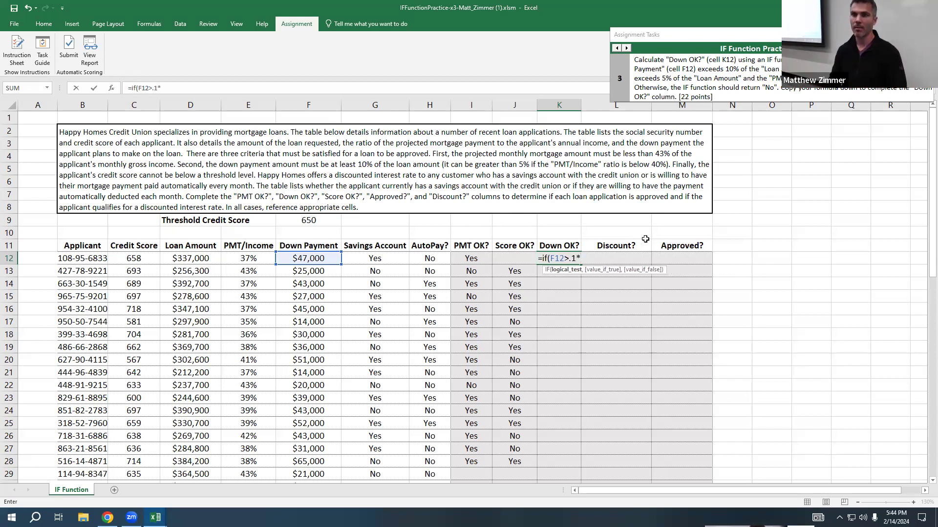
text(D12)
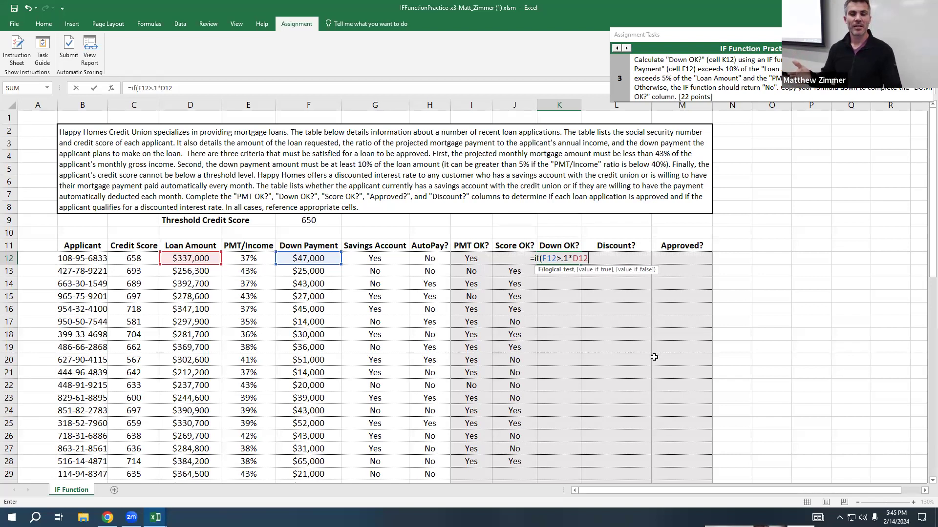
text())
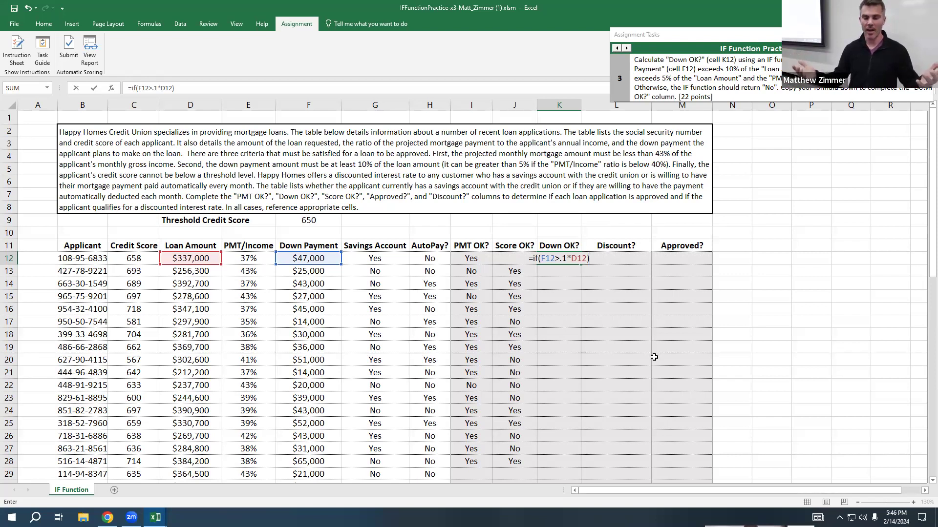
key(BackSpace)
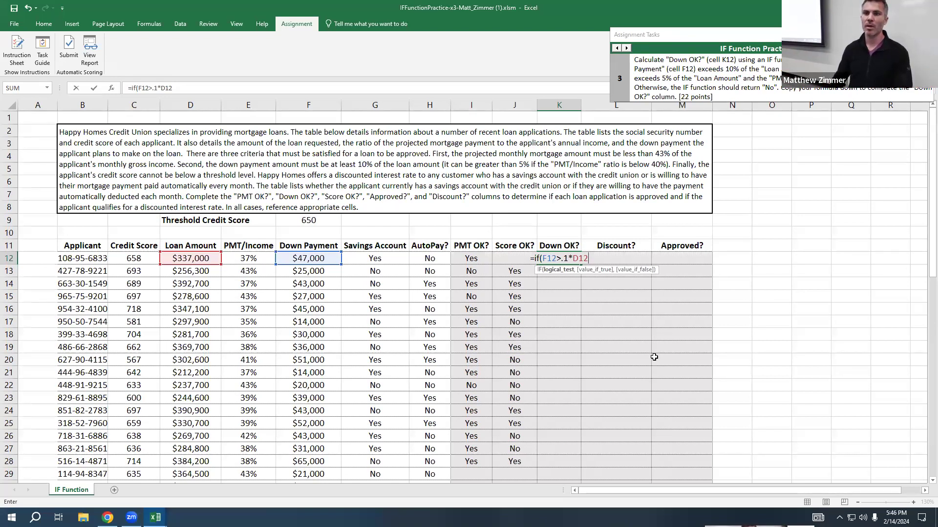
key(BackSpace)
key(BackSpace)
key(BackSpace)
key(BackSpace)
key(BackSpace)
key(BackSpace)
key(BackSpace)
key(BackSpace)
key(BackSpace)
key(BackSpace)
key(BackSpace)
key(BackSpace)
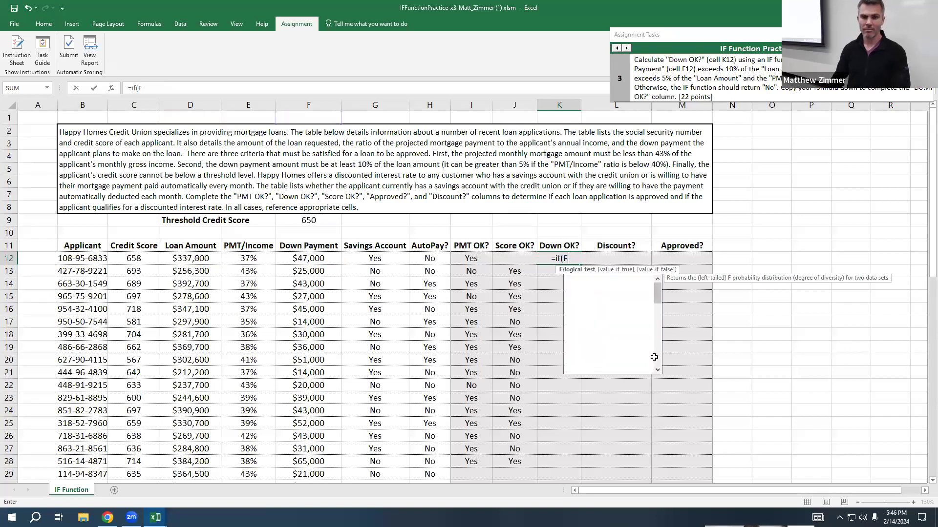
key(BackSpace)
text(or)
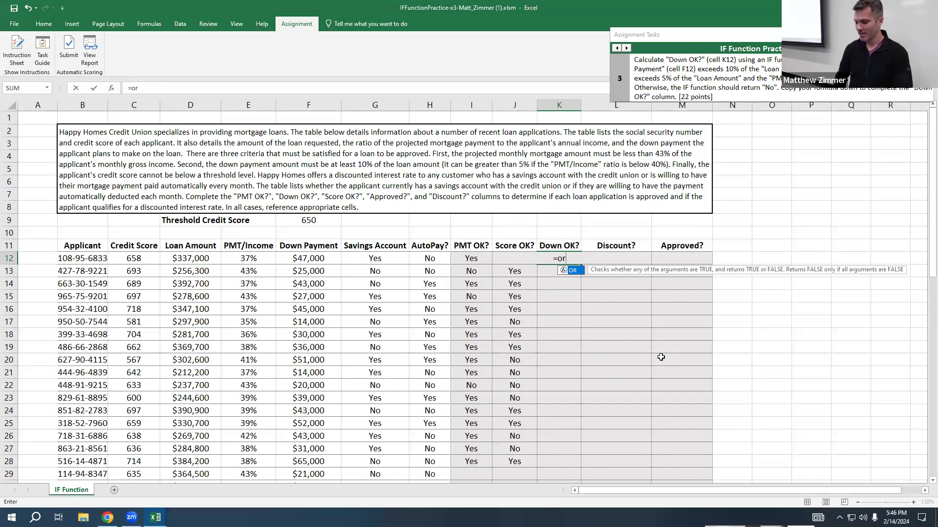
key(BackSpace)
key(BackSpace)
key(BackSpace)
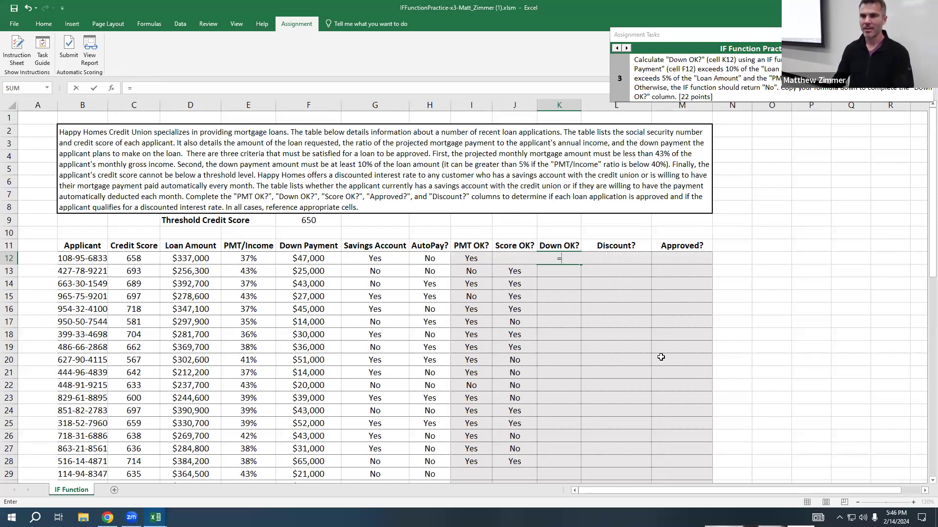
Enter an IF function in the K12 formula with the logical test F12>.1*D12.
text(if)
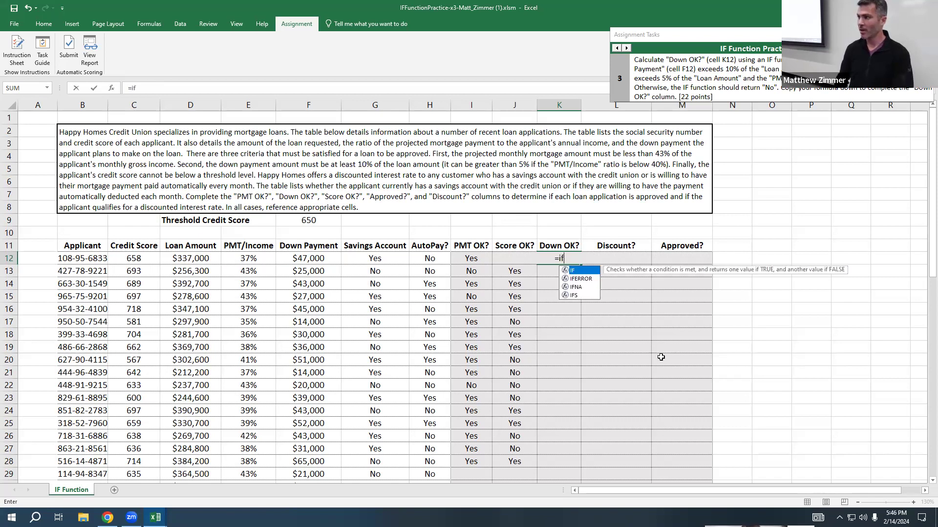
text(()
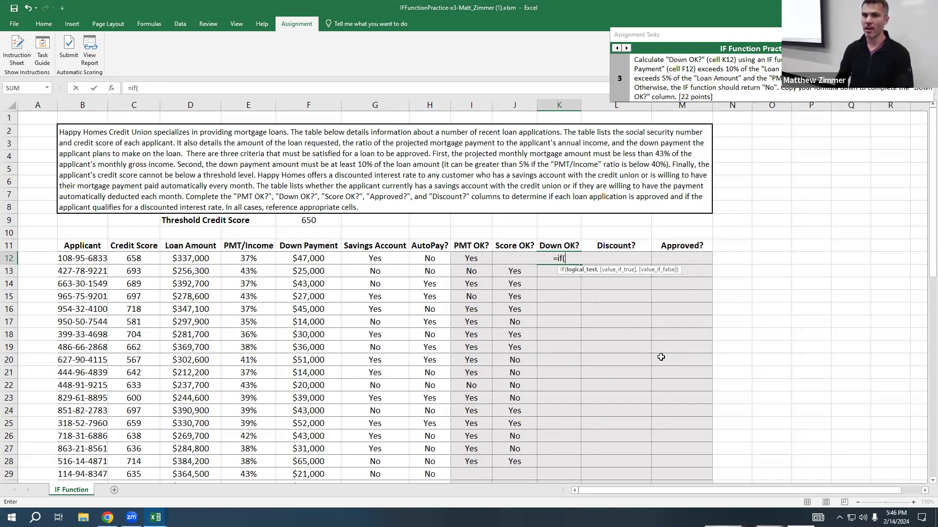
text(F)
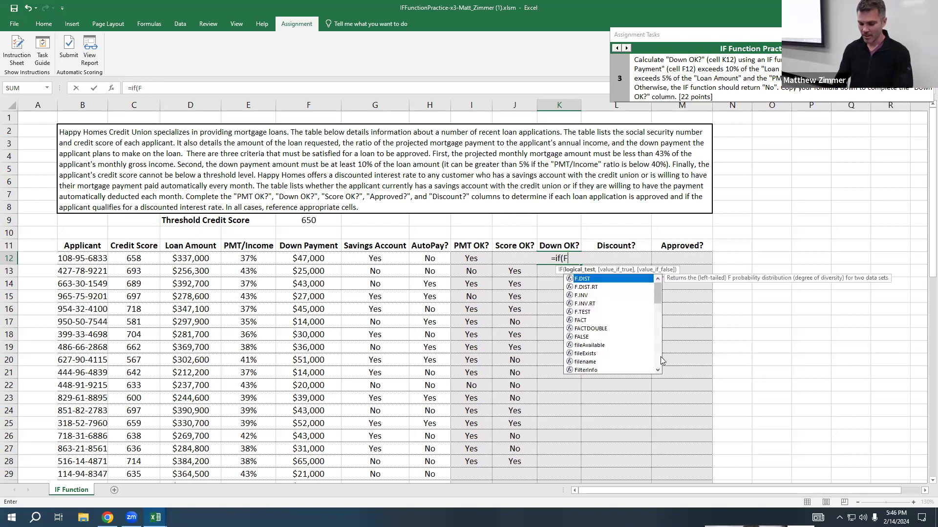
text(12>.1*)
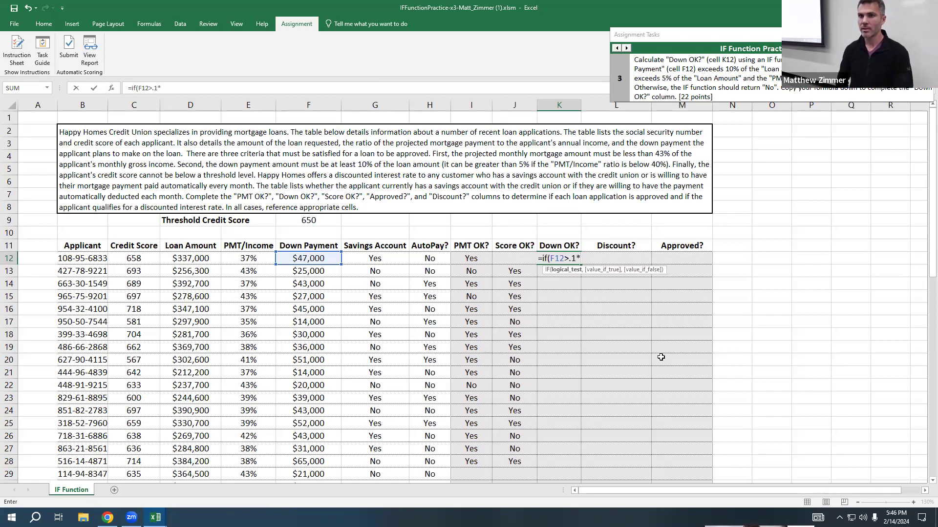
text(D12)
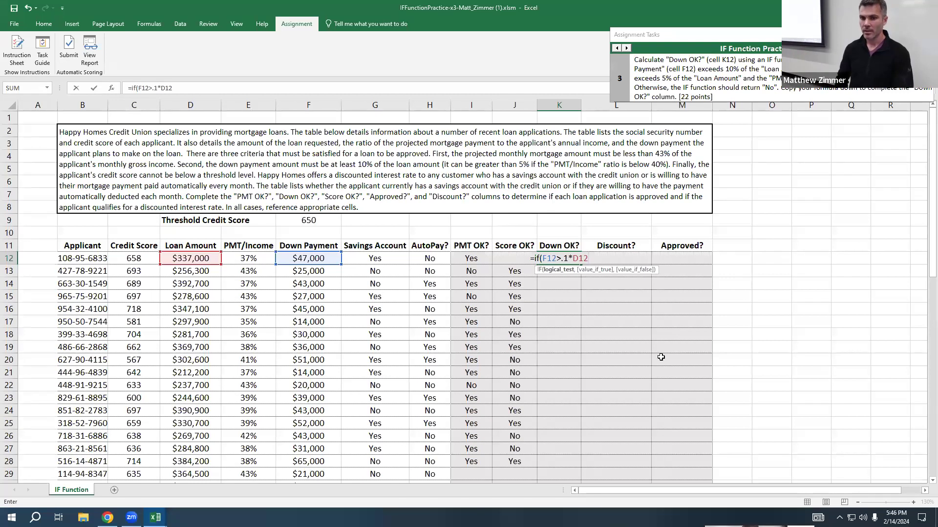
text(=)
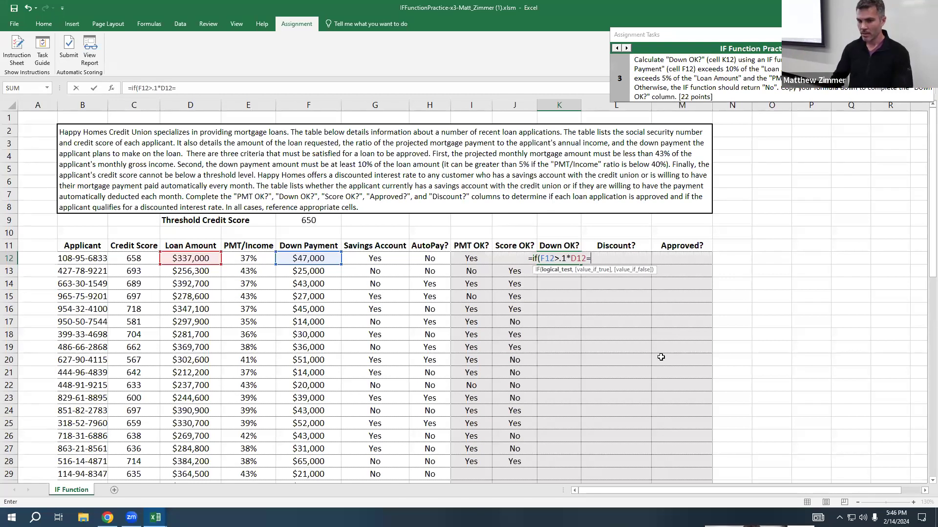
key(BackSpace)
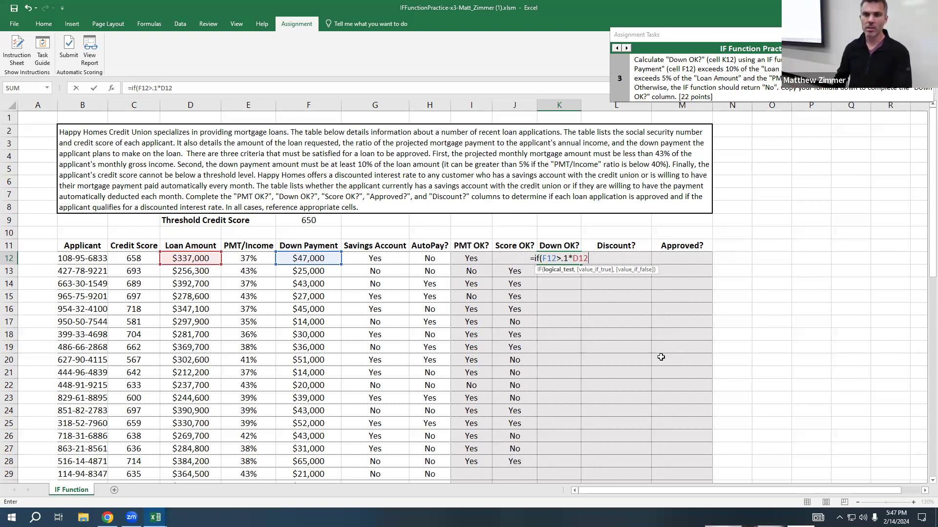
text(,)
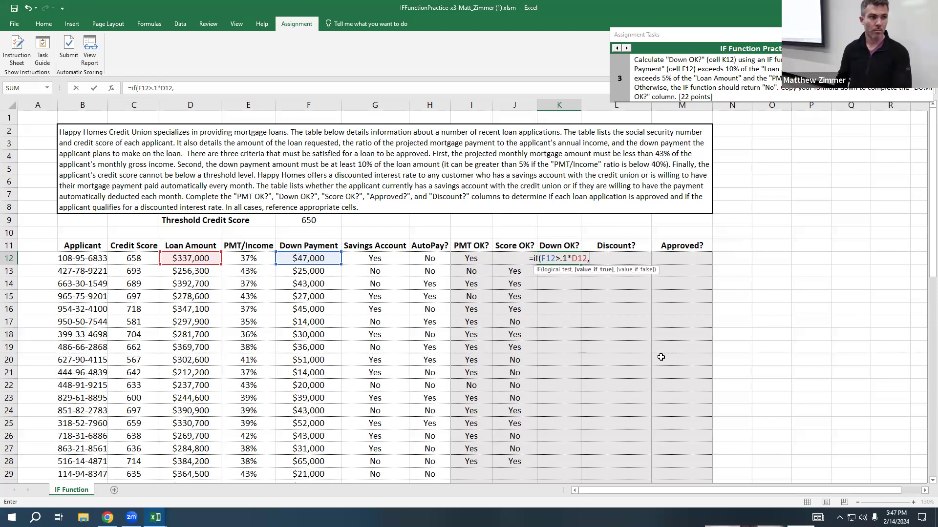
Set the value if true to "Yes" and open a nested IF with an AND function as the value if false.
text("Yes")
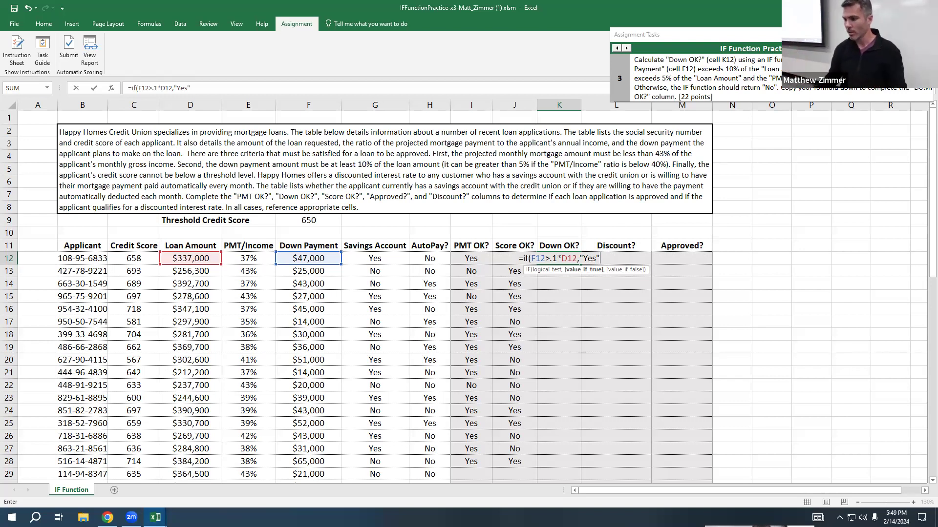
text(,)
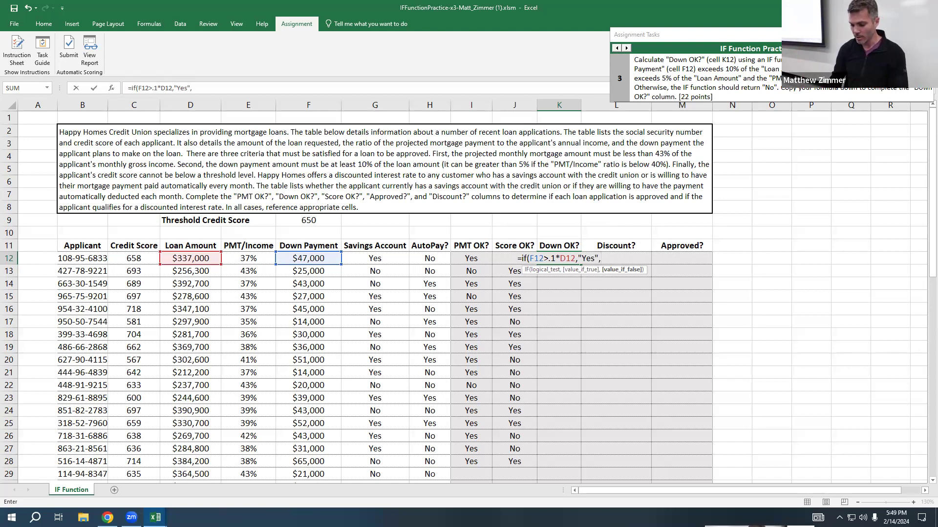
text(if)
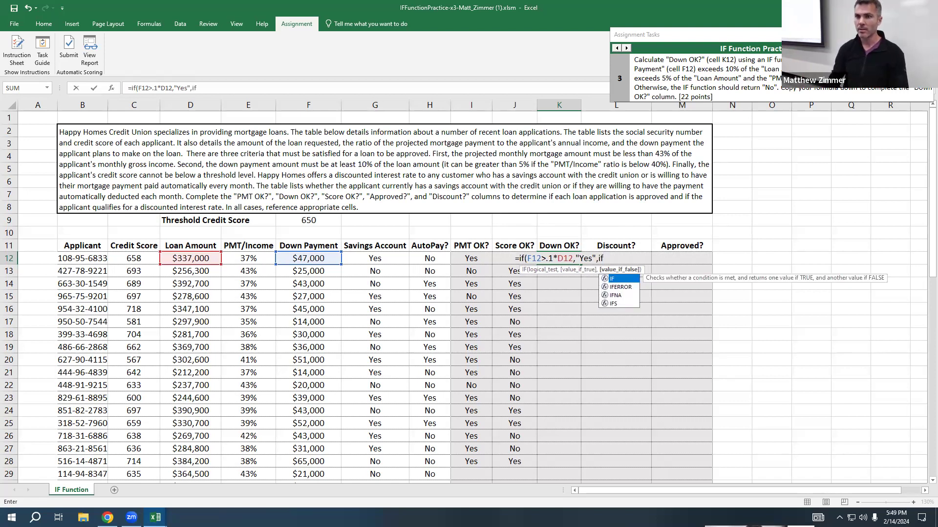
text(()
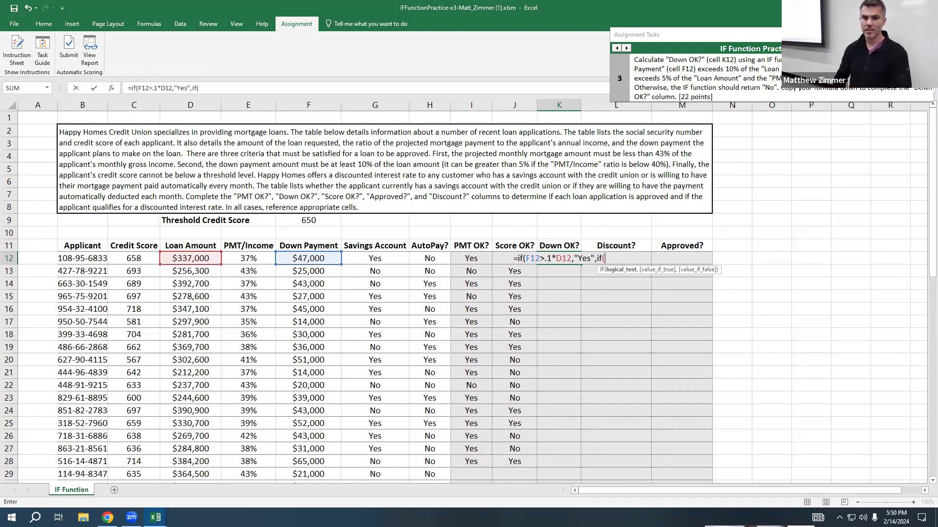
text(and)
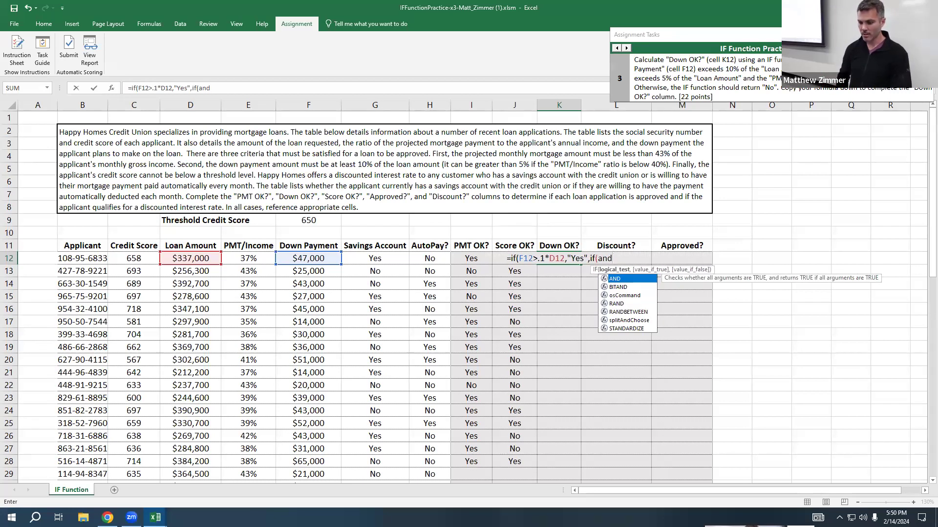
text(()
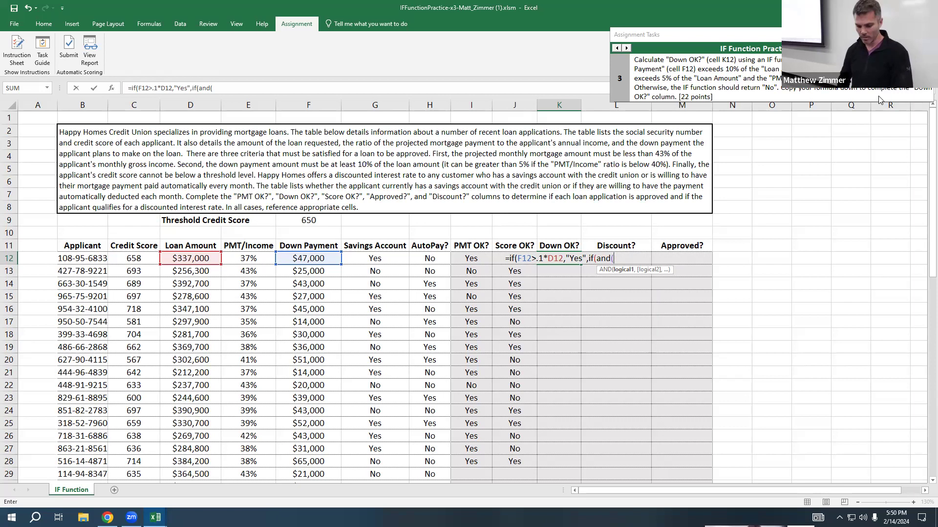
Enter F12>.05*D12 as the first condition of the nested AND function.
text(F12)
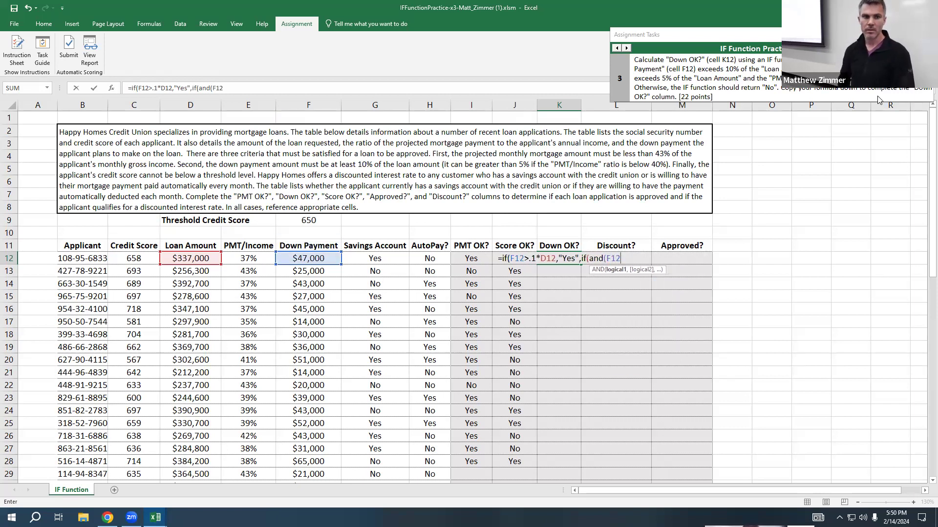
text(>)
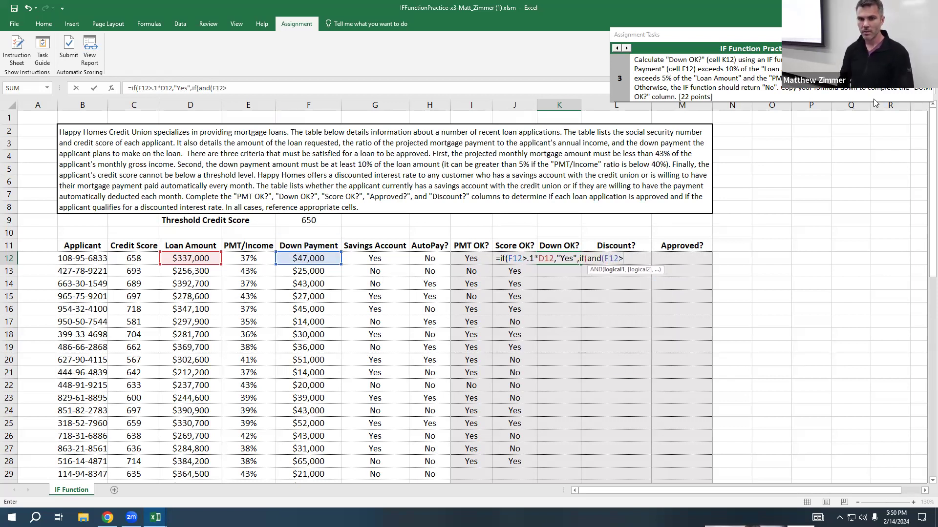
text(.05)
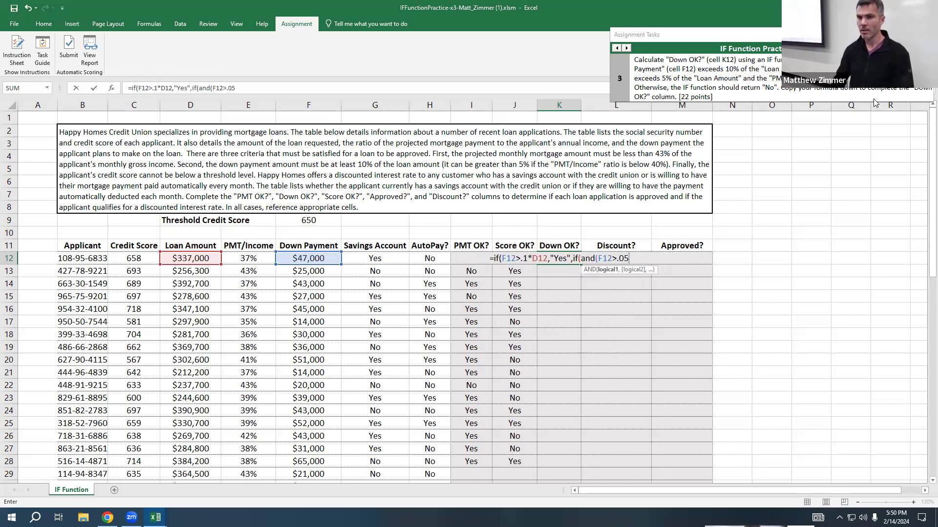
text(*)
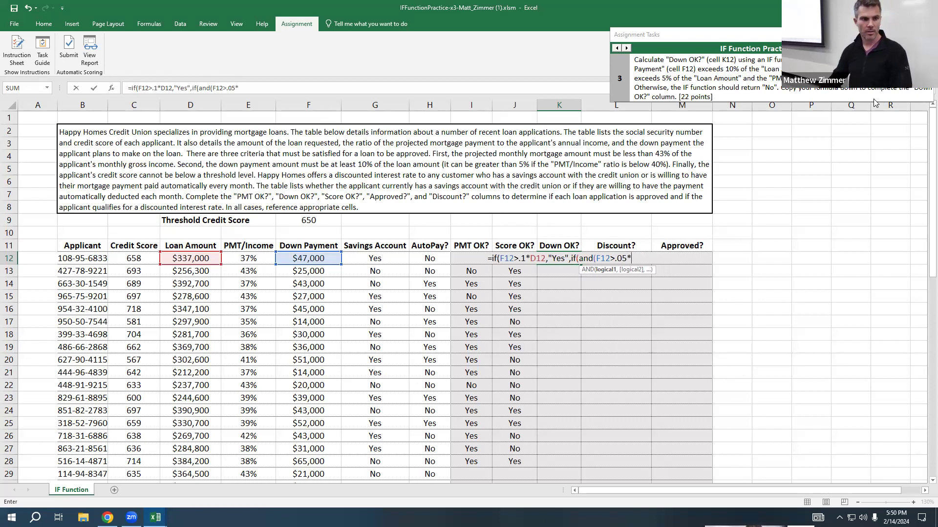
text(D12)
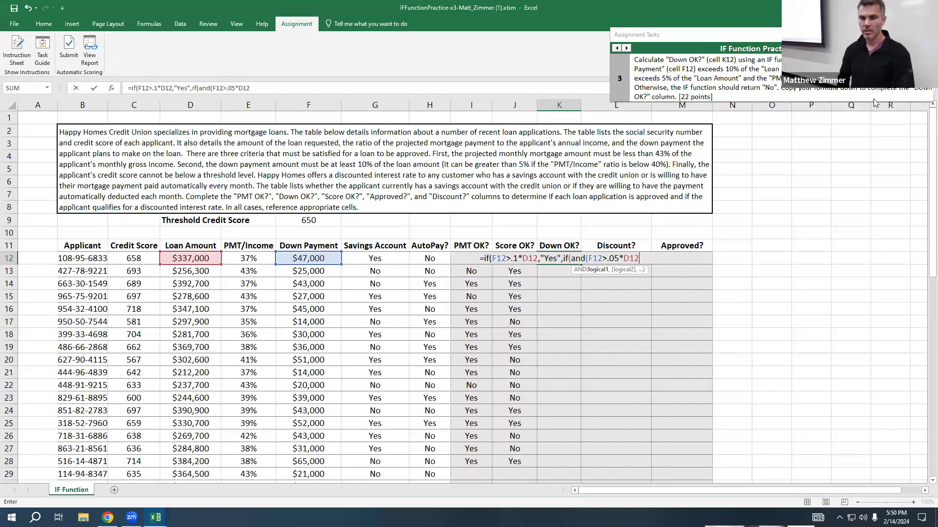
text(,)
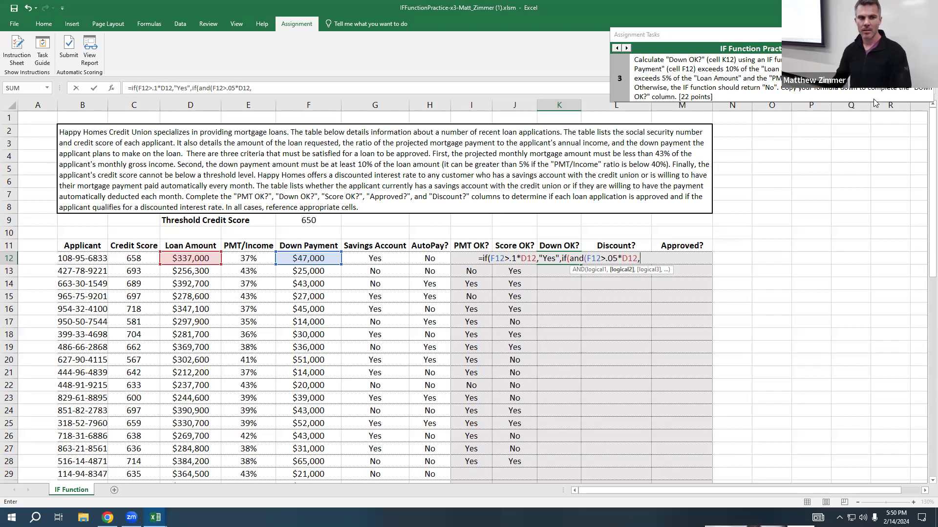
Add E12<40% as the second condition of the nested AND function in K12 and close the AND.
text(E12)
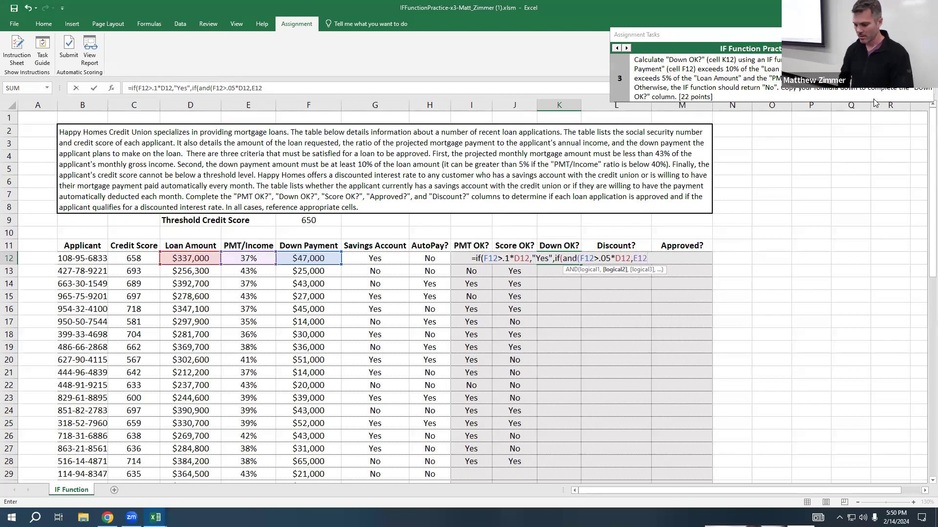
text(<)
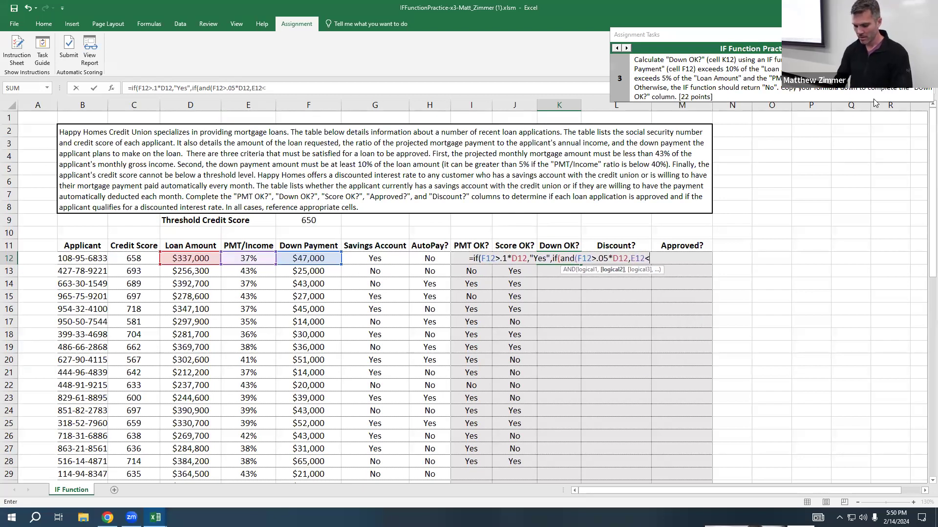
text(40)
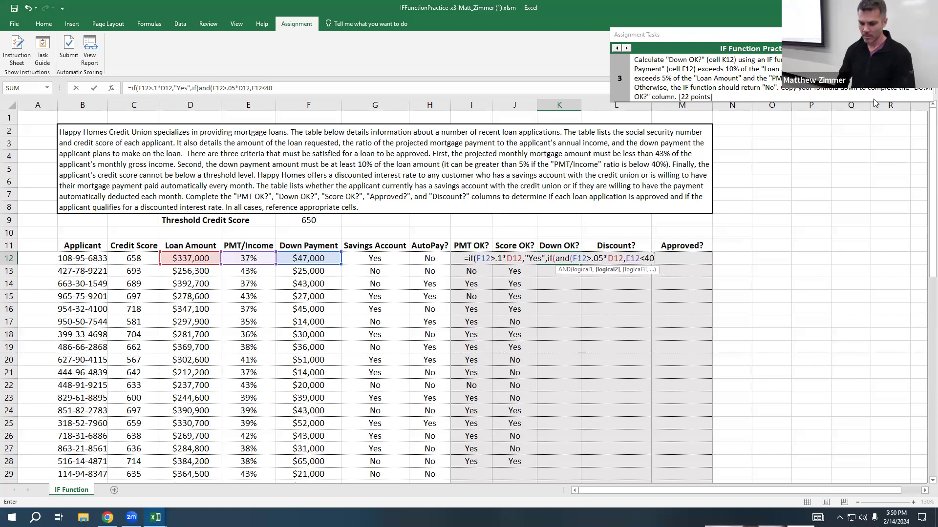
text(%)
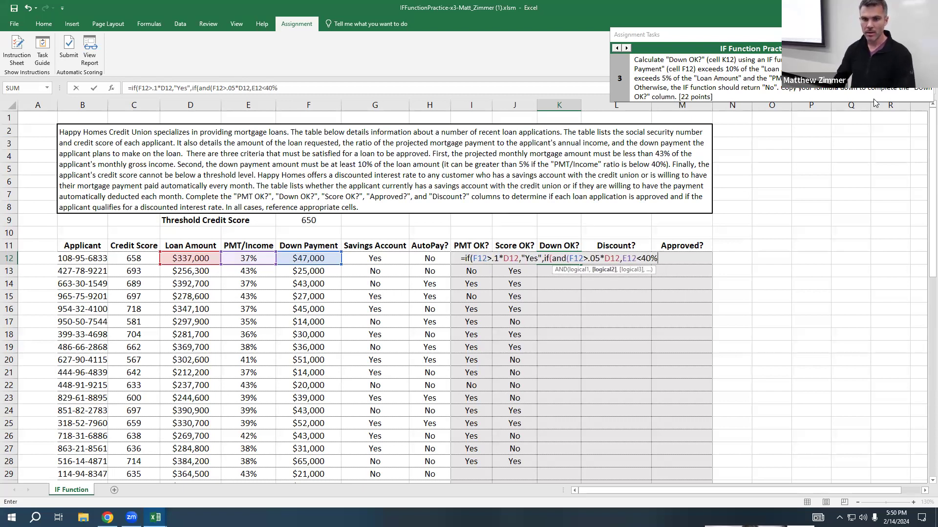
text())
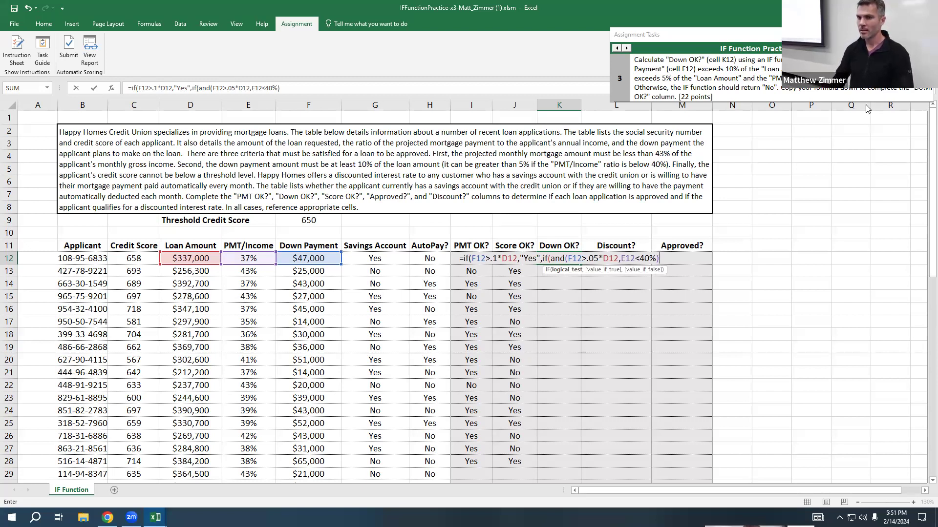
Complete the nested IF's logical test by comparing the AND function with =TRUE.
text(,)
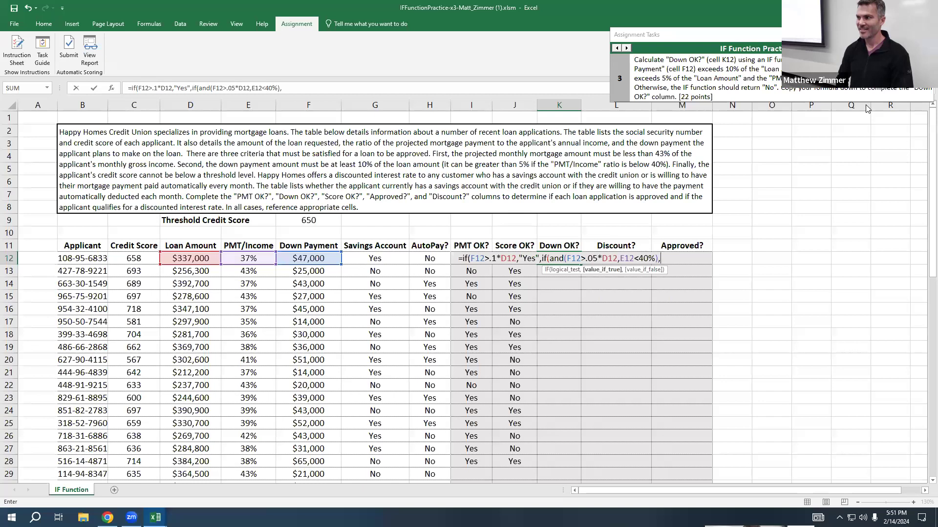
key(BackSpace)
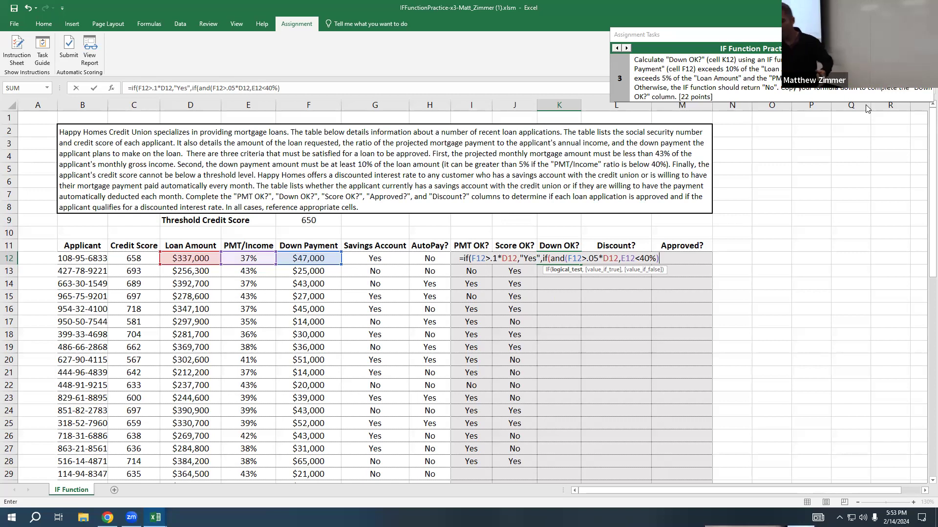
text(=)
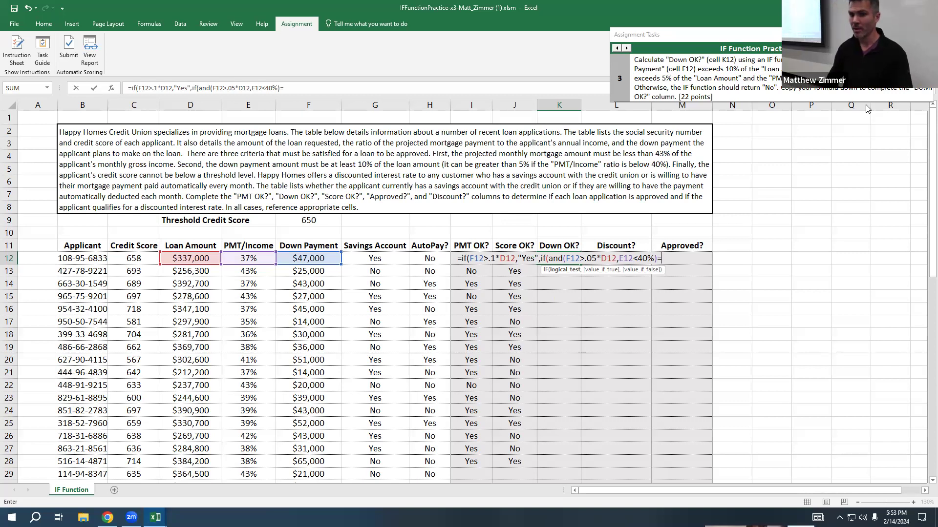
text(TRUE)
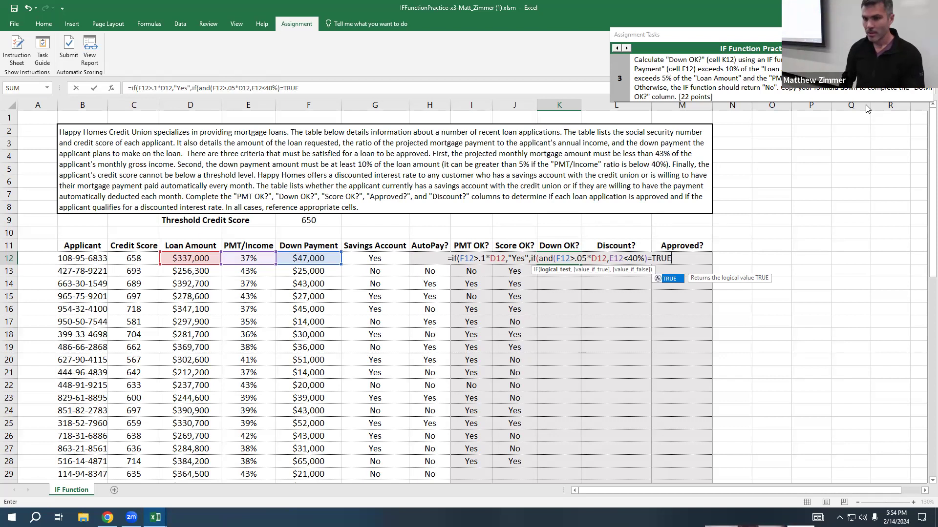
Set the nested IF to return "Yes" if true and "No" if false, then commit the K12 formula with its closing parentheses corrected.
text(,)
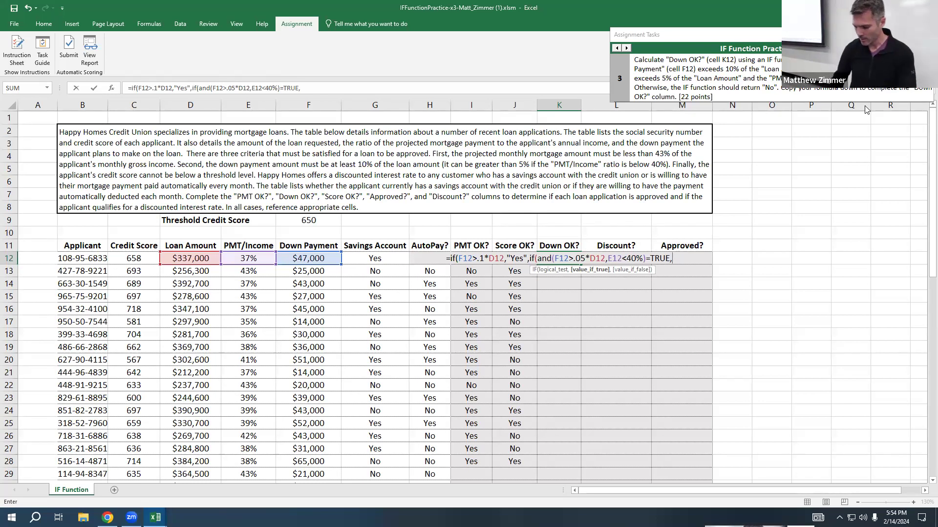
text("Yes)
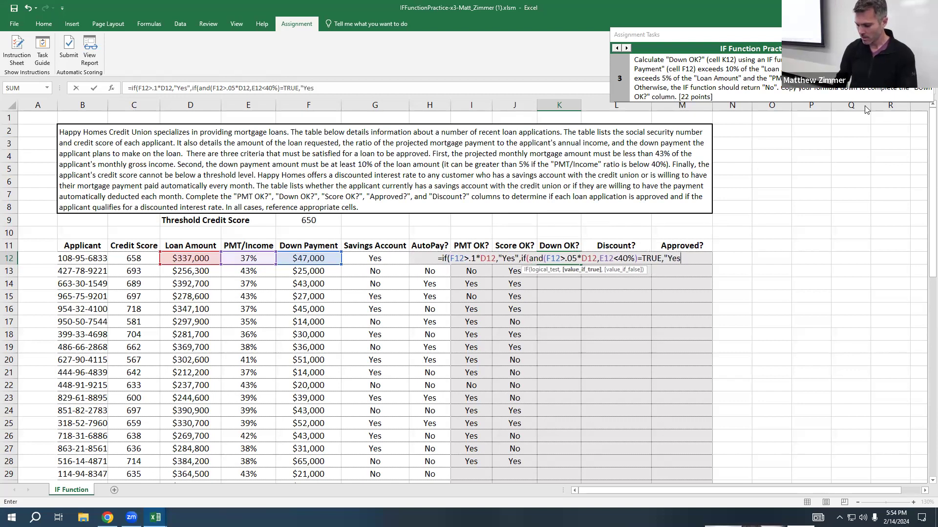
text(","No)
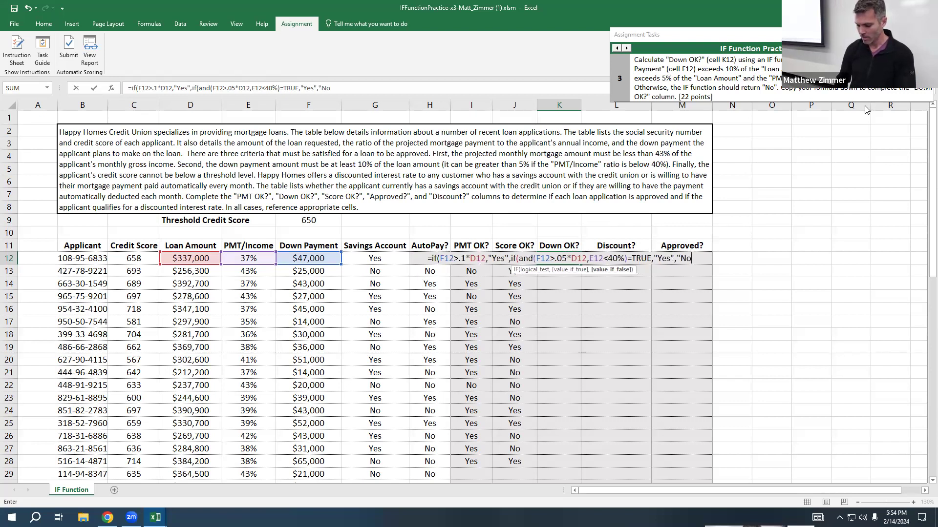
text("))
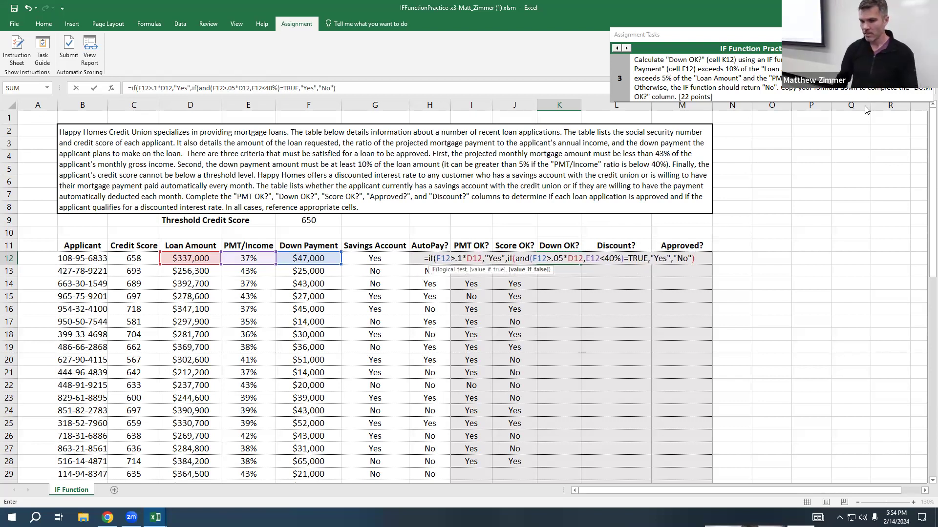
key(Return)
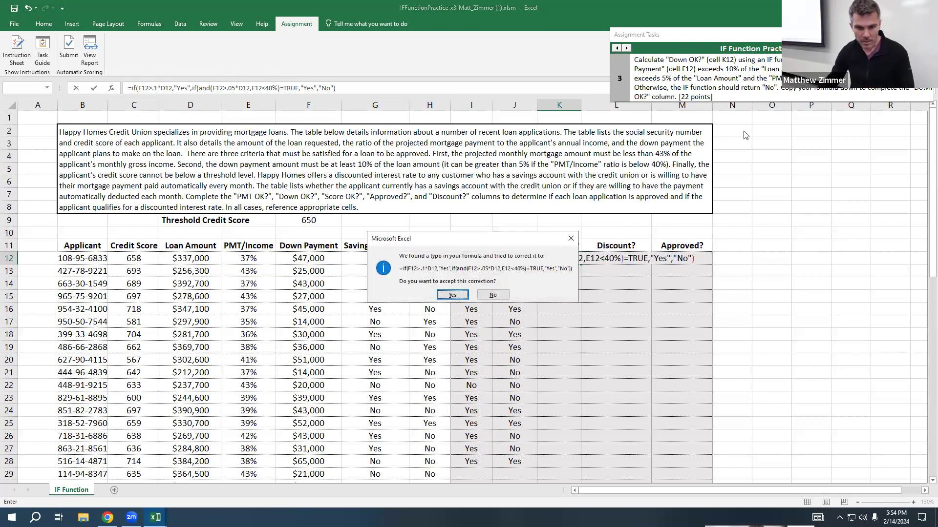
click(454, 295)
Review the K12 formula part by part: the first test, the nested IF with AND, the "No" result and the closing parentheses.
double_click(567, 261)
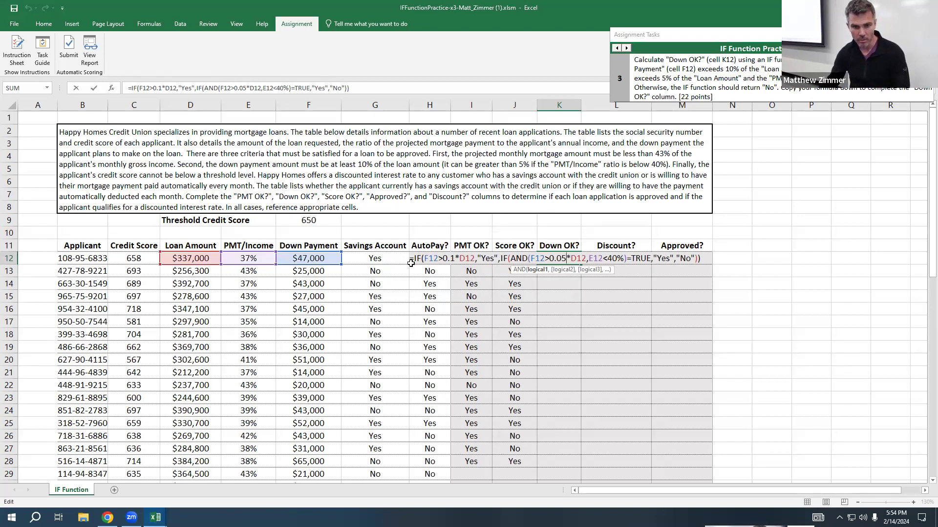
click(425, 258)
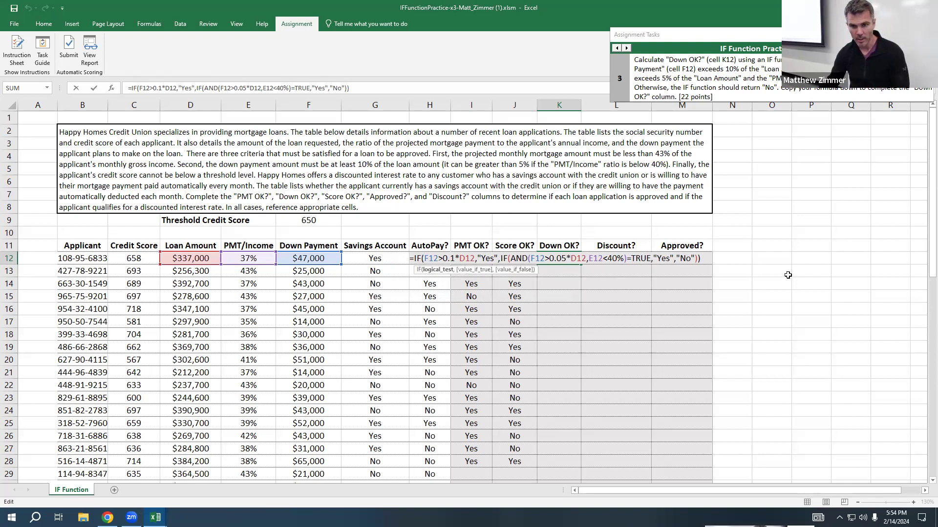
click(702, 258)
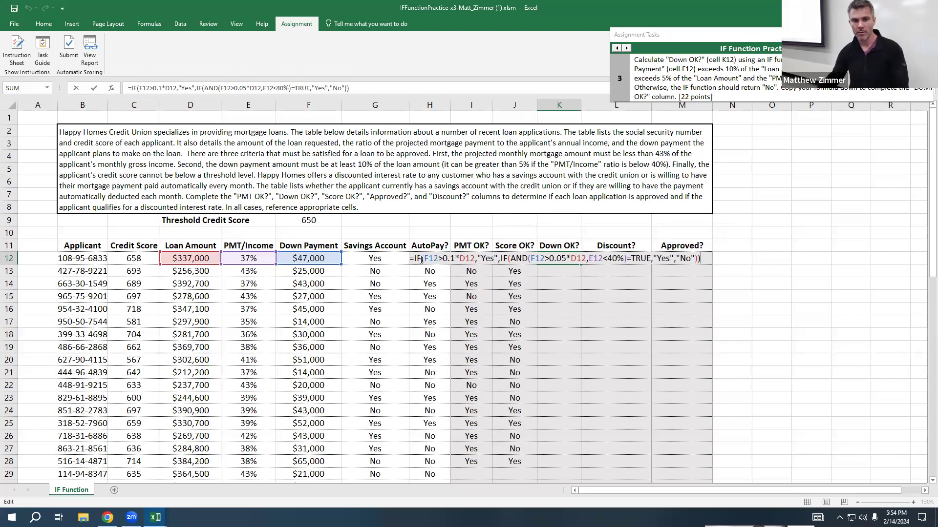
click(482, 260)
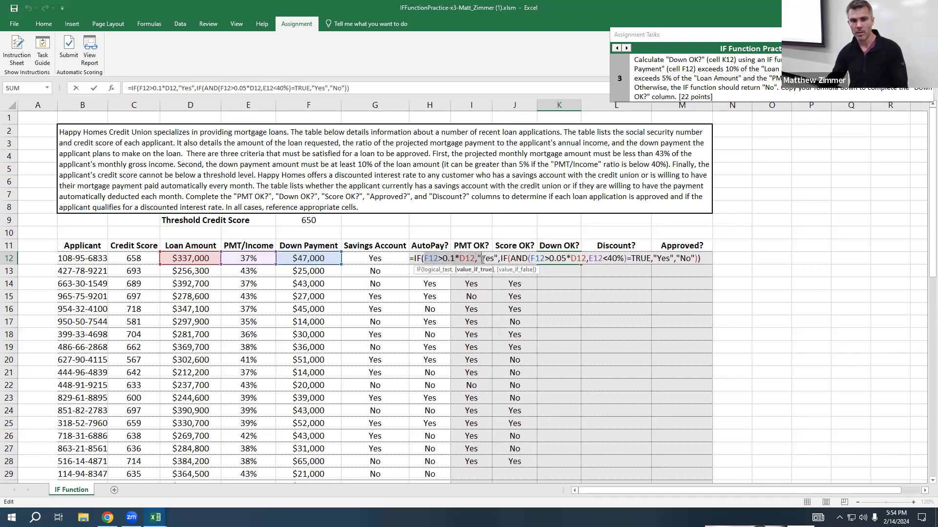
click(442, 259)
double_click(429, 259)
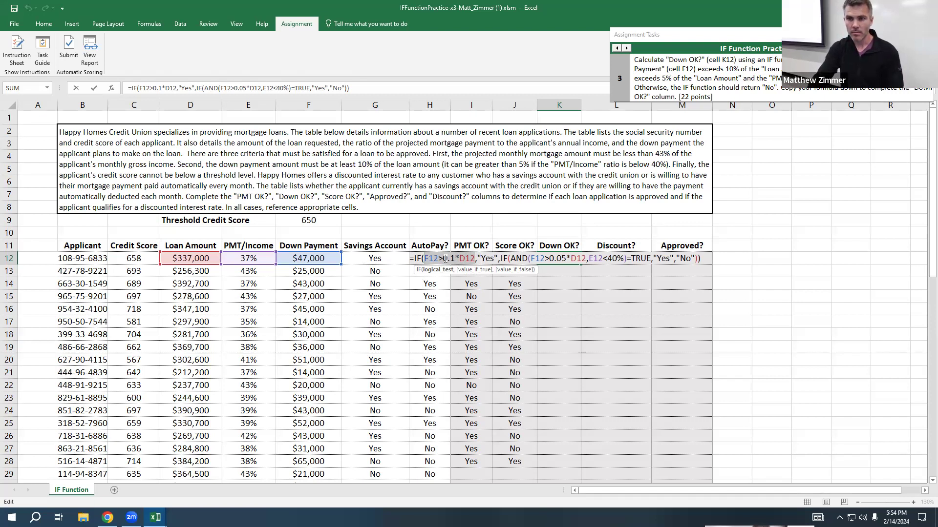
drag(477, 260, 627, 260)
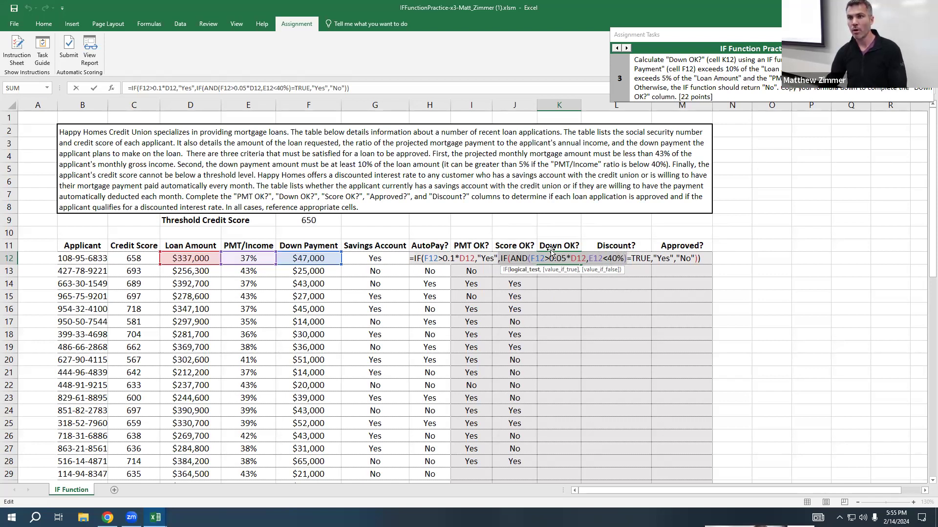
click(681, 259)
drag(685, 259, 694, 259)
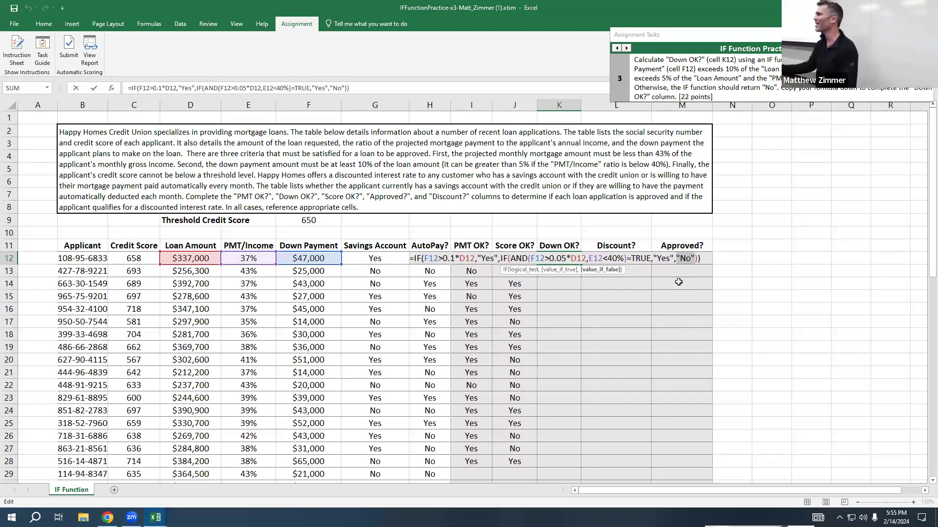
key(Return)
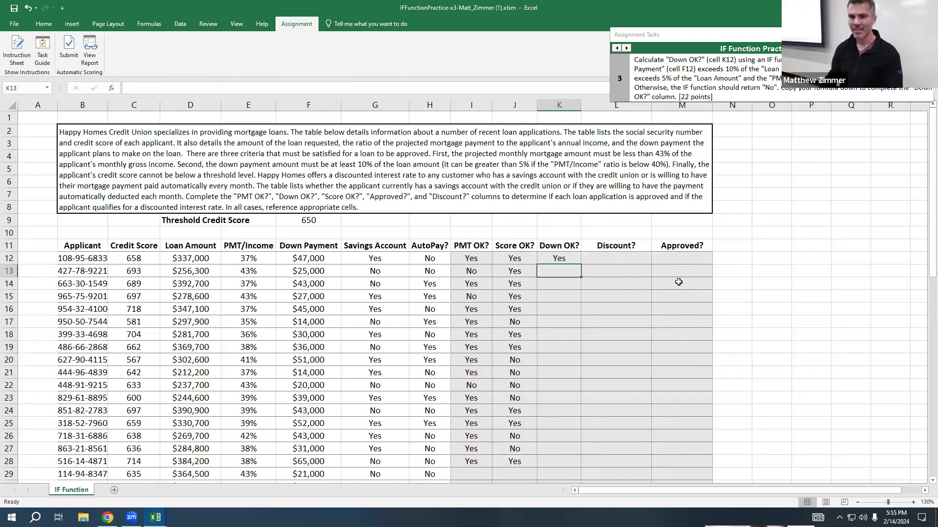
double_click(550, 259)
click(707, 259)
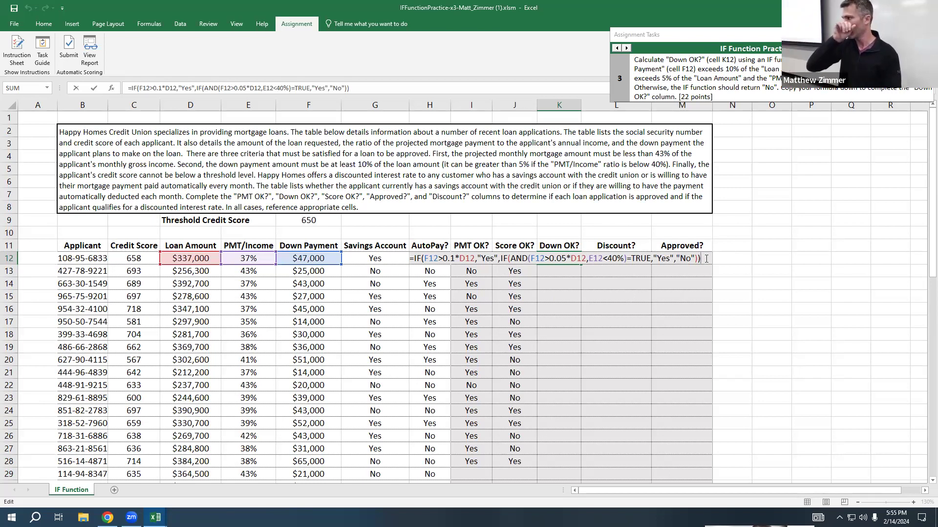
key(Return)
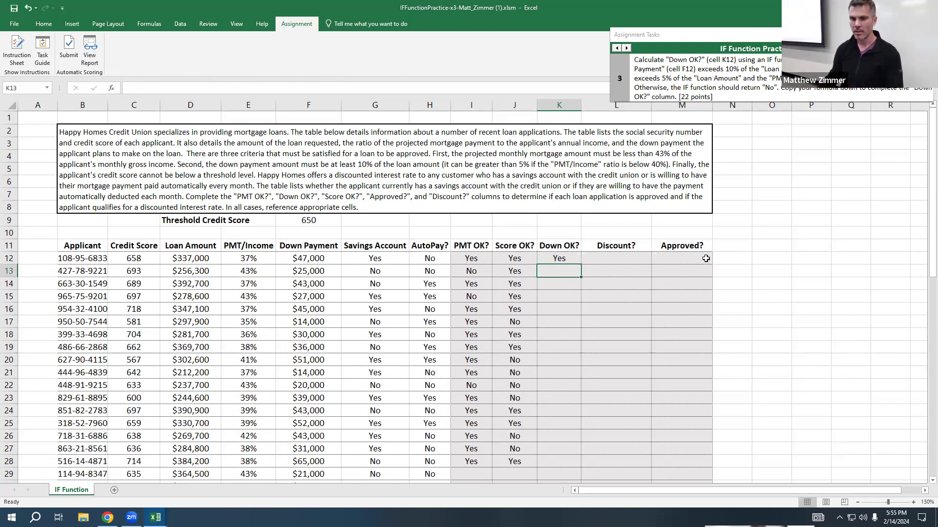
Fill the "Down OK?" formula from K12 down through K28.
click(577, 260)
drag(580, 265, 571, 467)
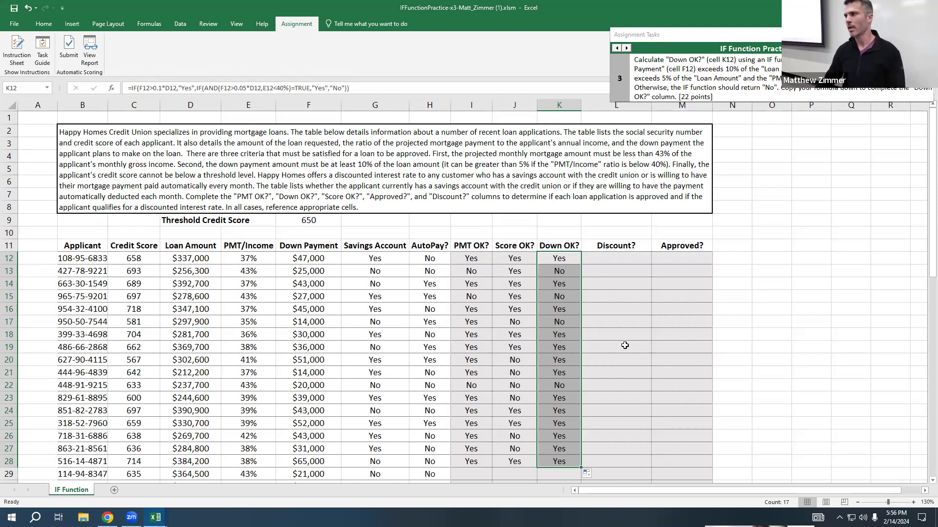
Inspect the copied "Down OK?" formula in K17 and the "PMT OK?" formula in I12 without changing them.
click(548, 330)
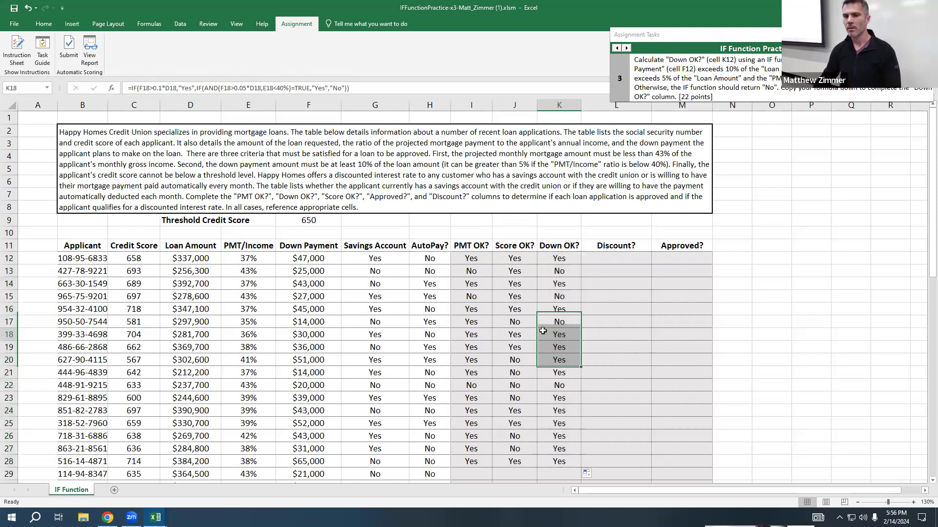
double_click(557, 322)
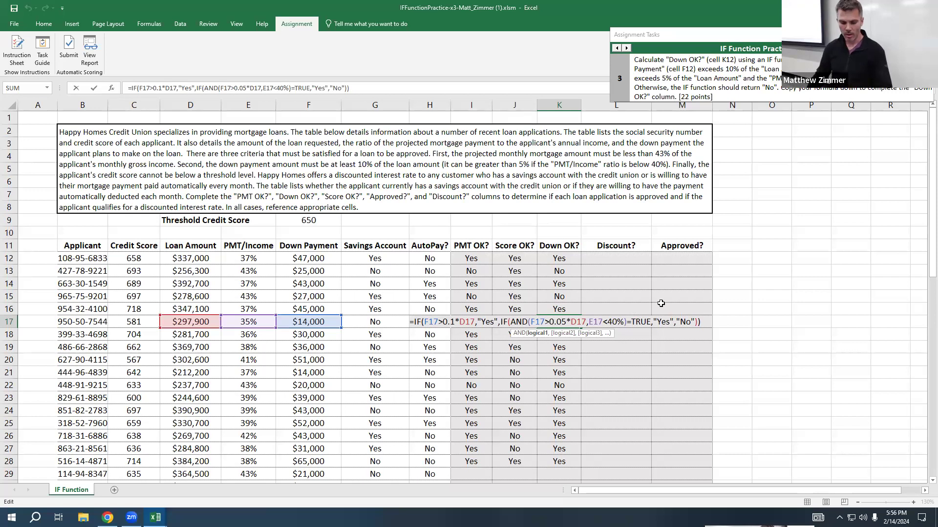
key(Escape)
key(Escape)
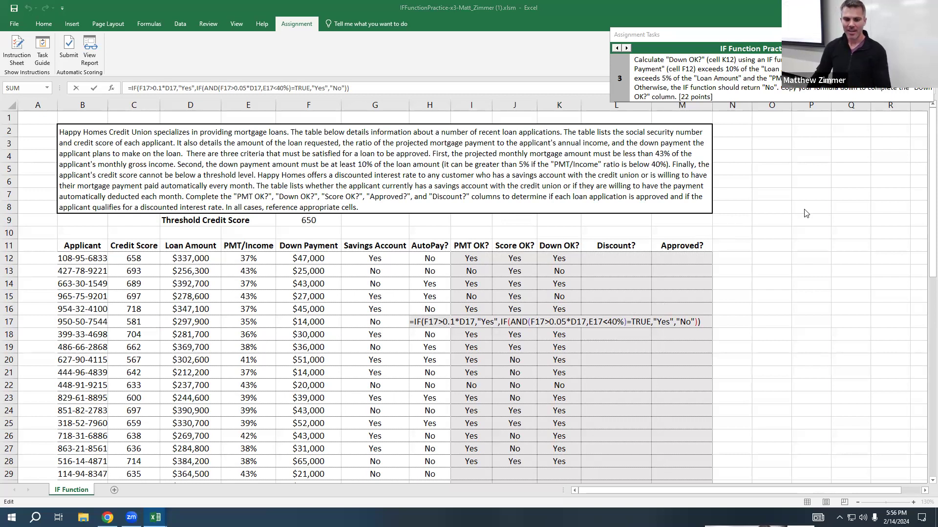
click(605, 345)
click(605, 345)
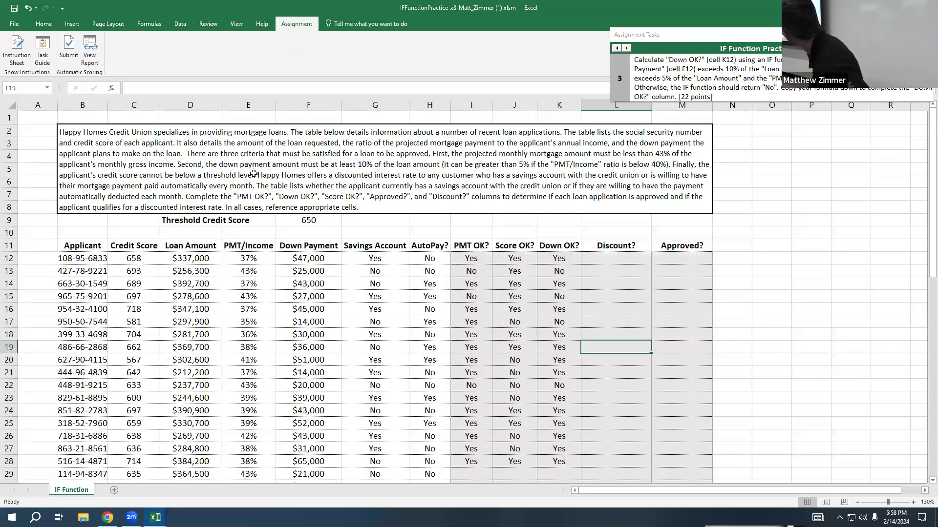
click(463, 255)
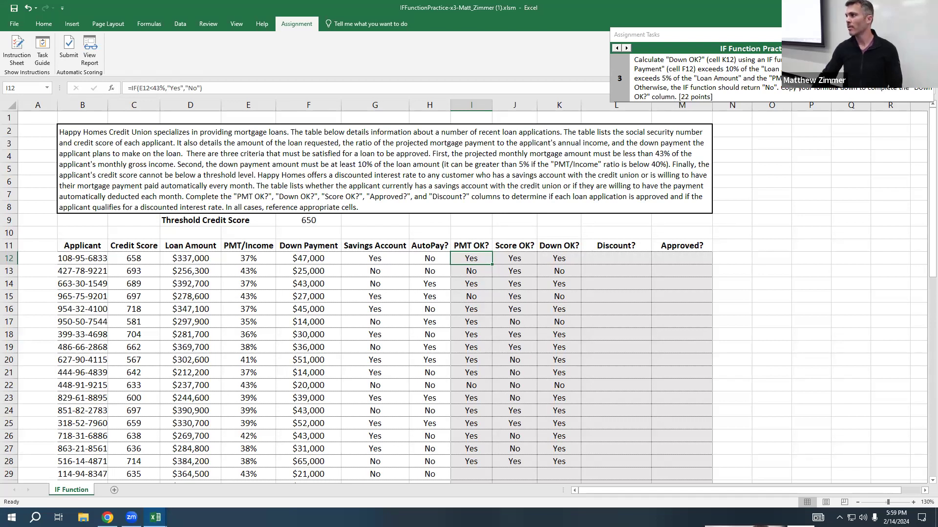
Browse through the assignment tasks and bring up task 4, the "Discount?" calculation.
click(626, 48)
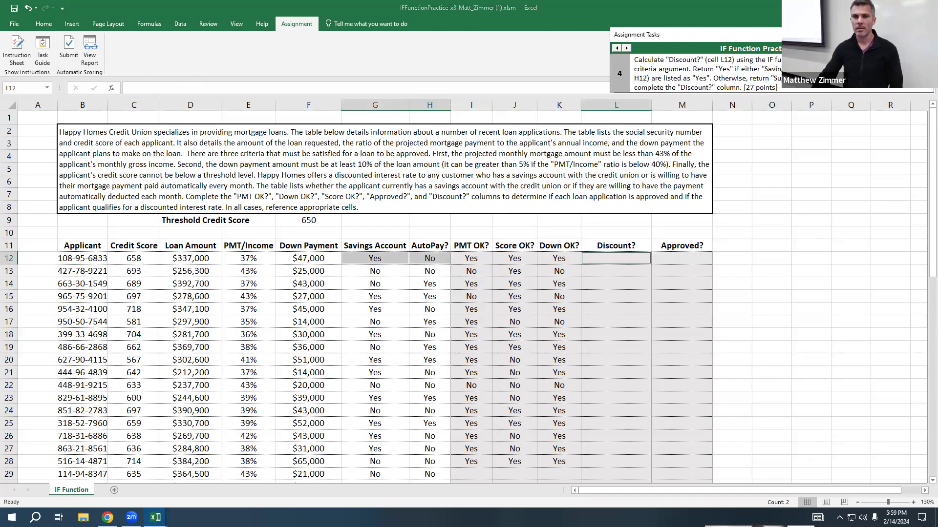
click(626, 48)
click(626, 47)
click(534, 299)
click(616, 48)
click(617, 48)
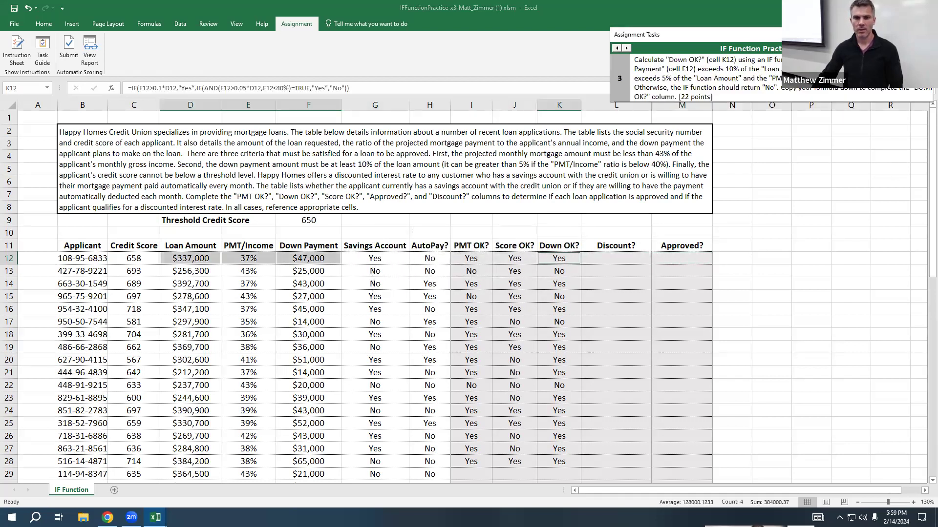
click(617, 48)
click(627, 48)
click(627, 48)
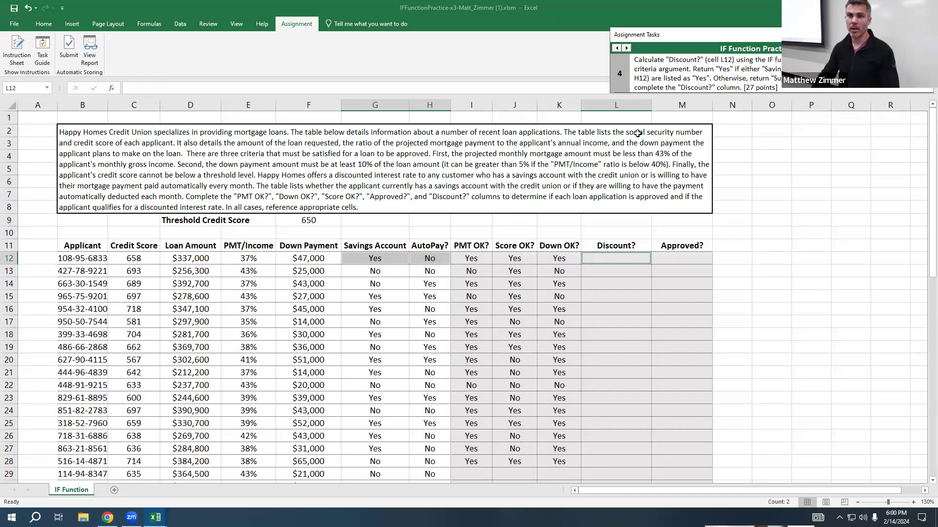
Begin the "Discount?" formula in L12 with the test =IF(OR(G12="Yes",H12="Yes").
click(618, 260)
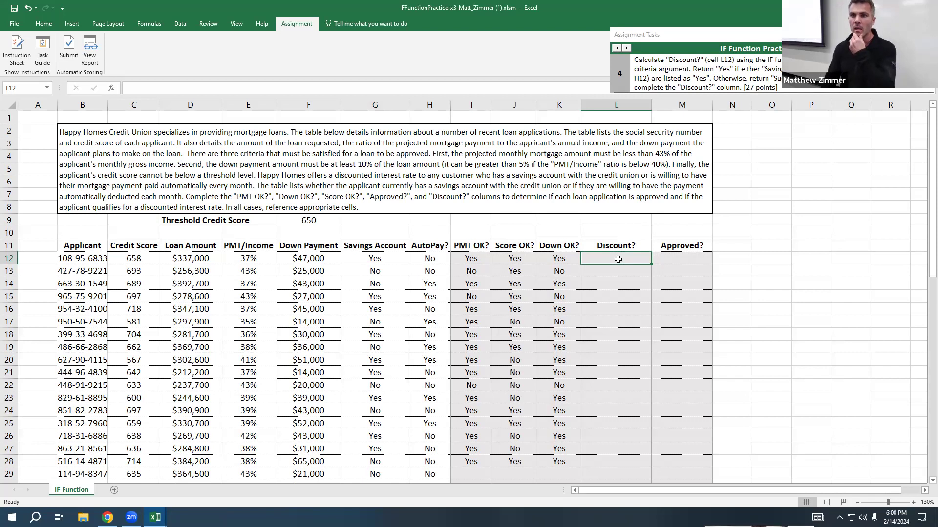
text(=)
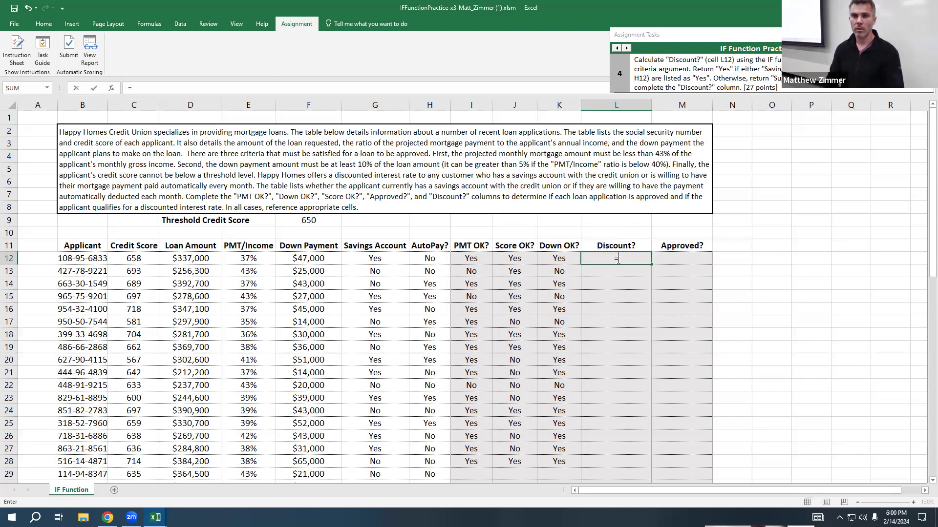
text(if()
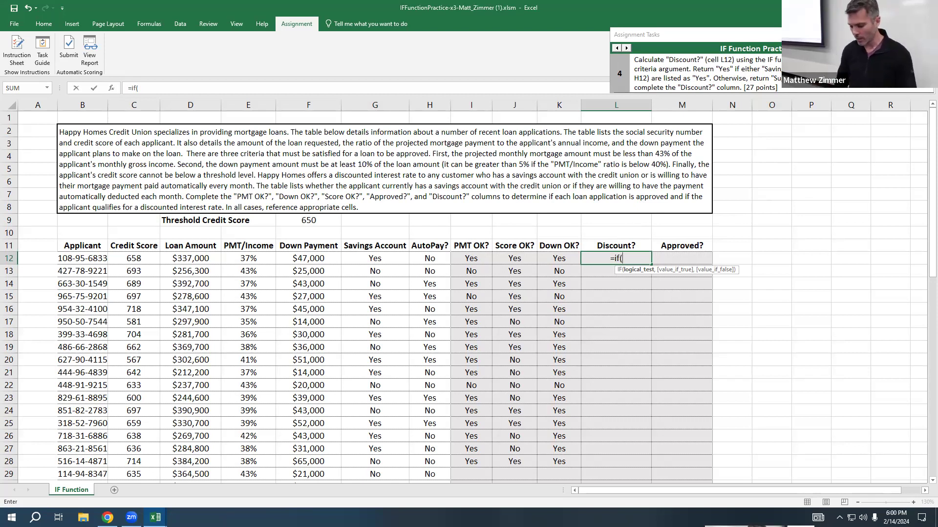
text(or()
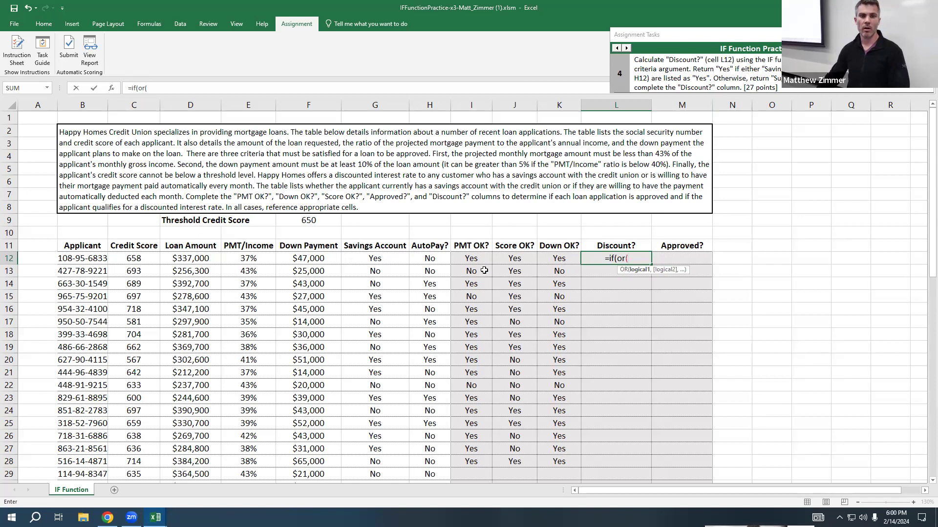
click(646, 256)
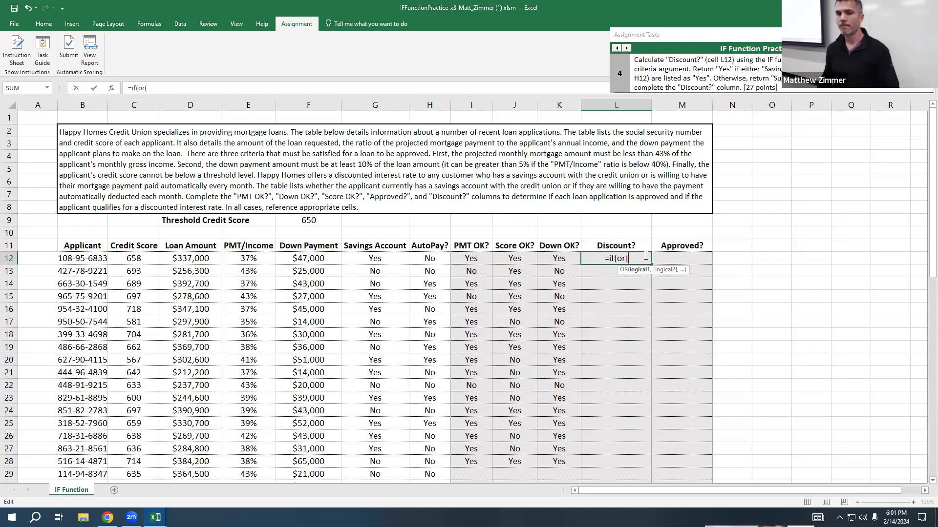
text(G12)
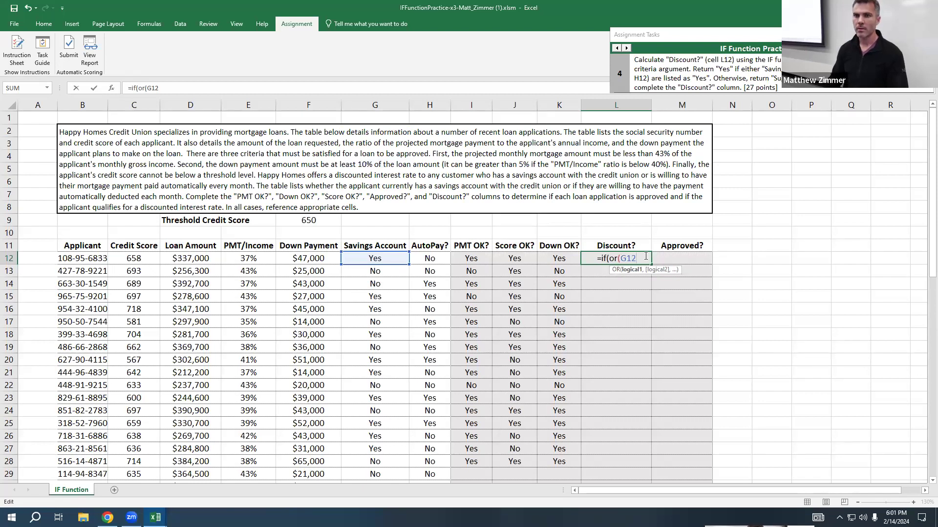
text(=)
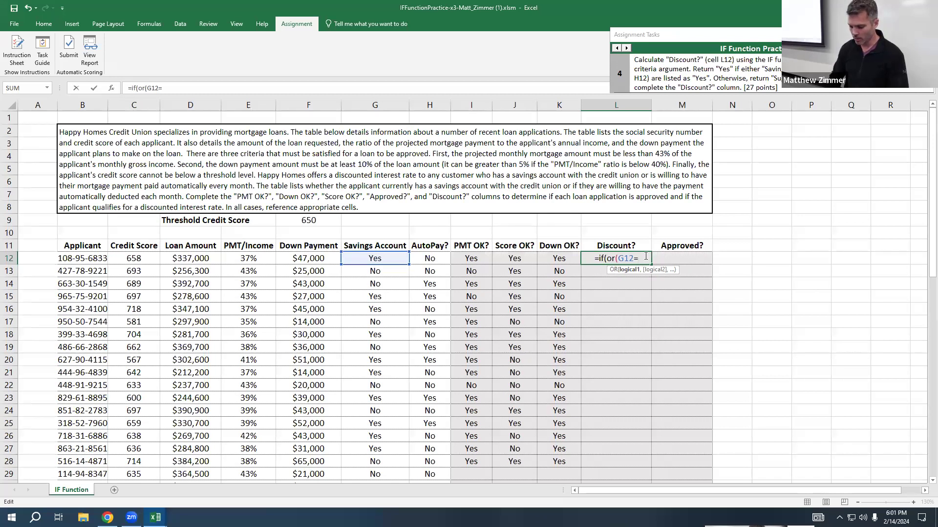
text("Yes",)
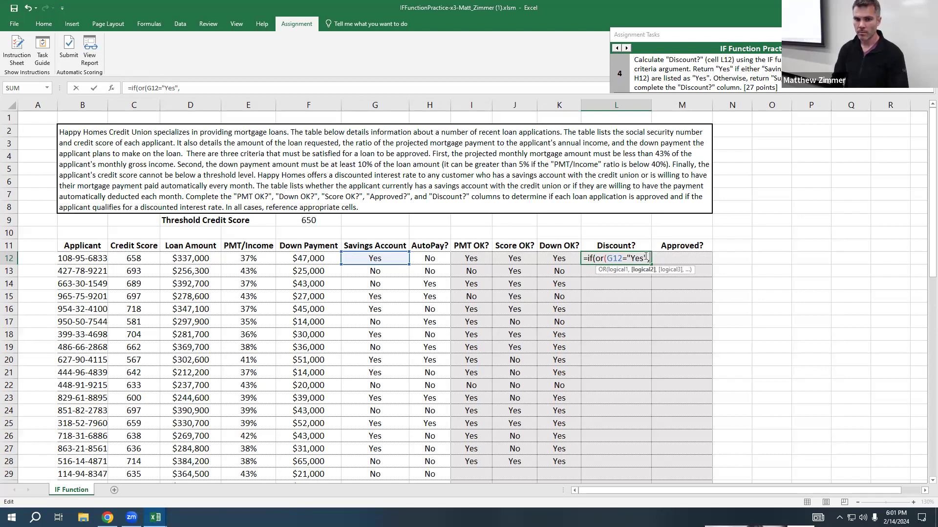
text(H12)
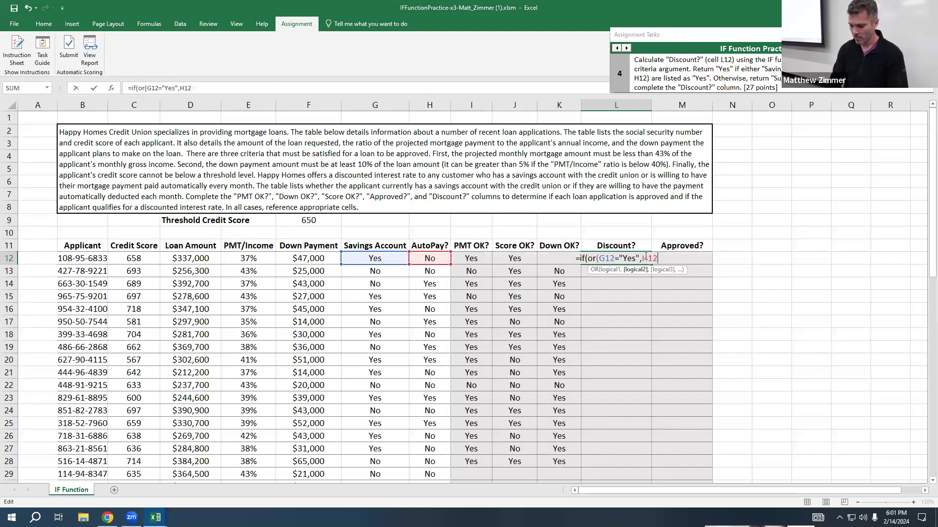
text(="Yes")
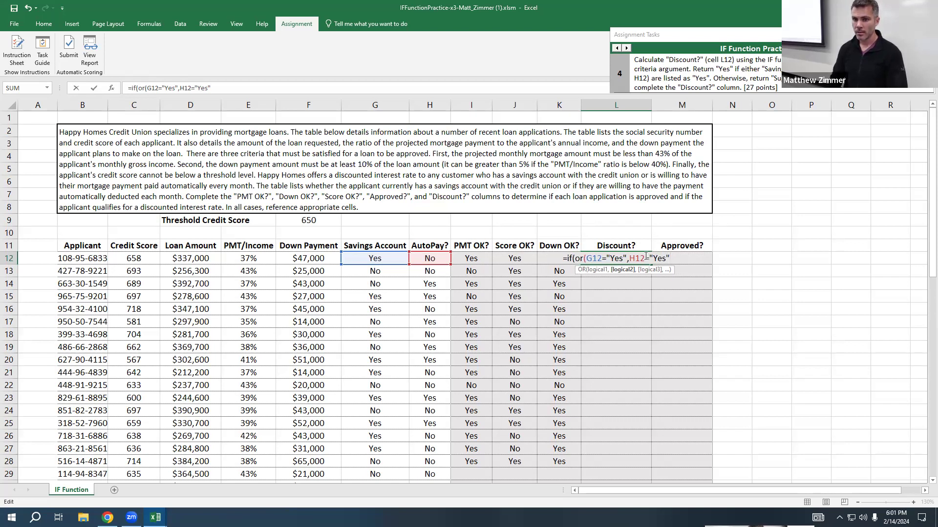
text())
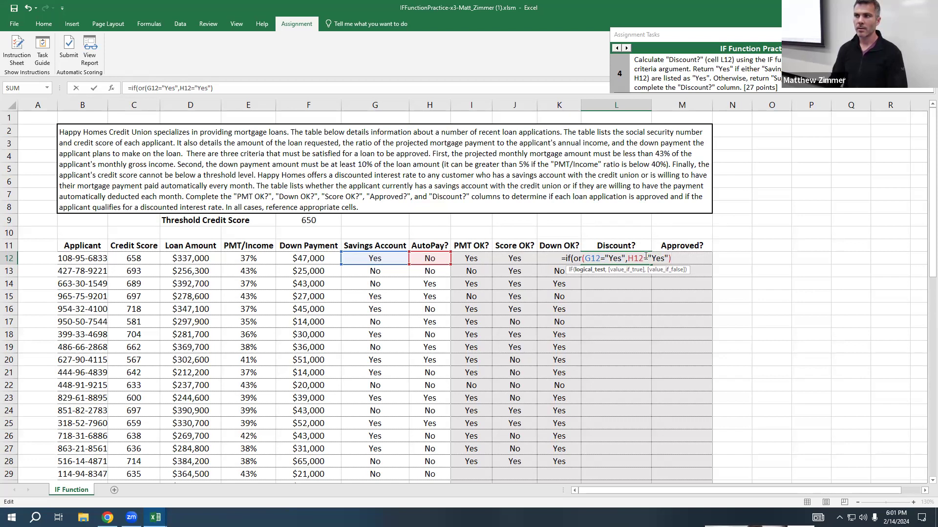
Complete the L12 formula to return "Yes" if true and "Suggest Autopay" otherwise, and fill it down through L28.
text(,)
text("Yes")
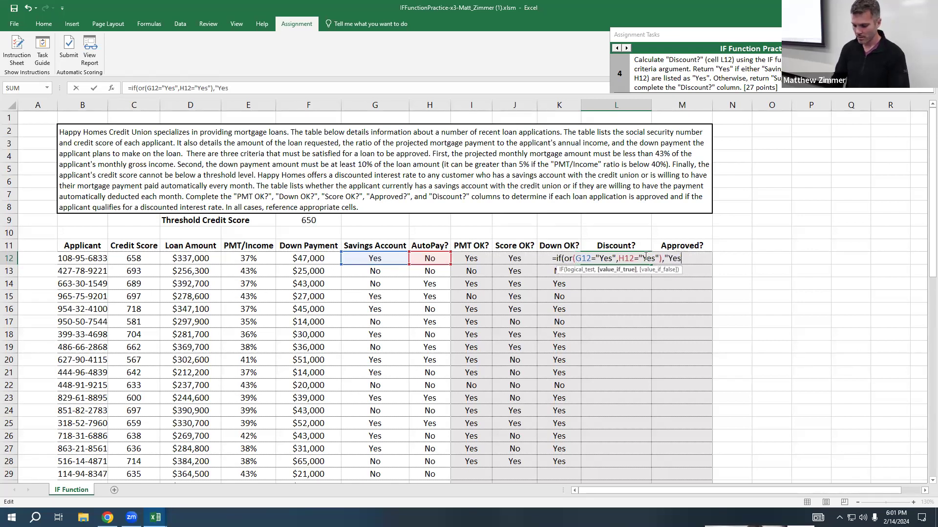
text(,)
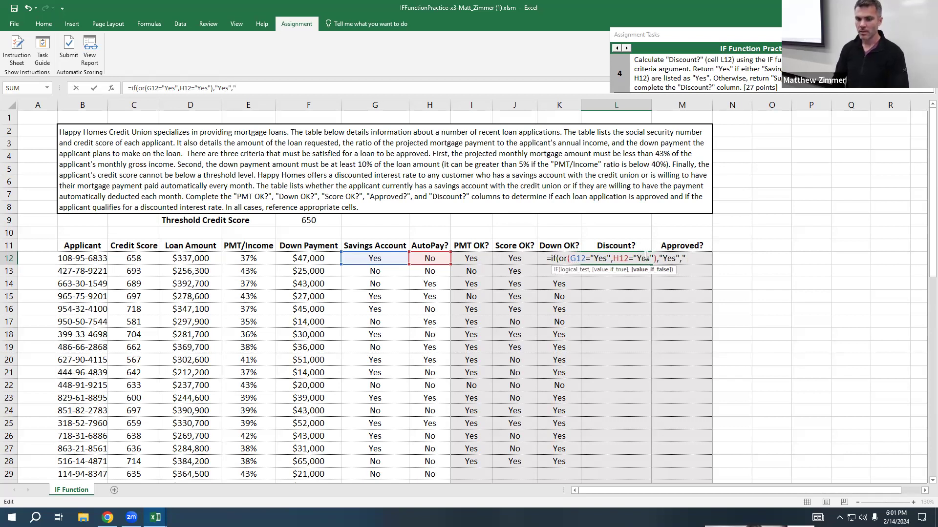
text(S)
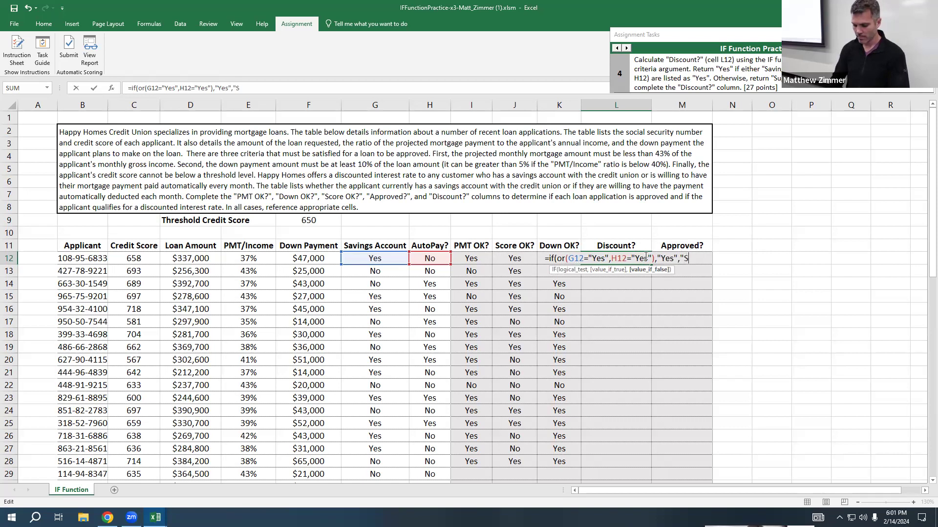
text(uggest Aut)
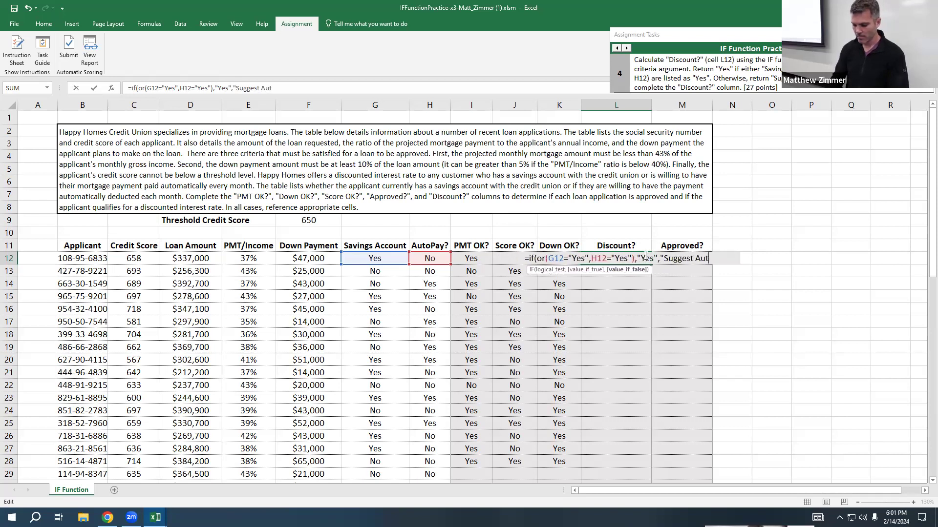
text(opay"))
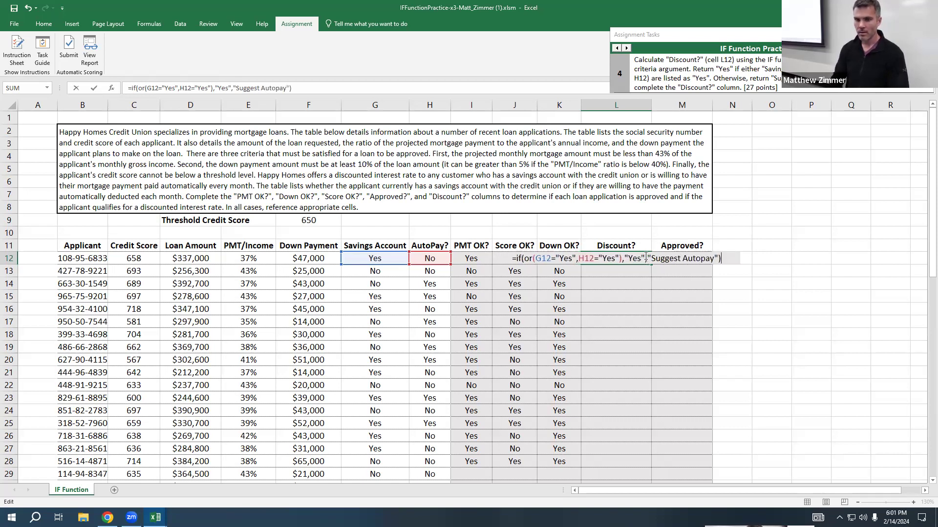
key(Return)
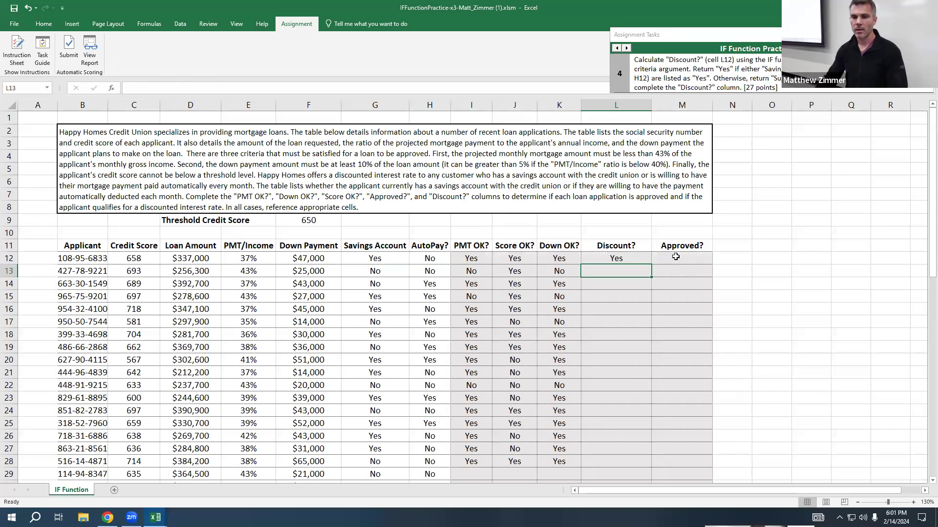
click(644, 262)
drag(651, 265, 653, 468)
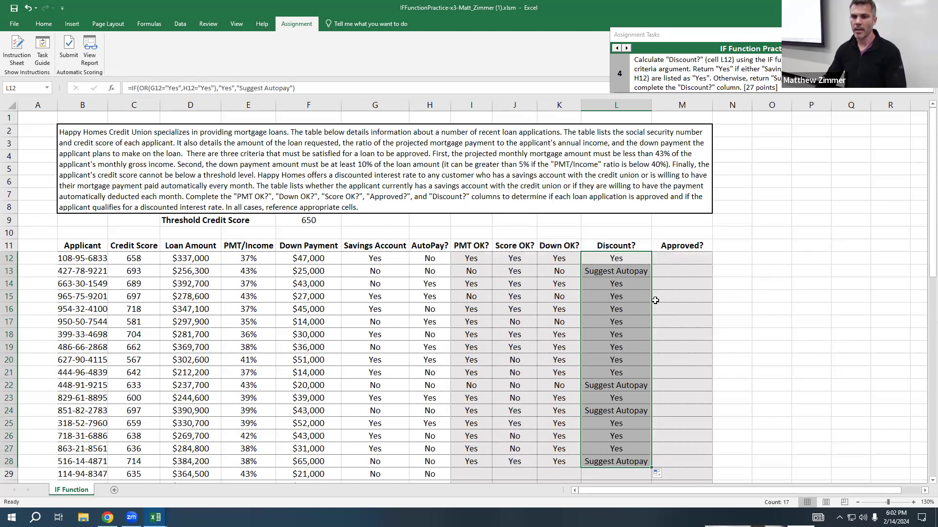
Highlight the OR test in the L12 formula and append the comparison =TRUE directly after it.
click(638, 261)
double_click(638, 262)
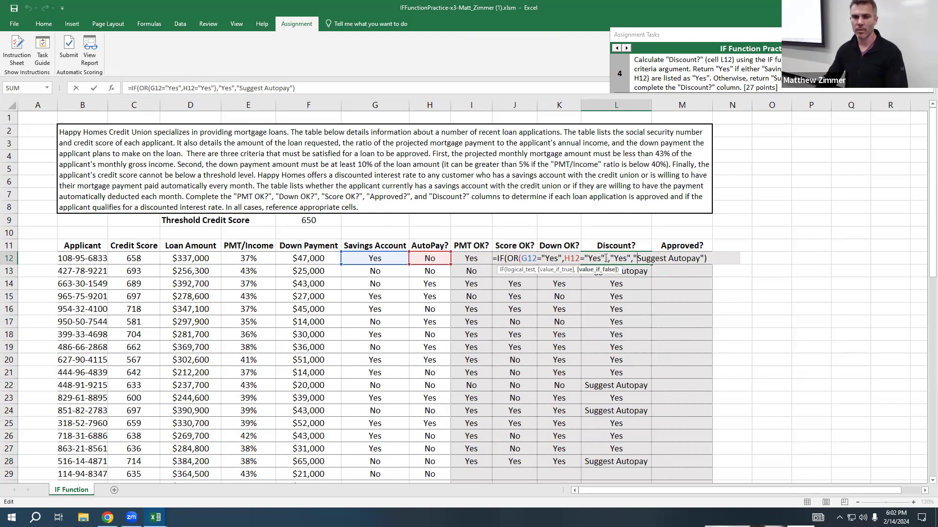
click(508, 258)
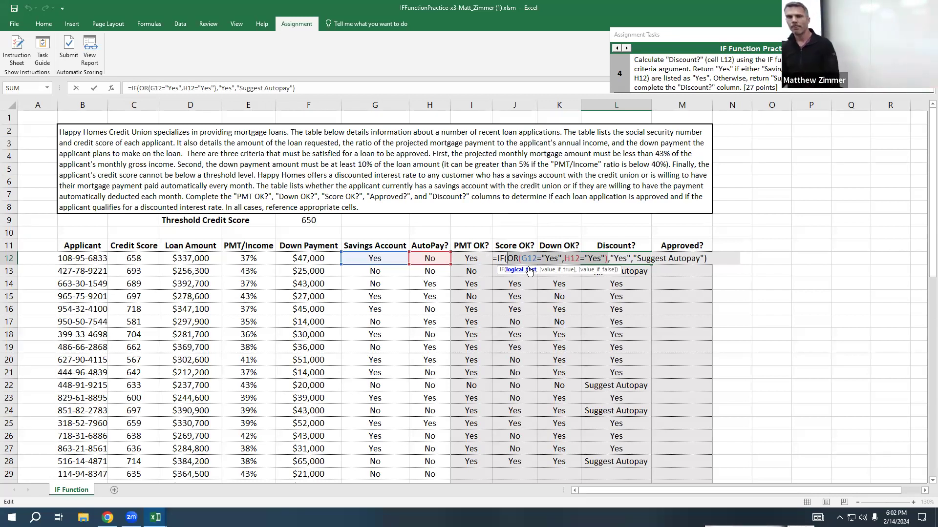
click(608, 258)
text(=TRUE)
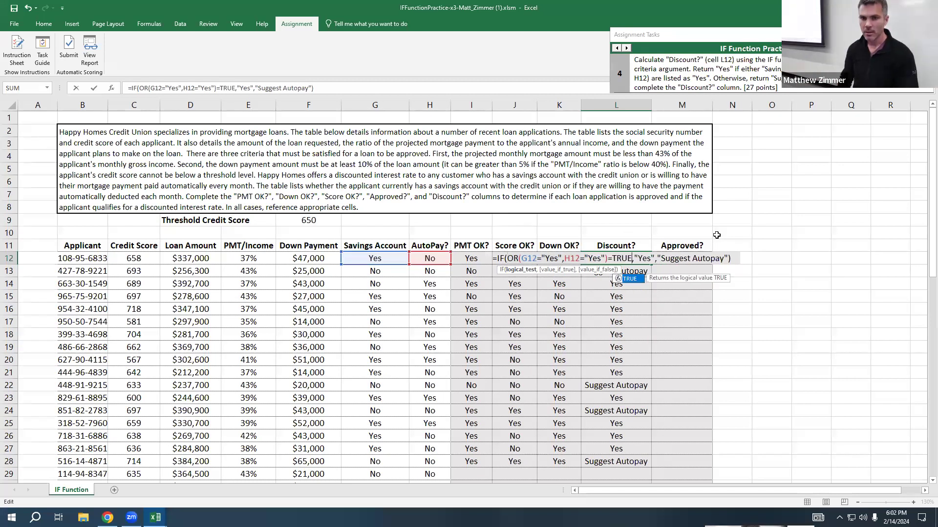
key(Return)
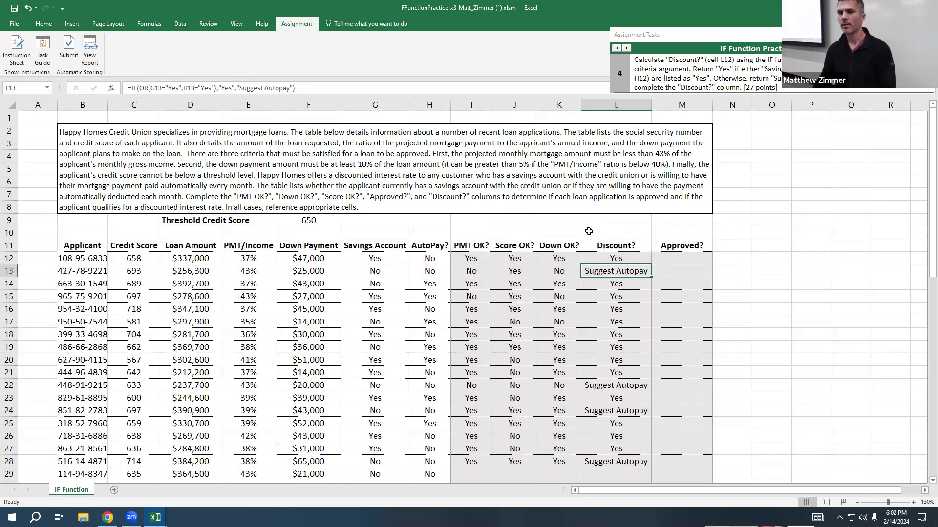
Change the comparison after the OR test in L12 to =FALSE and fill the formula down through L28.
double_click(604, 262)
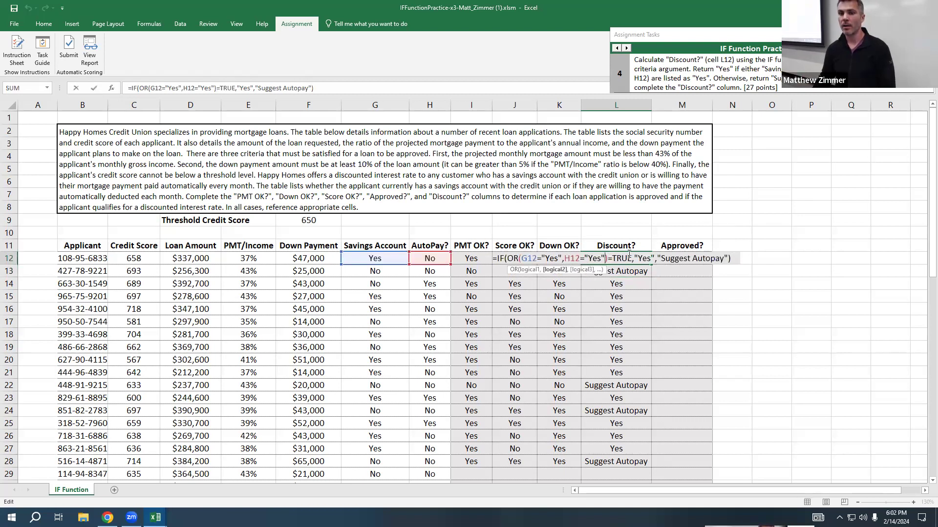
key(BackSpace)
key(BackSpace)
key(BackSpace)
key(BackSpace)
text(FALS)
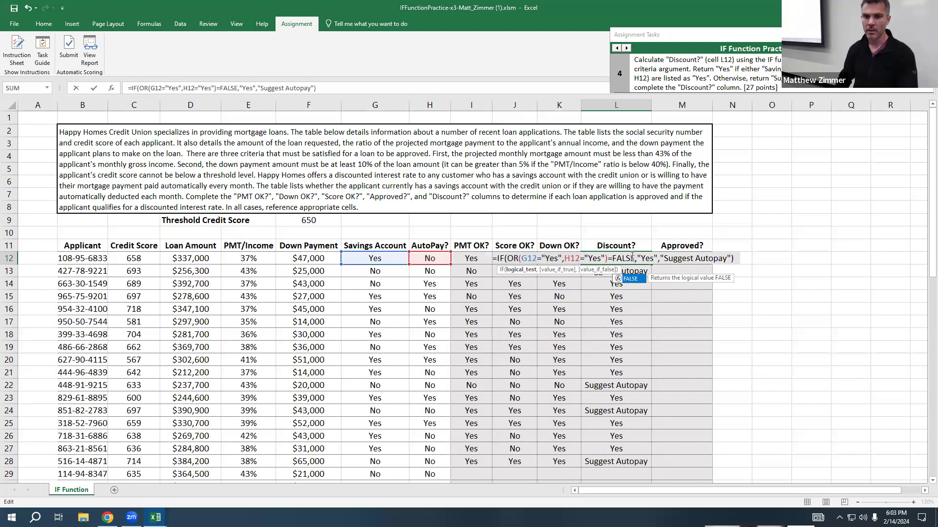
text(E)
key(Return)
click(608, 259)
drag(651, 264, 648, 464)
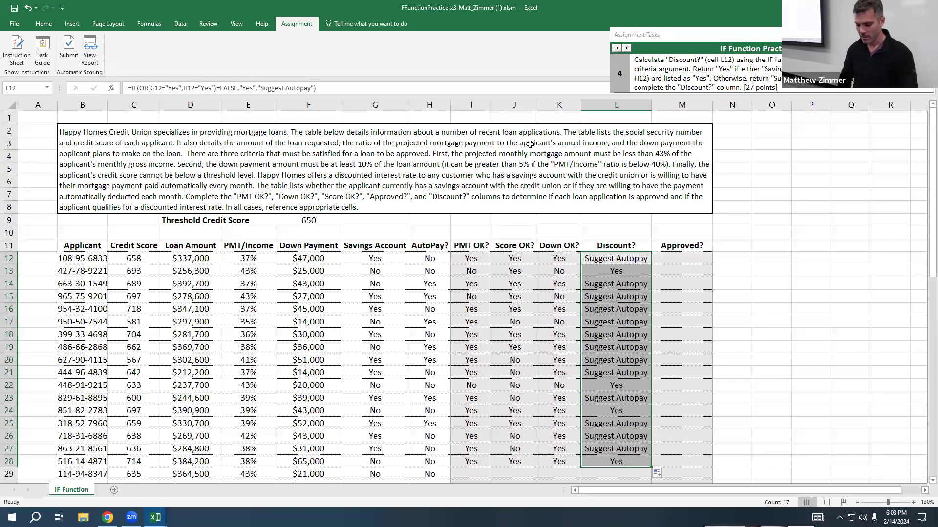
Undo the fill and the FALSE edit, and remove the =TRUE comparison from the L12 formula.
key(ctrl+z)
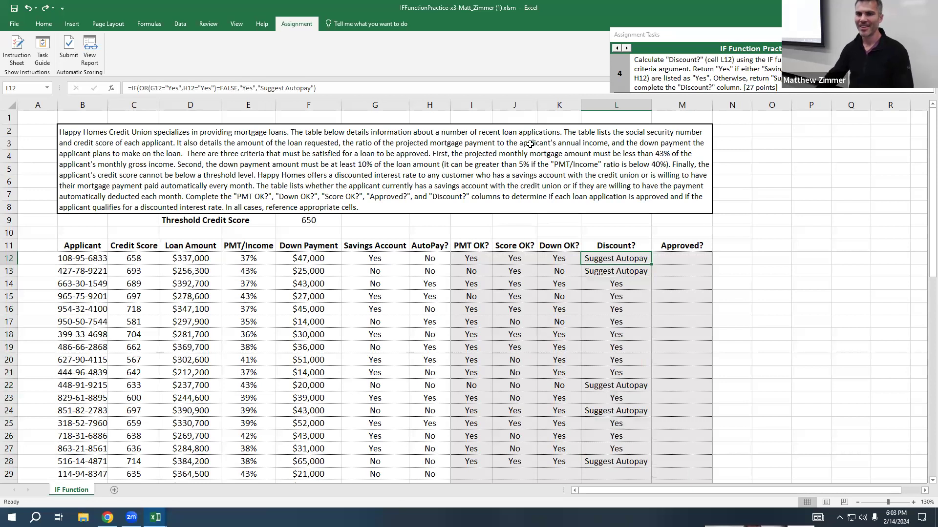
key(ctrl+z)
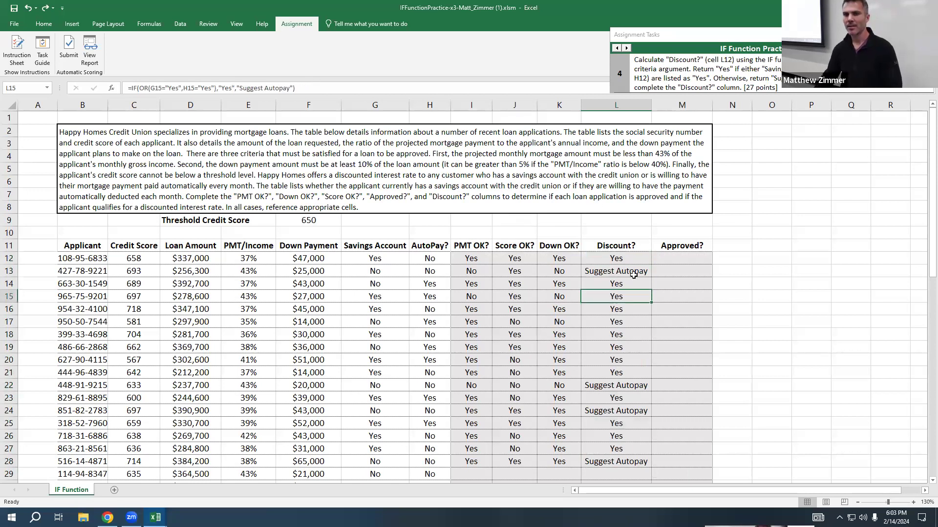
double_click(632, 262)
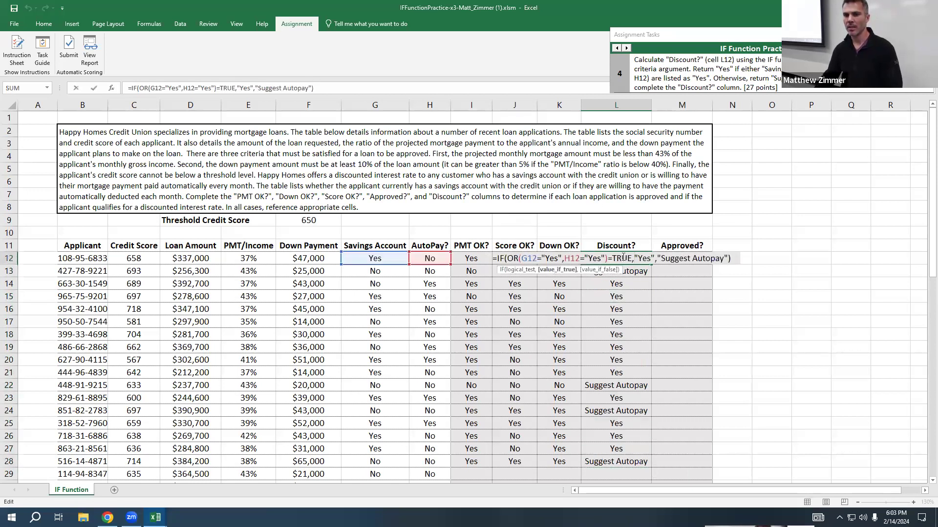
click(630, 257)
key(BackSpace)
key(BackSpace)
key(BackSpace)
key(BackSpace)
key(BackSpace)
text(\)
key(Return)
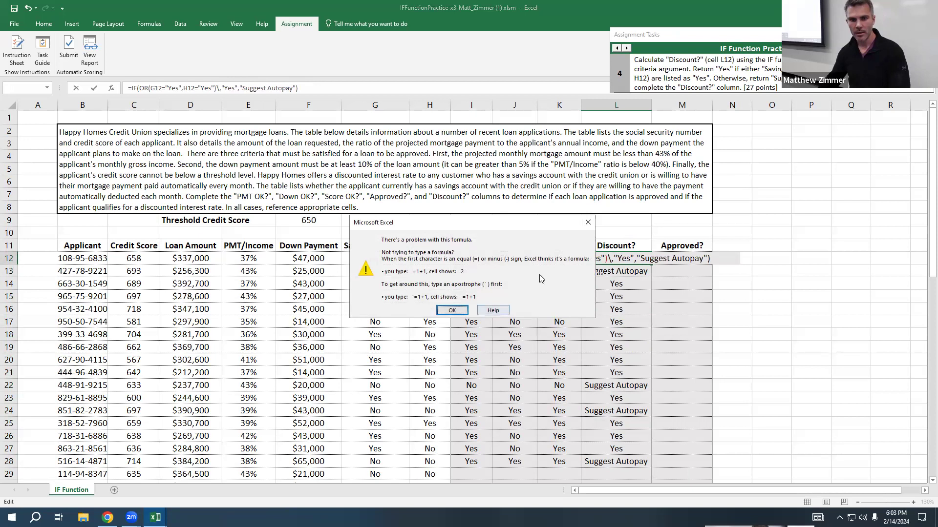
click(581, 224)
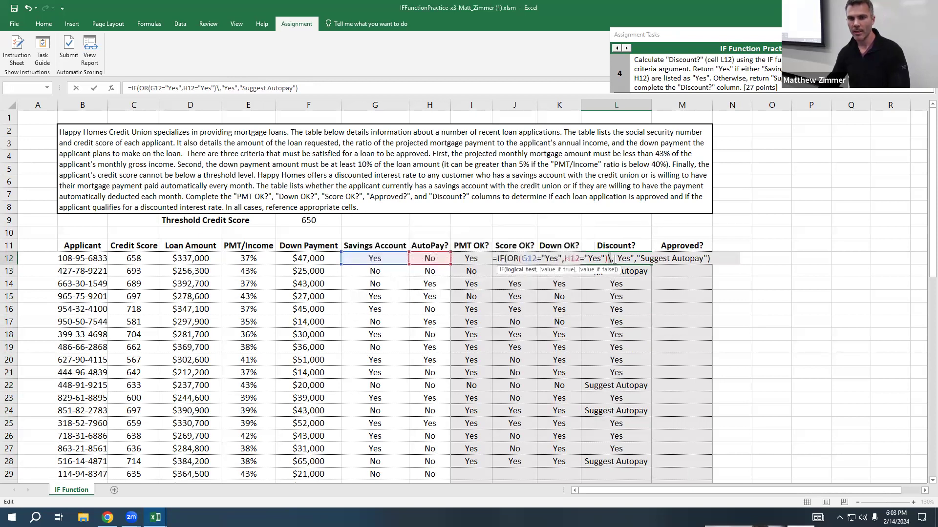
key(BackSpace)
key(Return)
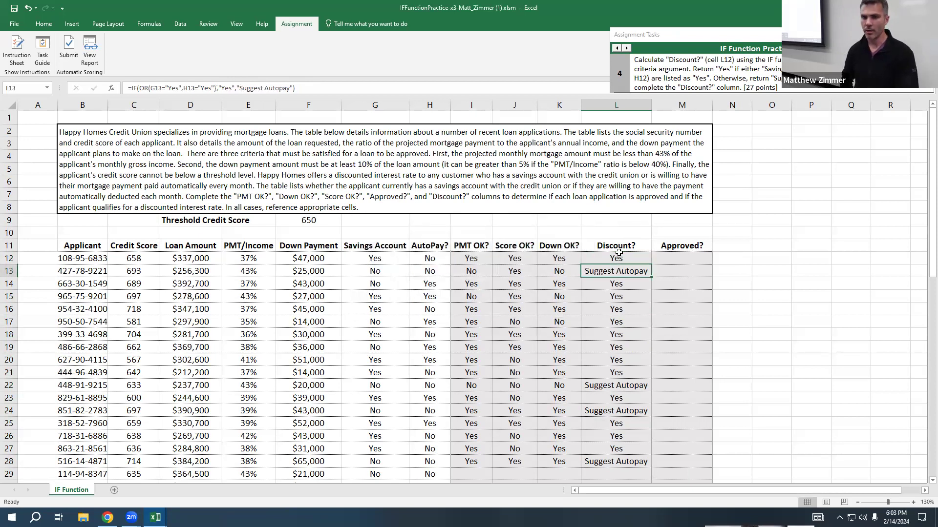
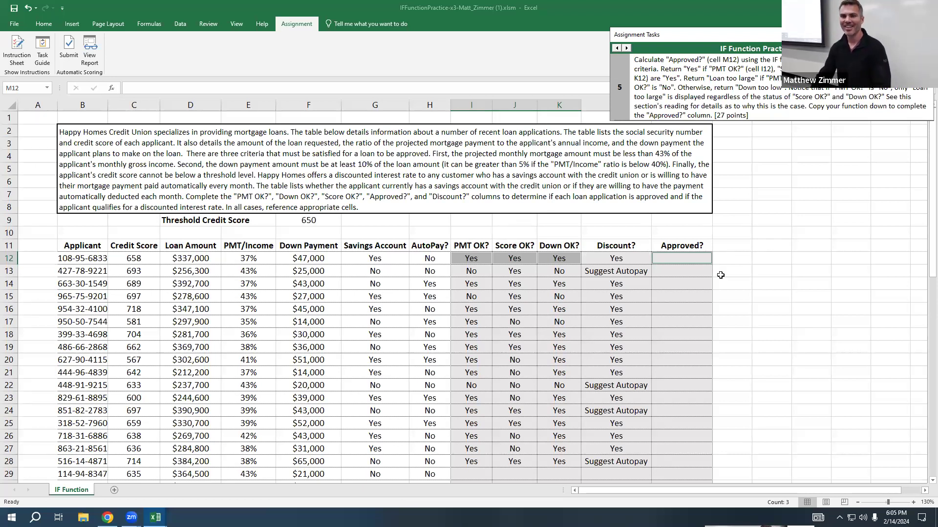
Start an IF formula in M12 with an AND test whose first condition is I12="Yes".
click(698, 259)
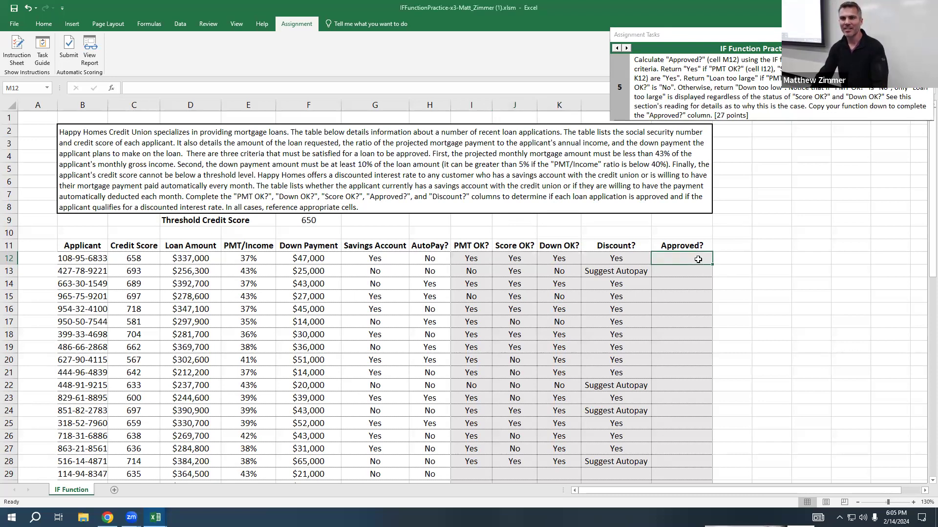
double_click(698, 260)
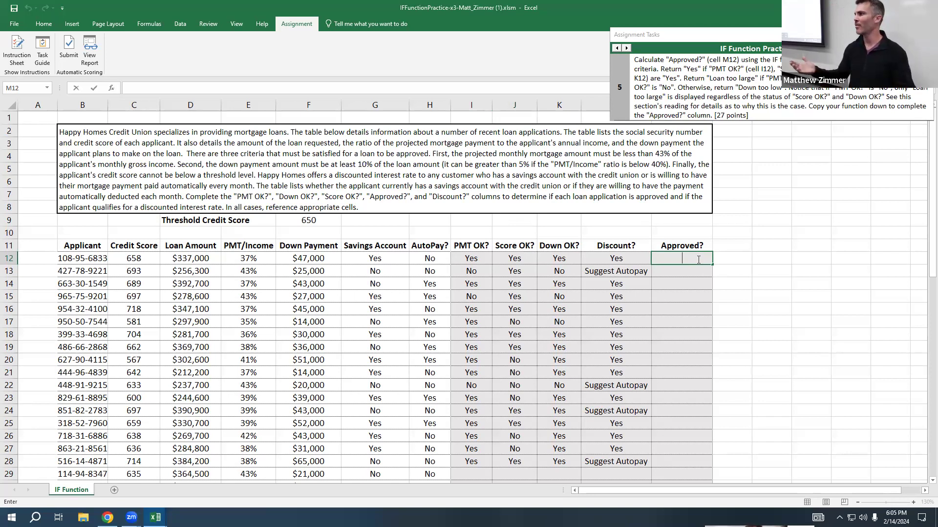
text(=)
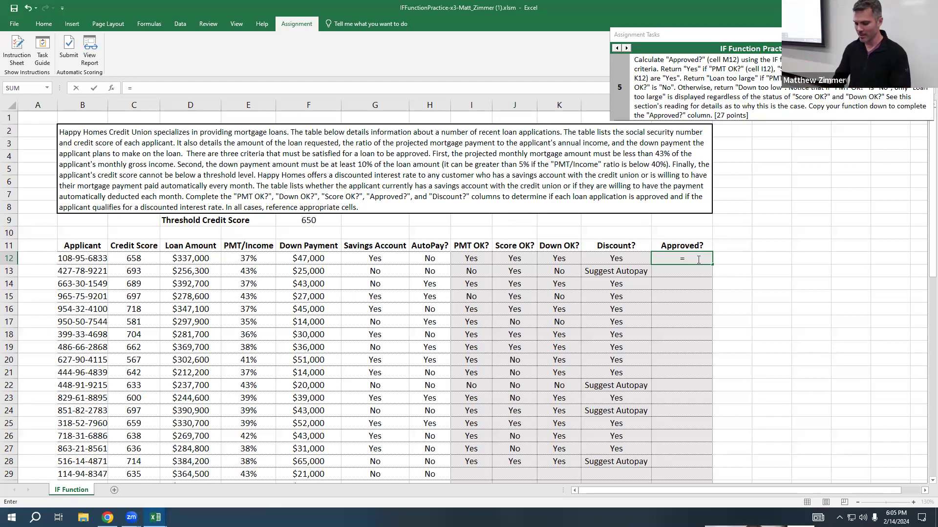
text(if)
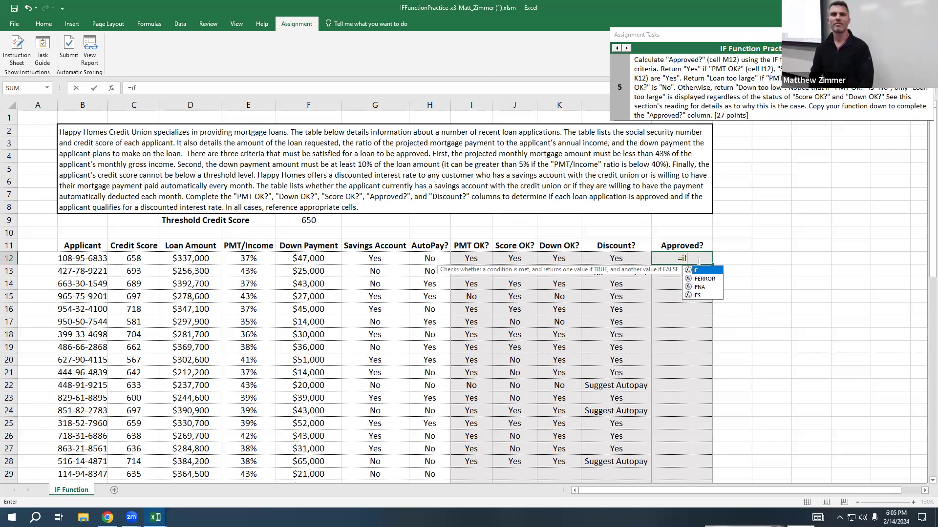
text(()
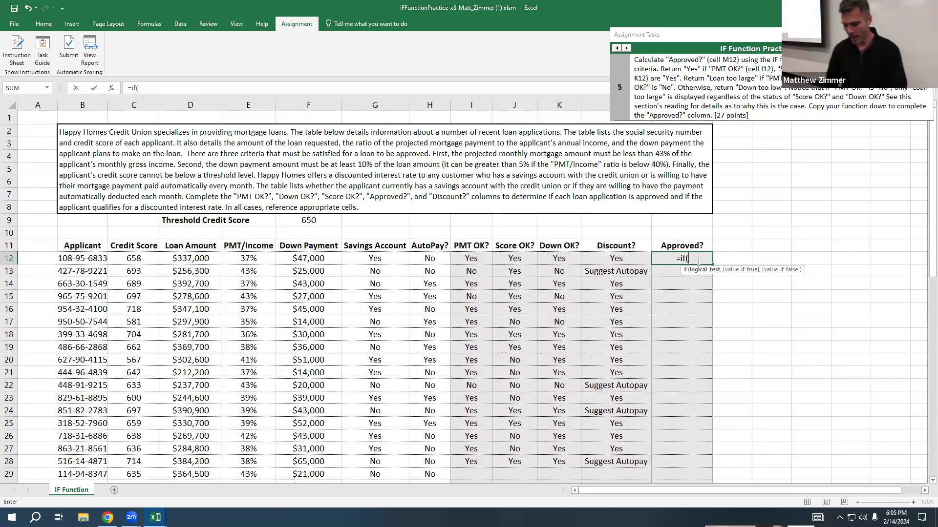
text(and)
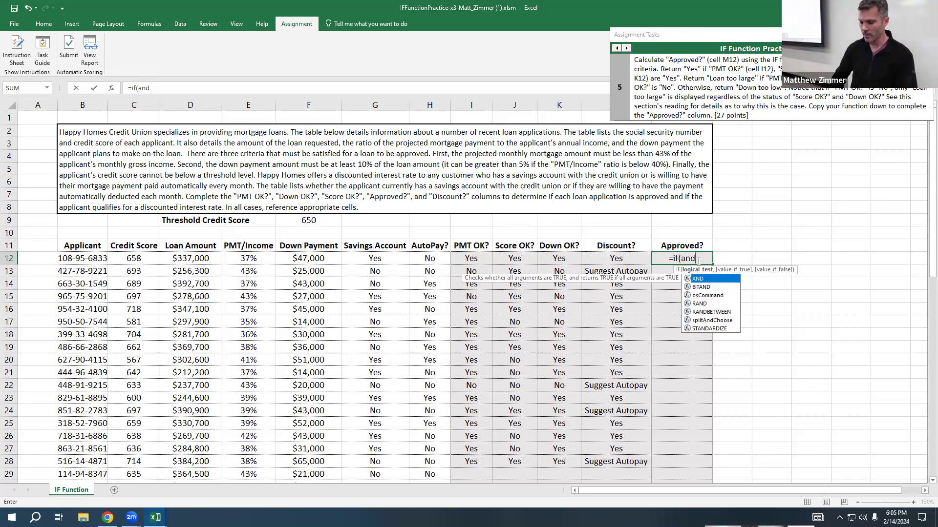
text(()
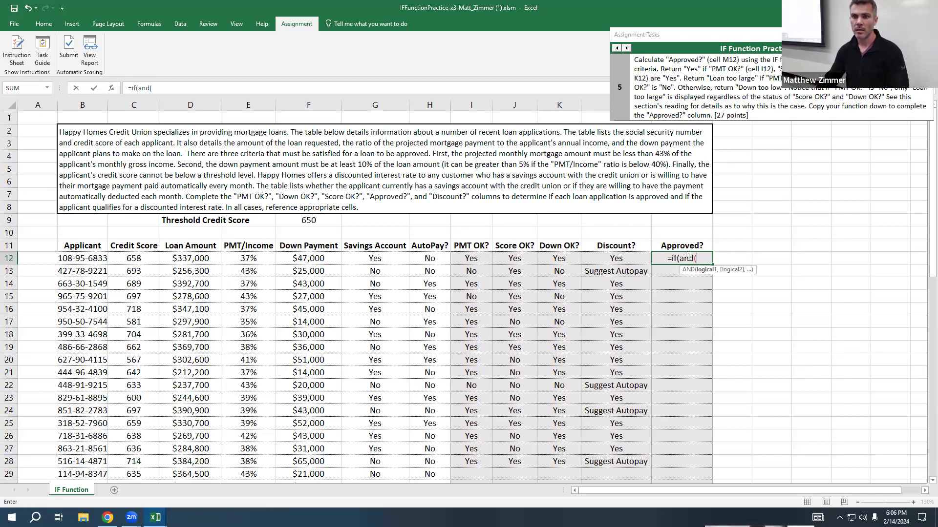
click(467, 257)
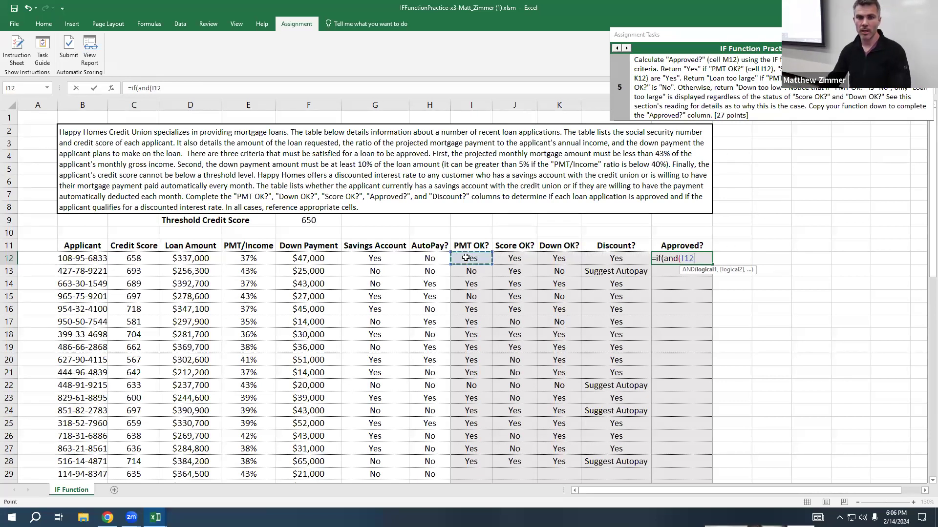
text(="Yes")
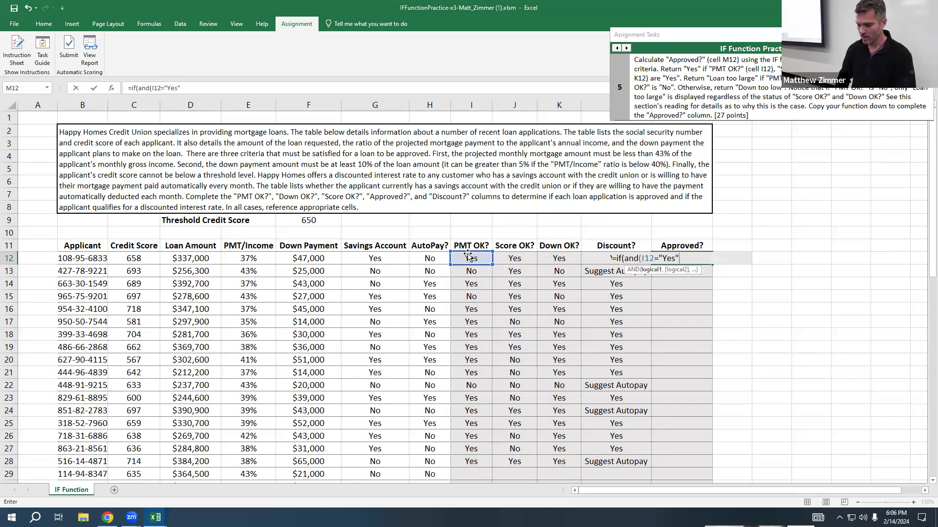
text(,)
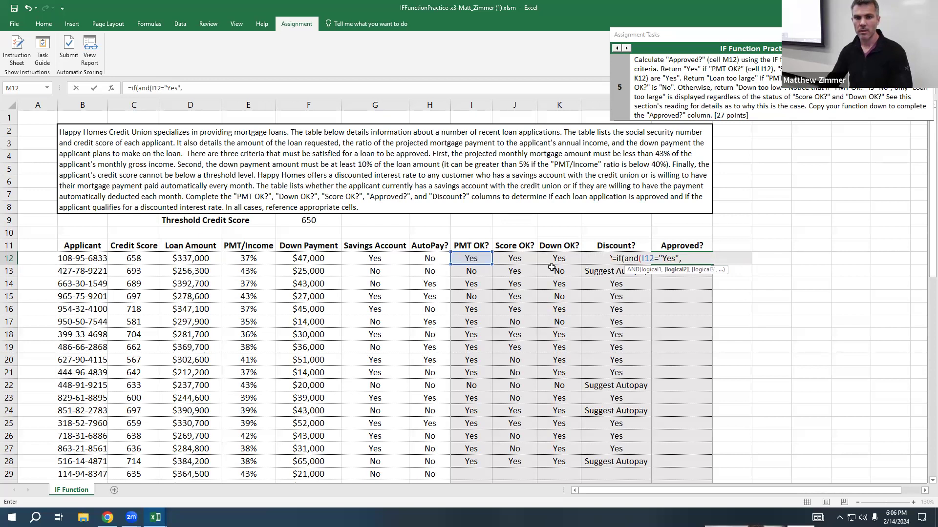
Add the conditions J12="Yes" and K12="Yes" to the AND test in M12 and close the AND.
click(518, 258)
text(="Yes)
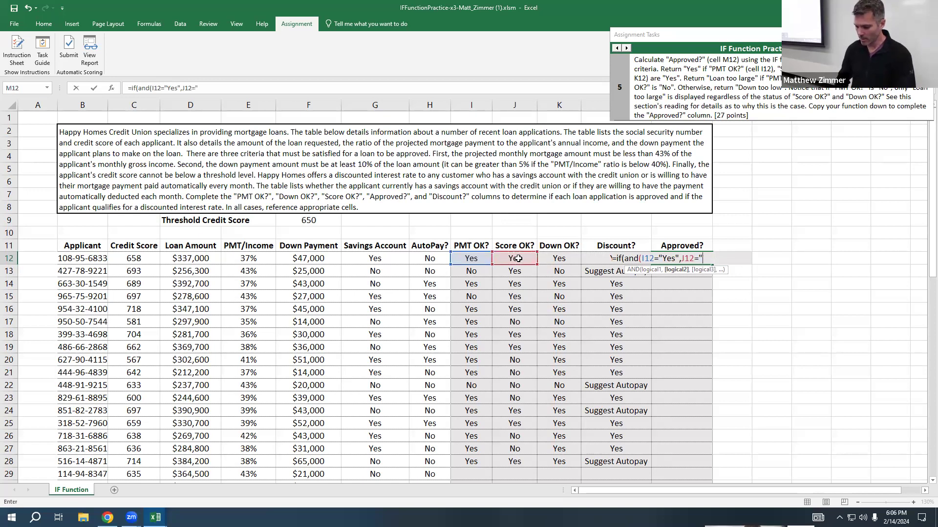
text(",)
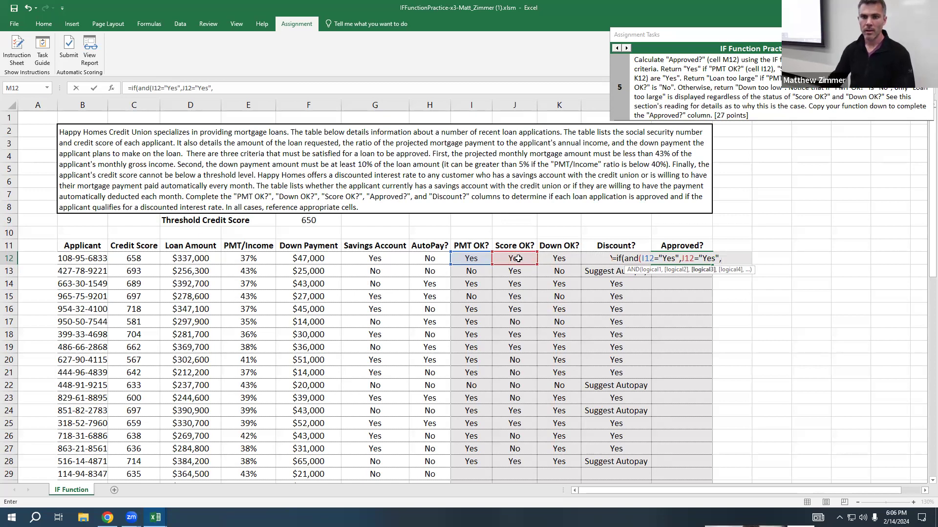
click(556, 259)
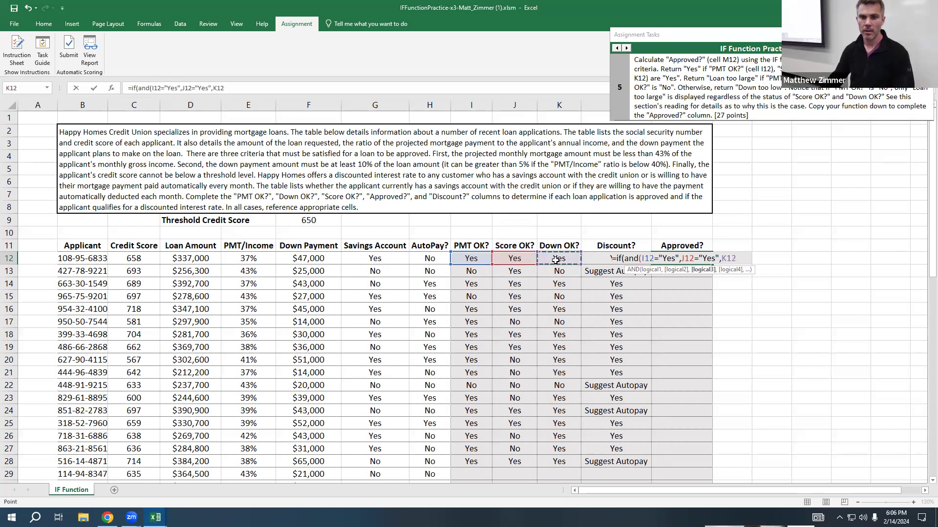
text(="Y)
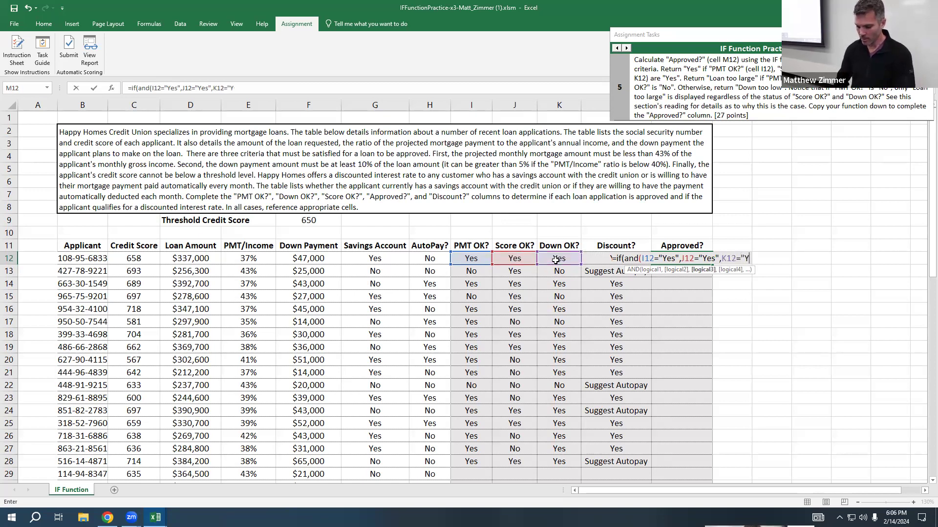
text(es")
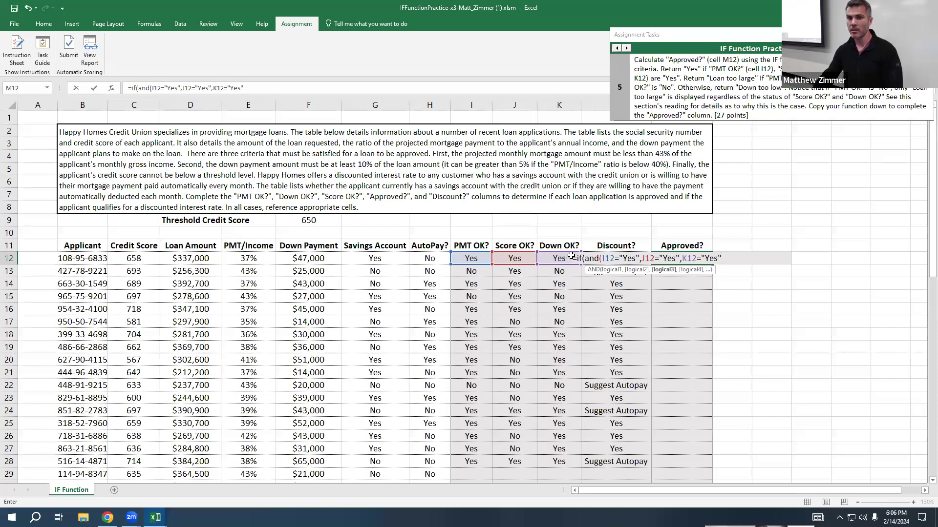
text())
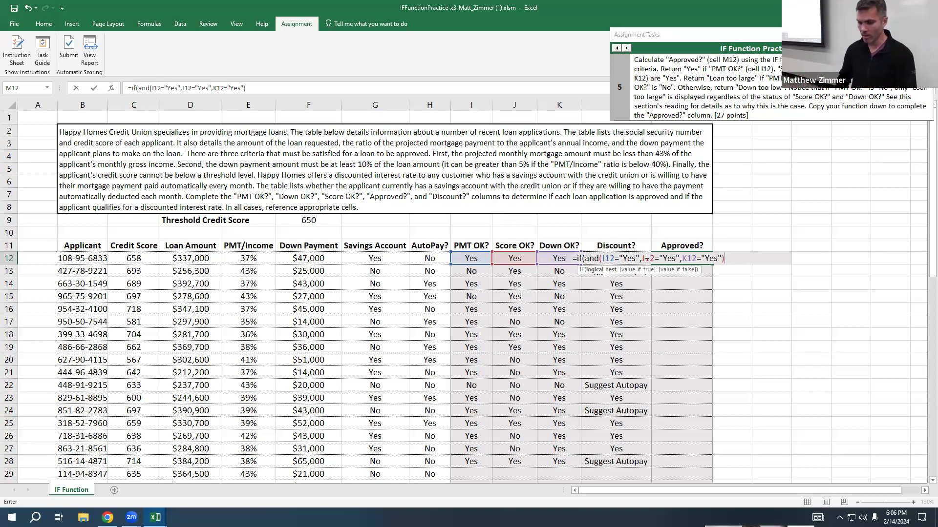
Enter "Yes" as the value if true in the M12 formula and continue to its value-if-false argument.
text(,"Yes")
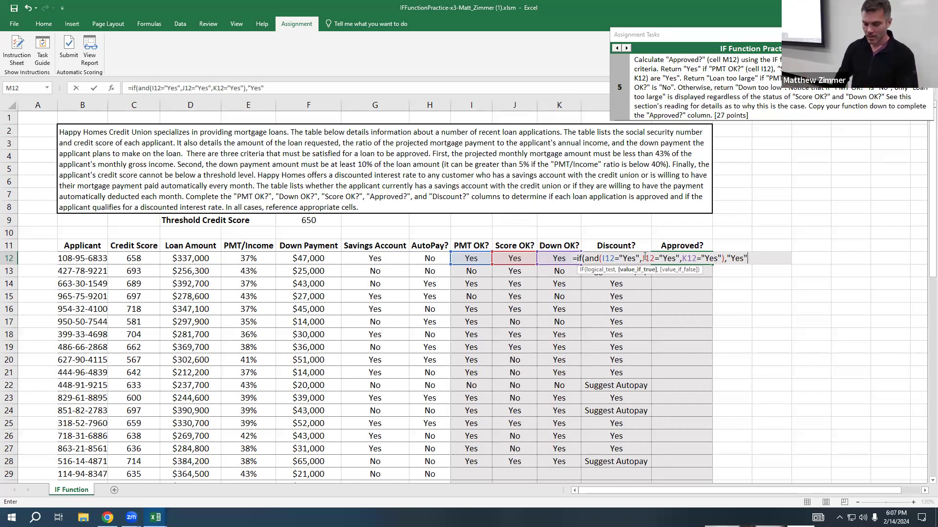
text(,)
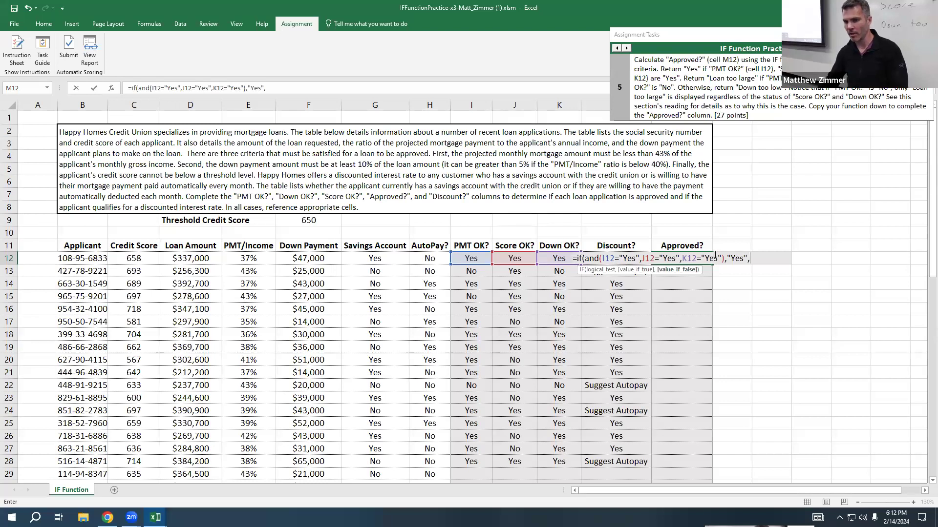
drag(727, 259, 750, 259)
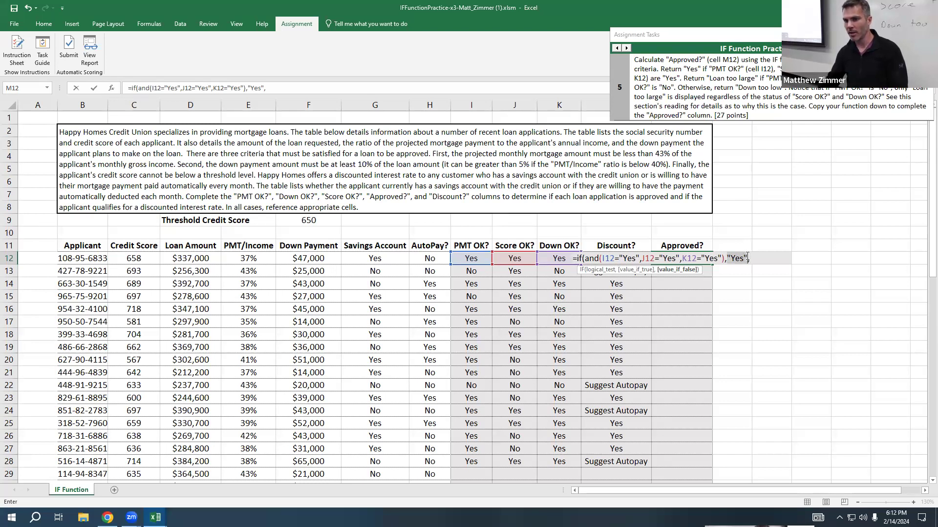
click(753, 257)
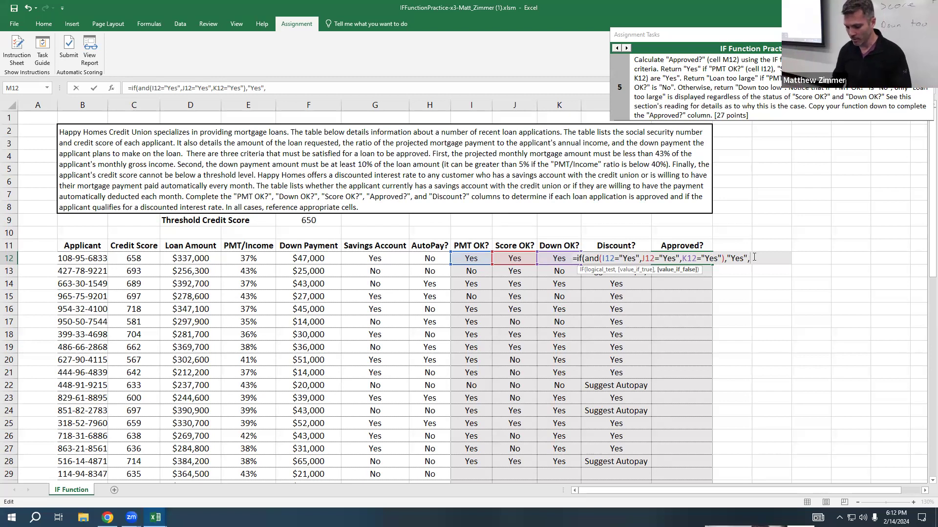
Nest a second IF in M12 as the value if false, testing I12="No" and returning "Loan too large".
text(if()
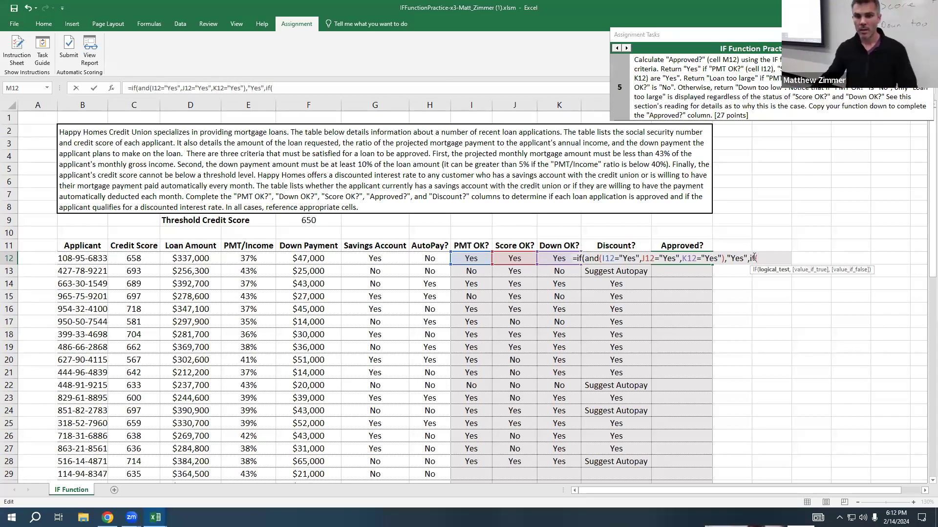
click(470, 264)
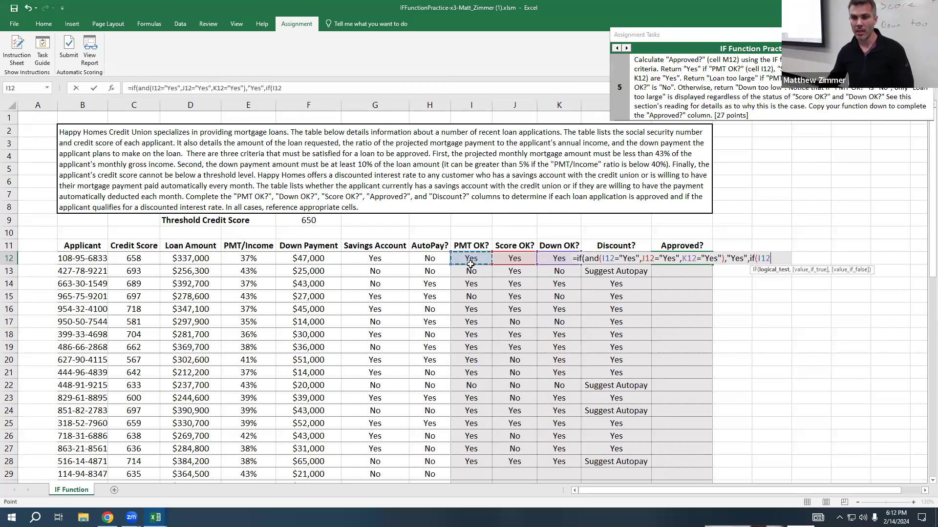
text(="No")
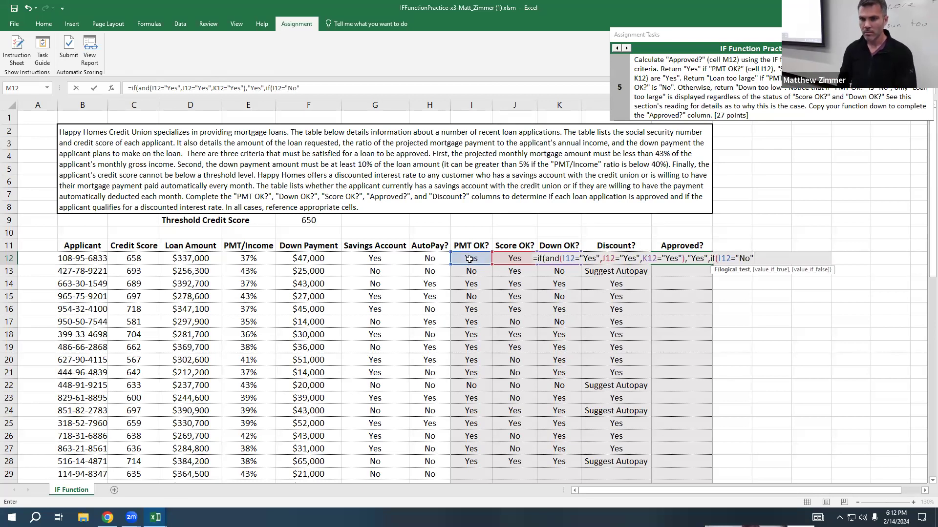
text(,)
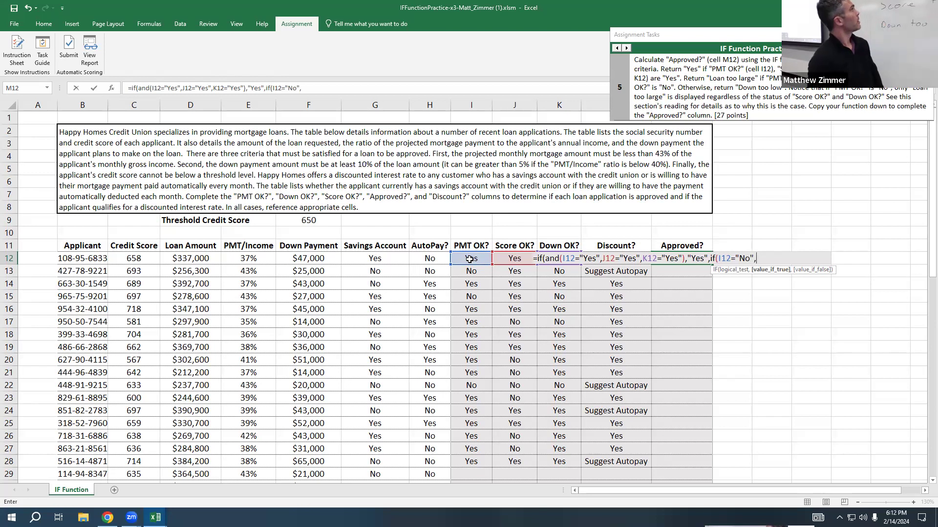
text("L)
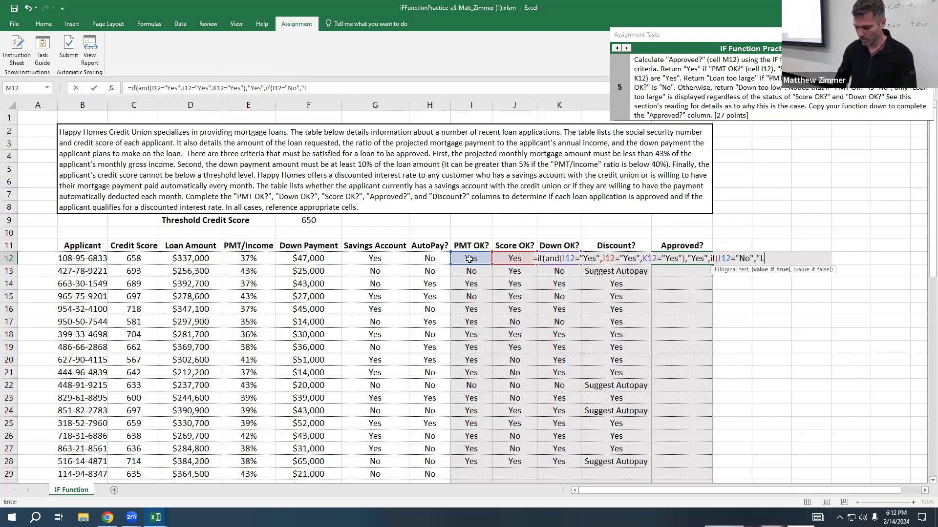
text(oan too large")
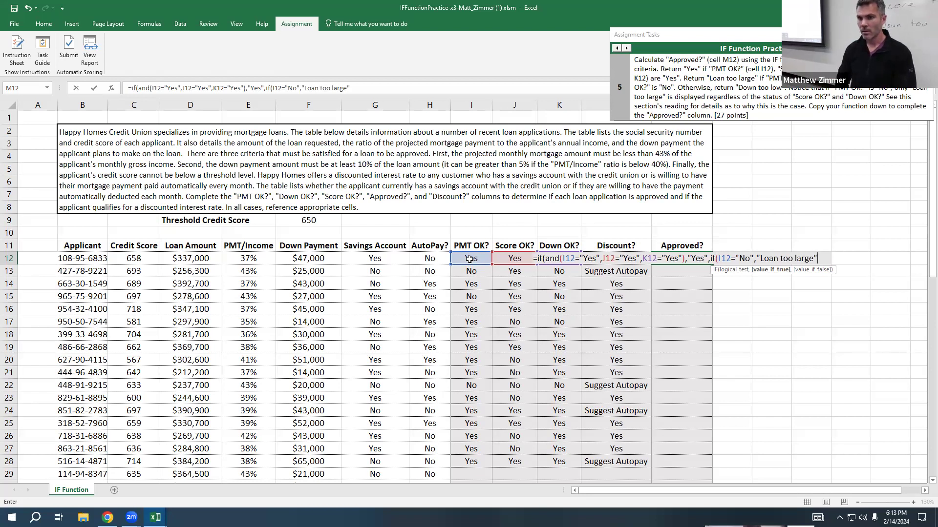
text(,)
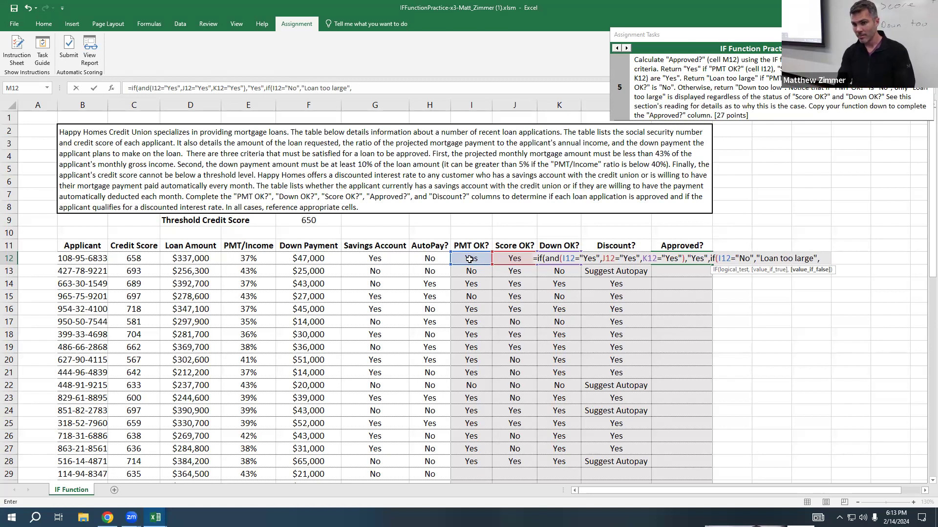
Nest a third IF in the M12 formula that tests J12="No" and returns "Score too low".
text(if)
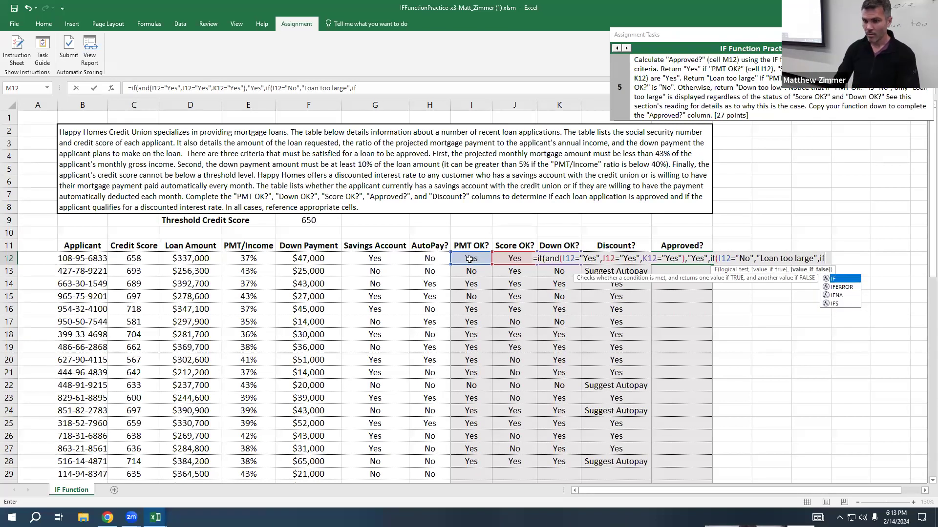
text(()
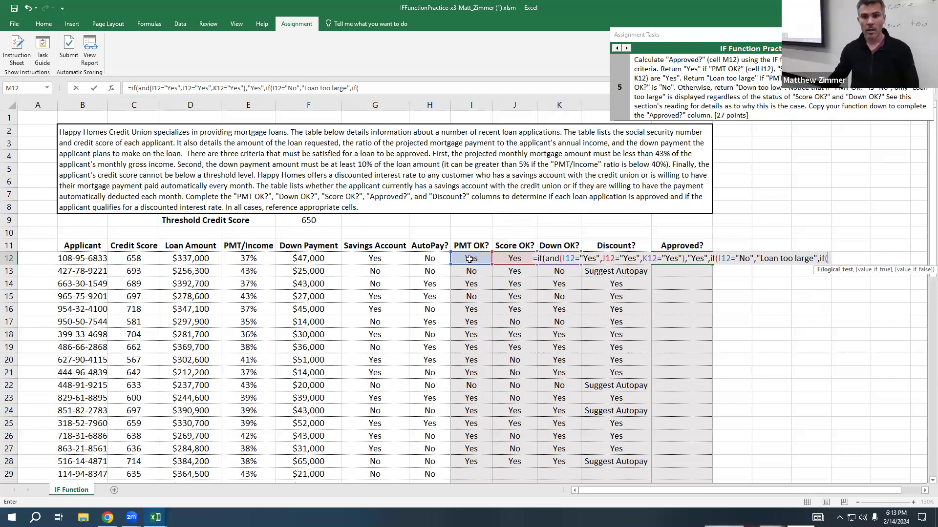
click(508, 259)
text(="No)
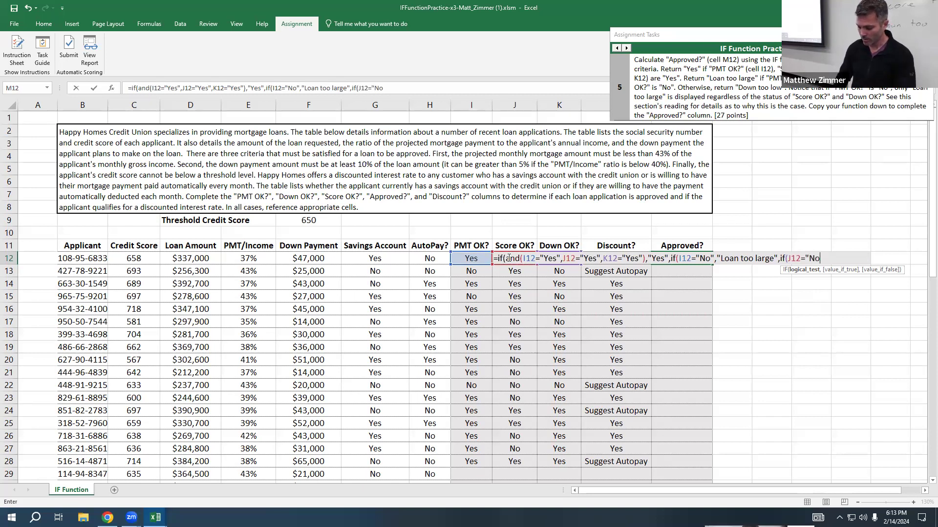
text(",)
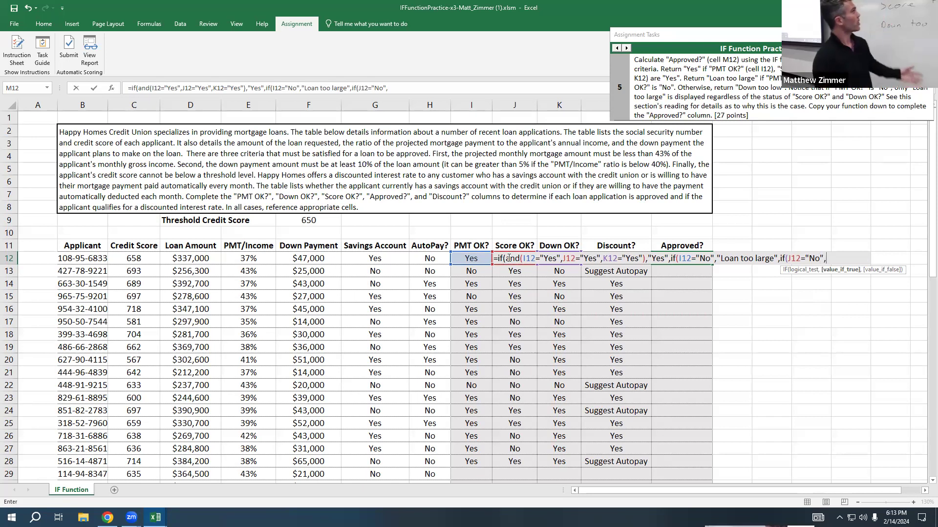
text("Sc)
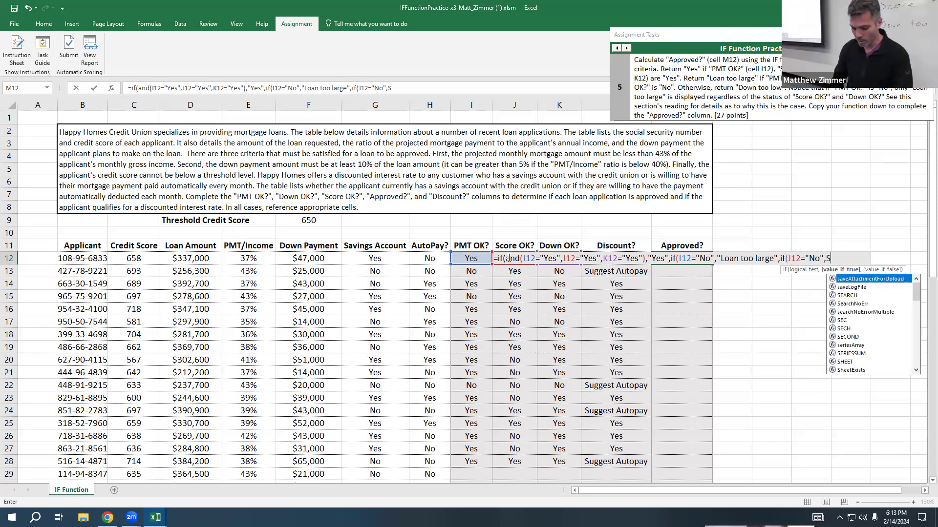
text(or)
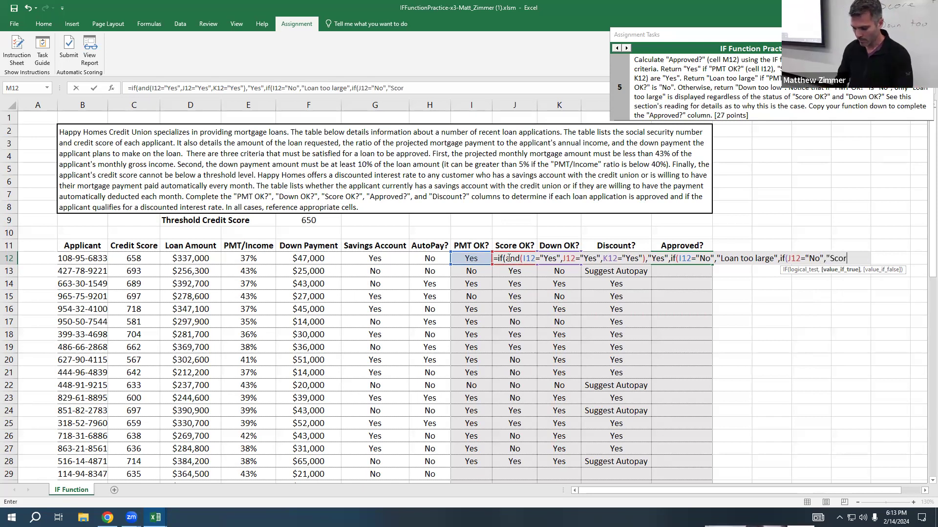
text(e too low)
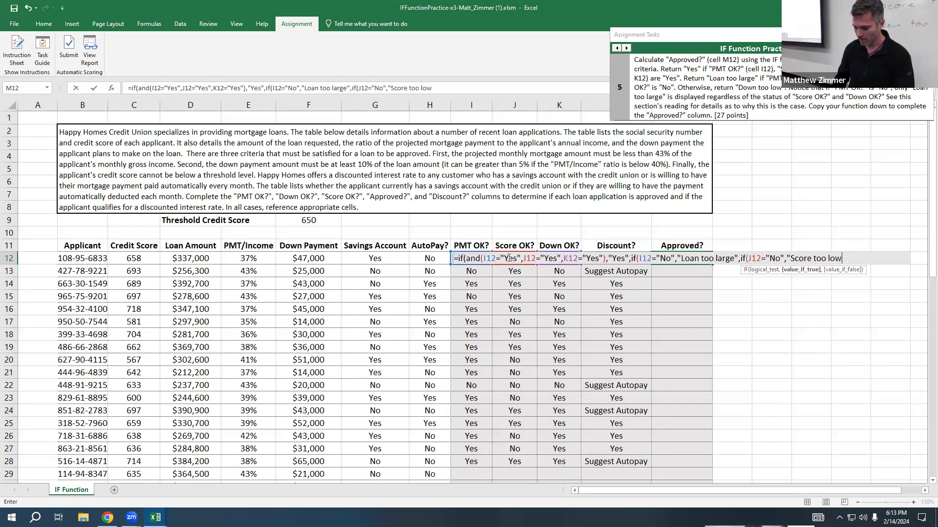
text(",)
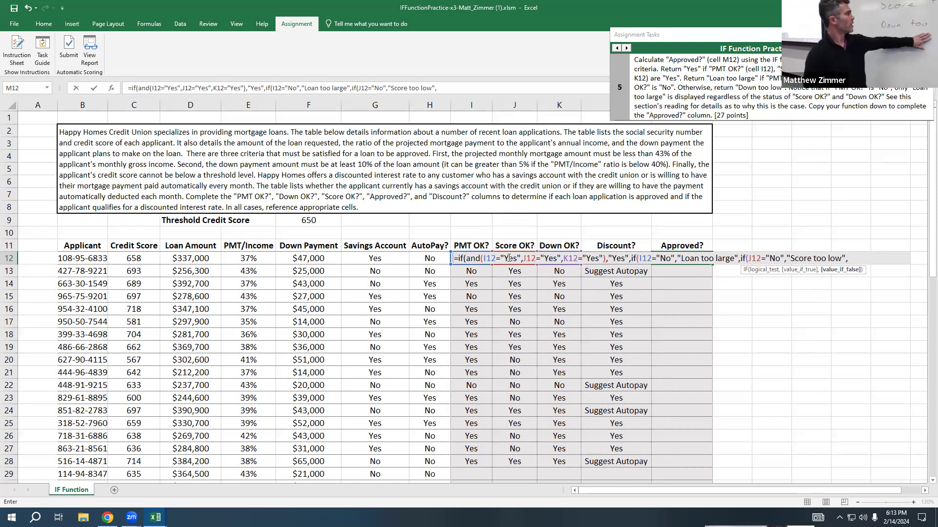
Complete the M12 formula with "Down too low" as the final value if false and close all three IFs.
text("Down too low")
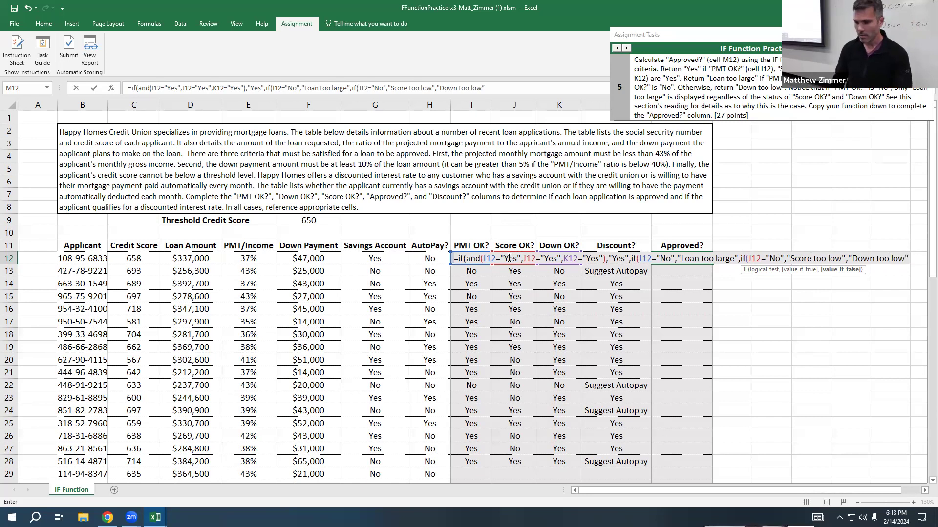
text())))
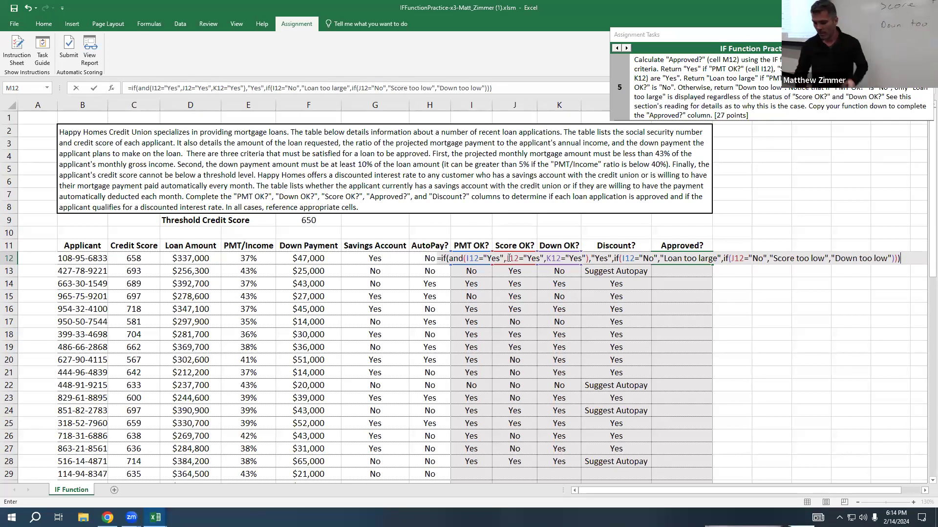
key(Return)
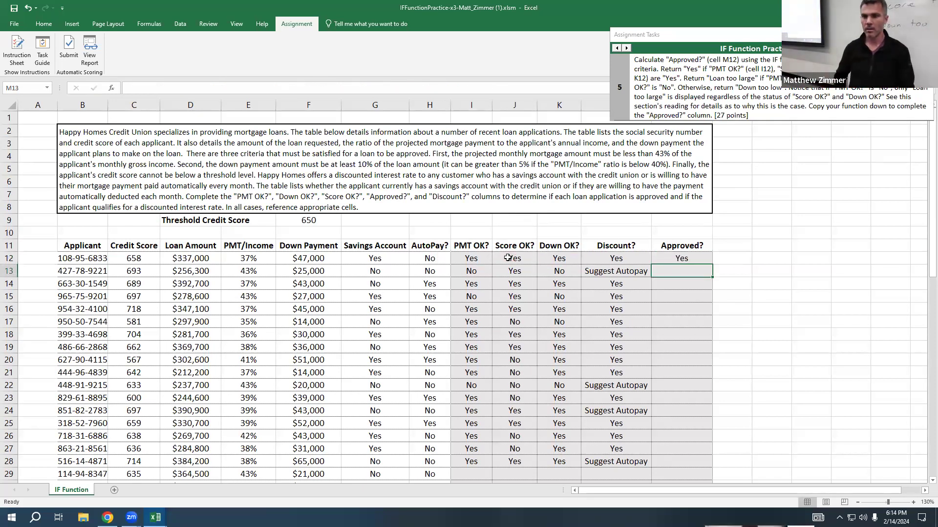
Compare the criteria results in rows 12 and 13, and copy the M12 formula down through M16.
drag(481, 261, 562, 269)
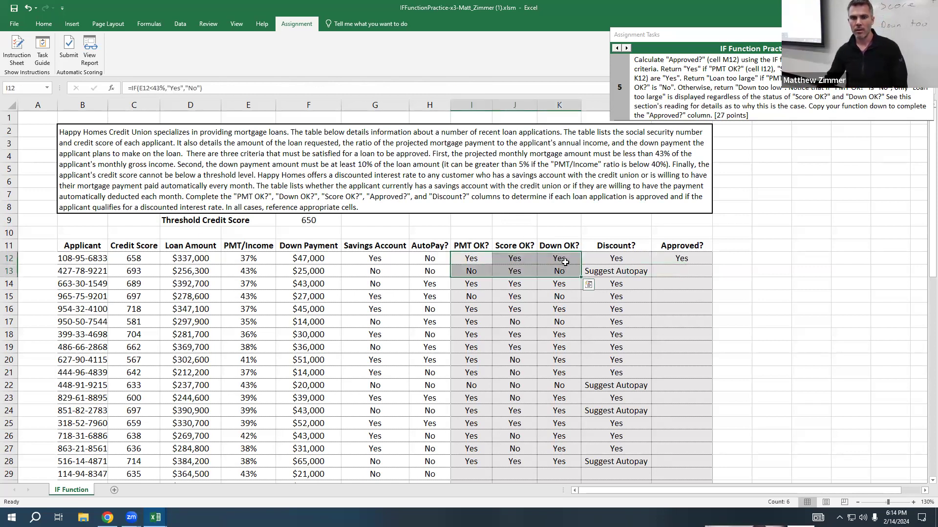
click(563, 261)
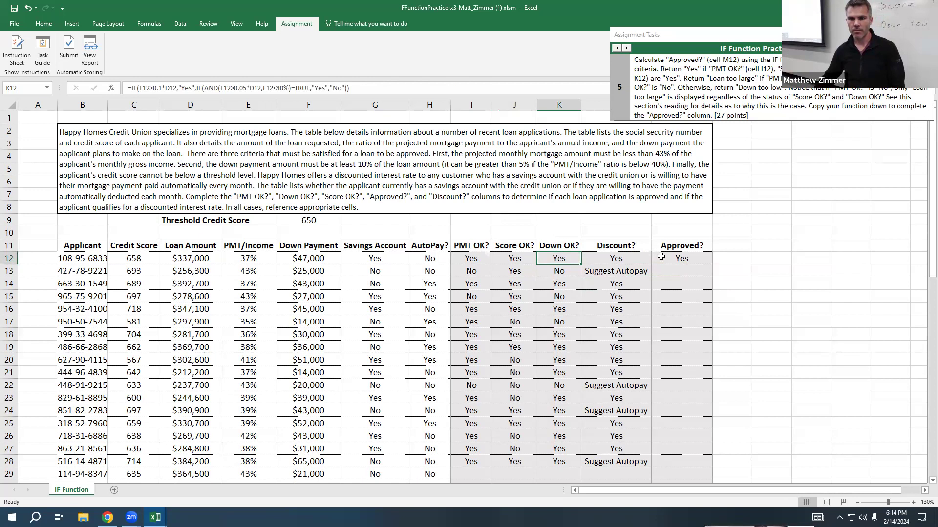
click(677, 261)
drag(705, 267, 706, 314)
Check the copied results against the row 15 criteria, and extend the "Approved?" formula from M15 down through M26.
click(698, 275)
click(692, 286)
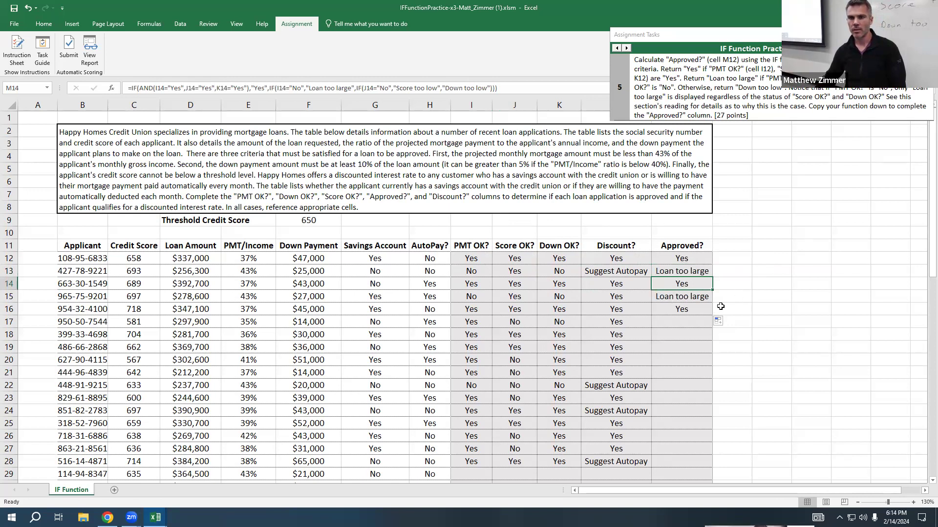
click(697, 296)
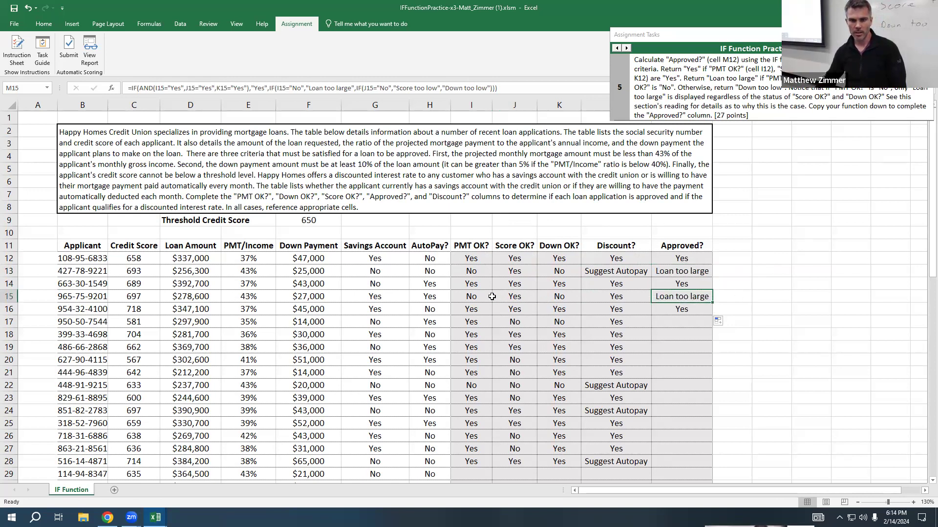
drag(496, 297, 630, 297)
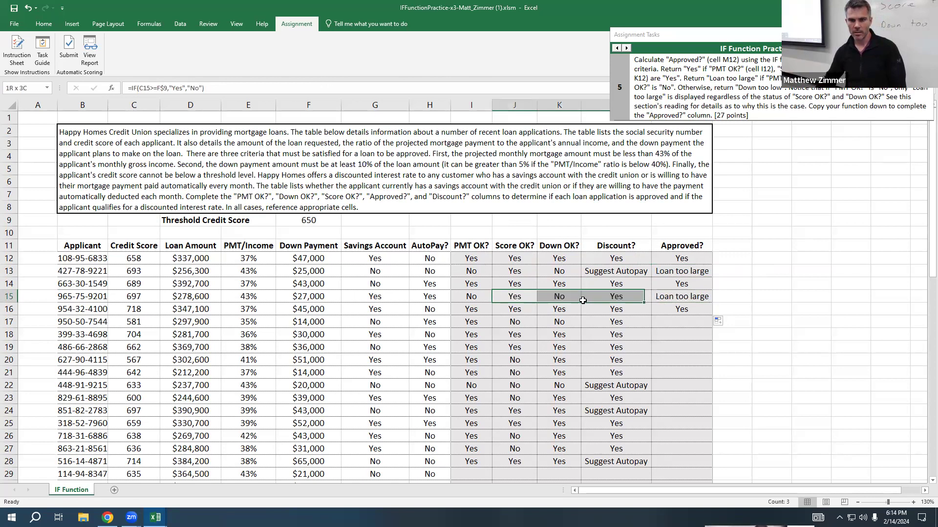
click(687, 285)
click(699, 298)
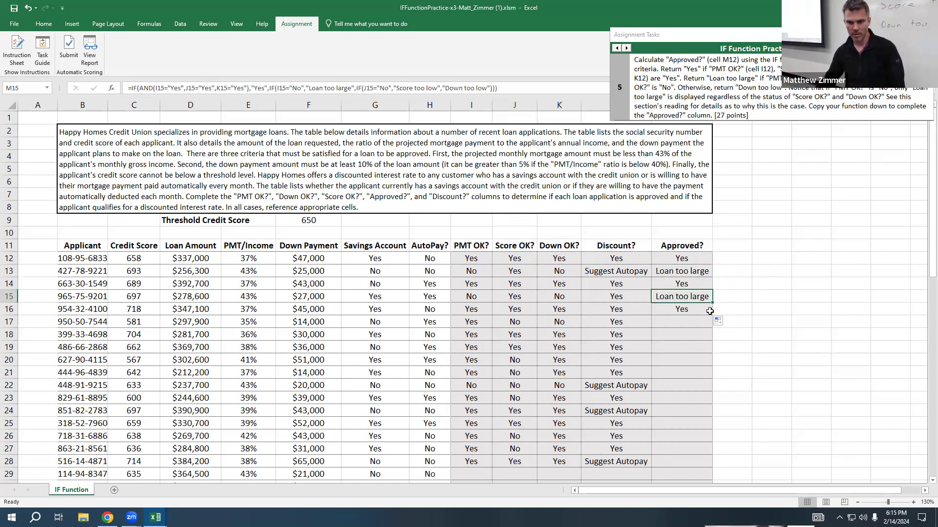
drag(712, 303, 703, 440)
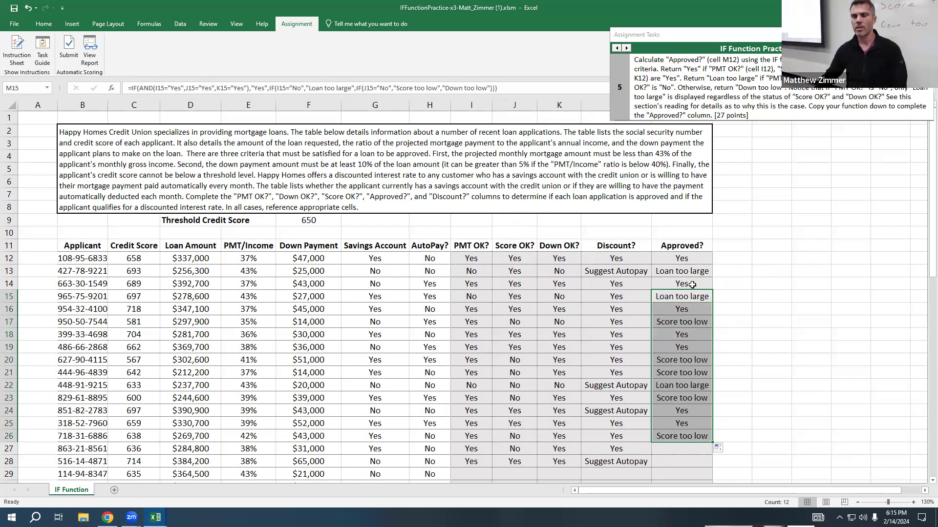
Examine the "PMT OK?" and "Down OK?" results in row 13 and review the nested IF formula in M12.
click(470, 274)
click(552, 271)
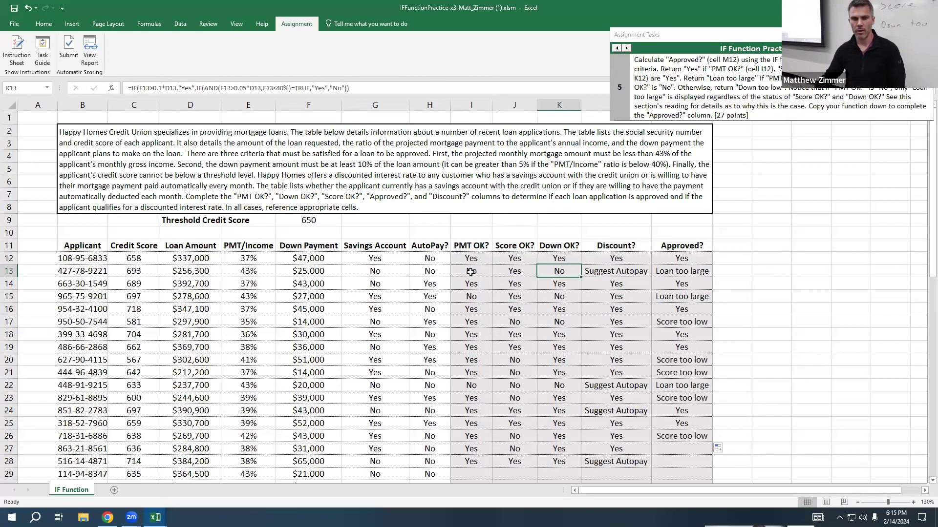
click(476, 268)
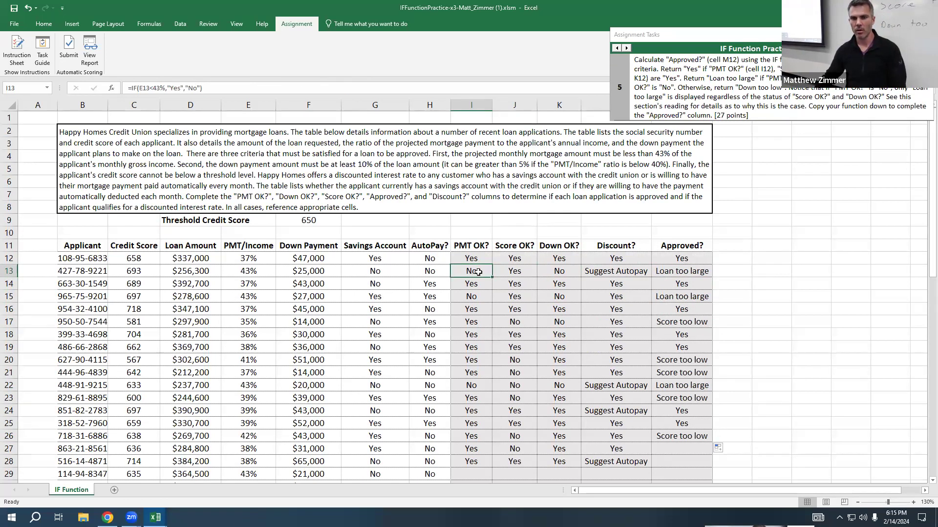
click(554, 272)
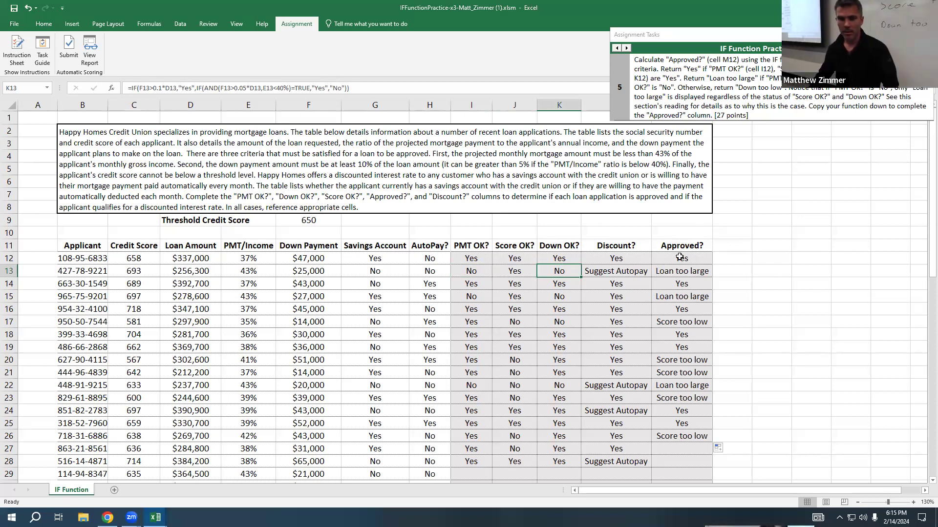
double_click(682, 258)
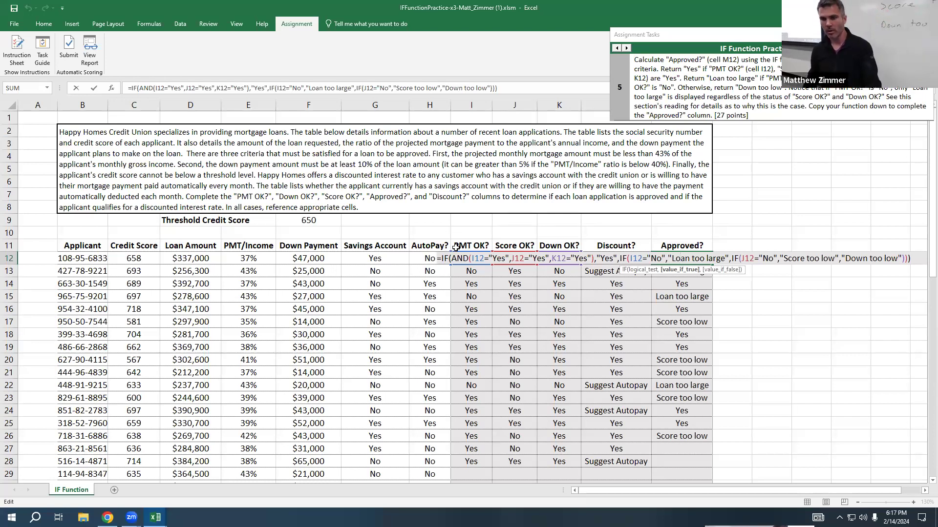
key(ctrl+Return)
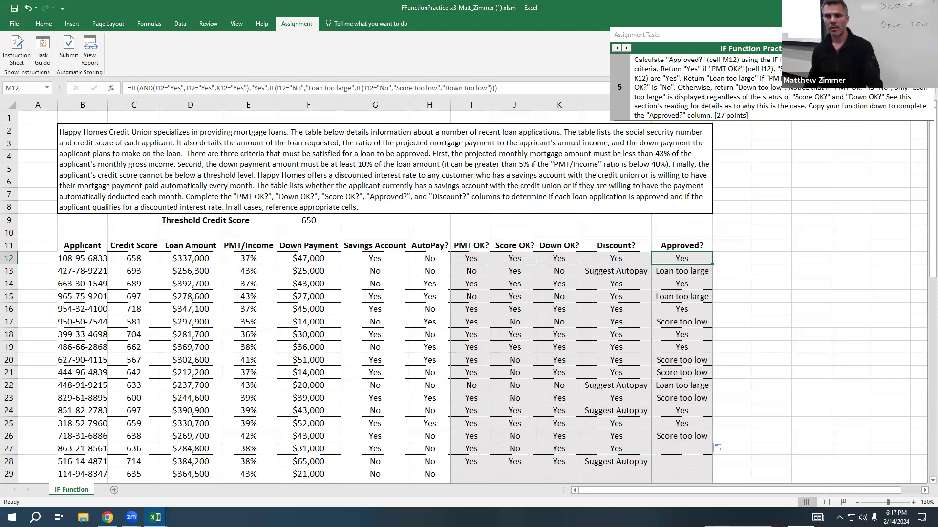
Switch to Sheet1 of the Book1 workbook and enter the label COUNTIF in G2.
click(881, 7)
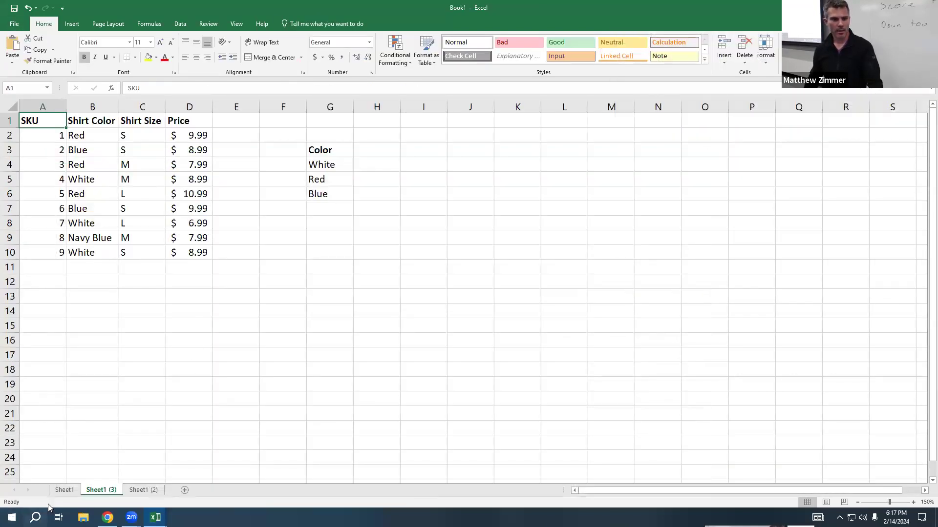
click(64, 490)
click(387, 178)
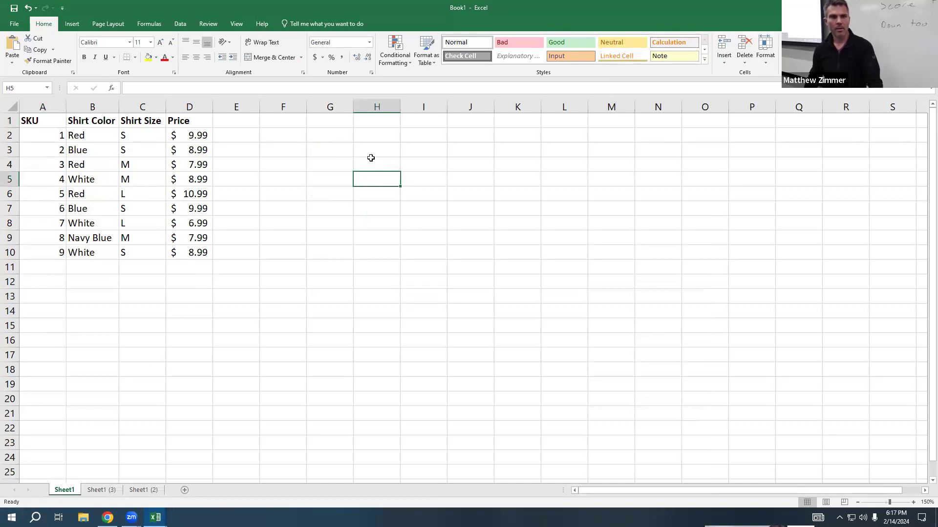
click(345, 138)
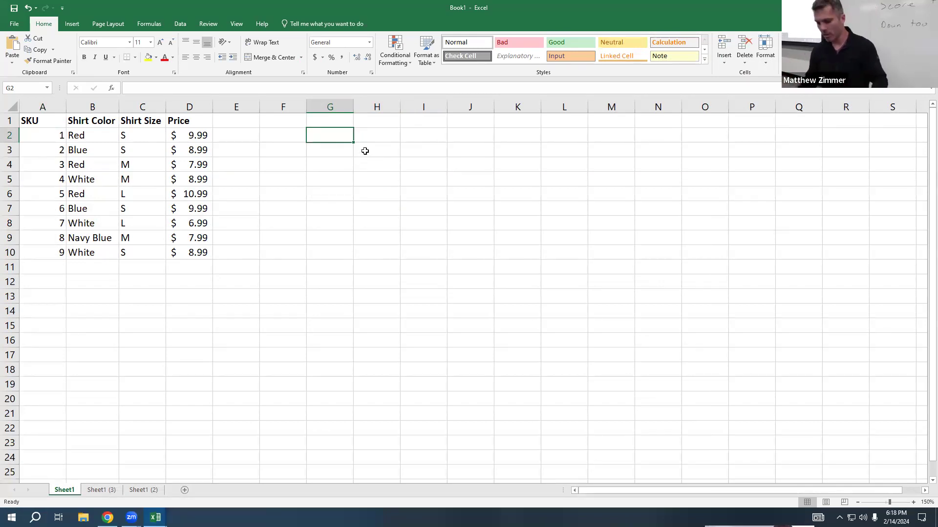
text(COUNTIF)
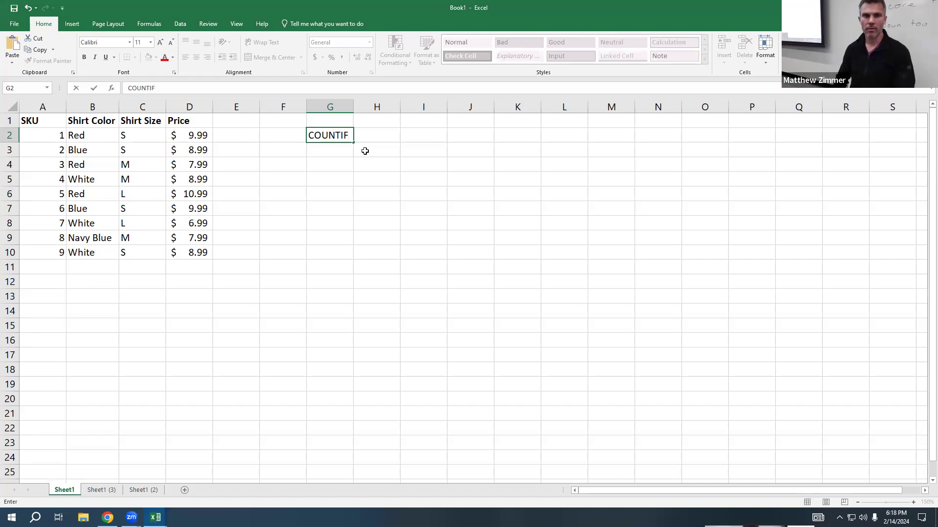
key(Return)
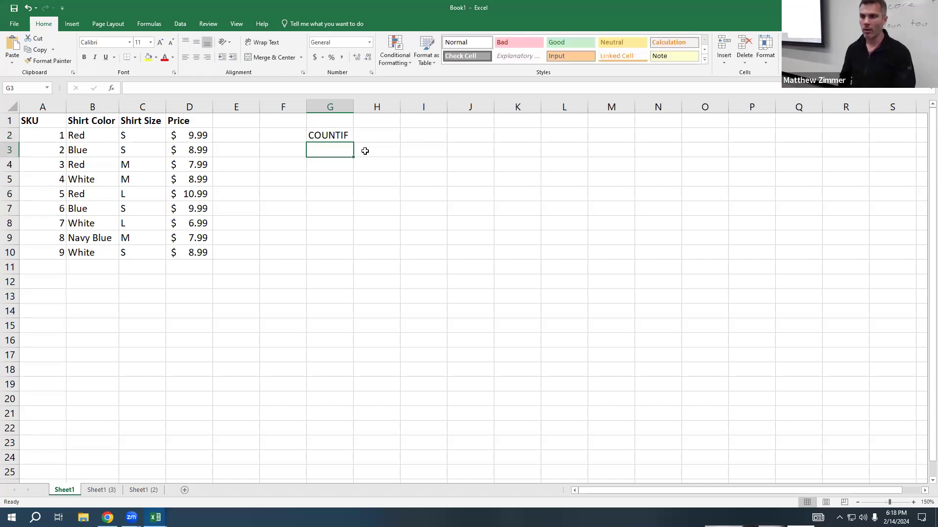
Enter the labels SUMIF in G3 and AVERAGEIF in G4.
text(SUM)
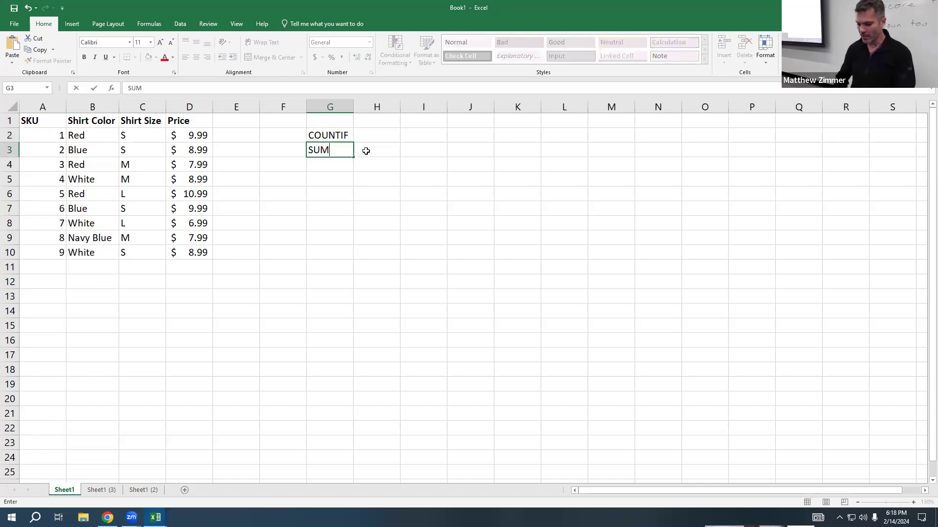
text(IF)
key(Return)
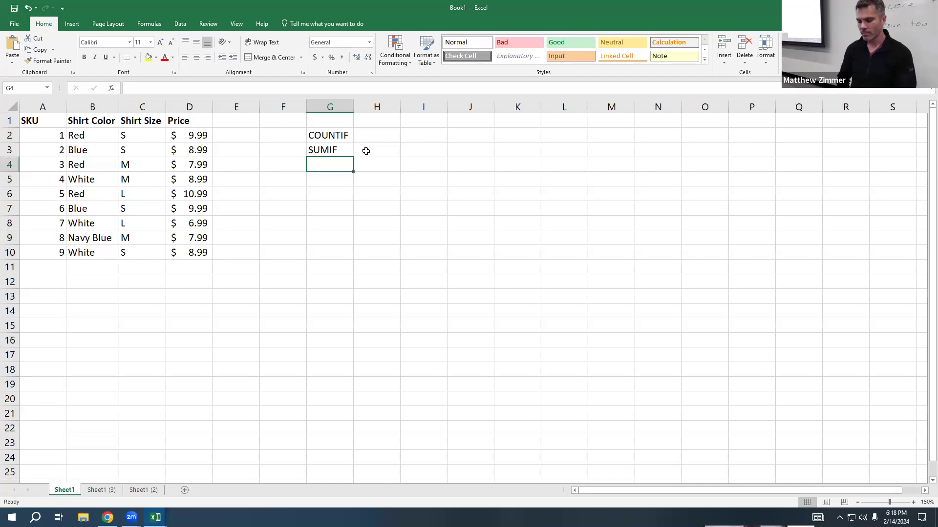
text(AVERAGE)
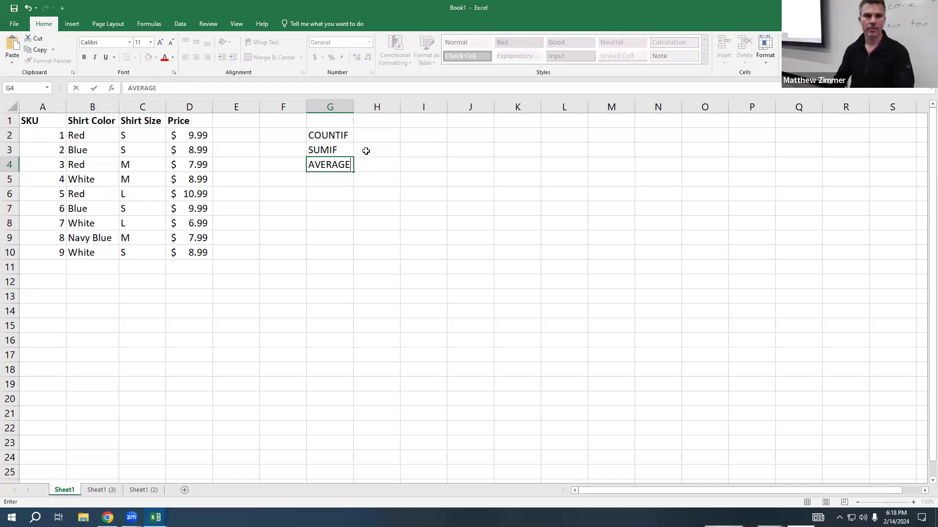
text(IF)
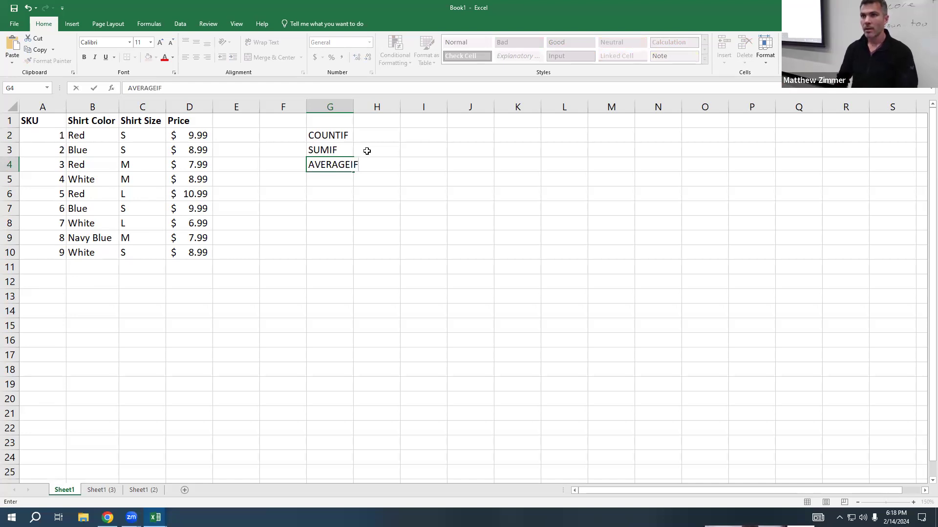
key(Return)
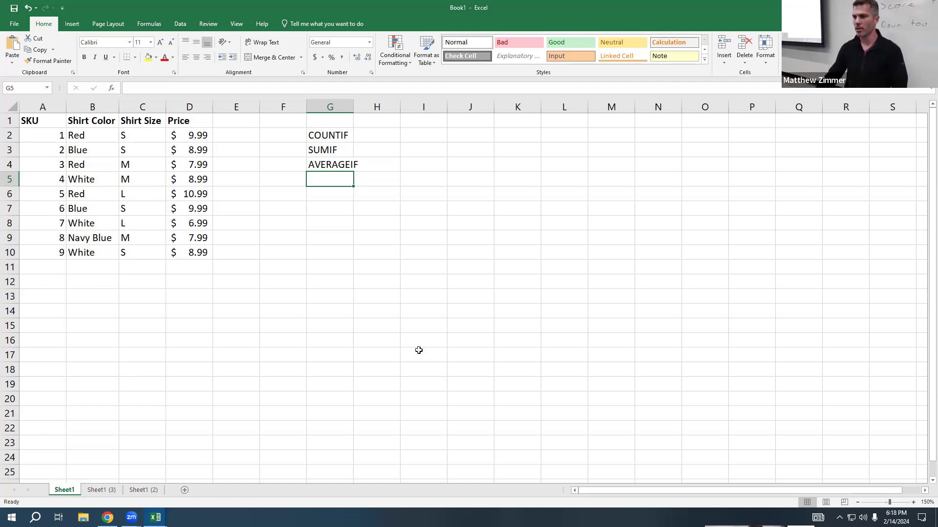
Enter the label COUNT in G1, above the COUNTIF label.
click(336, 248)
click(329, 126)
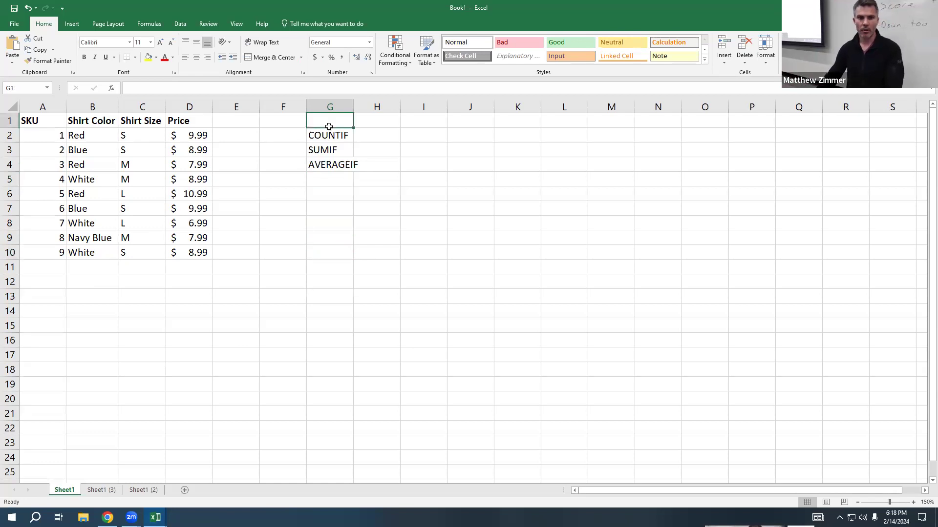
text(COUNTI)
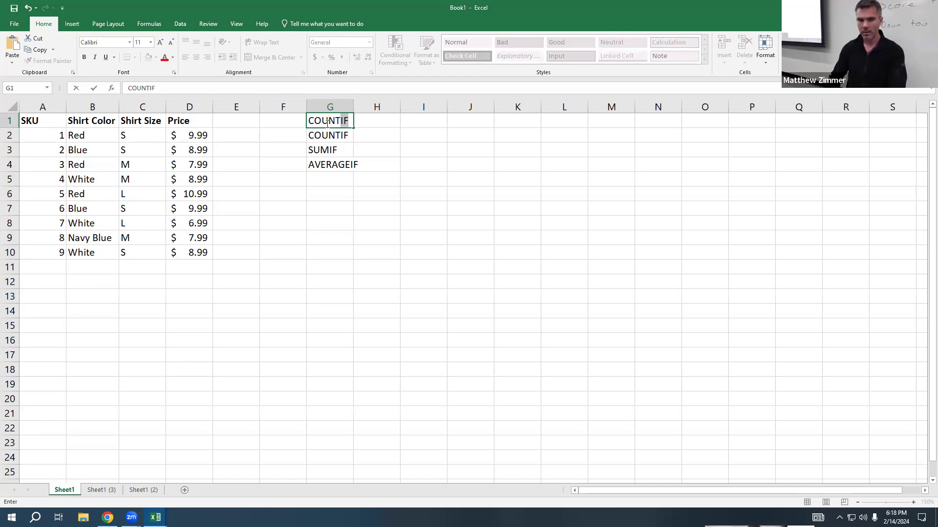
key(BackSpace)
Enter a COUNT formula in H1 over the shirt sizes in C2:C10.
click(382, 126)
text(=coiun()
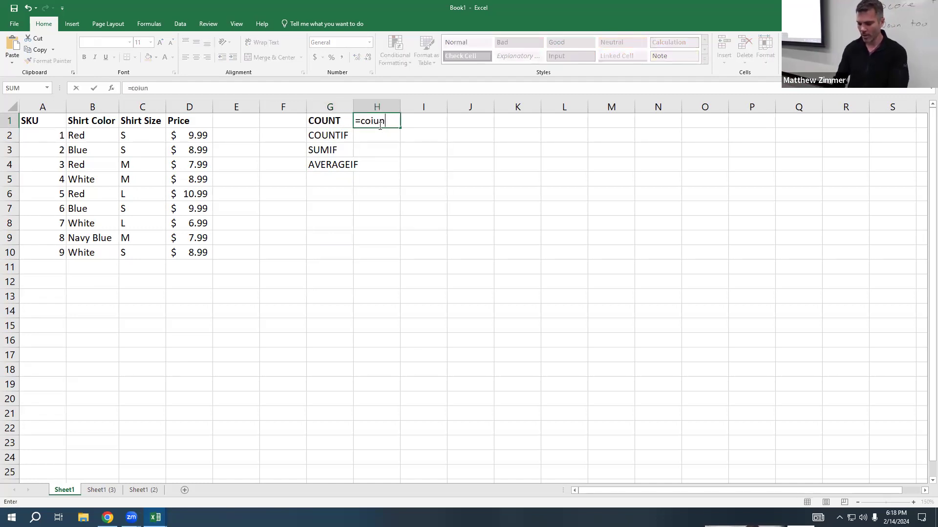
key(BackSpace)
key(BackSpace)
key(BackSpace)
key(BackSpace)
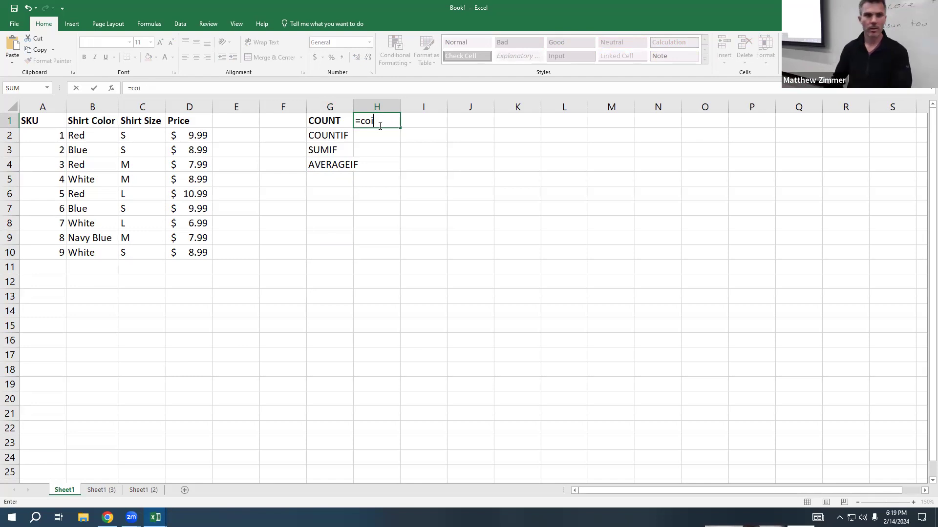
text(unt()
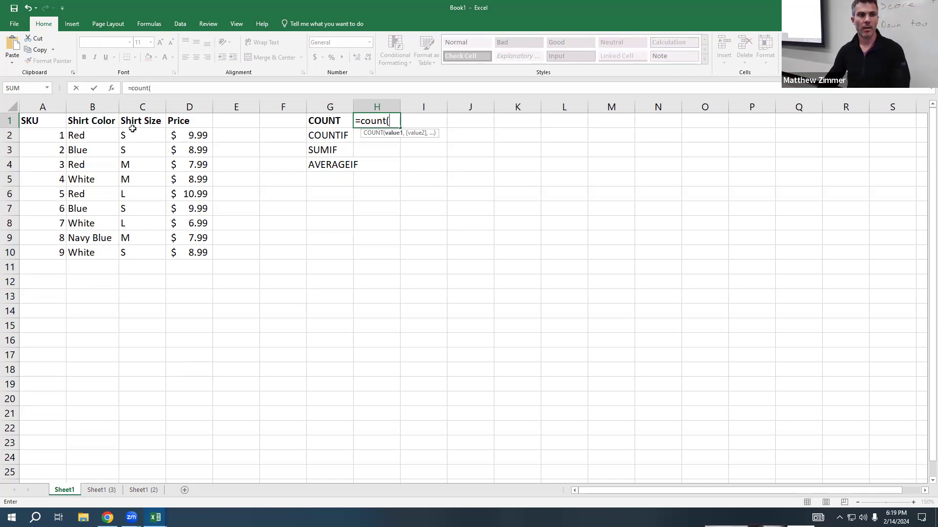
drag(126, 135, 141, 252)
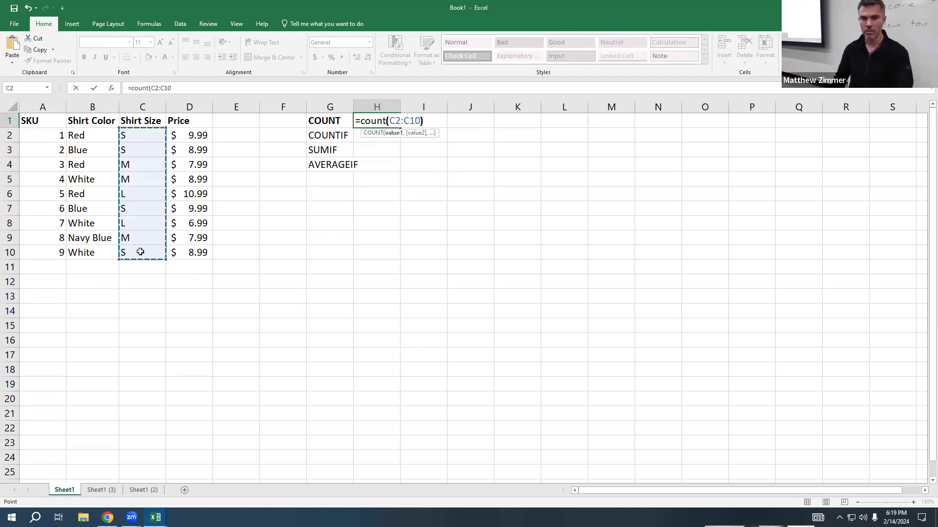
key(Return)
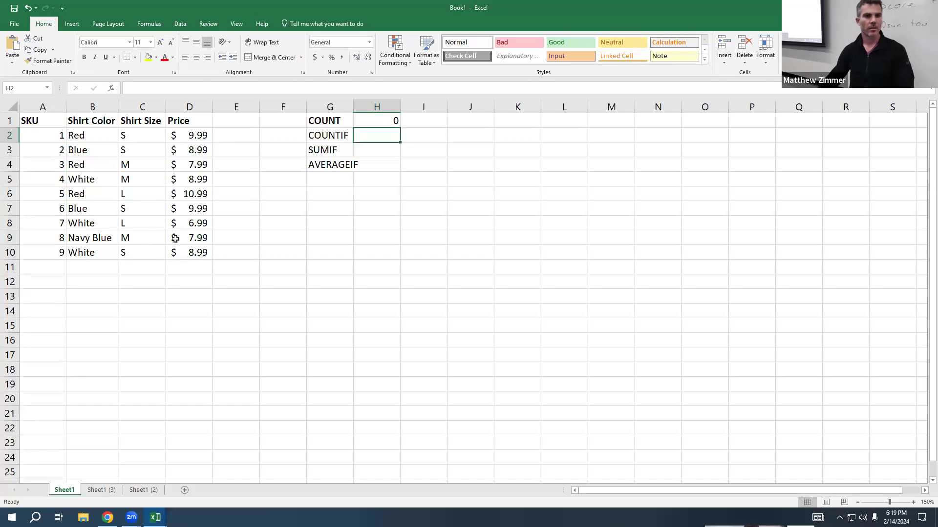
Review the range used by the COUNT formula in H1 and inspect the first price in D2.
click(383, 125)
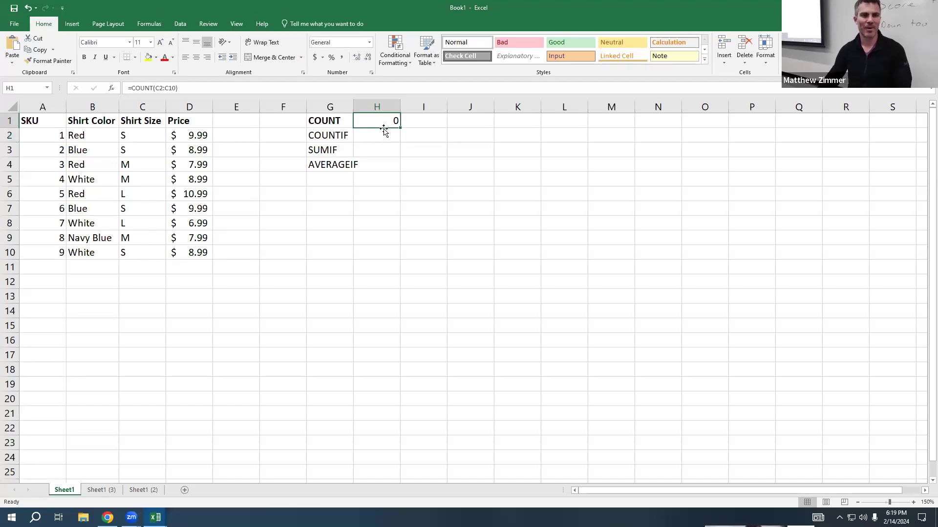
double_click(360, 121)
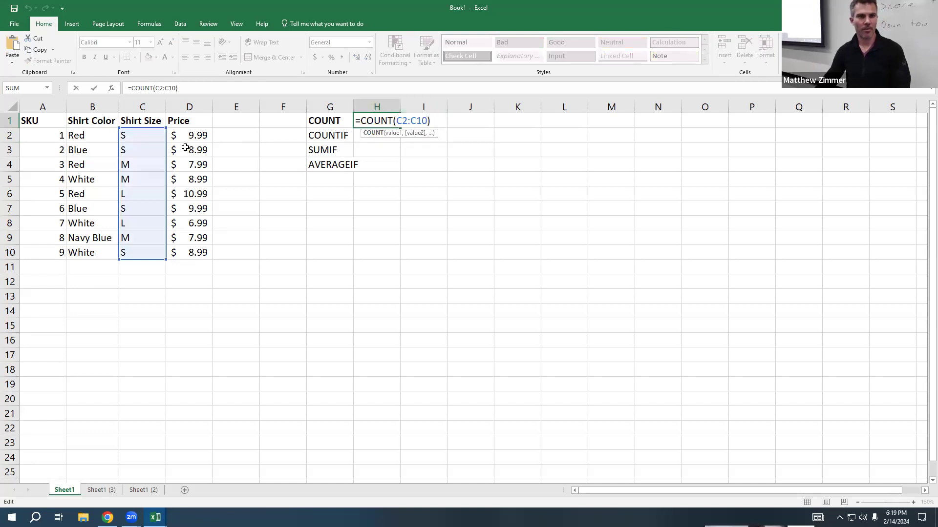
drag(142, 137, 198, 149)
click(204, 138)
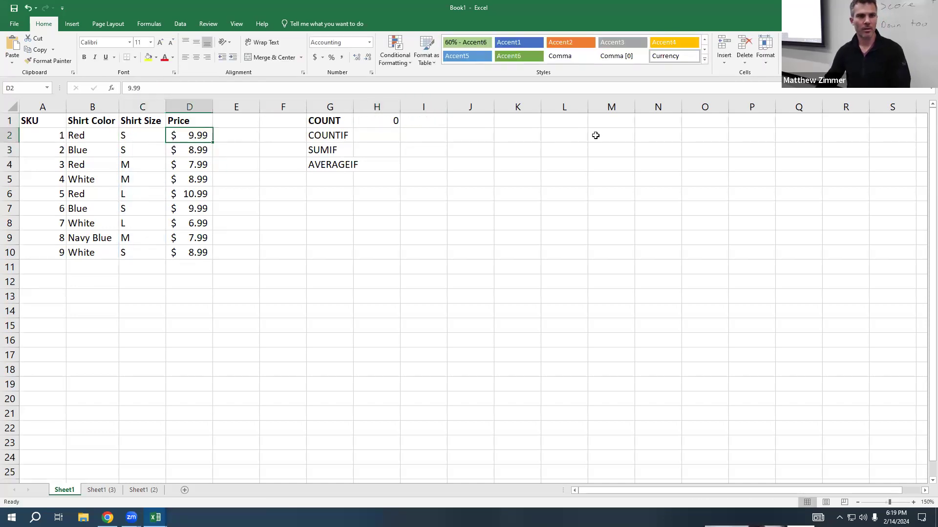
Change the range of the COUNT formula in H1 to the prices in D2:D10.
double_click(390, 121)
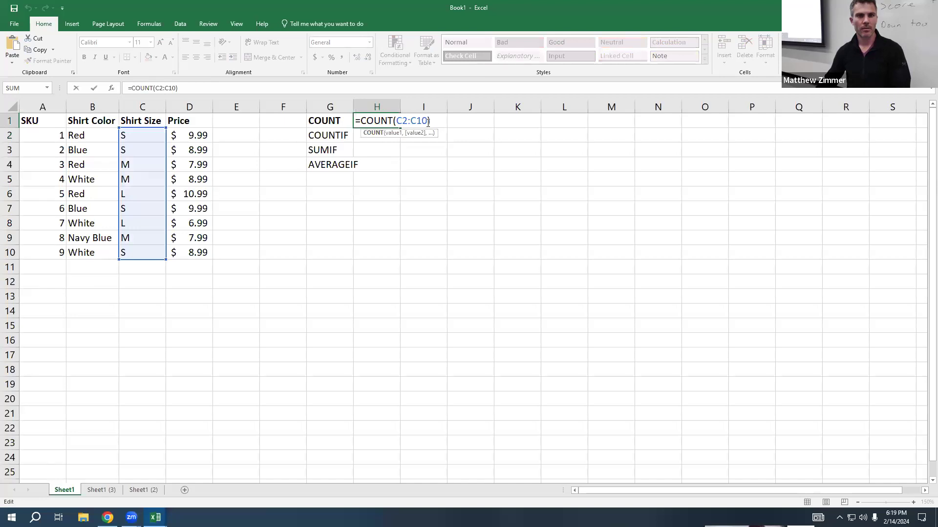
drag(427, 122, 396, 121)
key(BackSpace)
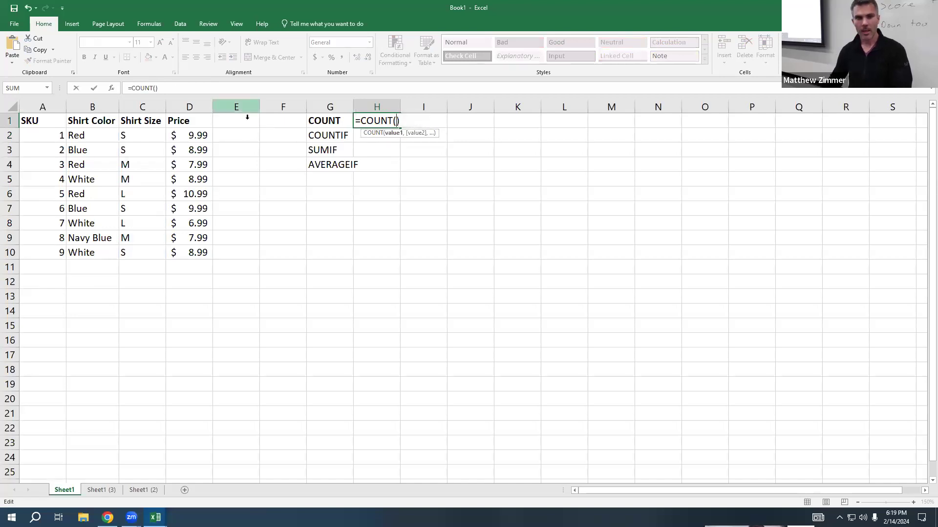
drag(192, 137, 194, 252)
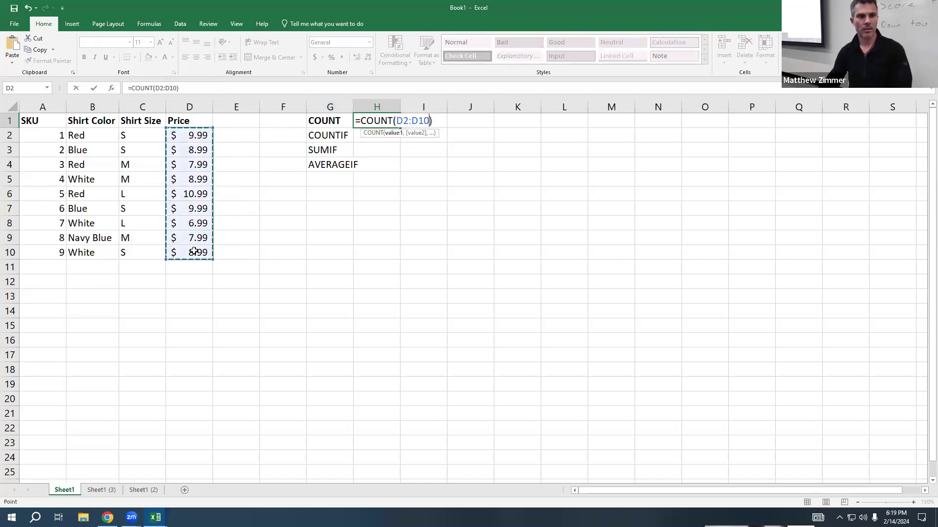
key(Return)
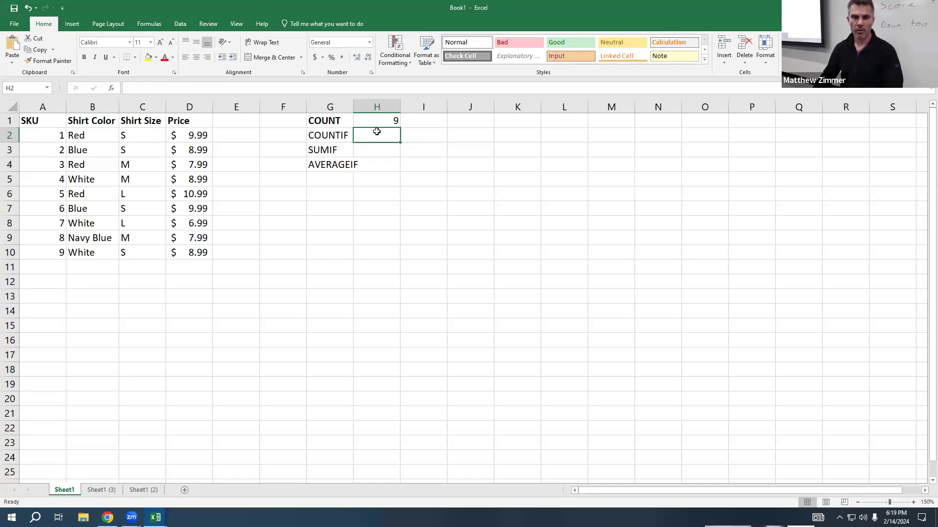
Try to enter a COUNTIF formula in H2 over the prices in D2:D10 with the unquoted criterion >9.
text(=cont)
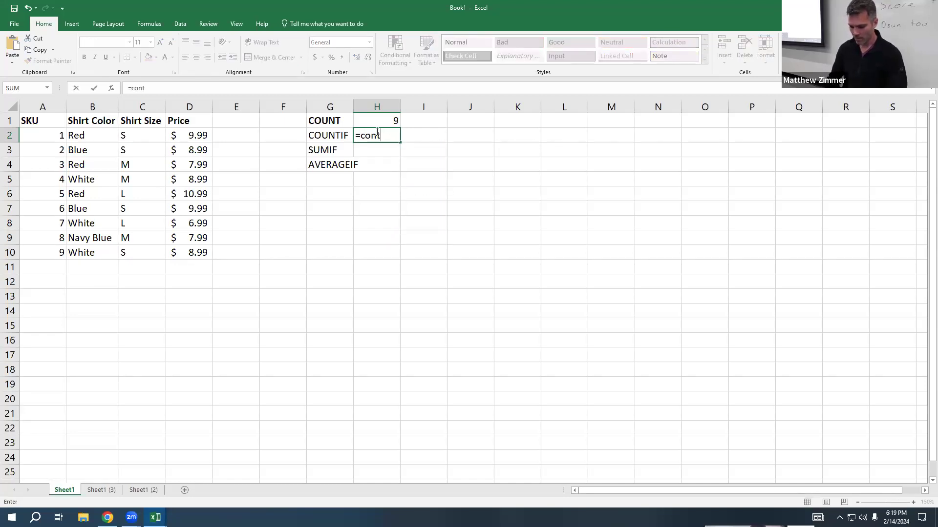
text(if()
key(BackSpace)
key(BackSpace)
key(BackSpace)
key(BackSpace)
key(BackSpace)
text(untif()
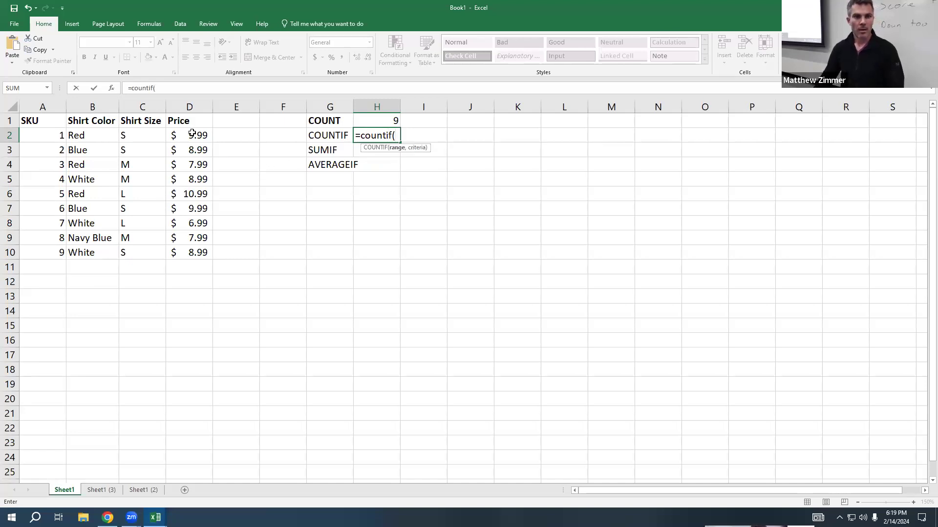
drag(192, 132, 196, 252)
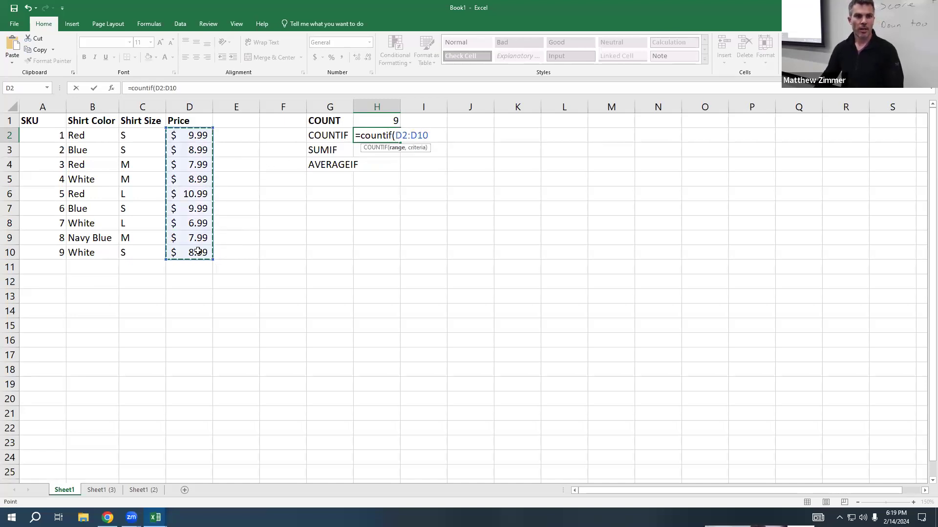
text(,)
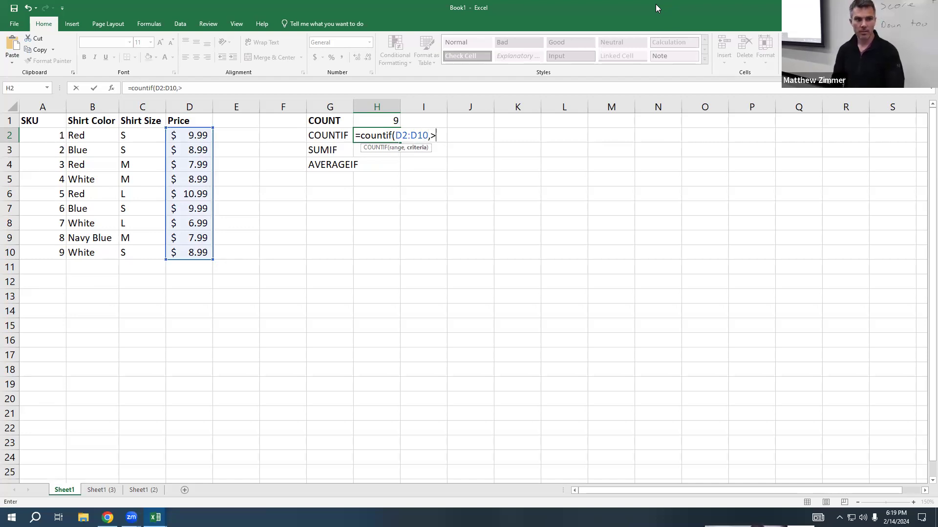
text(>9)
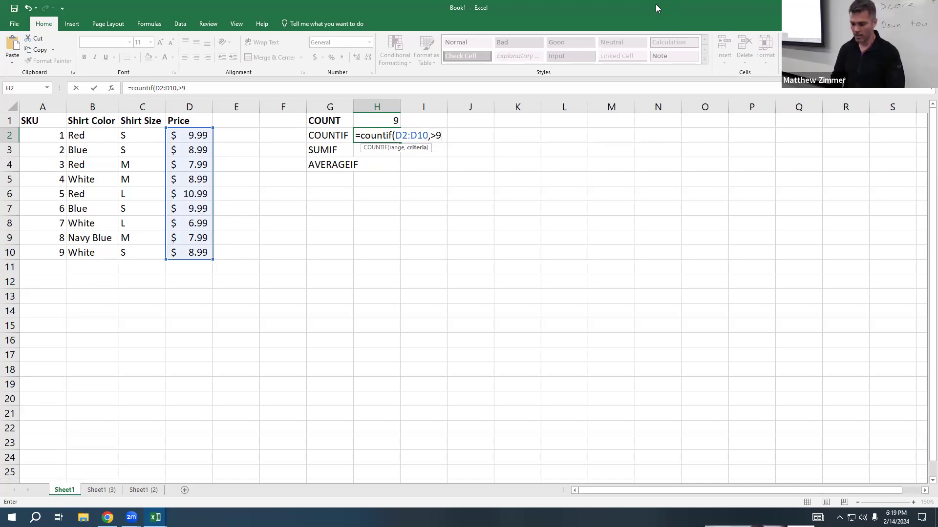
text())
key(Return)
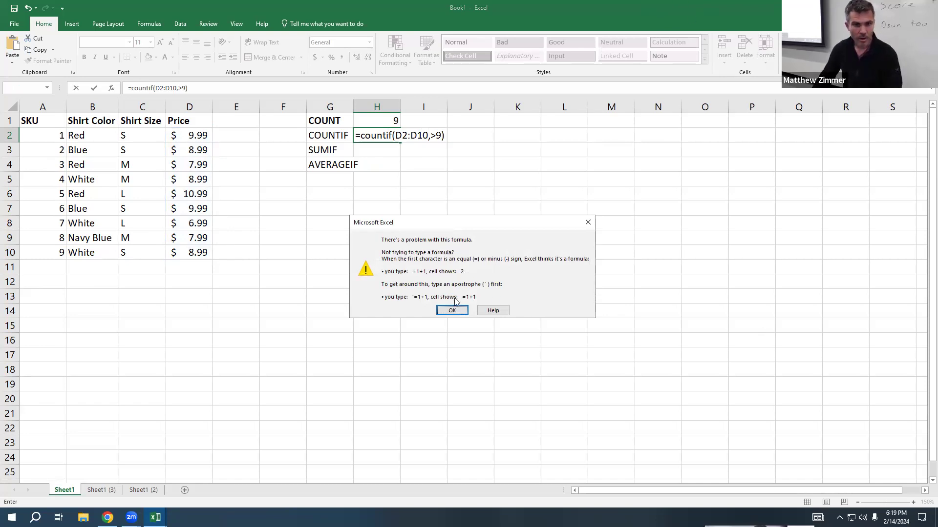
click(461, 311)
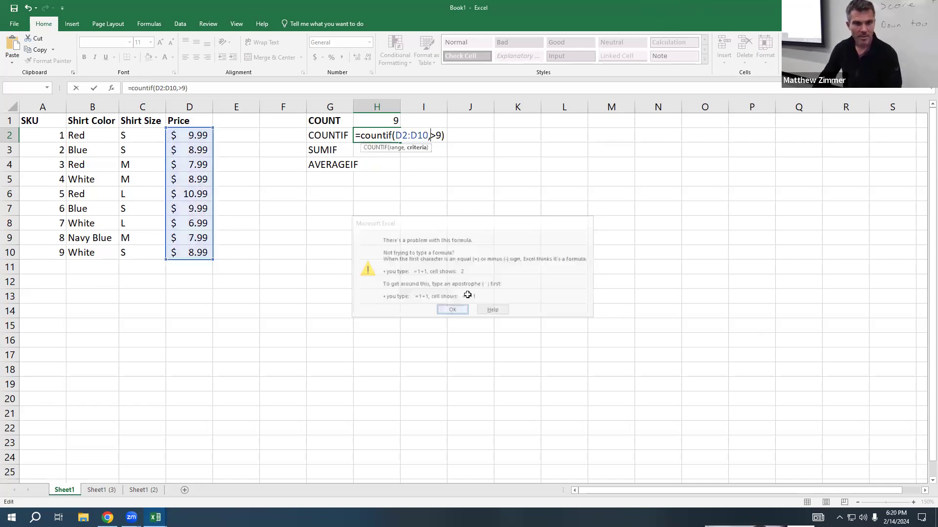
Open the online help article for the COUNTIF function and examine its syntax and the criteria in its example formulas.
click(423, 149)
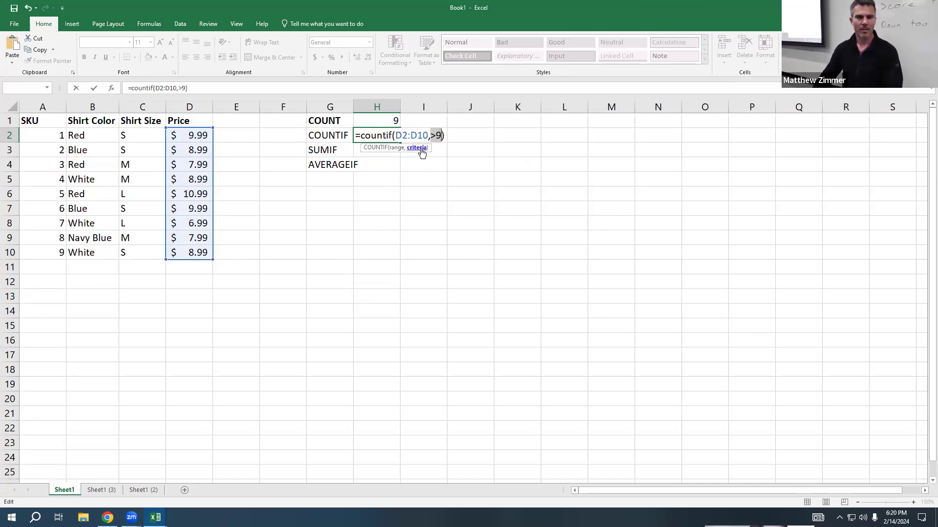
click(376, 147)
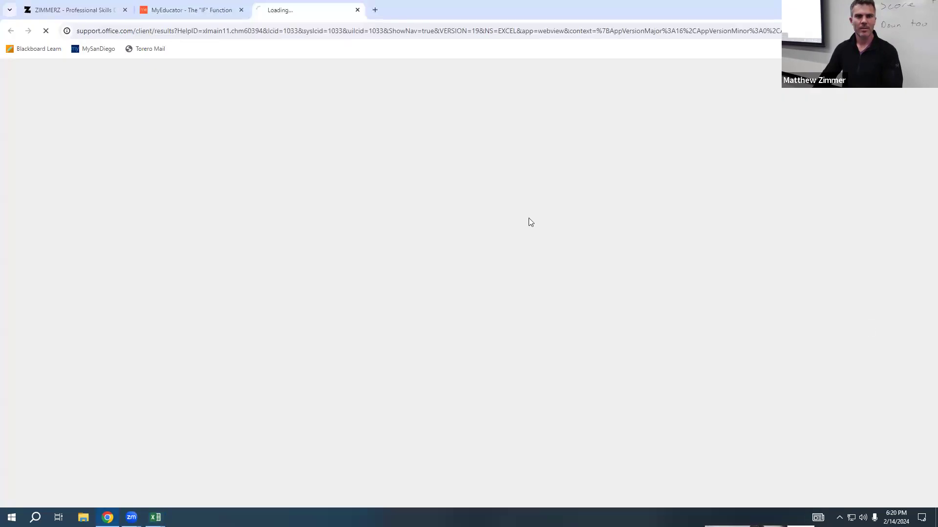
scroll(485, 257, down, 3)
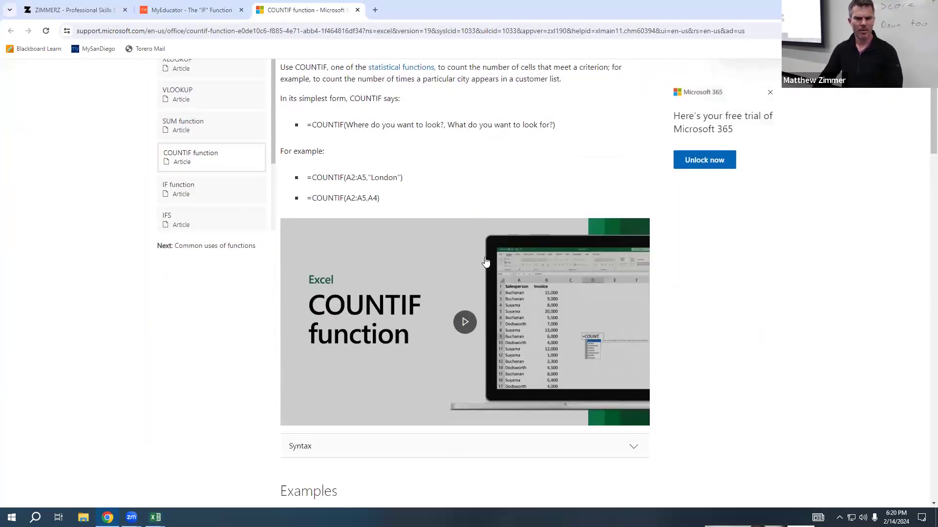
scroll(484, 265, up, 3)
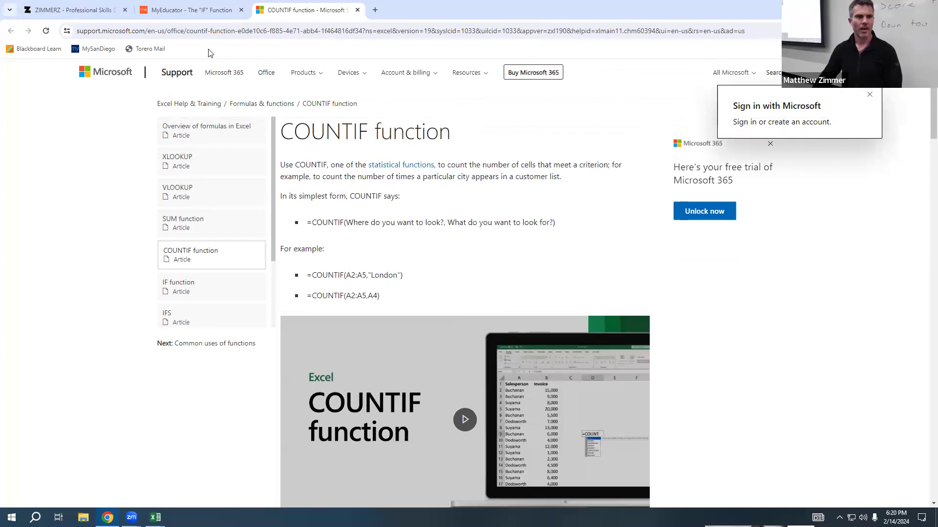
scroll(435, 268, down, 12)
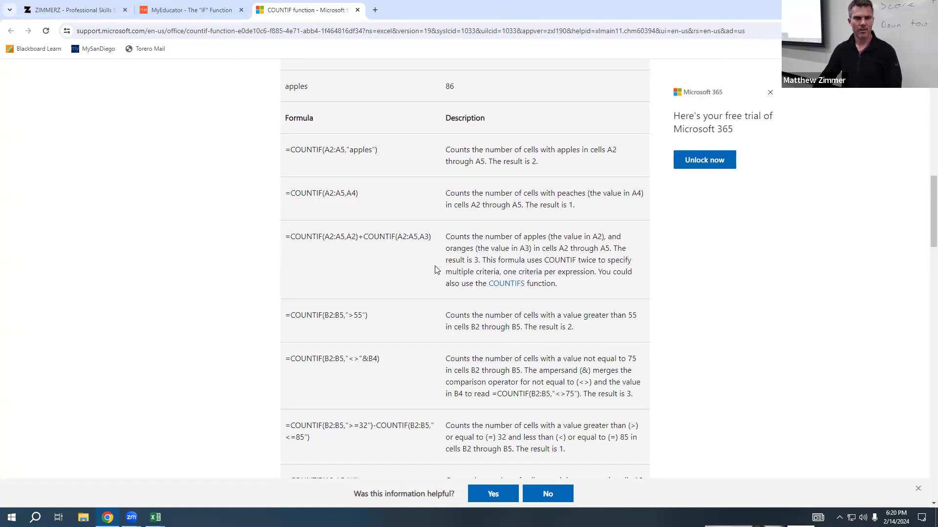
scroll(436, 269, down, 5)
scroll(435, 267, up, 7)
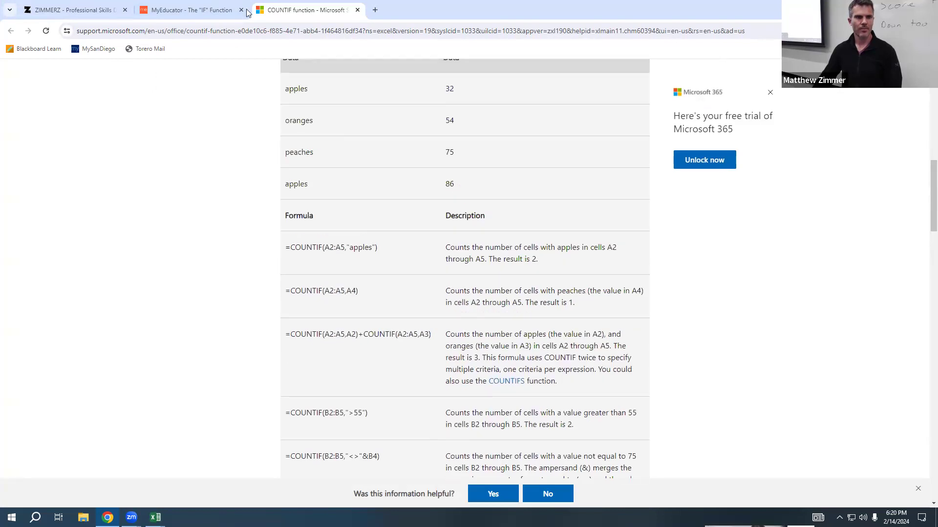
Switch back to the Excel workbook, discard the pending COUNTIF formula in H2 and inspect the COUNT formula in H1.
click(197, 9)
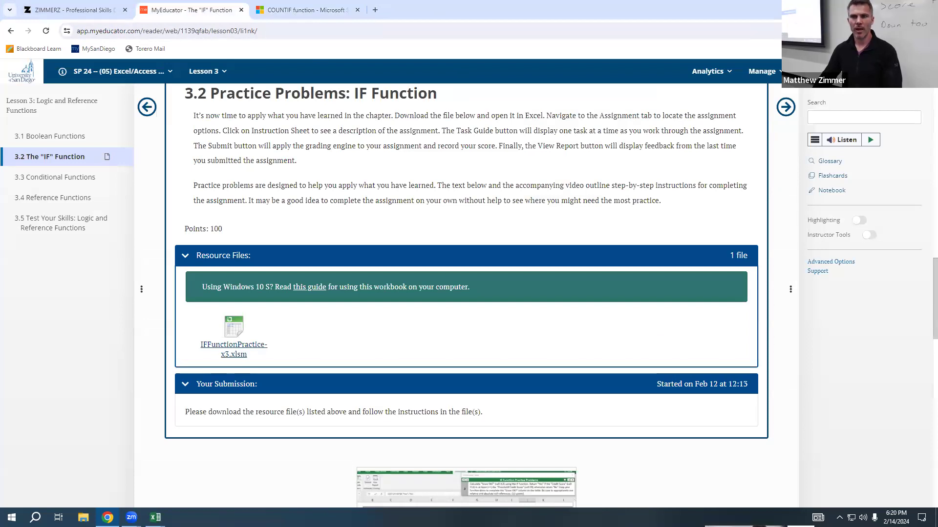
click(155, 517)
key(Escape)
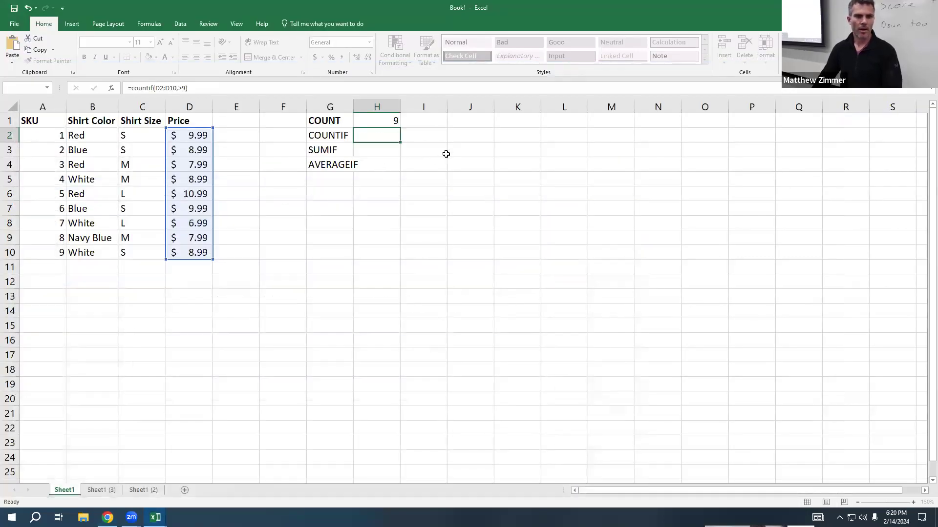
click(390, 121)
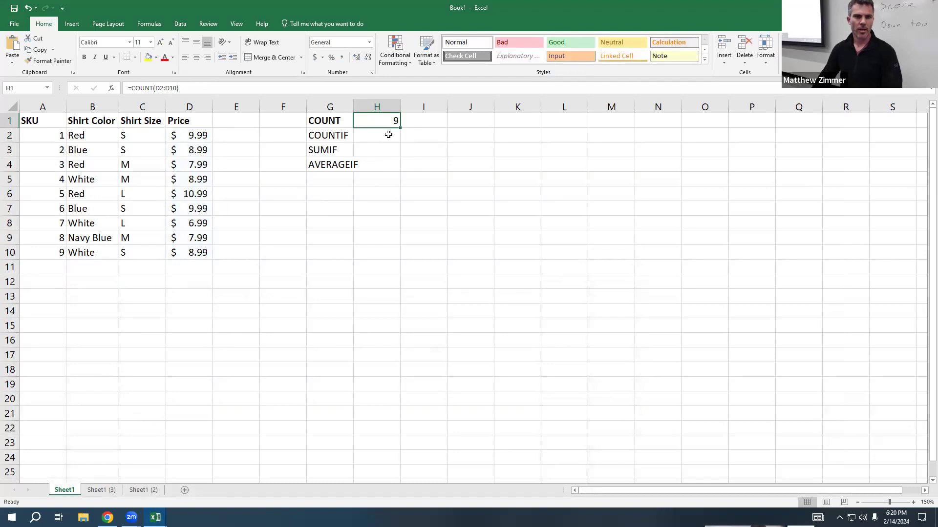
Start a COUNTIF formula in H2 with the prices in D2:D10 as its range, ready for the criteria argument.
click(388, 135)
text(=cont)
key(BackSpace)
key(BackSpace)
key(BackSpace)
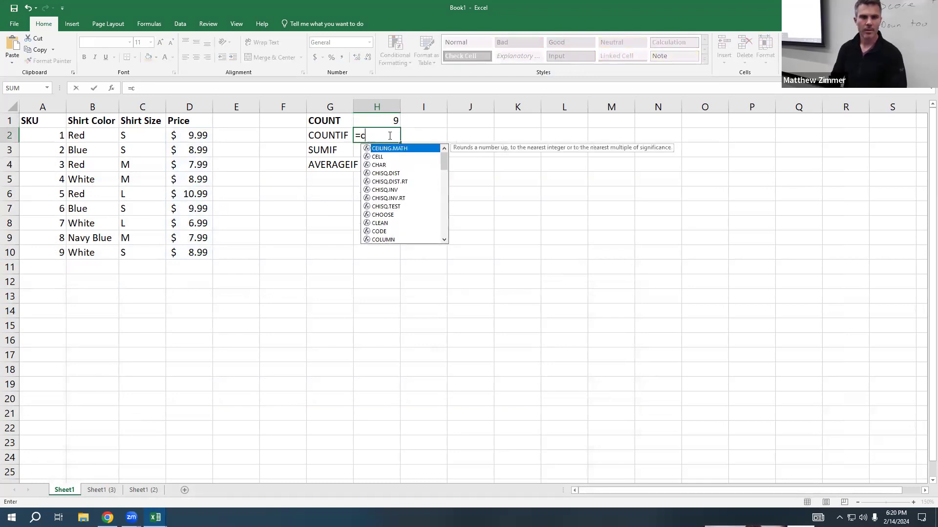
text(ount)
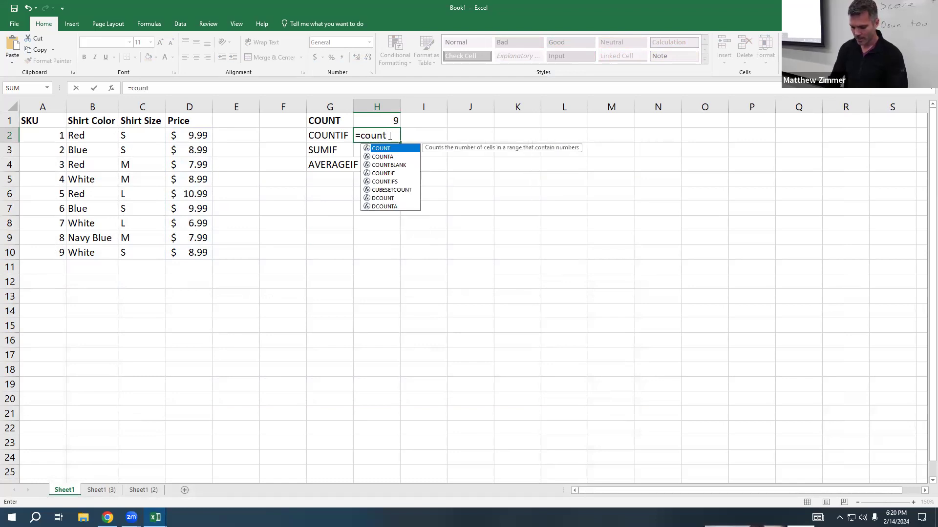
text(if()
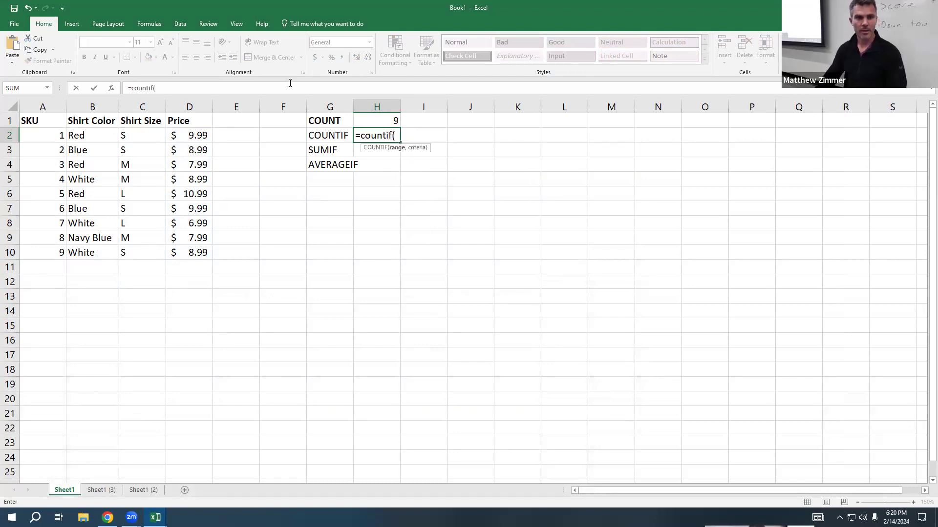
drag(191, 134, 197, 237)
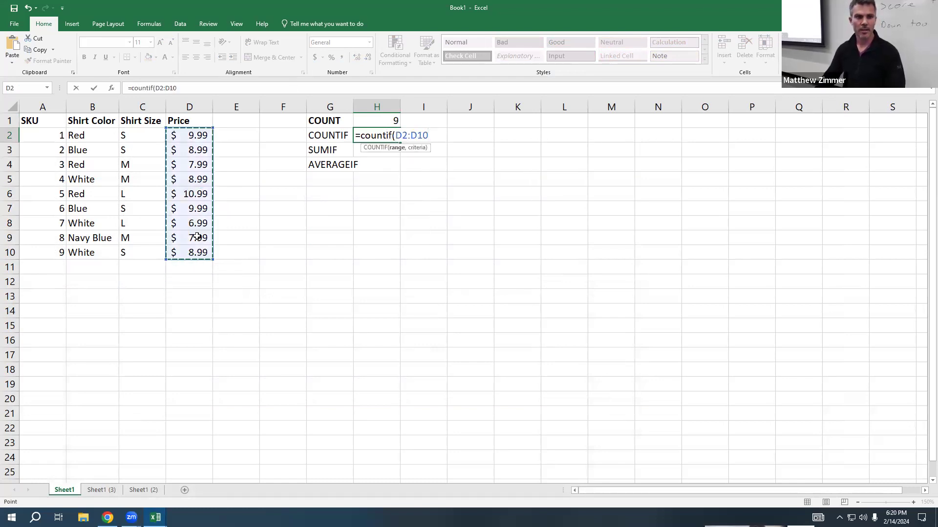
text(,)
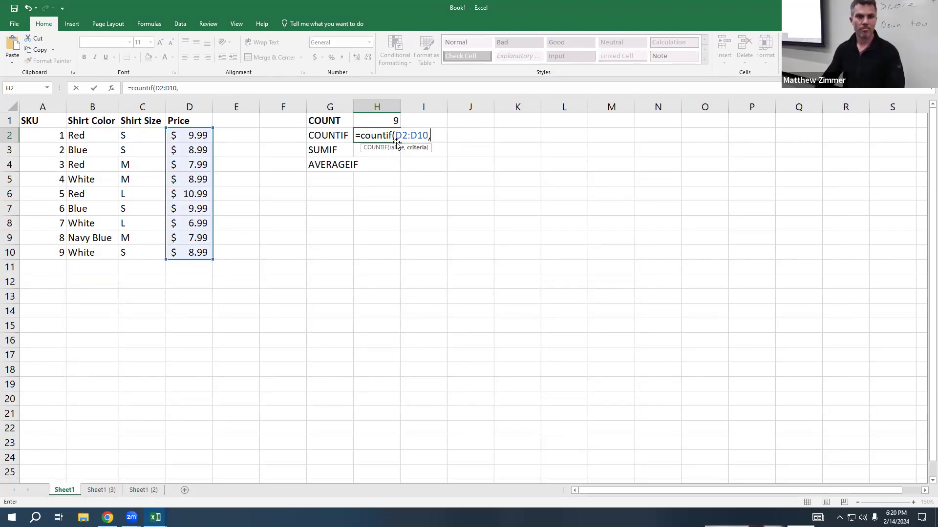
Complete the COUNTIF formula in H2 over D2:D10 with 9.99 as its criterion.
text(9.99))
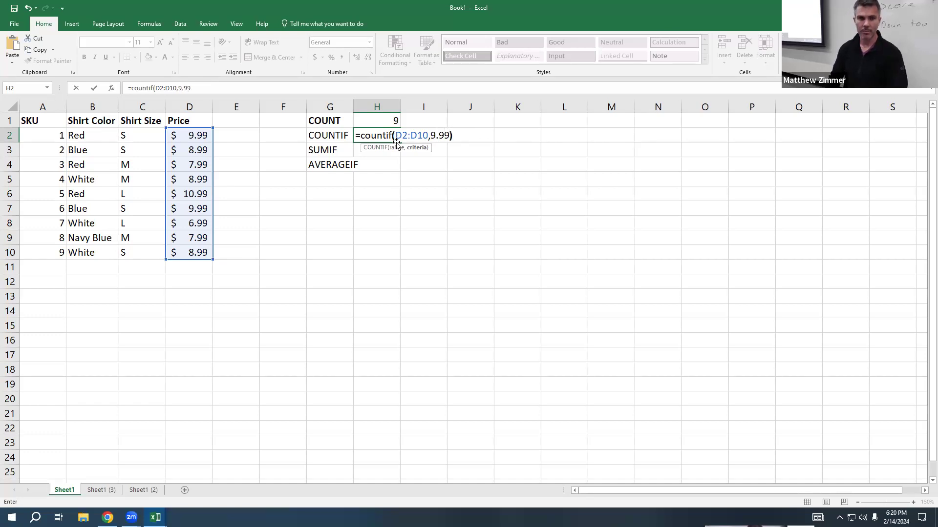
key(Return)
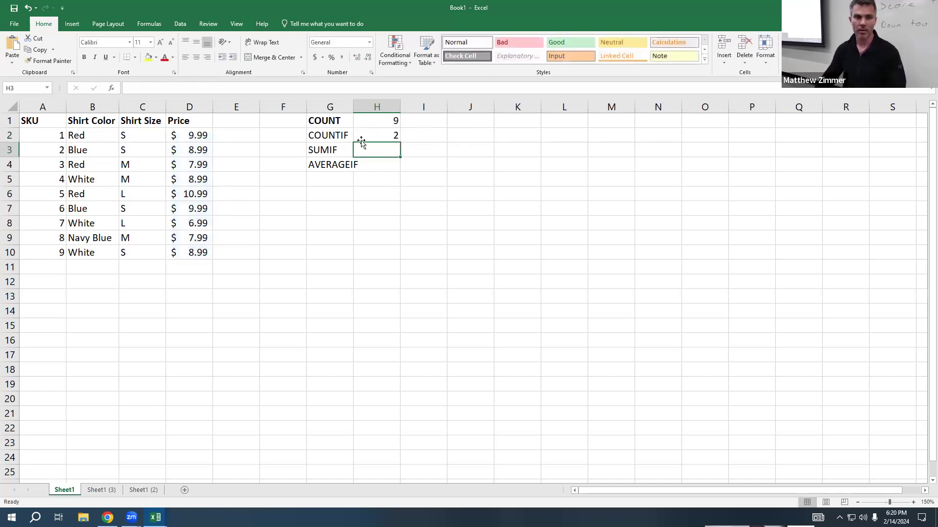
Examine the COUNTIF formula in H2, checking its price range and its criterion.
click(393, 135)
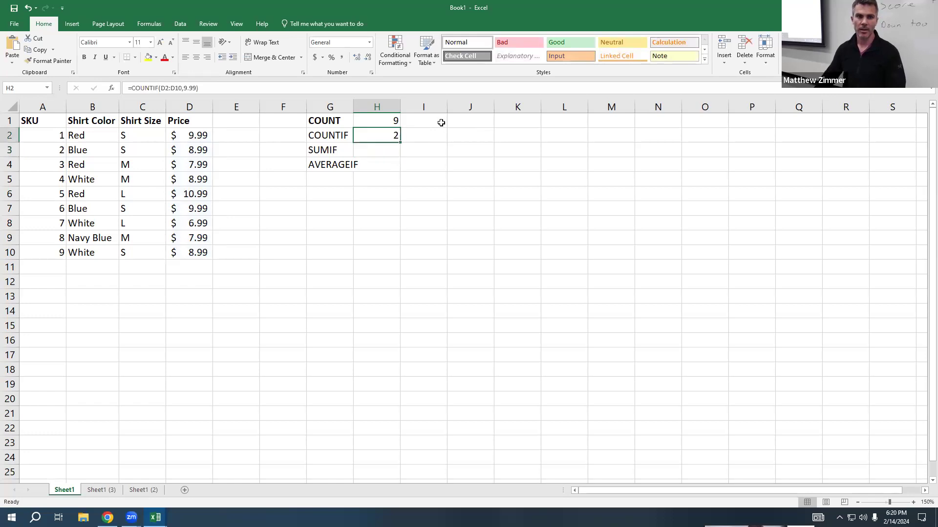
double_click(384, 136)
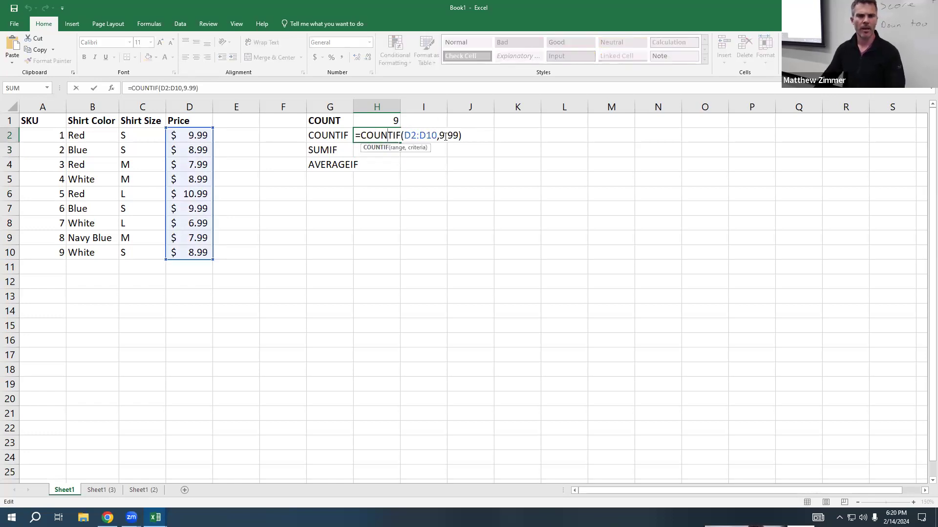
drag(438, 135, 459, 136)
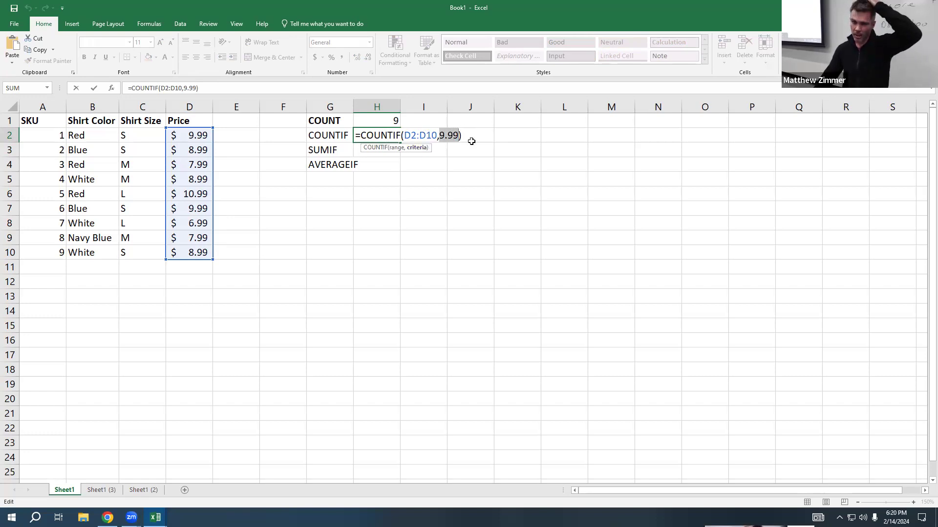
key(ctrl+Return)
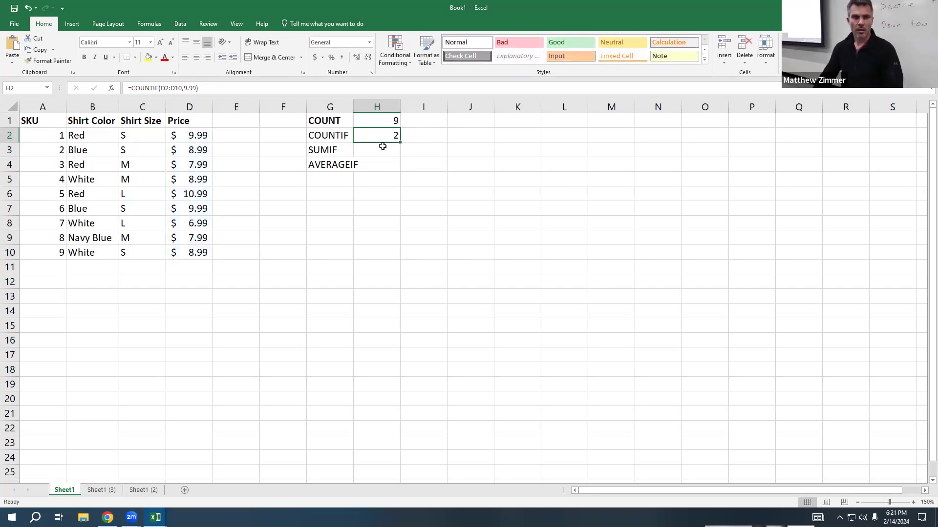
double_click(386, 134)
drag(439, 135, 458, 135)
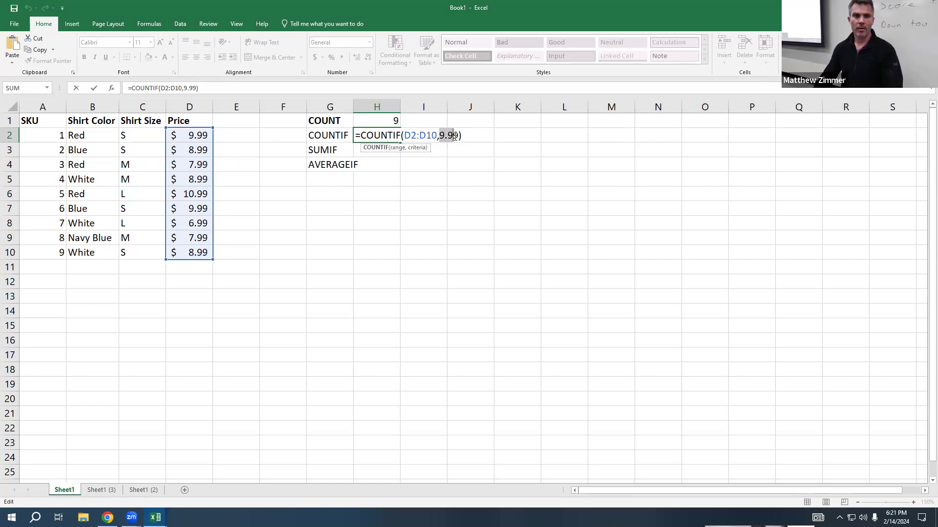
key(Escape)
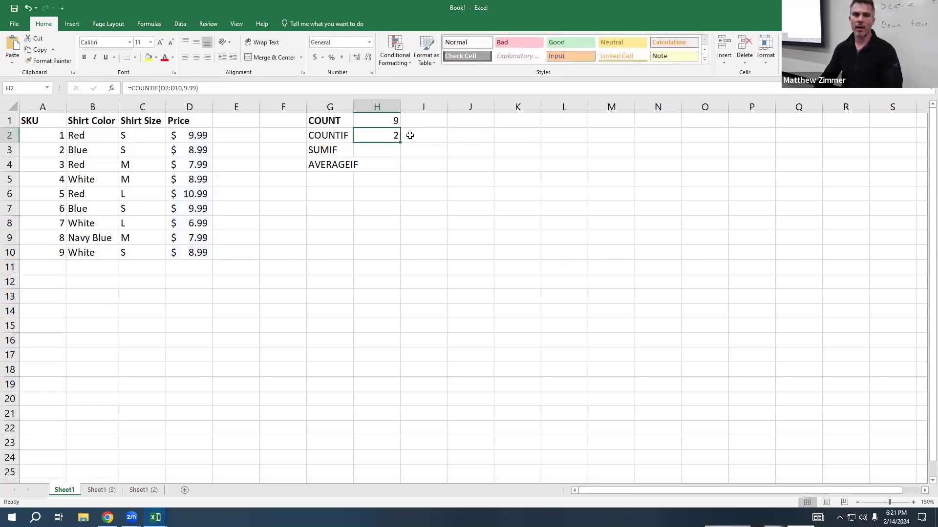
double_click(384, 135)
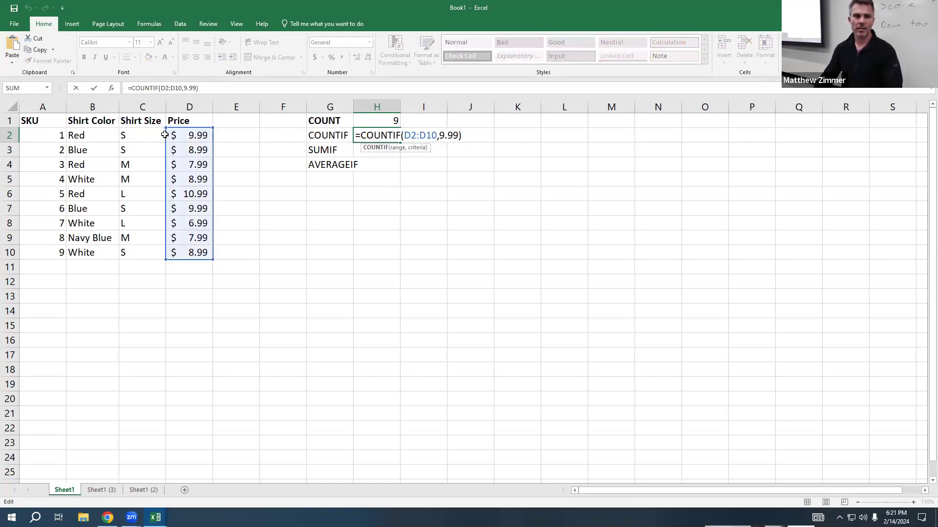
key(Return)
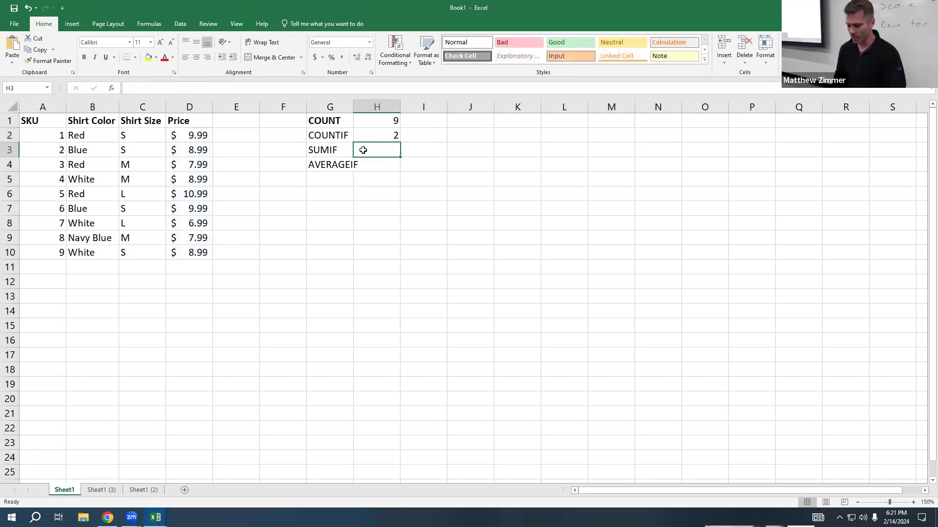
Enter a SUMIF formula in H3 with range C2:C10, unquoted criterion S and sum range D2:D10.
text(=su)
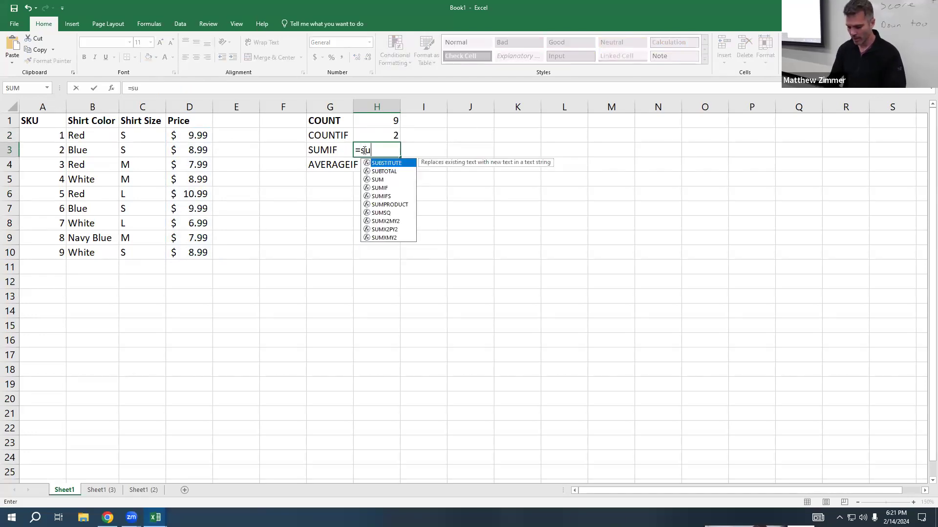
text(m)
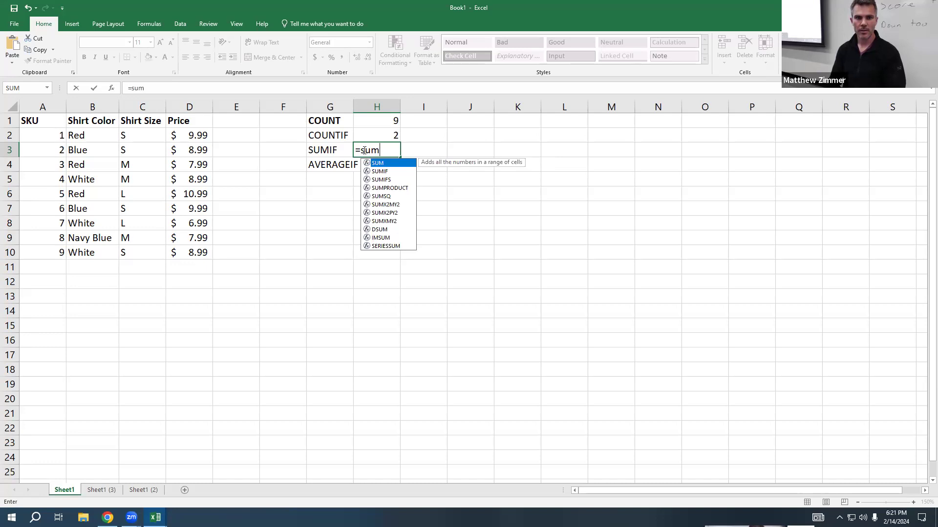
text(if()
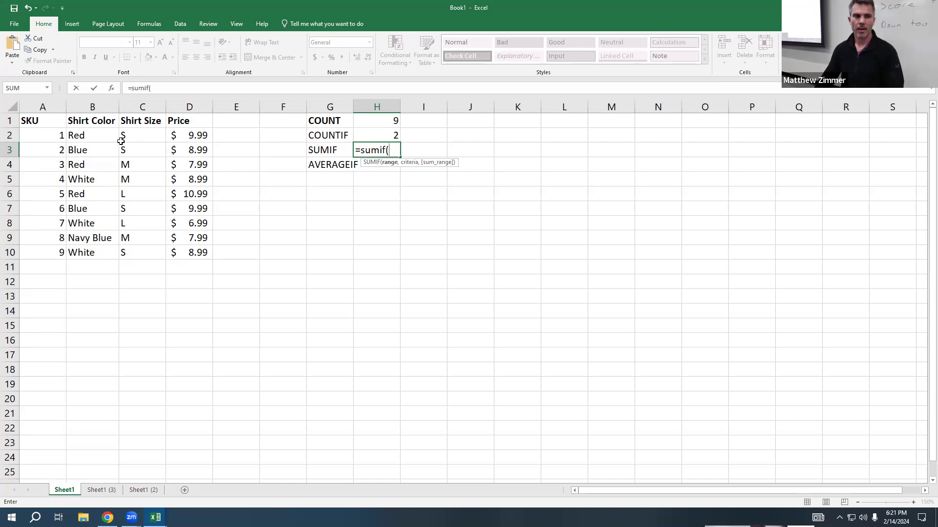
drag(134, 137, 195, 254)
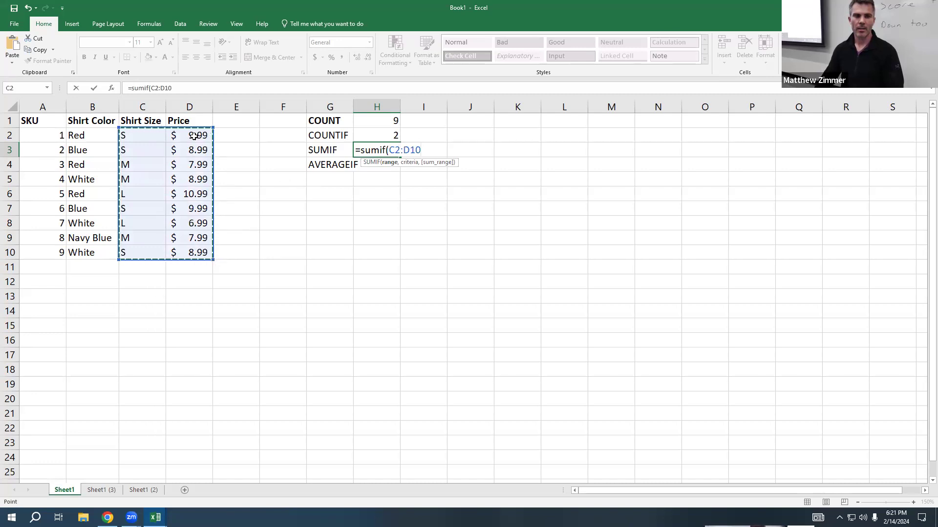
drag(147, 137, 149, 257)
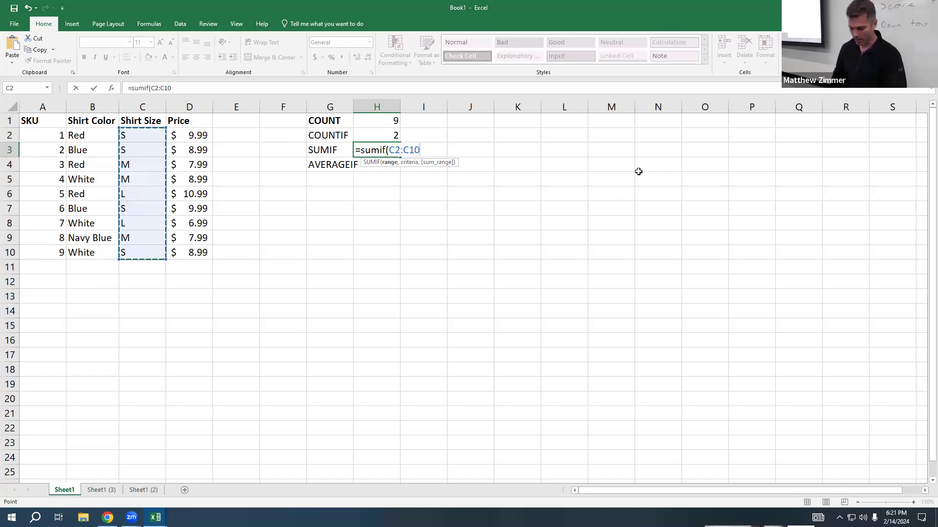
text(,)
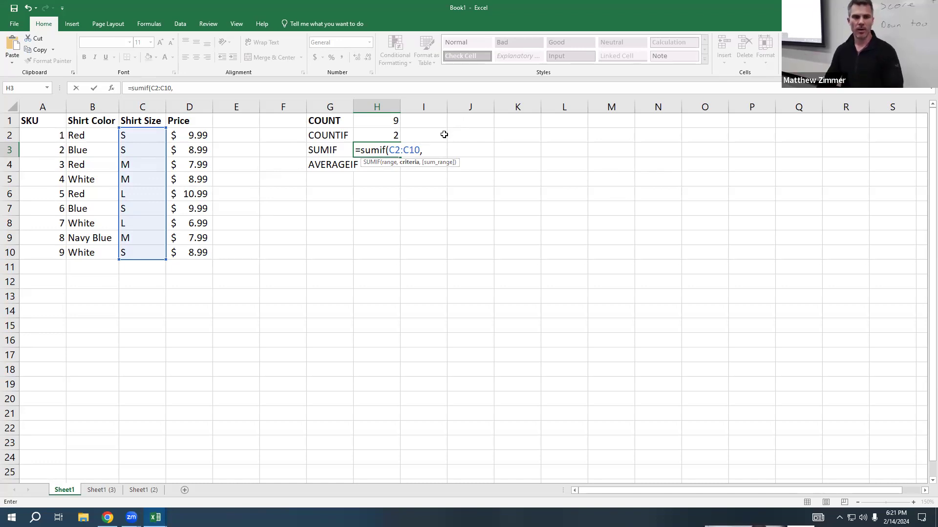
text(S)
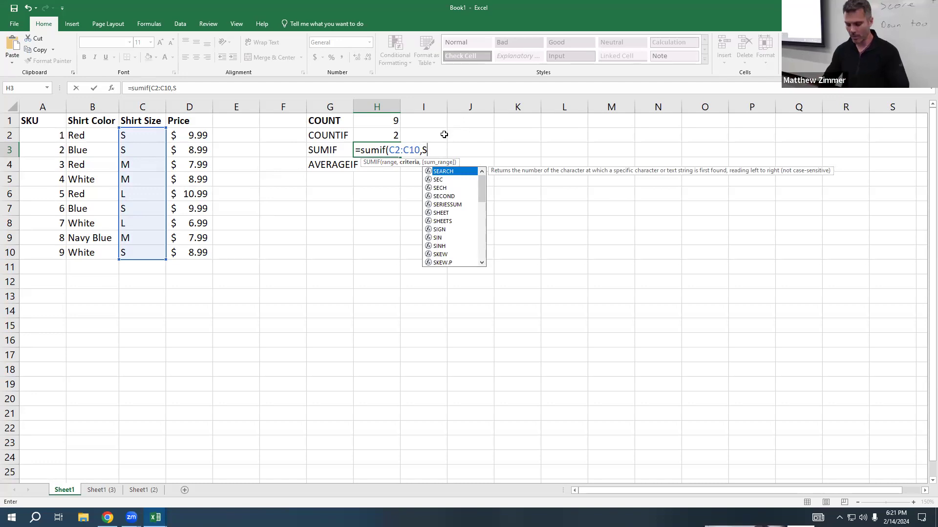
text(,)
drag(192, 135, 203, 251)
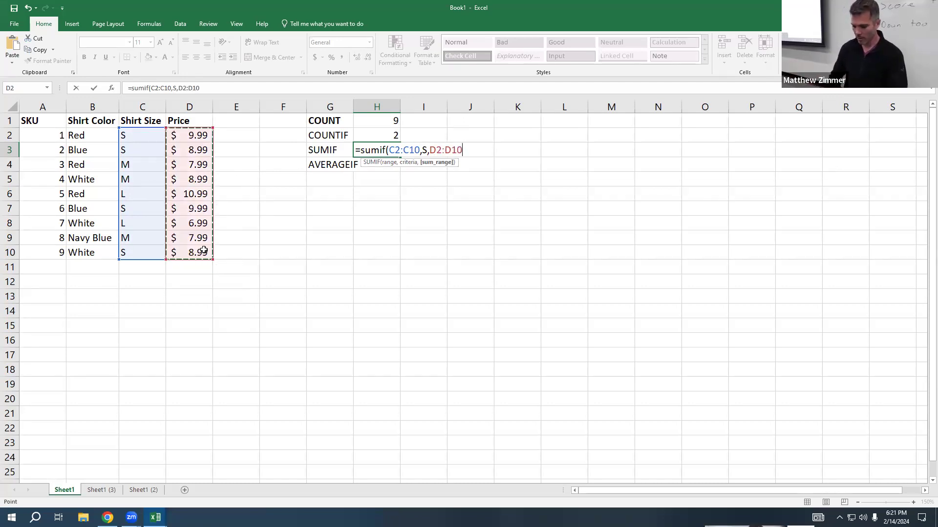
text())
key(Return)
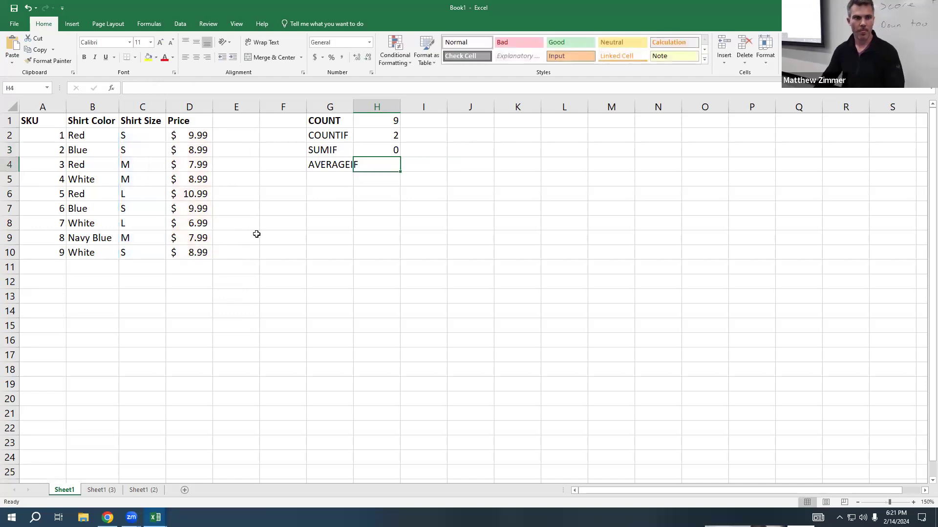
Enclose the S criterion of the SUMIF formula in H3 in double quotation marks.
double_click(381, 149)
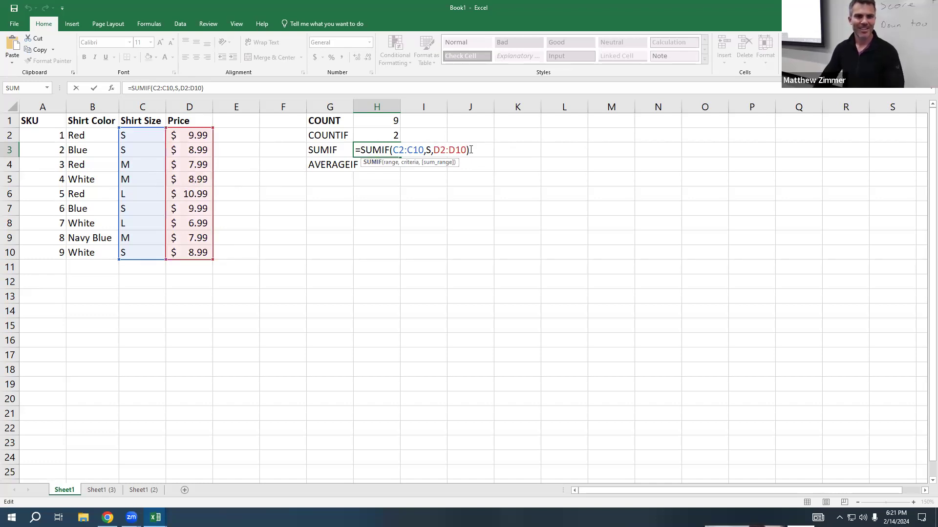
click(425, 149)
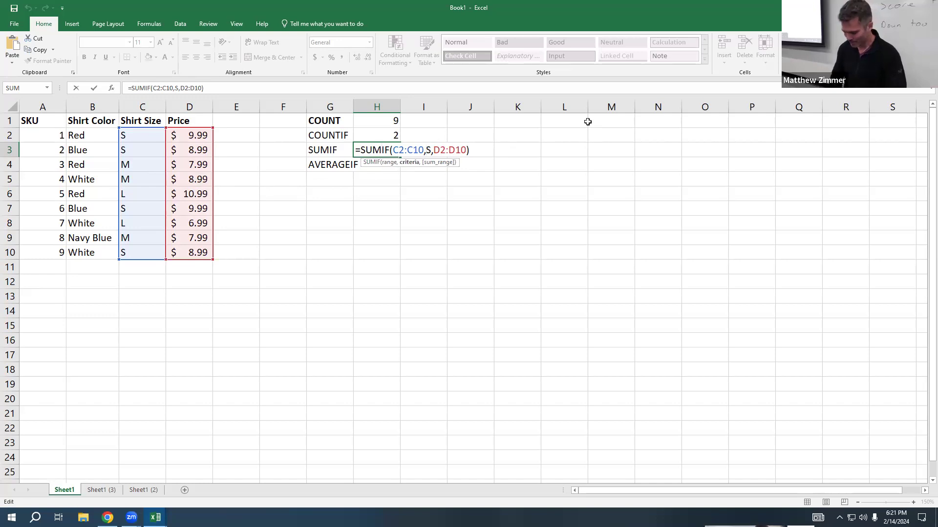
text(")
text(")
key(Return)
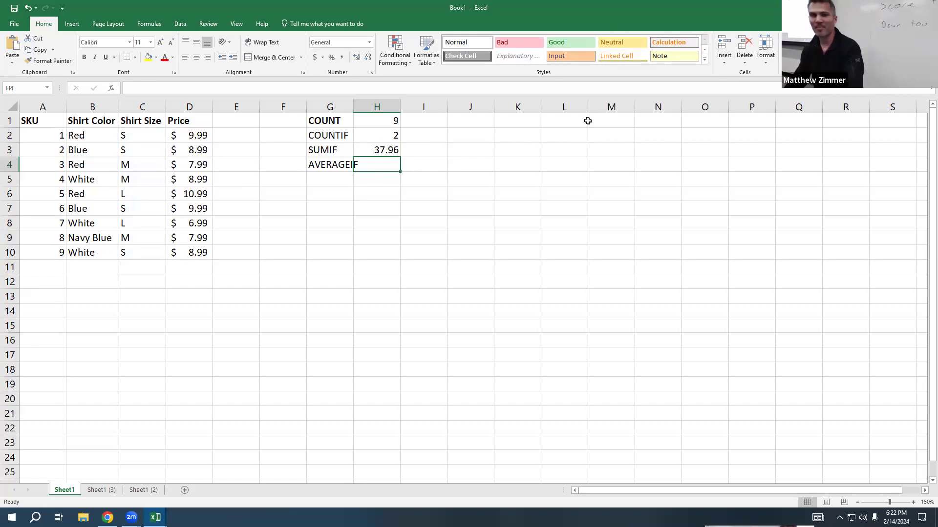
Delete the sum range, the criterion and the shirt size range from the SUMIF formula in H3.
double_click(374, 149)
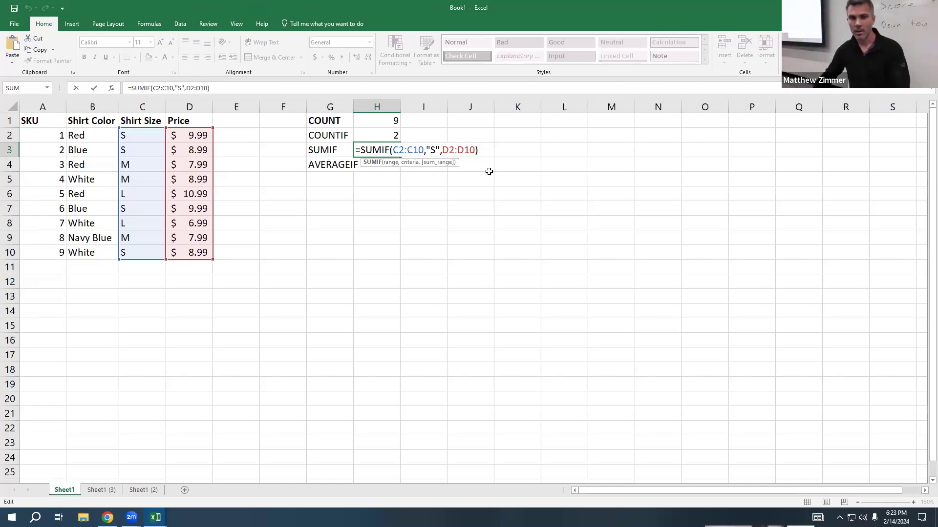
click(434, 149)
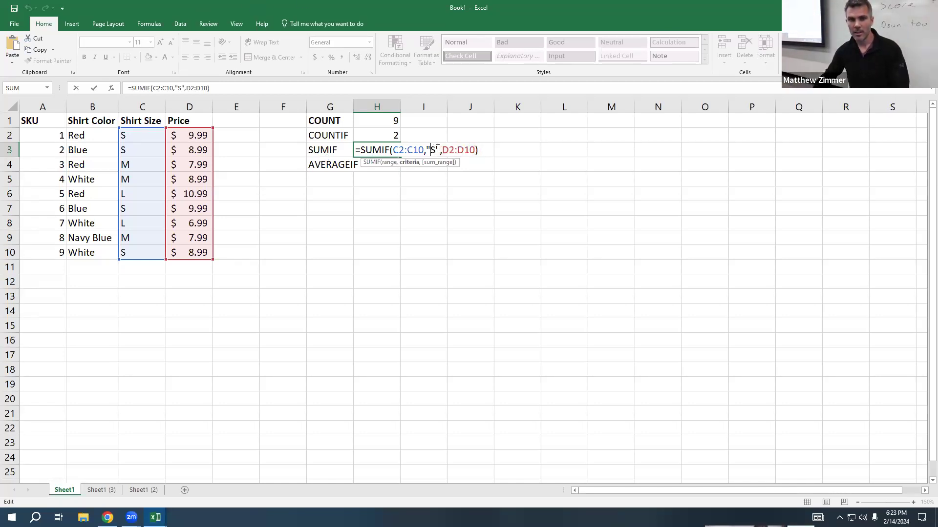
drag(443, 150, 474, 151)
key(BackSpace)
key(BackSpace)
key(BackSpace)
key(BackSpace)
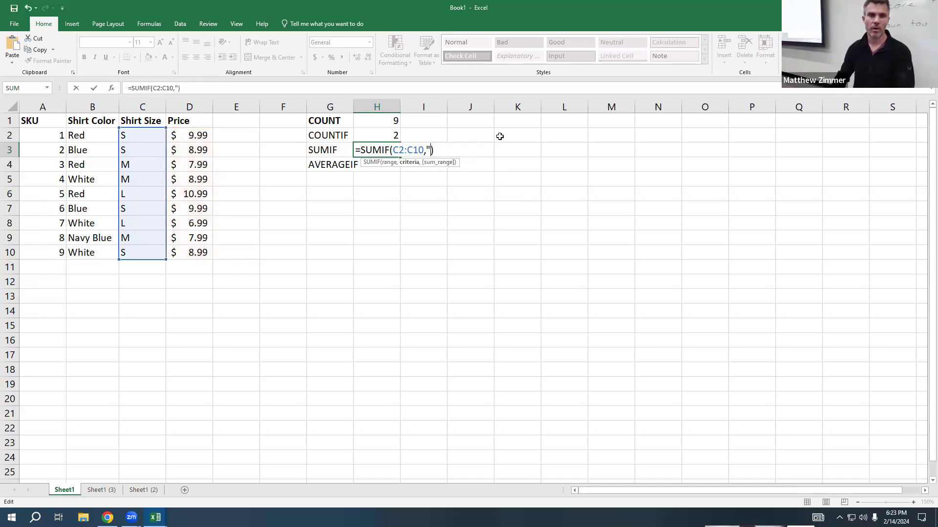
key(BackSpace)
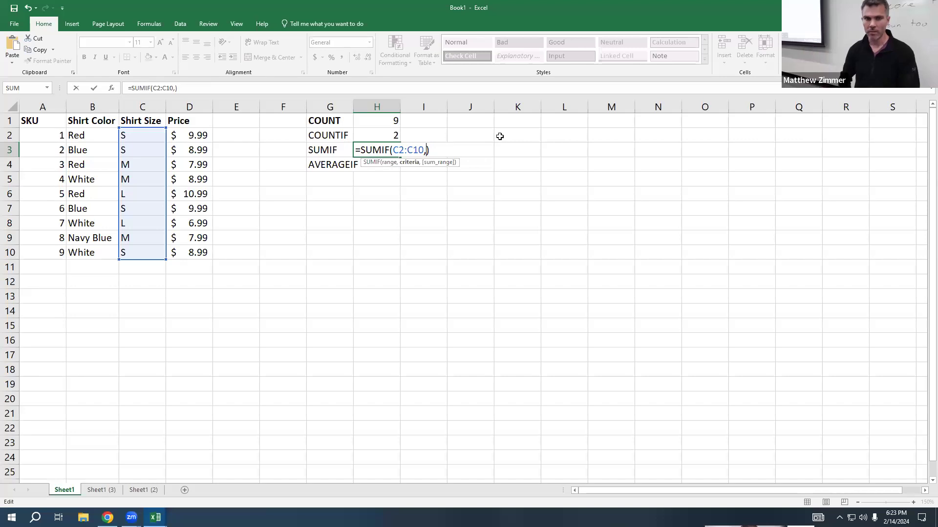
key(BackSpace)
key(BackSpace)
key(BackSpace)
key(BackSpace)
key(BackSpace)
key(BackSpace)
key(BackSpace)
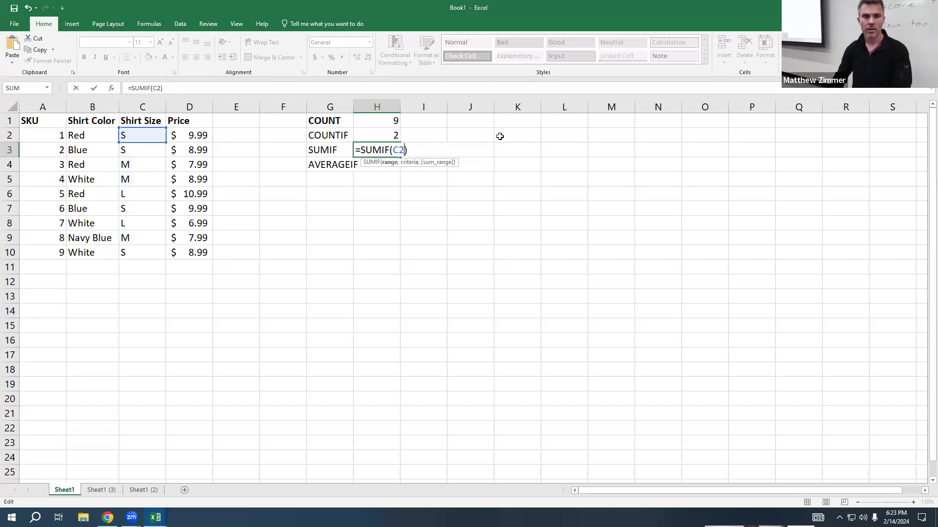
Give the SUMIF formula in H3 the range D2:D10 and the criterion 7.99.
drag(188, 136, 192, 253)
text(,)
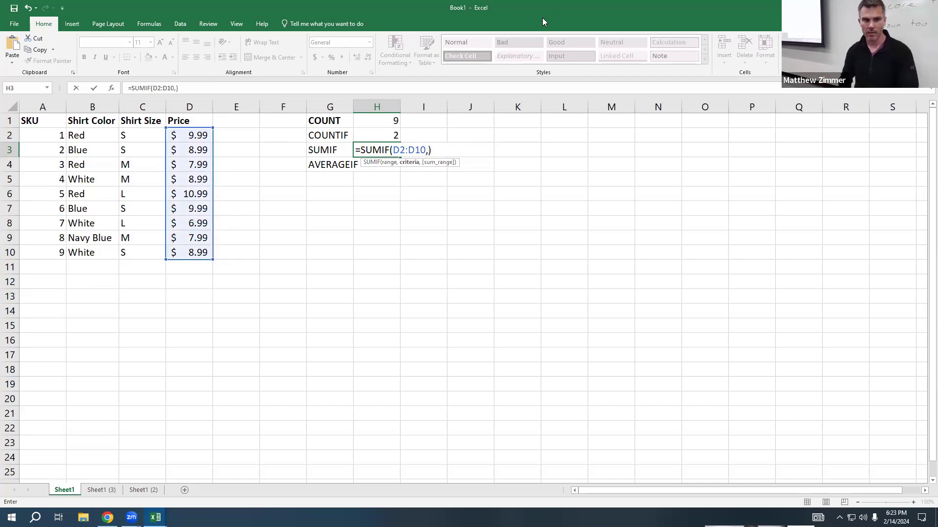
text(7.99)
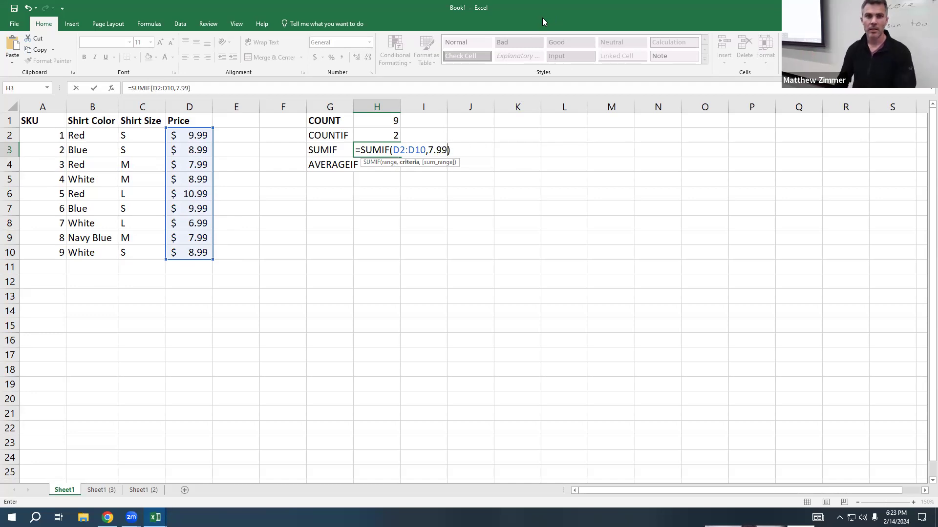
key(Return)
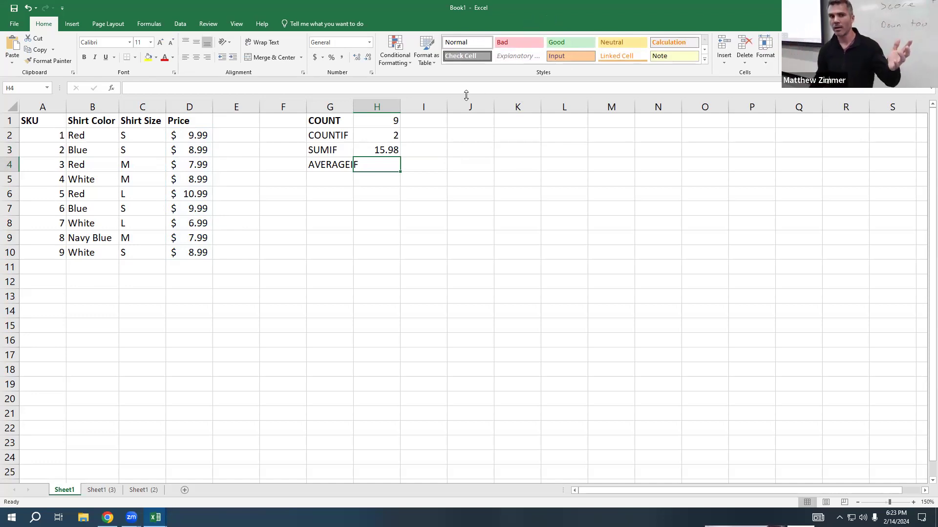
Open the SUMIF function's online help page from the H3 formula and examine its examples and argument syntax.
double_click(384, 150)
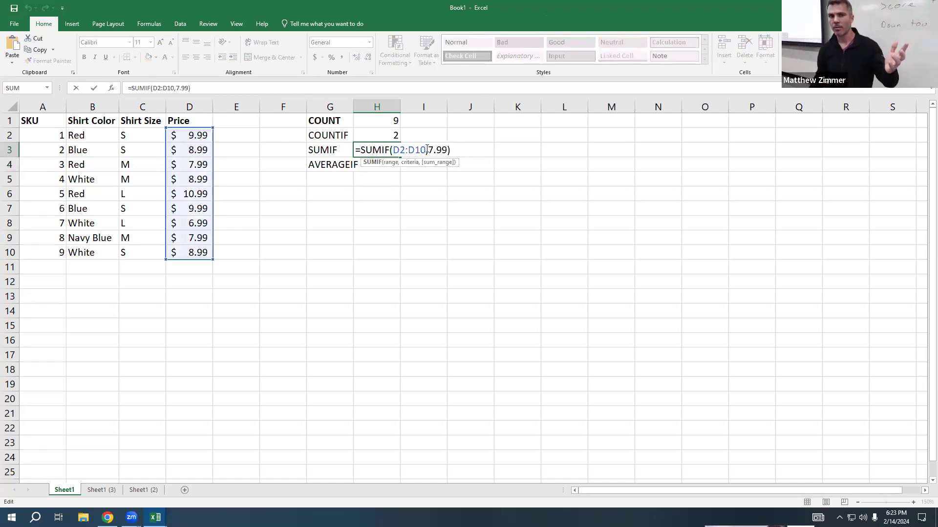
click(371, 165)
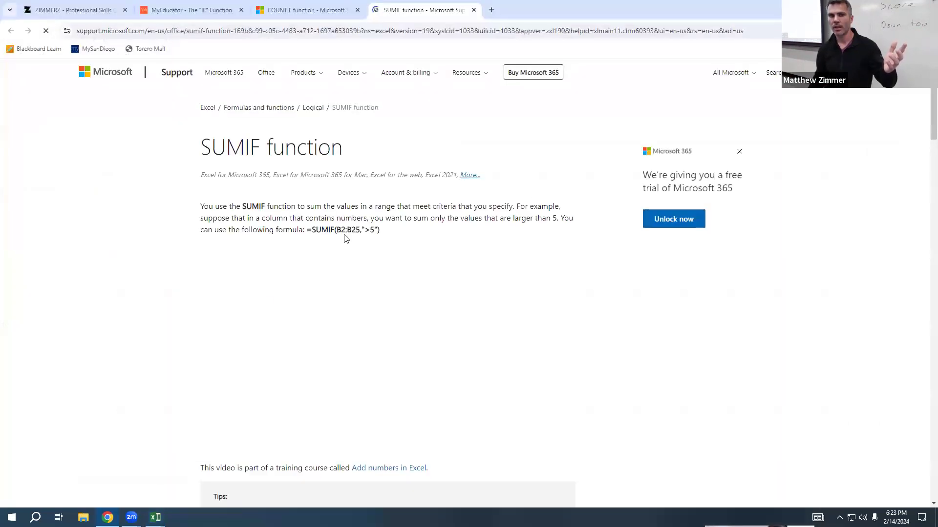
scroll(277, 312, down, 4)
scroll(278, 312, down, 12)
scroll(278, 315, up, 6)
scroll(280, 318, down, 6)
scroll(279, 317, down, 15)
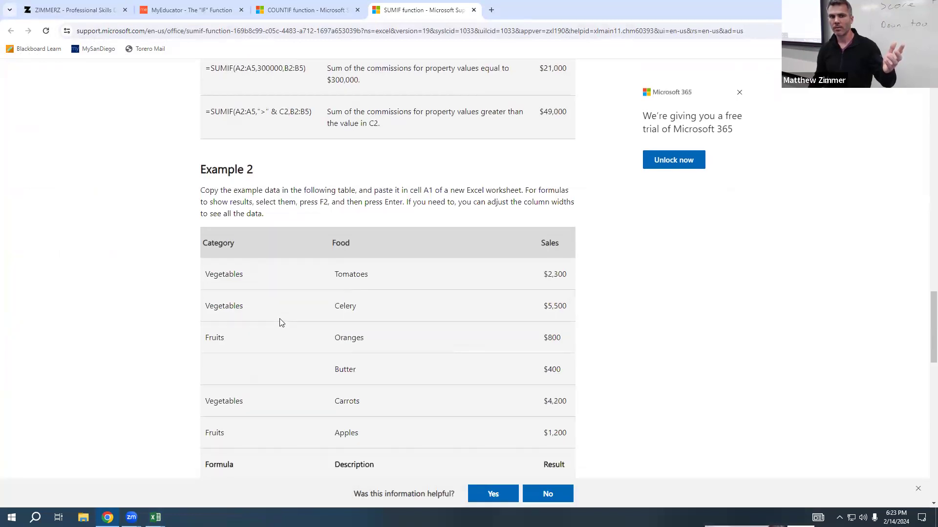
scroll(285, 318, up, 15)
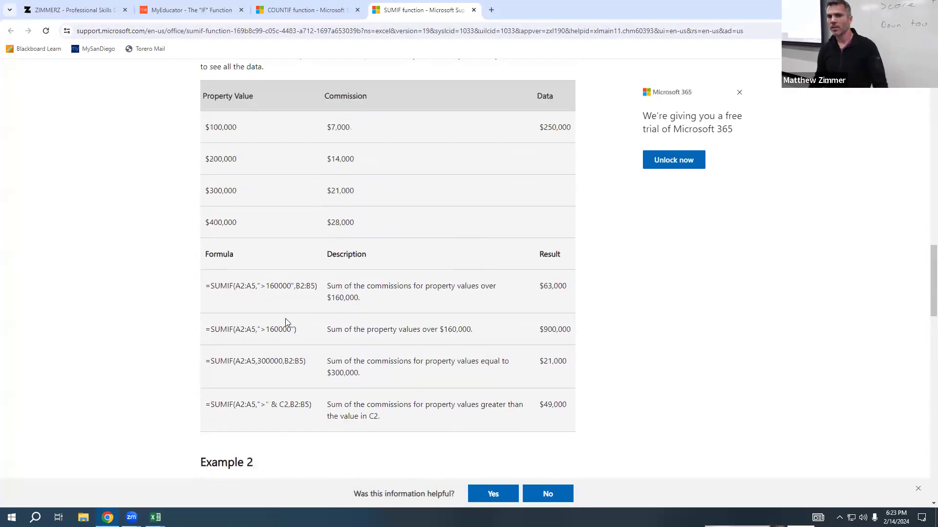
scroll(415, 292, up, 10)
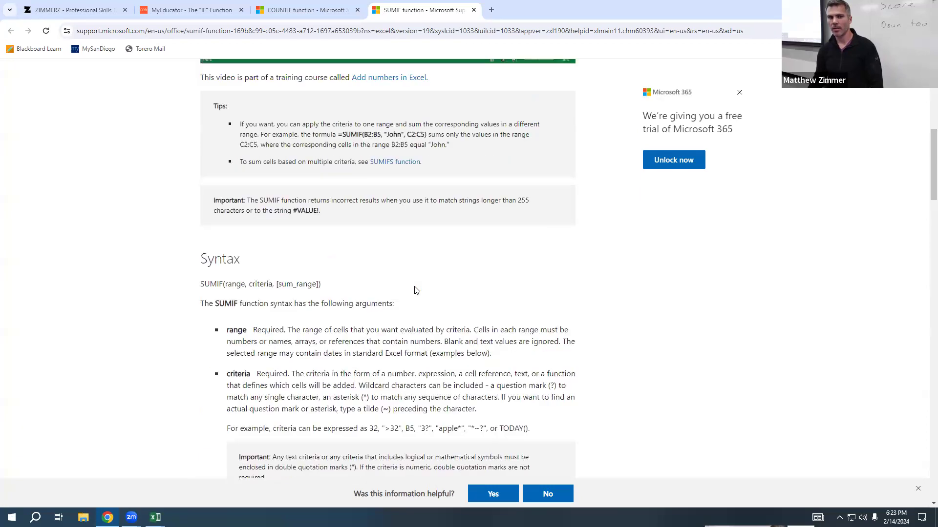
Switch back to the Book1 workbook in Excel and commit the SUMIF formula with criterion 7.99 in H3.
scroll(415, 291, up, 8)
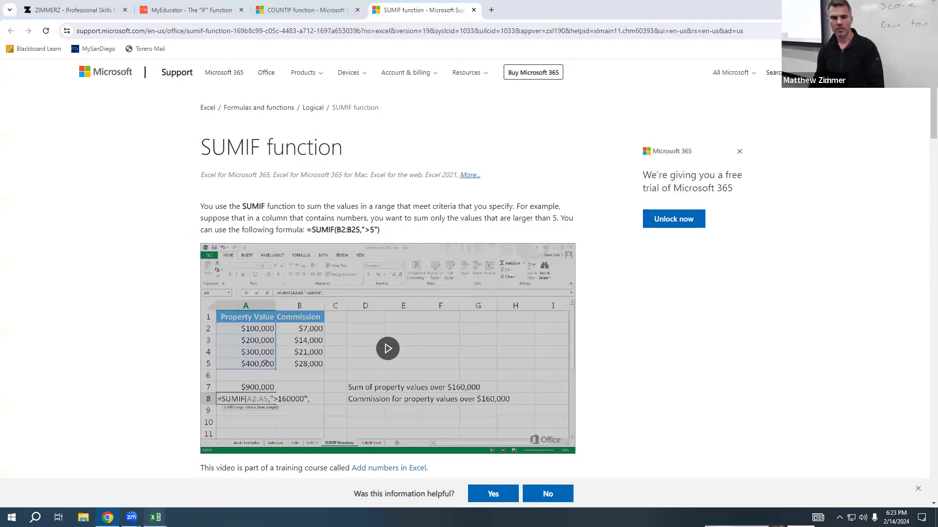
mouse_move(155, 517)
click(213, 475)
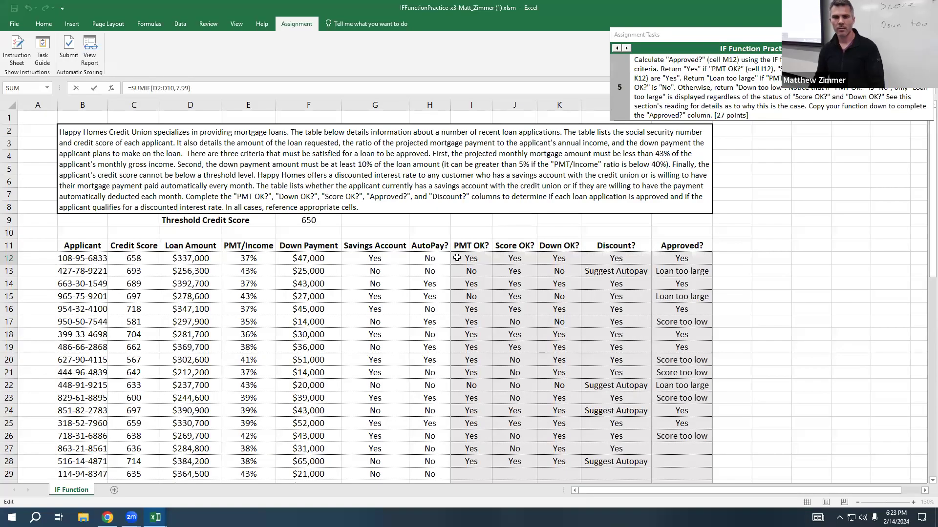
mouse_move(156, 517)
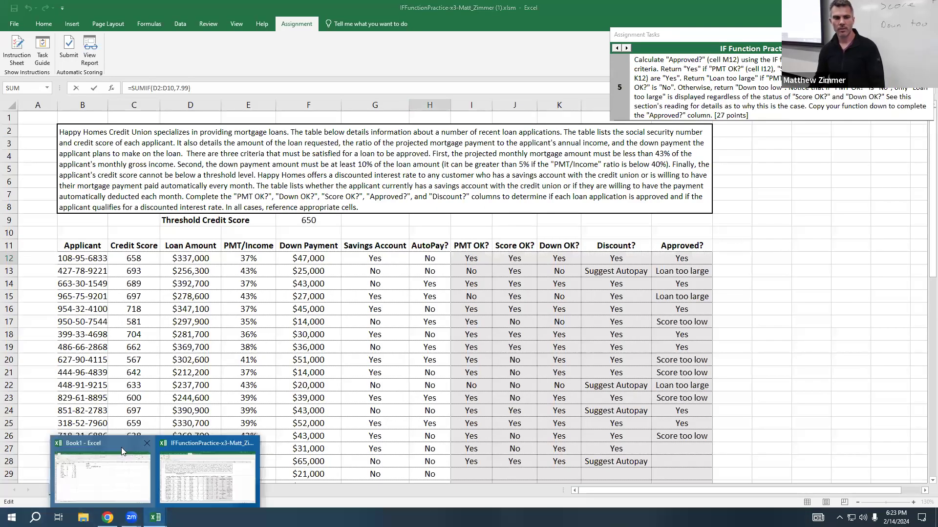
click(100, 469)
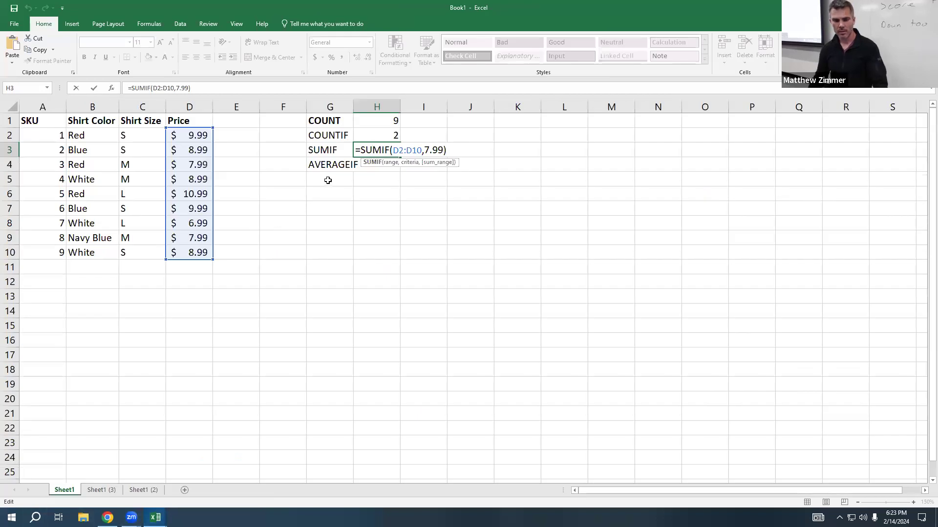
key(ctrl+Return)
Enter an AVERAGEIF formula in H4 with range C2:C10, criterion "S" and average range D2:D10.
click(376, 164)
text(=)
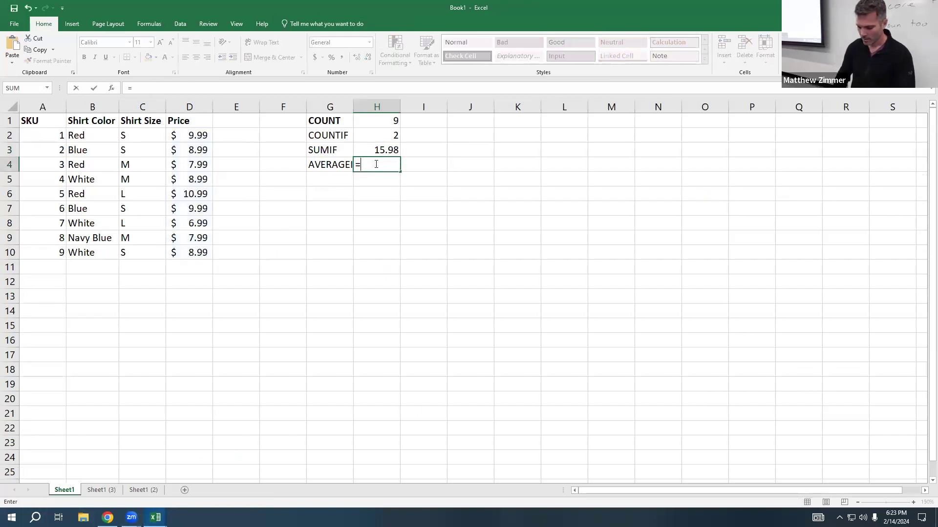
text(averageif)
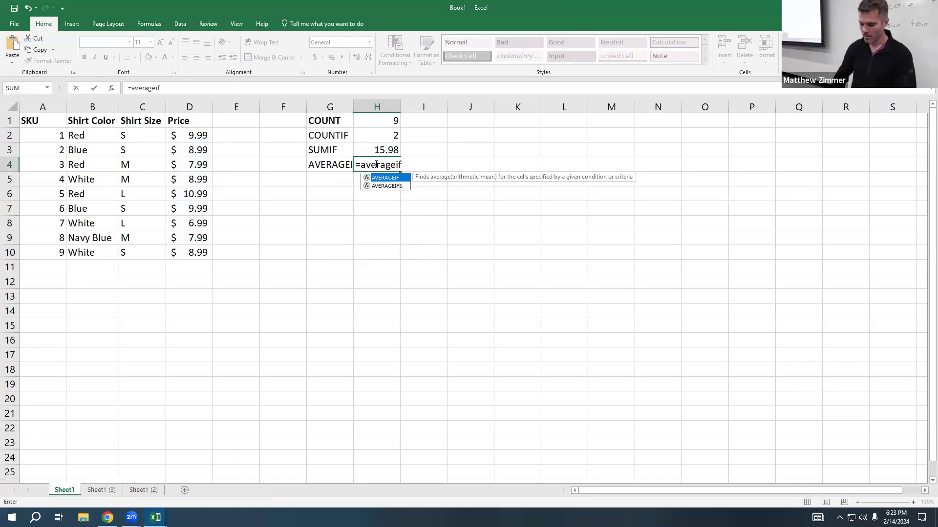
text(()
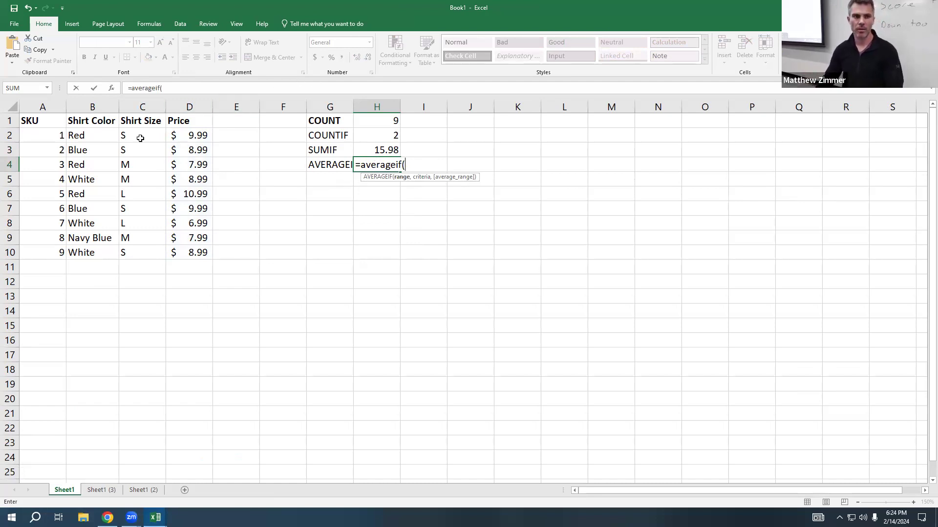
drag(136, 139, 155, 253)
text(,"S)
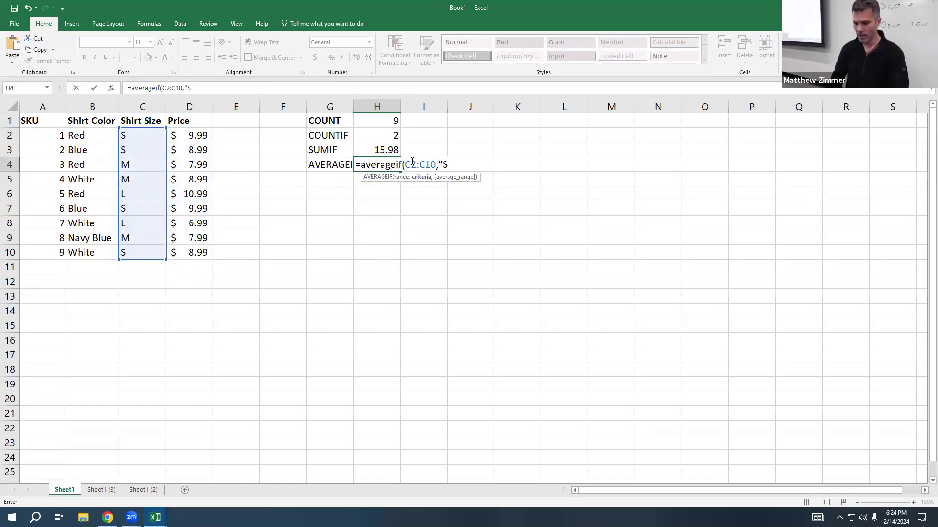
text(",)
drag(199, 138, 193, 254)
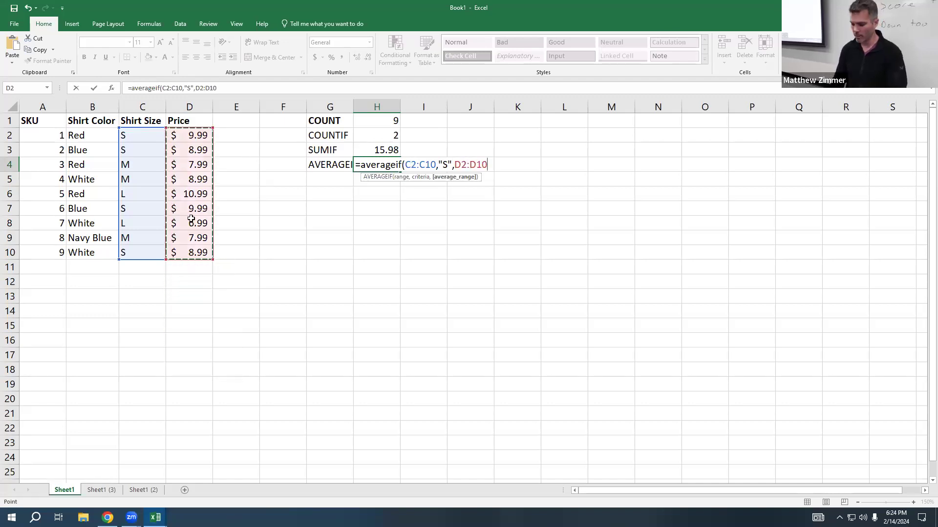
text())
key(Return)
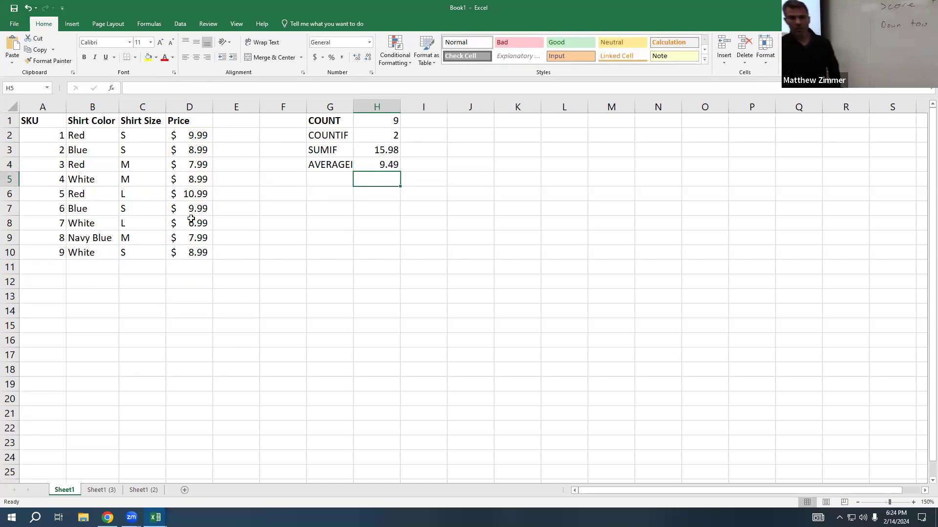
Examine the "S" criterion of the AVERAGEIF formula in H4 against the small shirts' prices in column D, leaving the formula as it was.
click(390, 166)
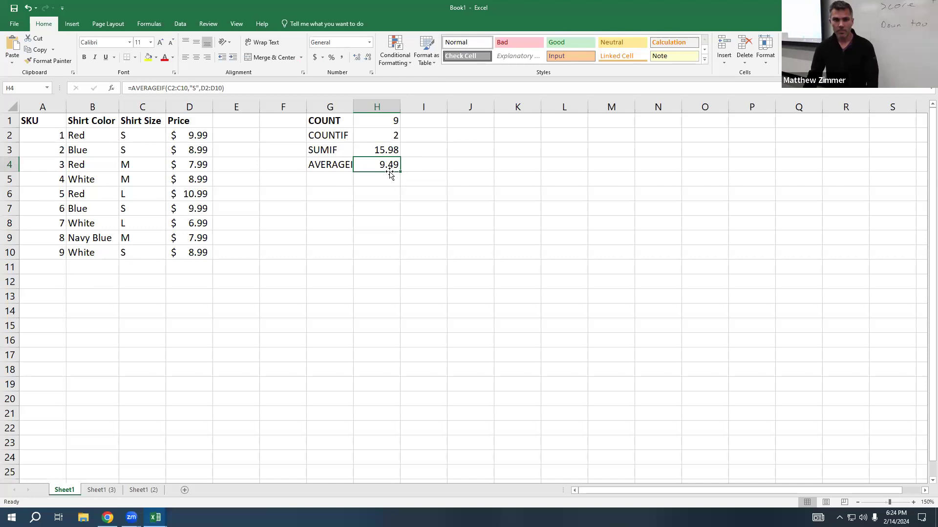
double_click(389, 166)
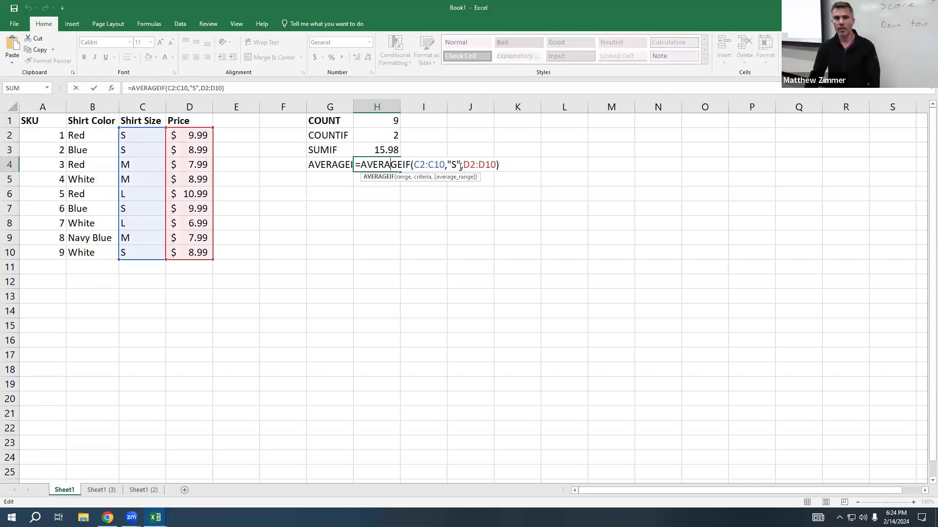
drag(460, 165, 447, 165)
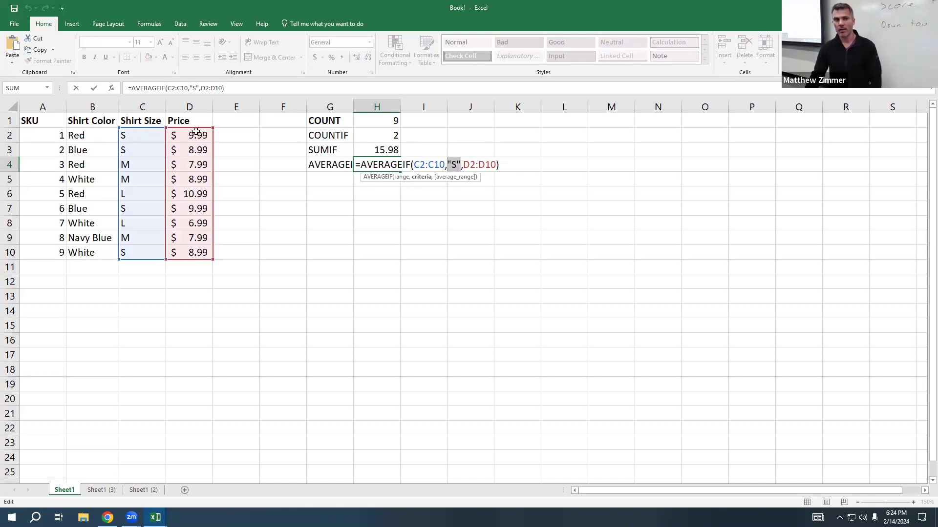
click(196, 135)
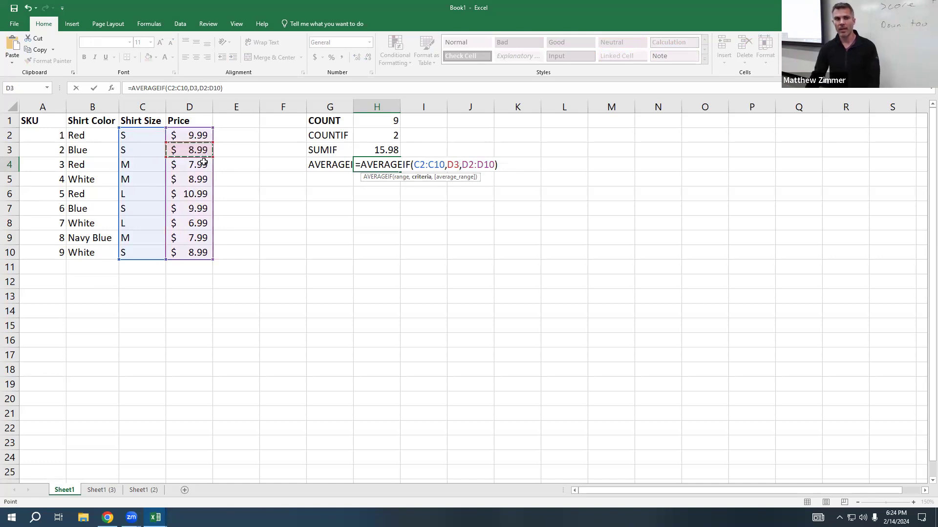
click(187, 209)
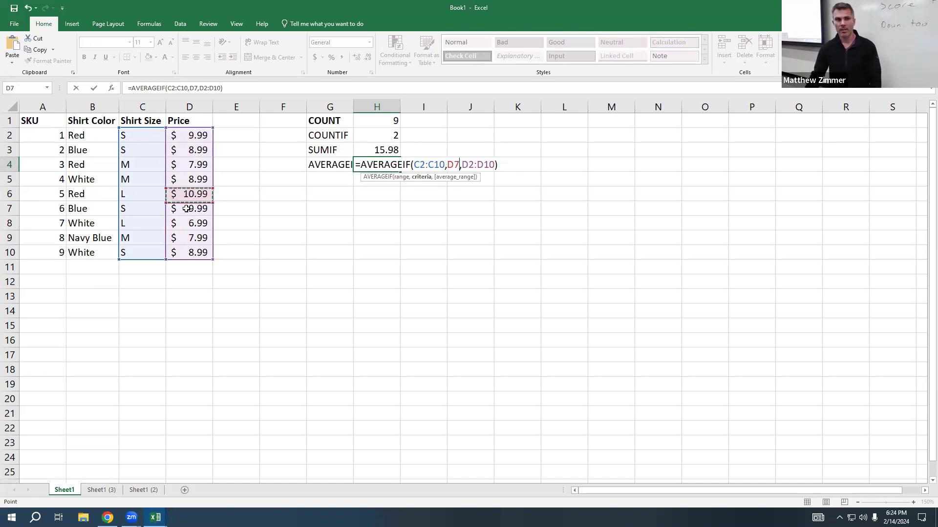
click(202, 253)
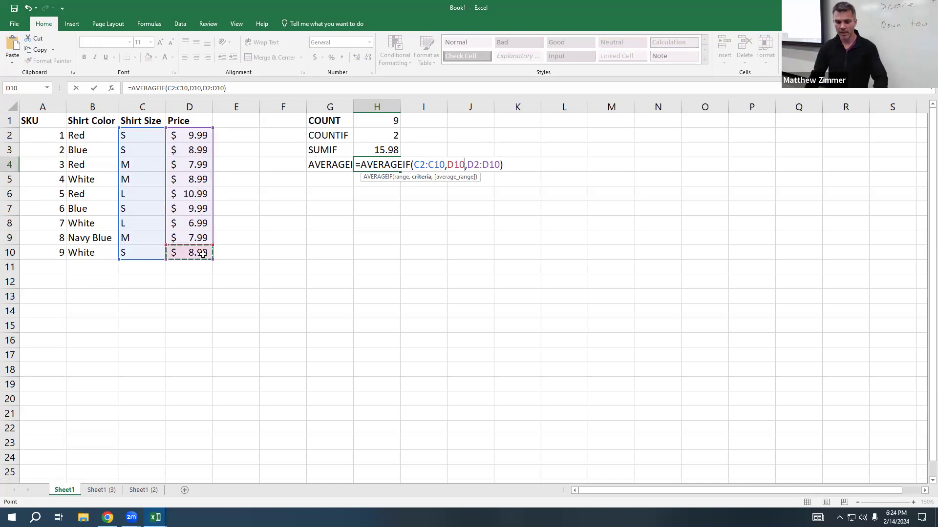
key(Escape)
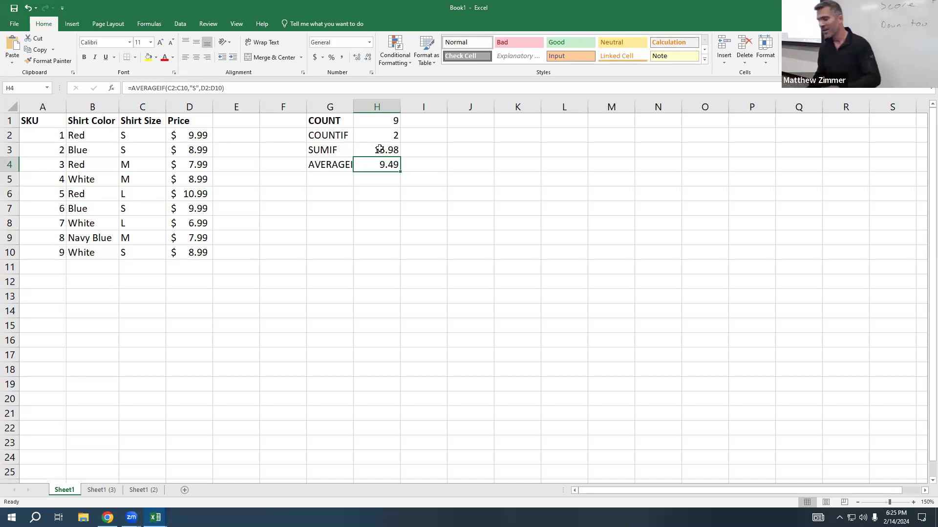
click(416, 154)
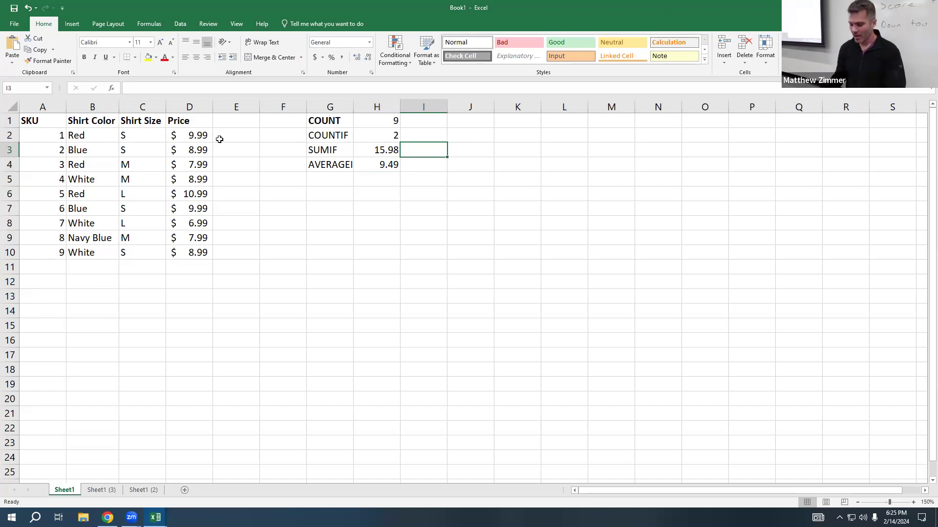
text(=)
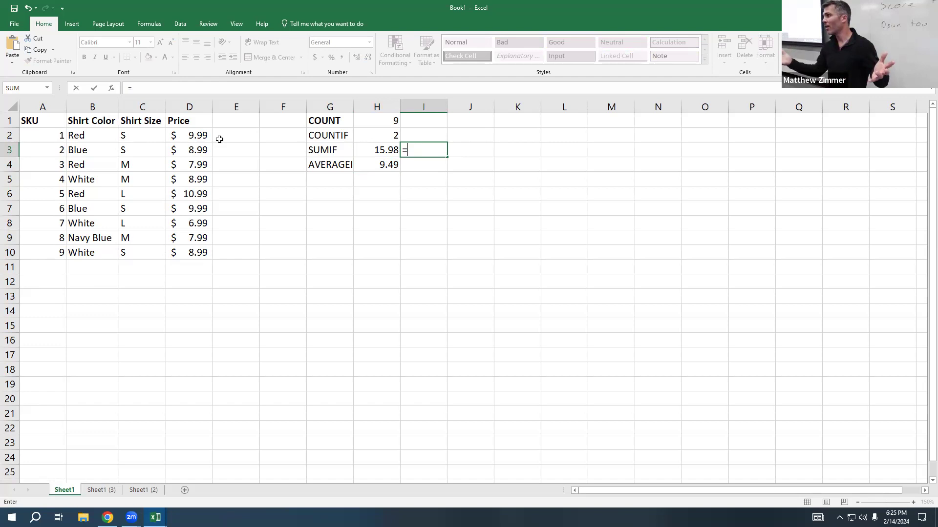
key(Escape)
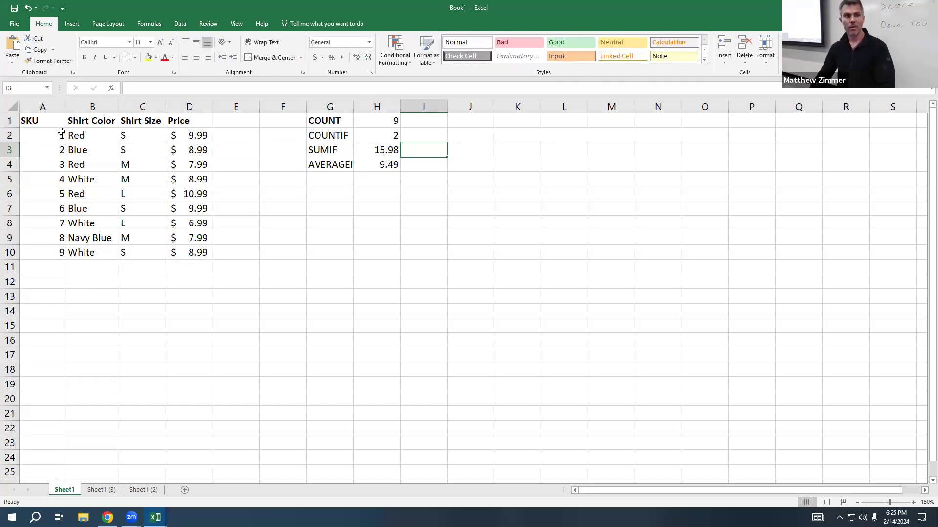
Go through the shirt records in rows 2 to 6 one by one, examining each SKU's color, size and price.
click(86, 136)
key(Left)
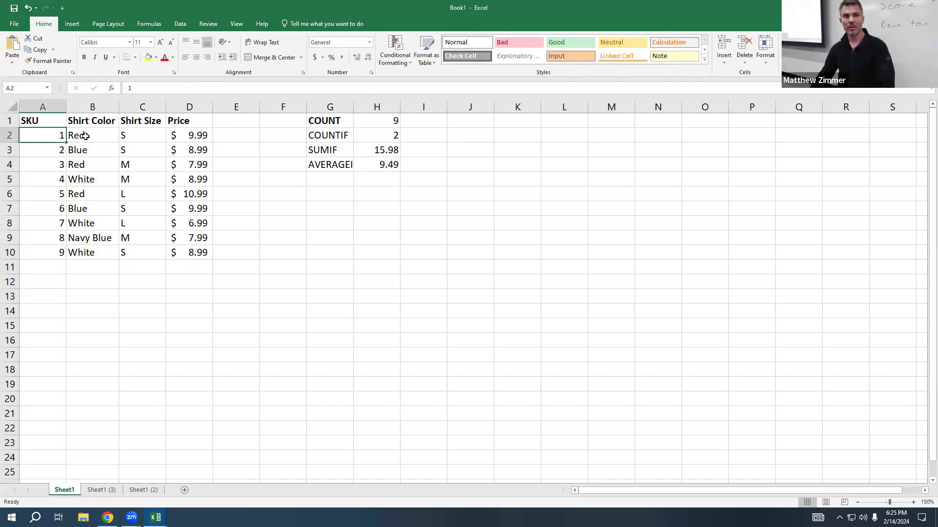
drag(85, 136, 194, 134)
drag(38, 149, 194, 150)
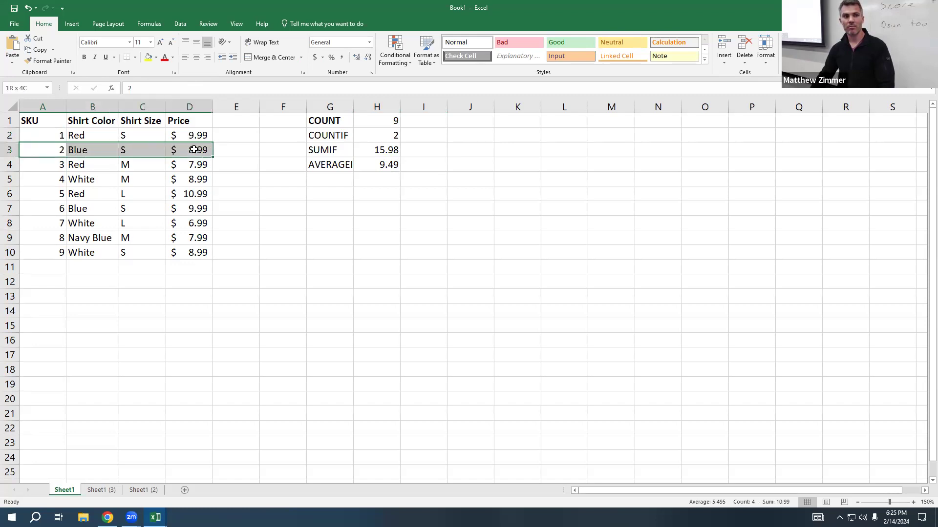
drag(42, 166, 195, 164)
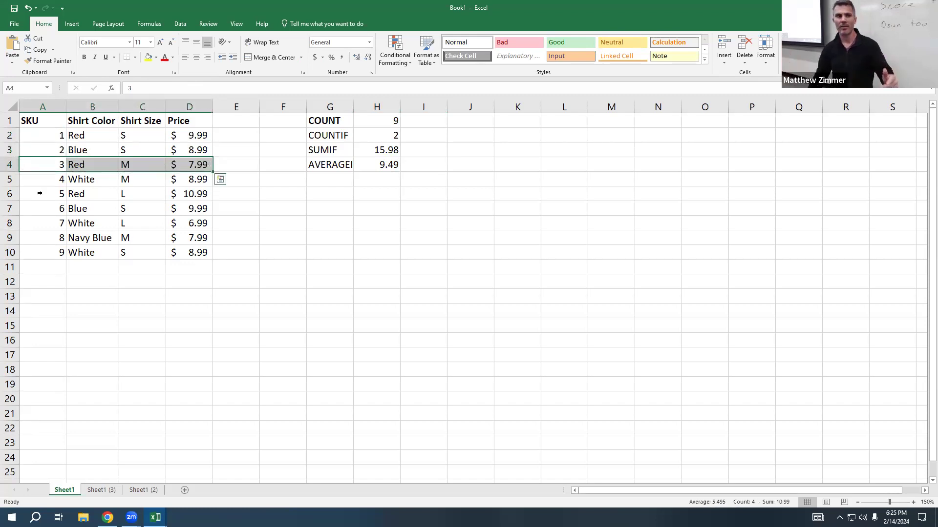
drag(35, 135, 205, 138)
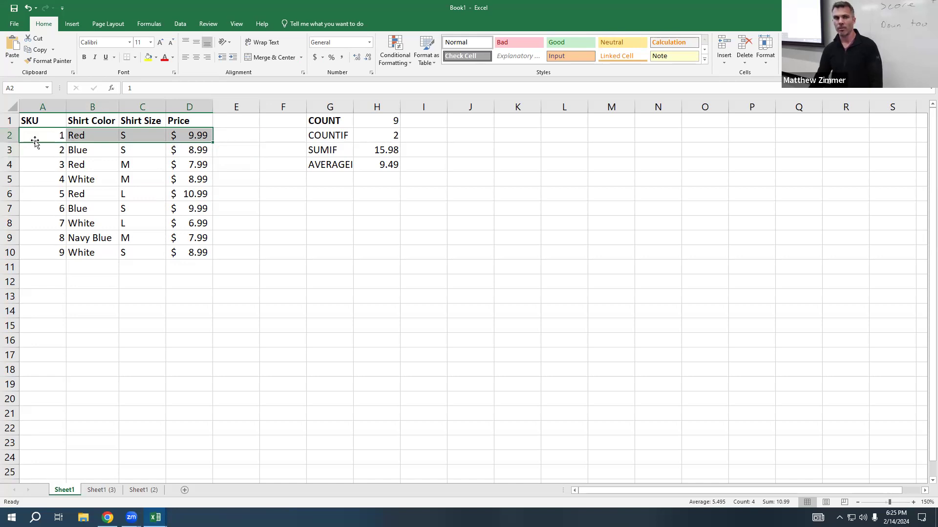
drag(44, 149, 191, 150)
drag(45, 169, 195, 165)
click(74, 165)
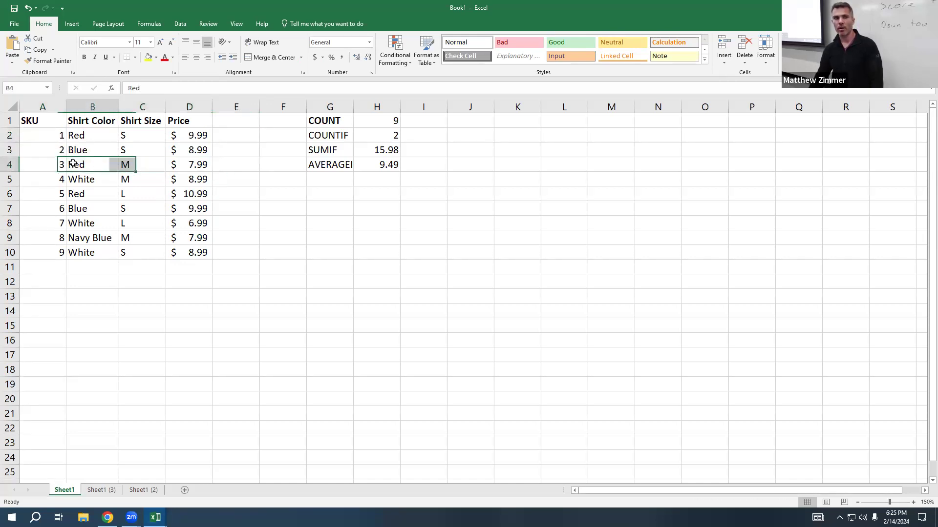
click(126, 163)
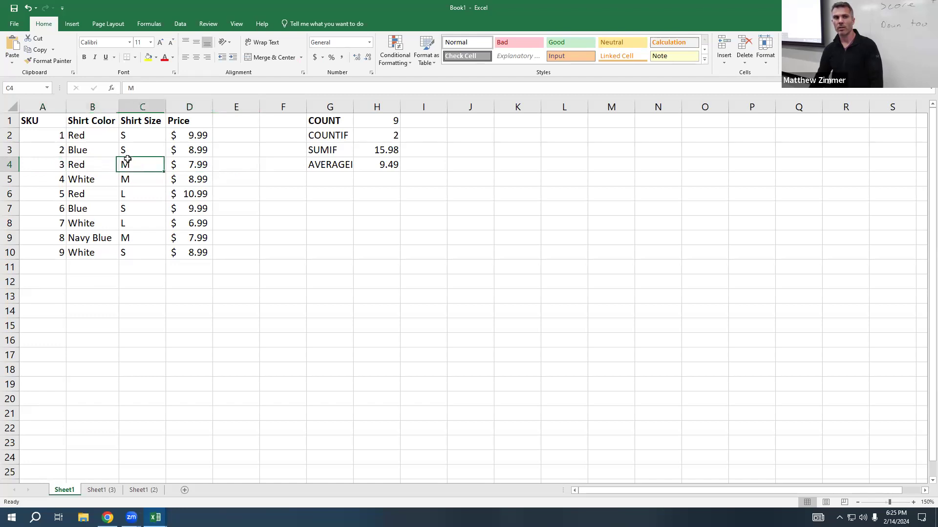
click(186, 164)
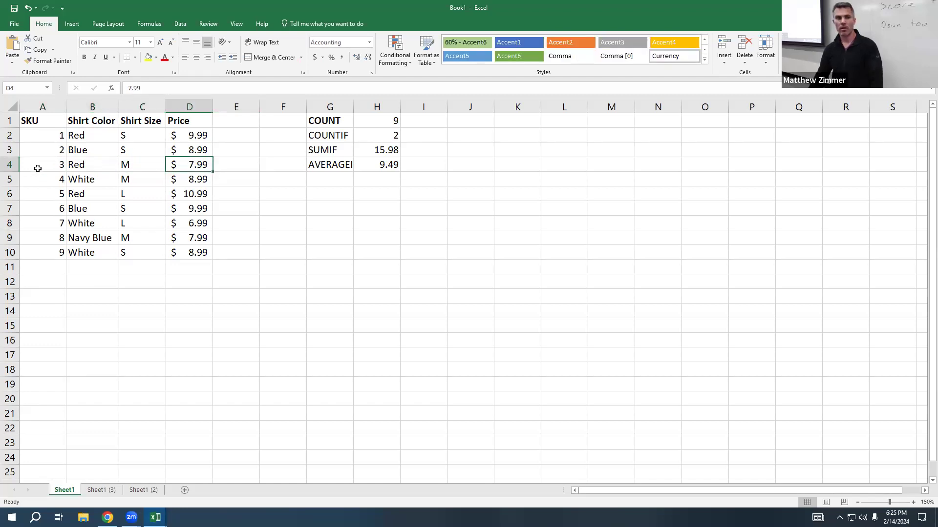
drag(37, 168, 191, 165)
drag(56, 182, 198, 179)
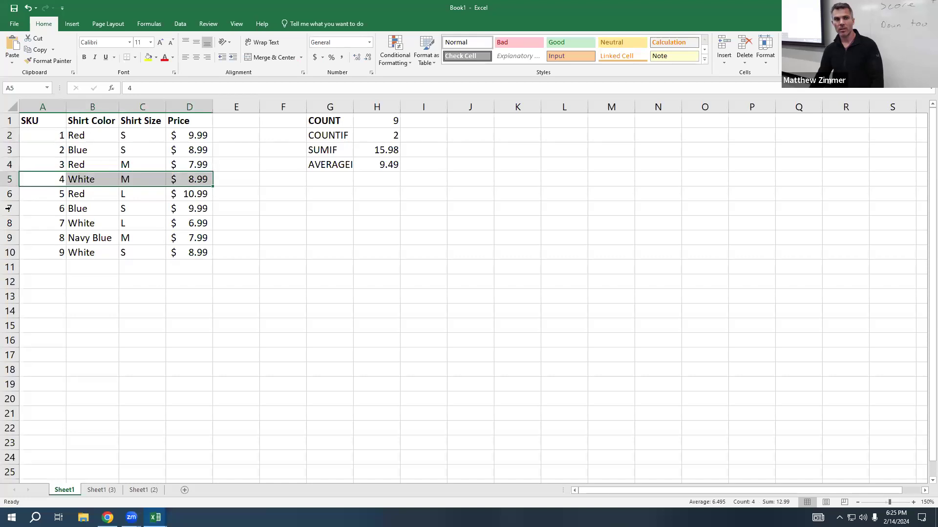
drag(31, 192, 172, 198)
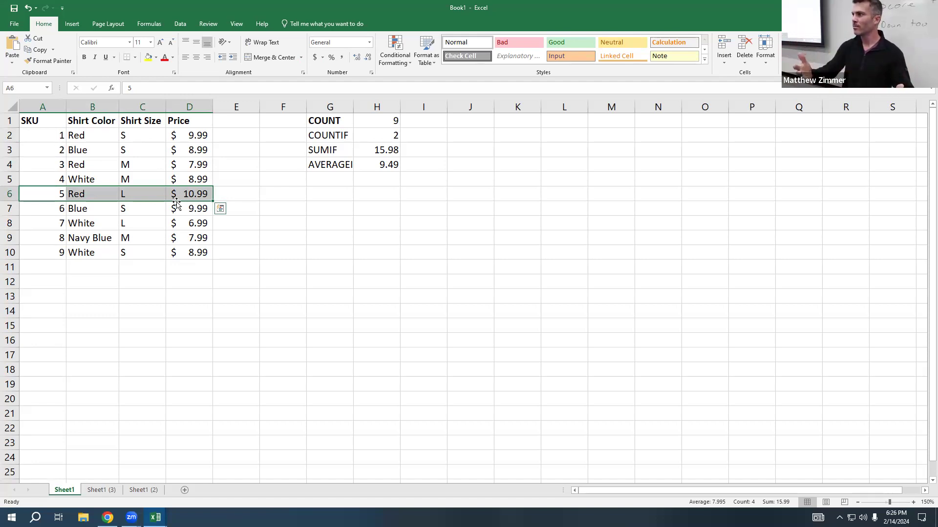
Enter a manual average of the four small shirts' prices in I4 with the formula =(D2+D3+D7+D10)/4.
click(429, 162)
text(=)
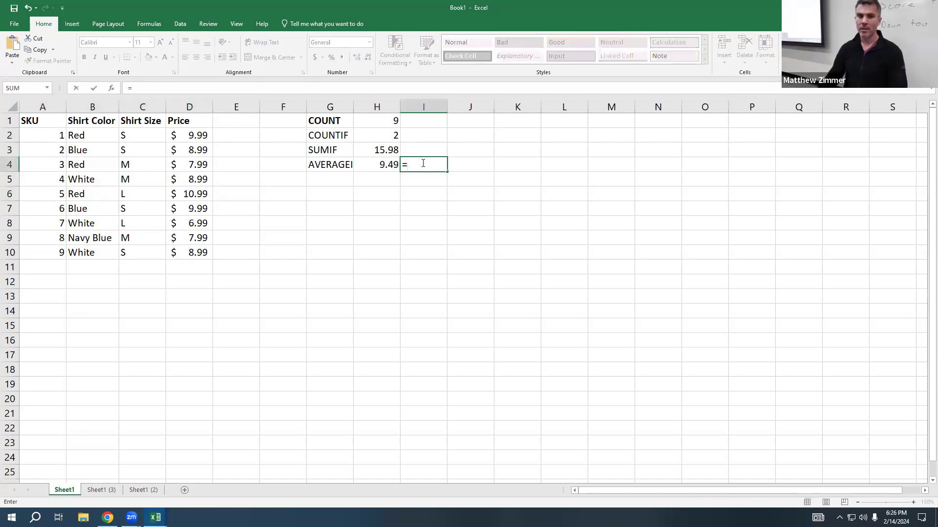
click(191, 138)
text(+)
click(196, 149)
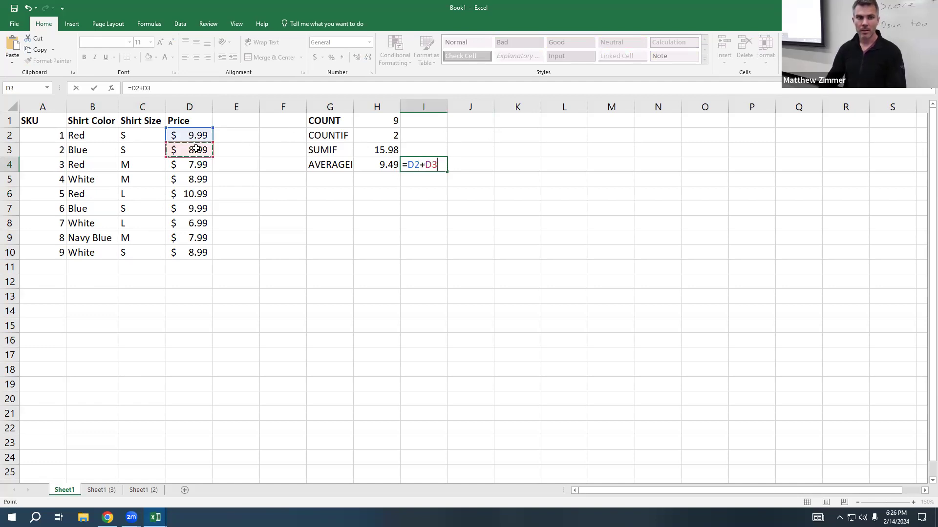
text(+)
click(199, 207)
text(+)
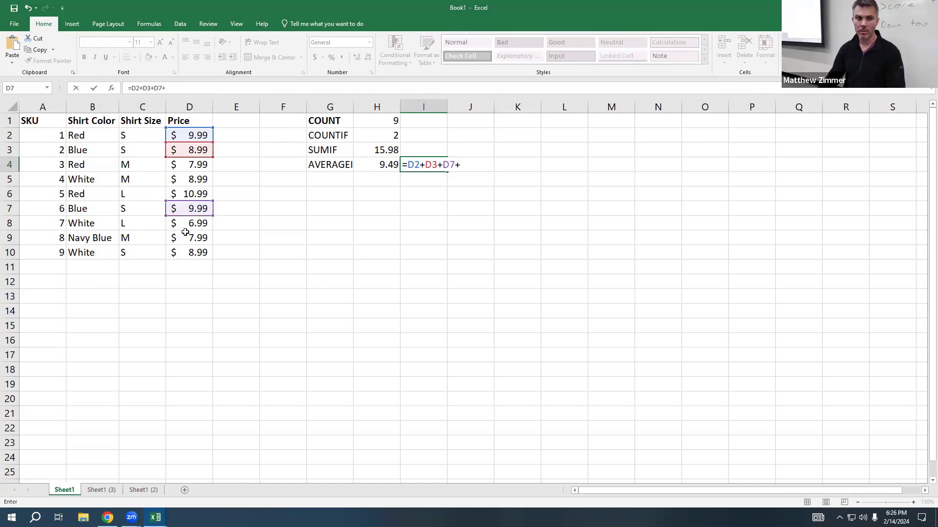
click(194, 252)
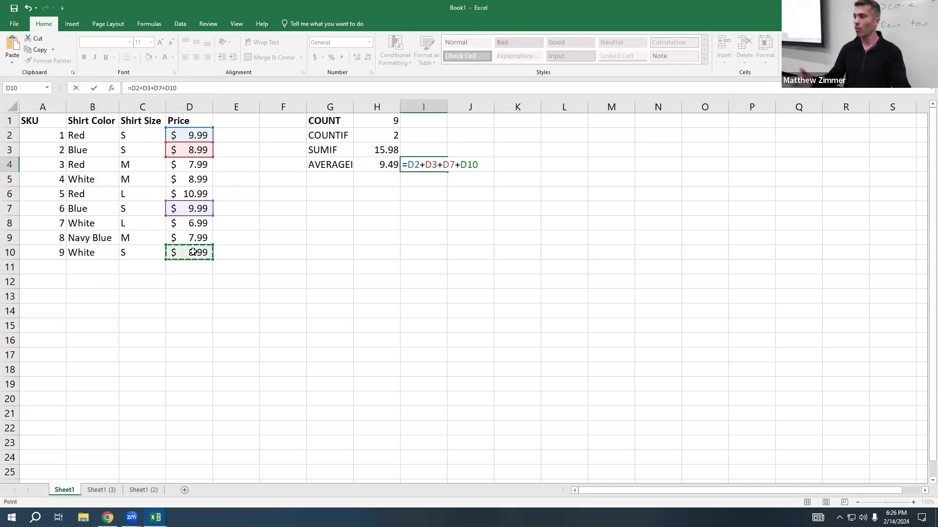
text())
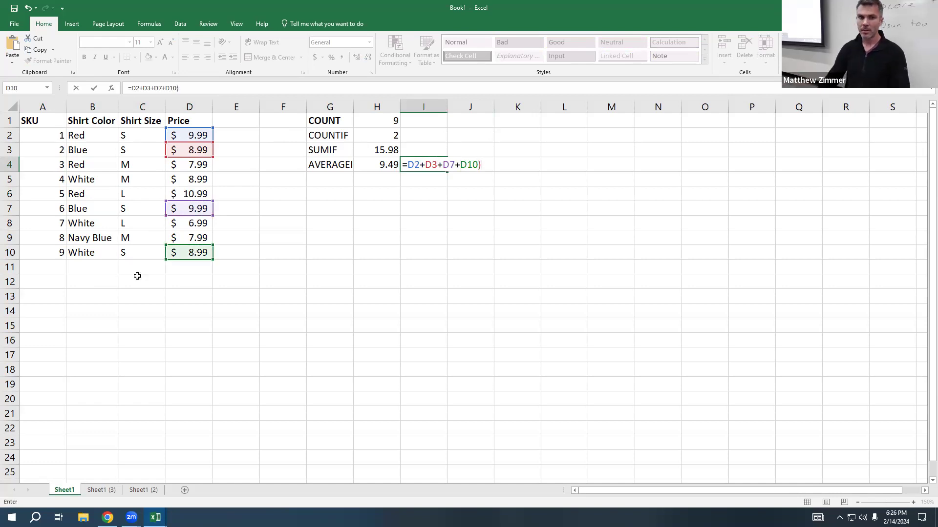
click(403, 161)
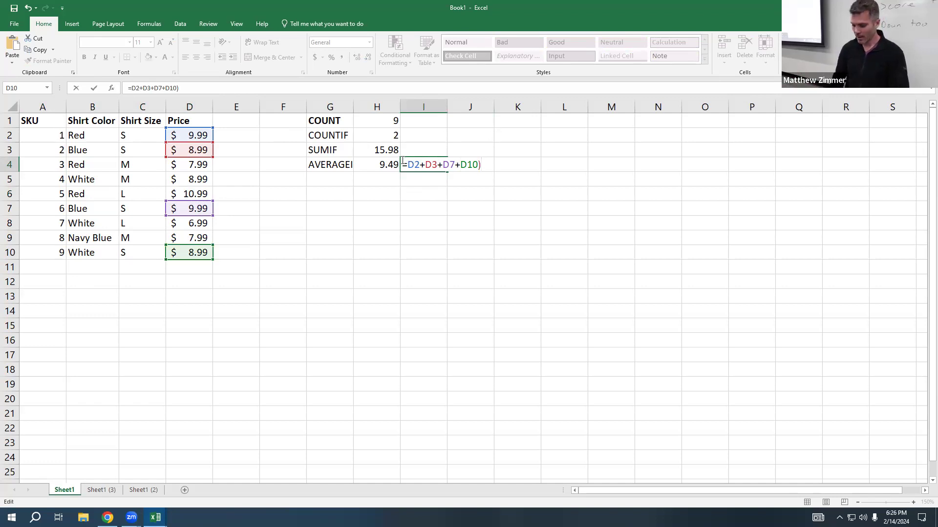
text(()
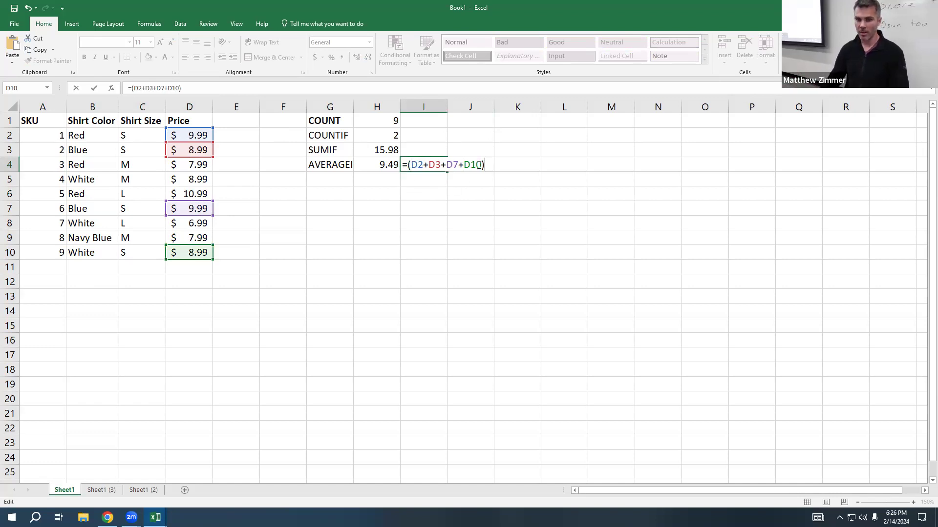
text(/4)
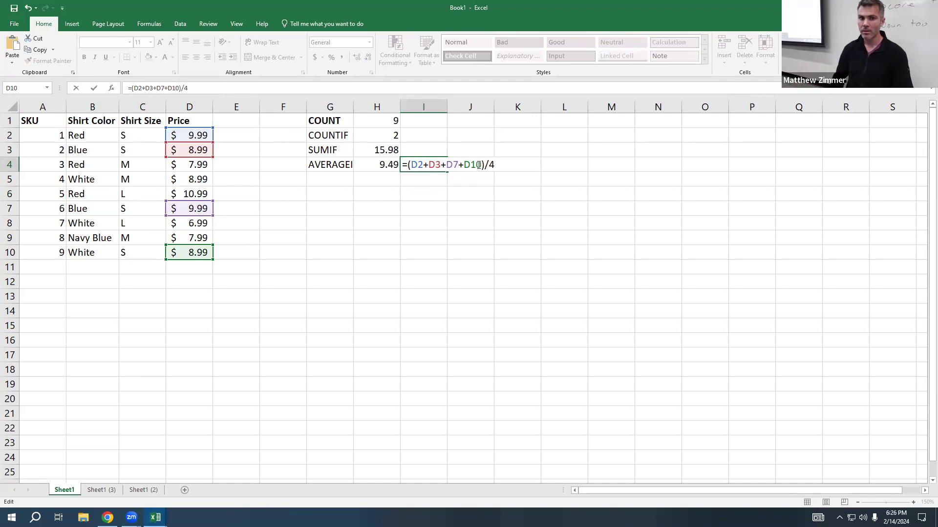
key(Return)
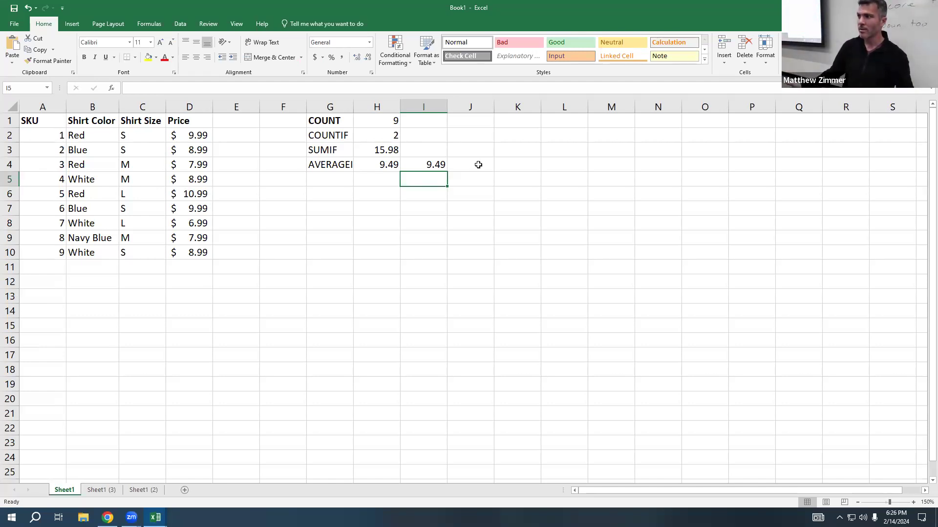
Delete the manual average formula from I4.
click(423, 164)
key(Delete)
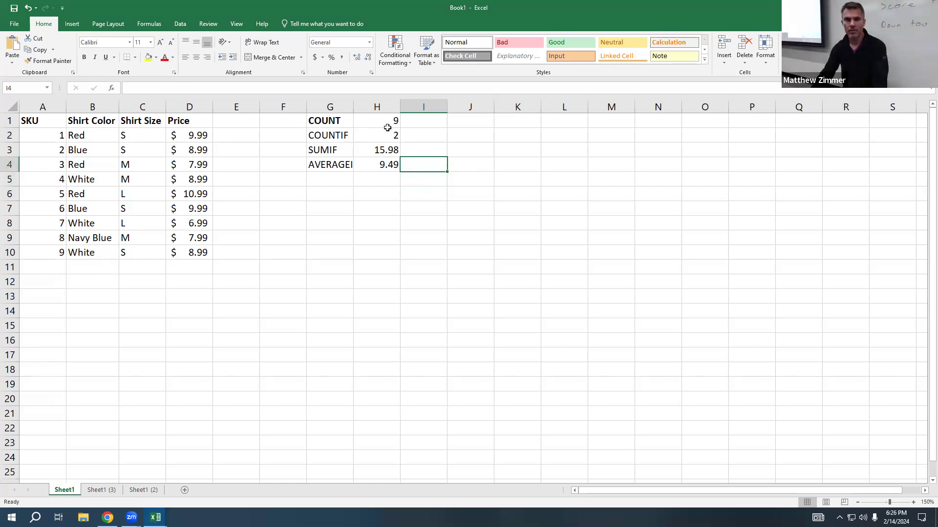
click(449, 132)
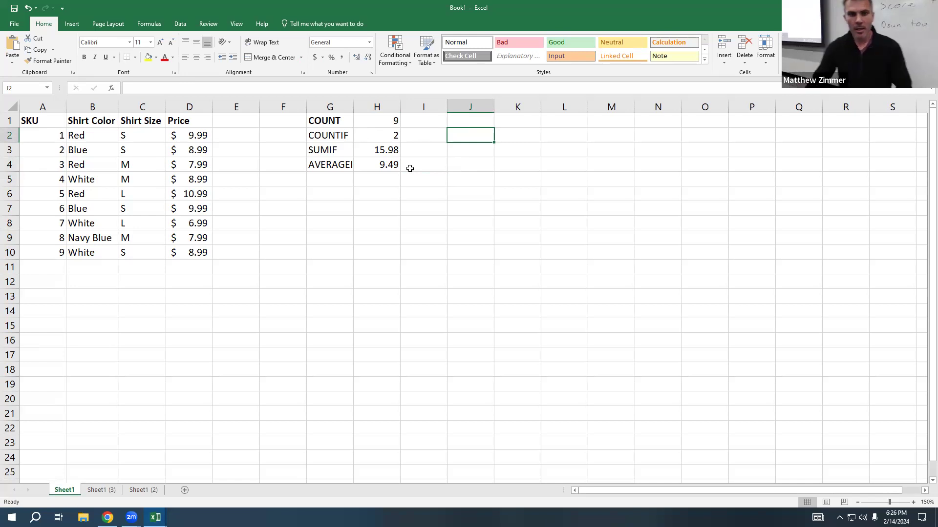
Open the COUNTIF help article from the formula in H2 and read its description and simplest form.
click(386, 136)
double_click(385, 135)
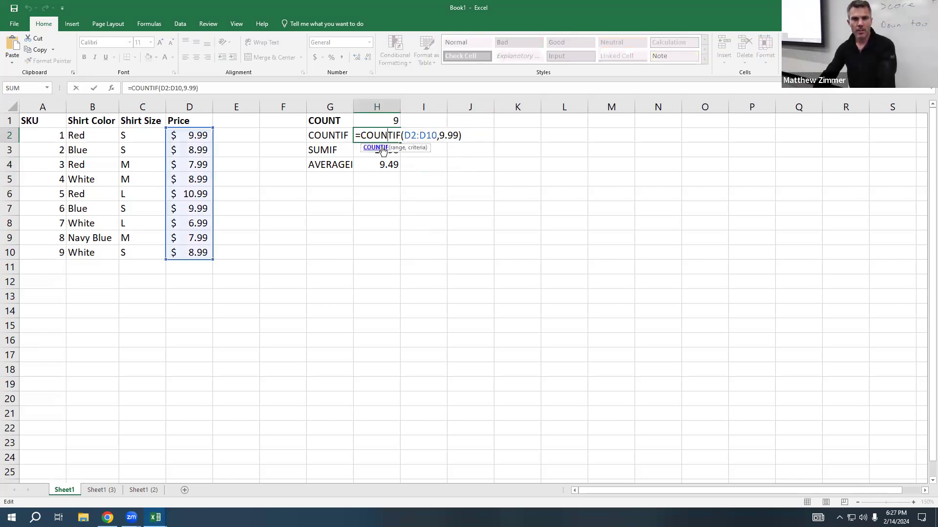
click(389, 147)
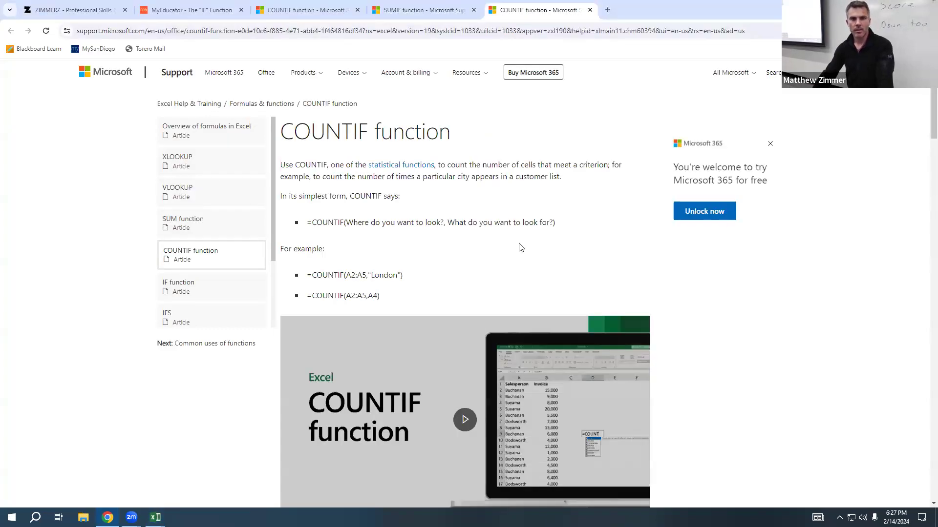
scroll(520, 248, down, 7)
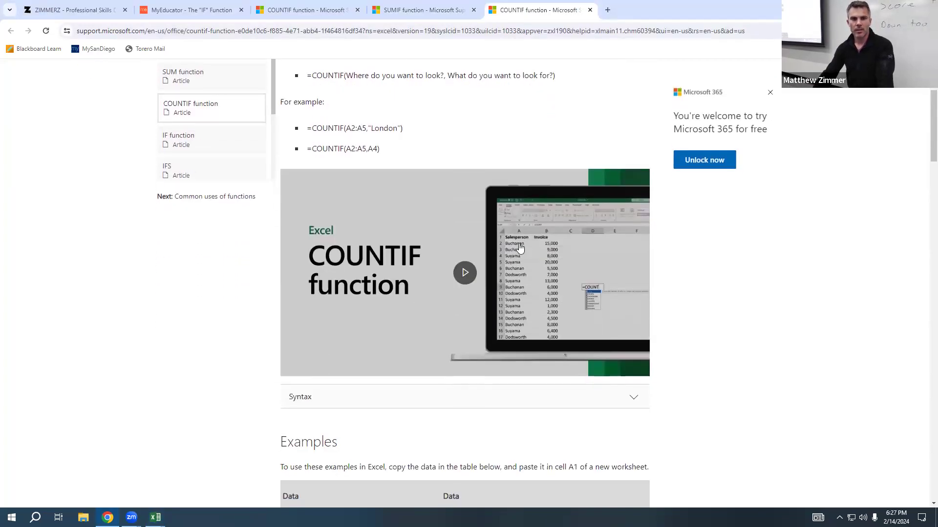
scroll(520, 247, down, 12)
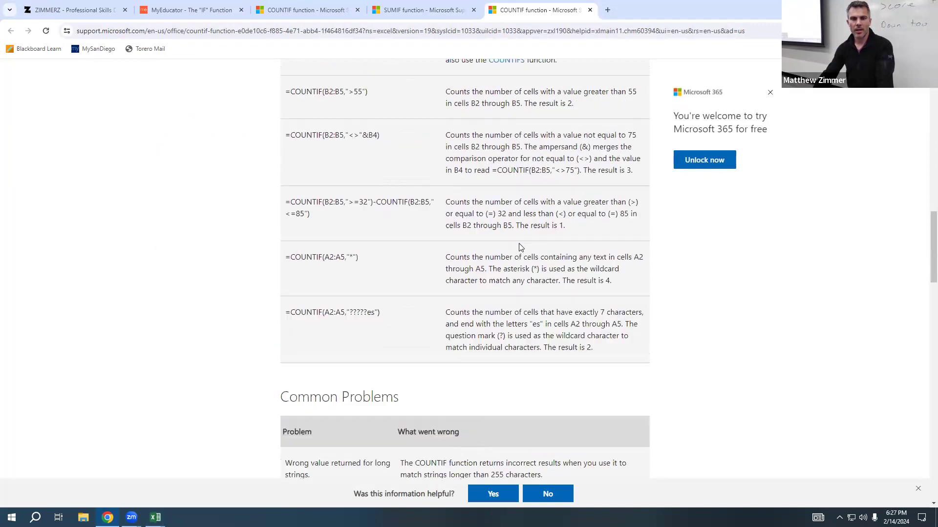
scroll(521, 248, up, 10)
scroll(521, 247, up, 9)
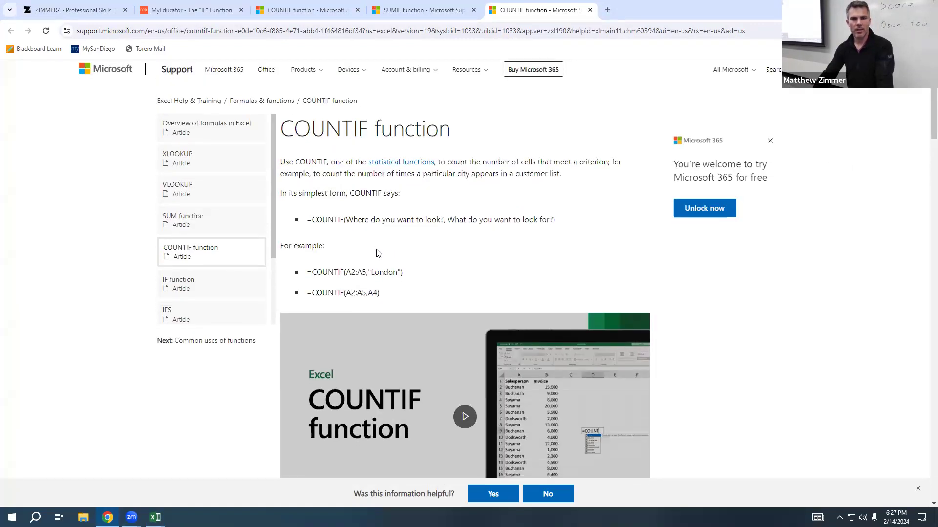
scroll(377, 254, down, 2)
scroll(377, 254, down, 4)
scroll(377, 254, up, 4)
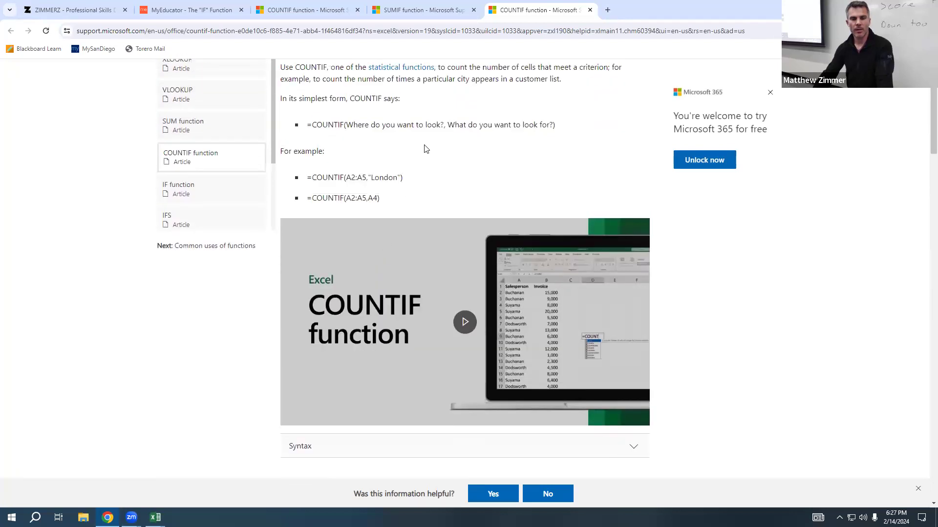
scroll(390, 204, up, 3)
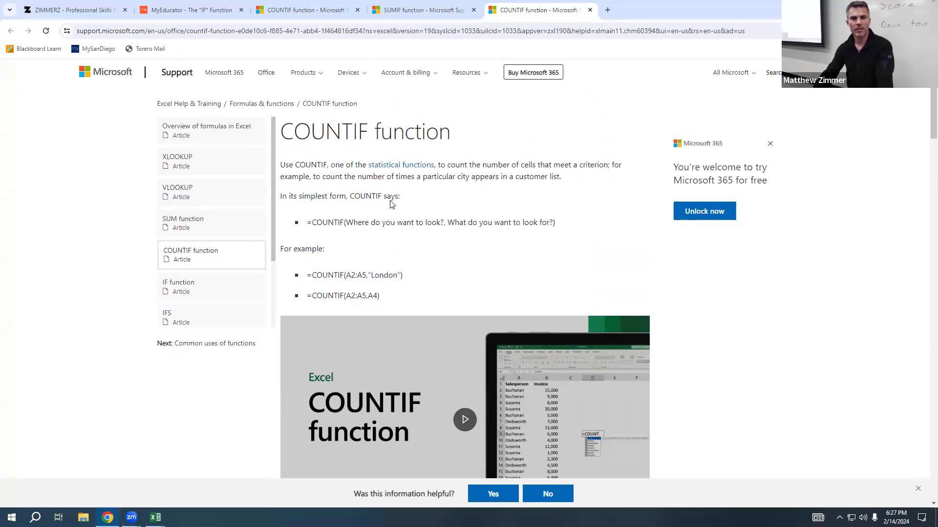
Examine the article's example formulas, highlighting the ">55" criterion and the A2:A5 range.
scroll(408, 215, down, 7)
scroll(407, 215, down, 11)
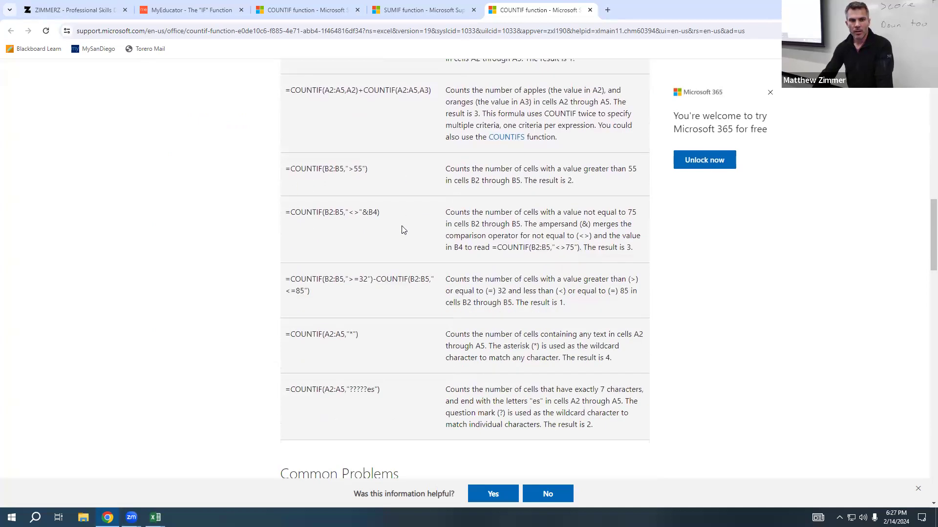
scroll(403, 229, up, 2)
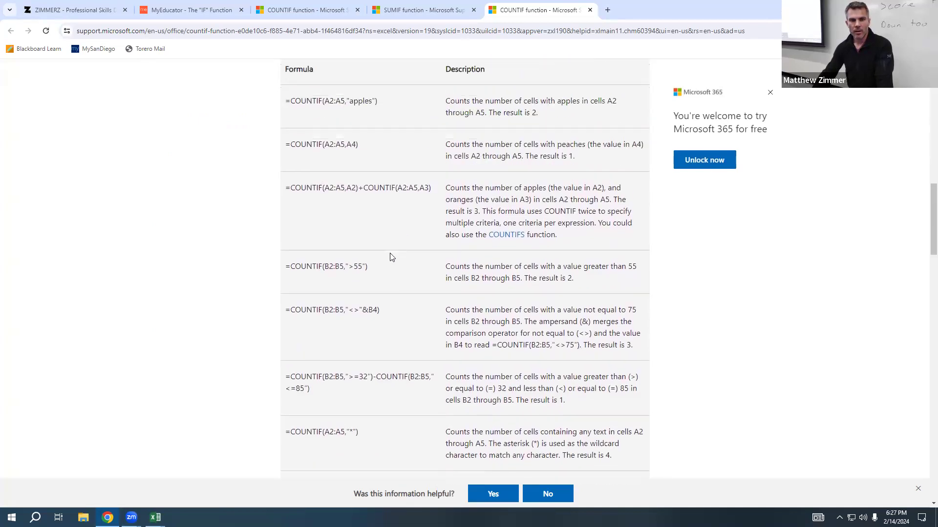
drag(344, 267, 365, 267)
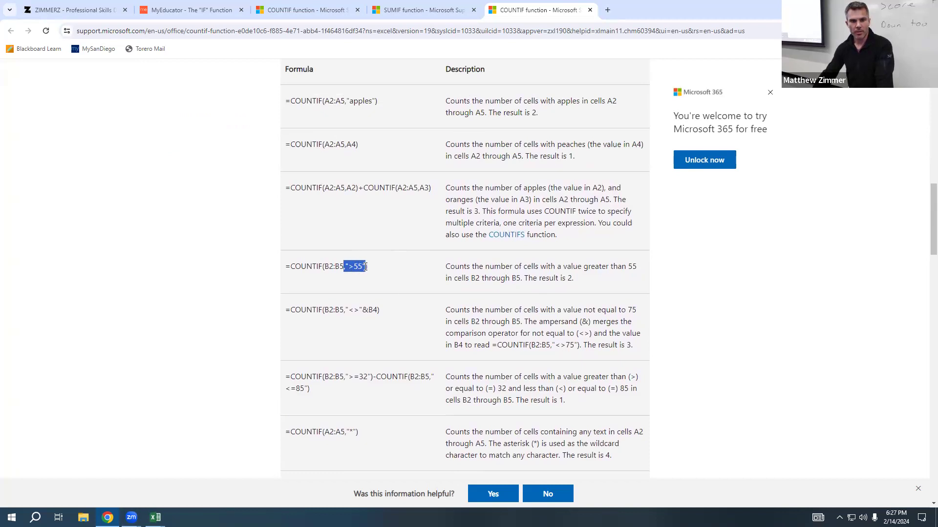
scroll(376, 285, up, 3)
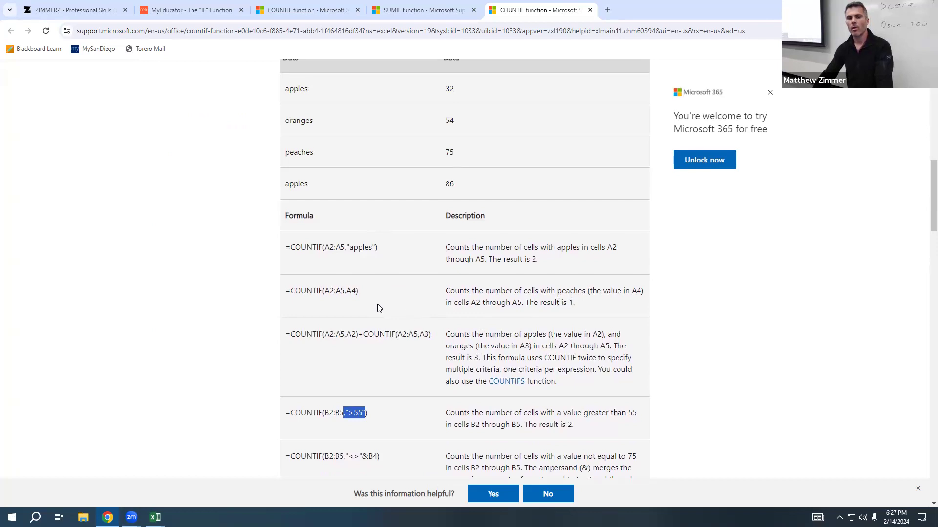
drag(324, 290, 347, 290)
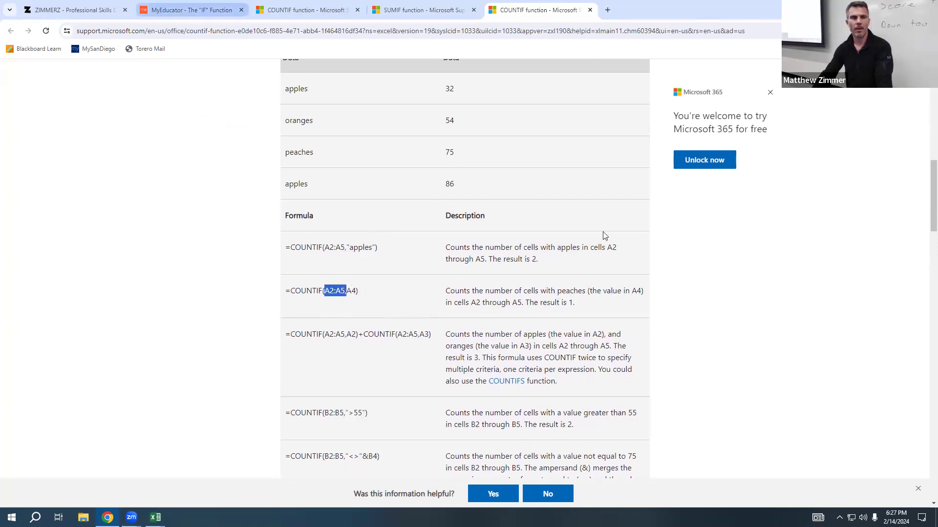
Switch back to the Book1 workbook in Excel and examine the D2:D10 range in the COUNTIF formula in H2.
click(155, 517)
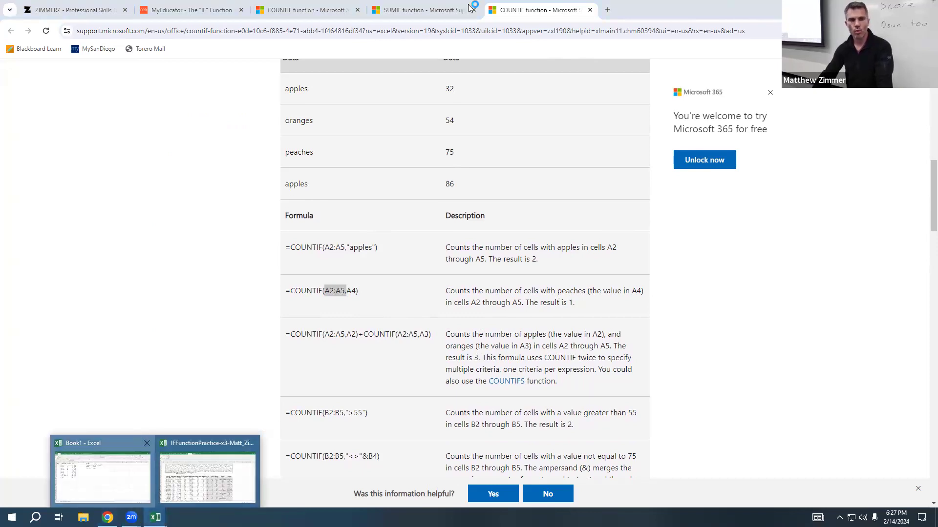
click(141, 476)
click(440, 137)
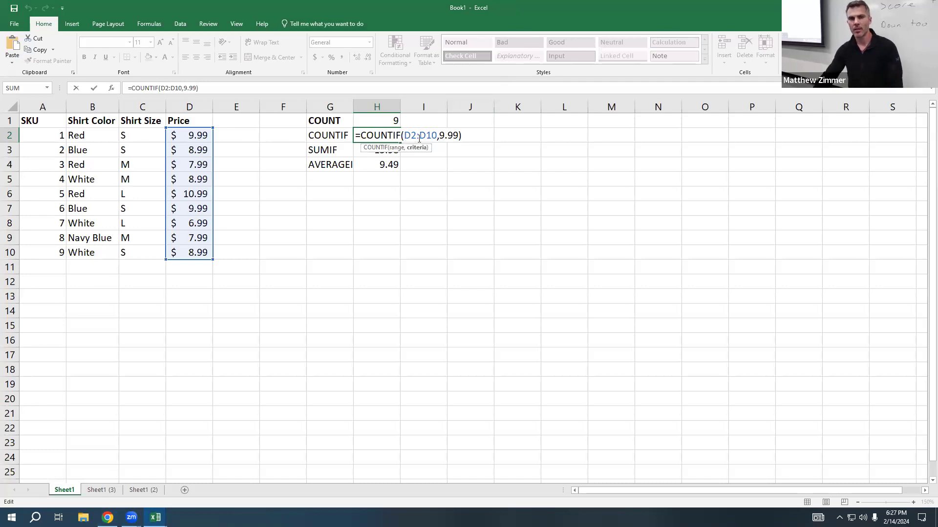
drag(404, 136, 438, 136)
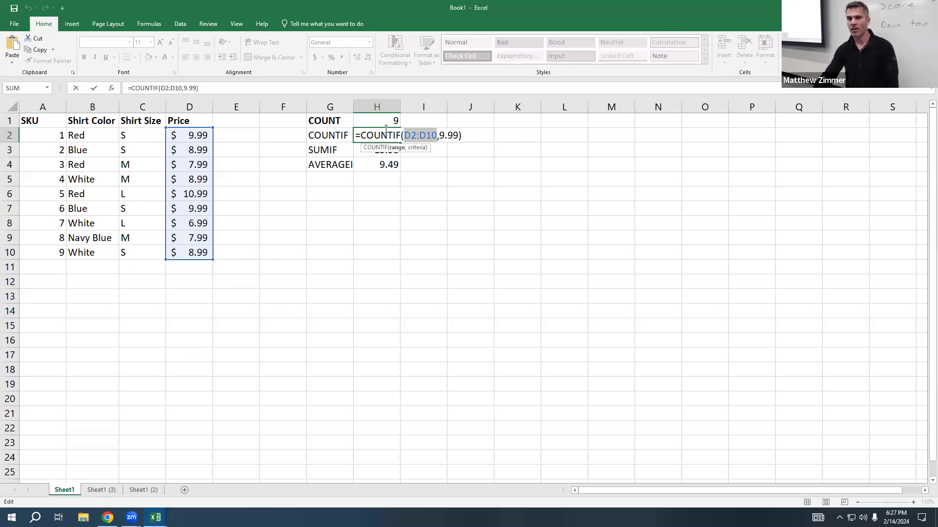
Change the criterion of the COUNTIF formula in H2 to ">8", enclosed in quotation marks, and commit the formula.
click(454, 135)
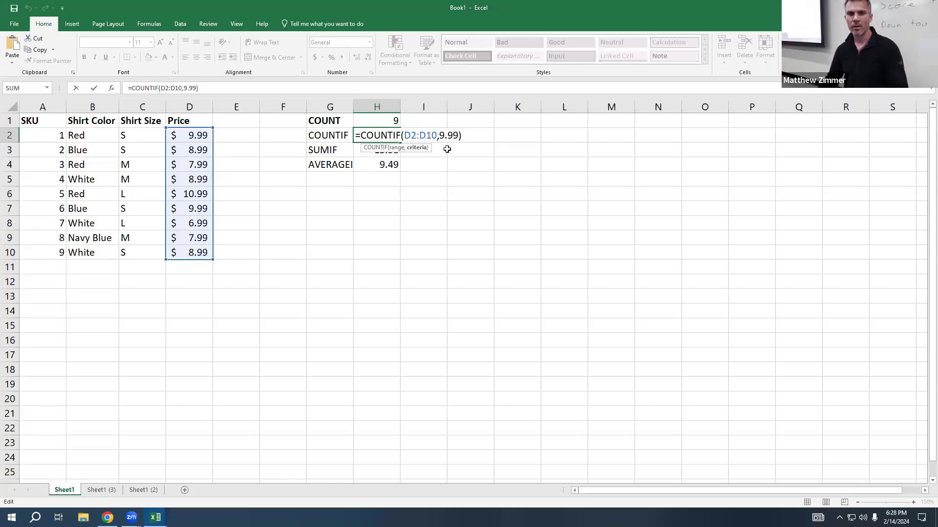
text(")
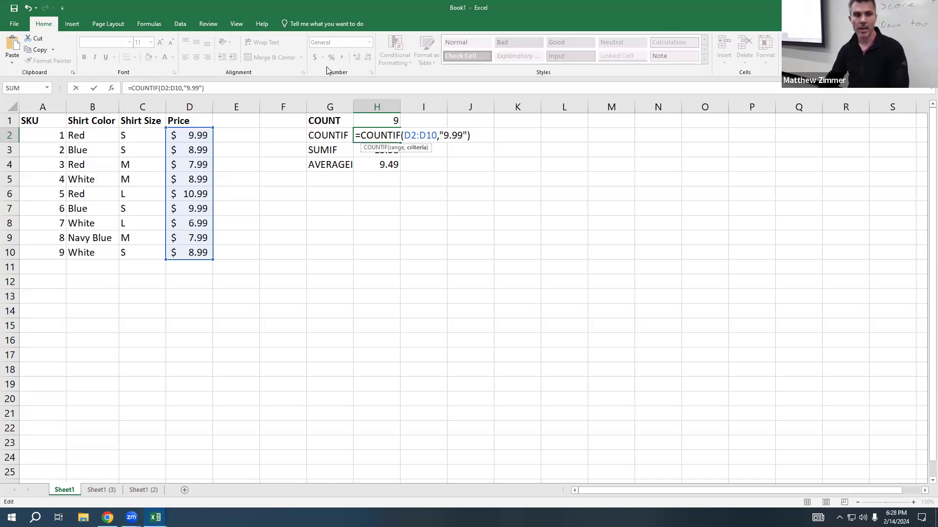
double_click(451, 134)
text(>9)
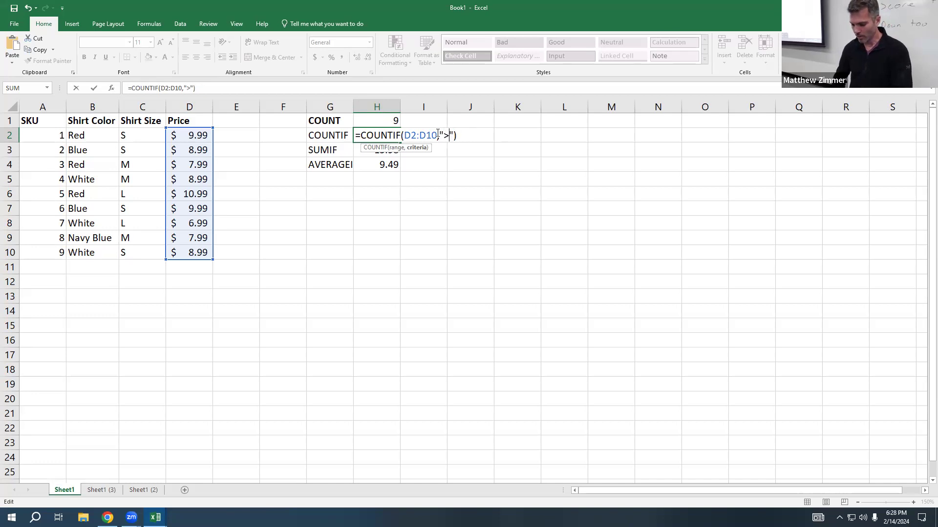
key(BackSpace)
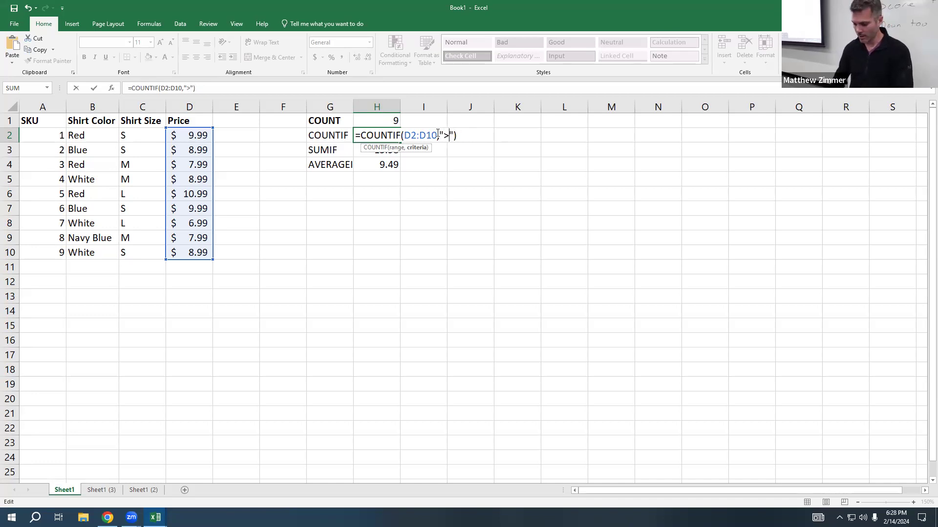
text(8)
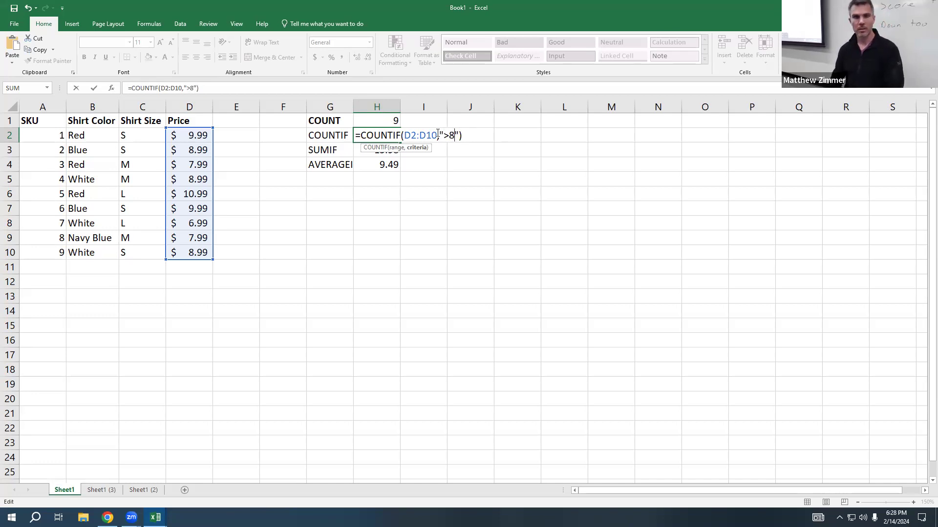
key(Return)
Reopen the COUNTIF help article from the formula in H2 and look through its example formulas and criteria.
click(386, 136)
double_click(386, 136)
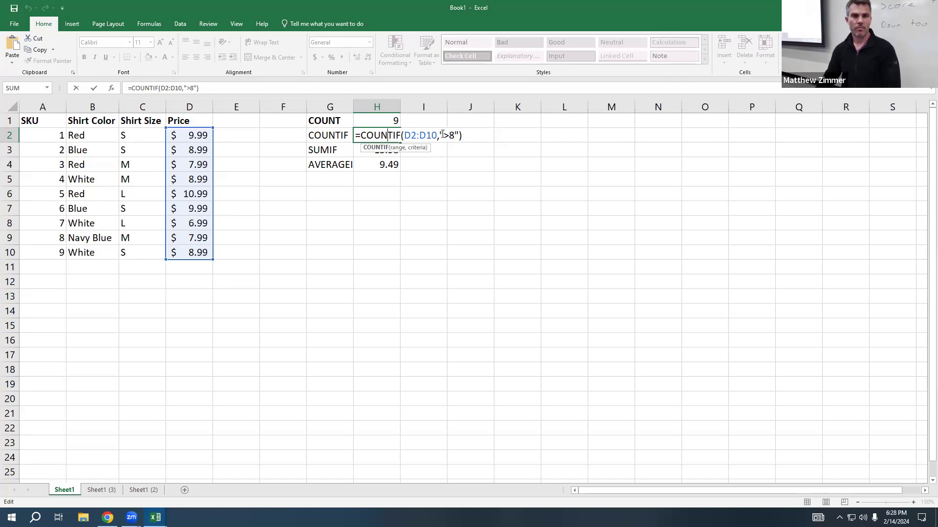
click(375, 147)
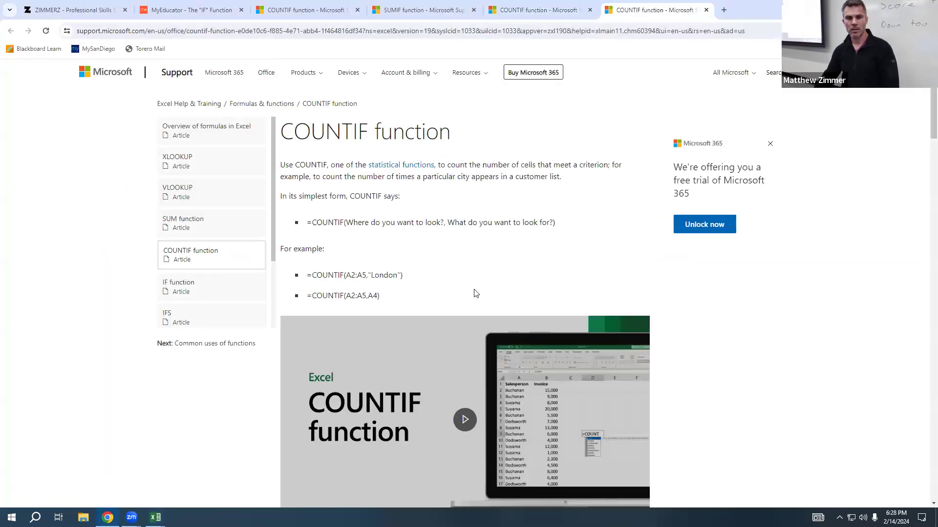
scroll(476, 291, down, 5)
scroll(341, 297, down, 10)
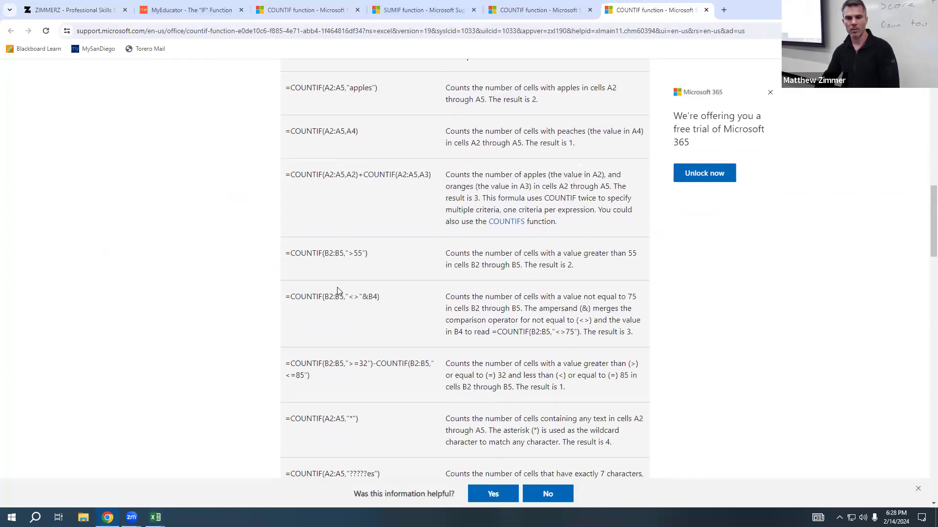
scroll(342, 297, up, 7)
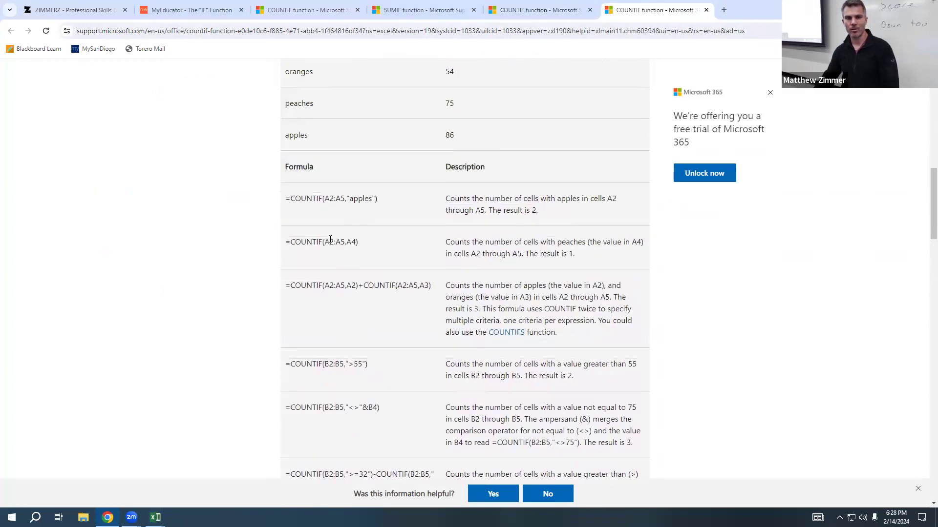
Examine the help article's COUNTIF(B2:B5,">55") example, highlighting its formula and description.
scroll(371, 362, down, 2)
drag(290, 267, 625, 282)
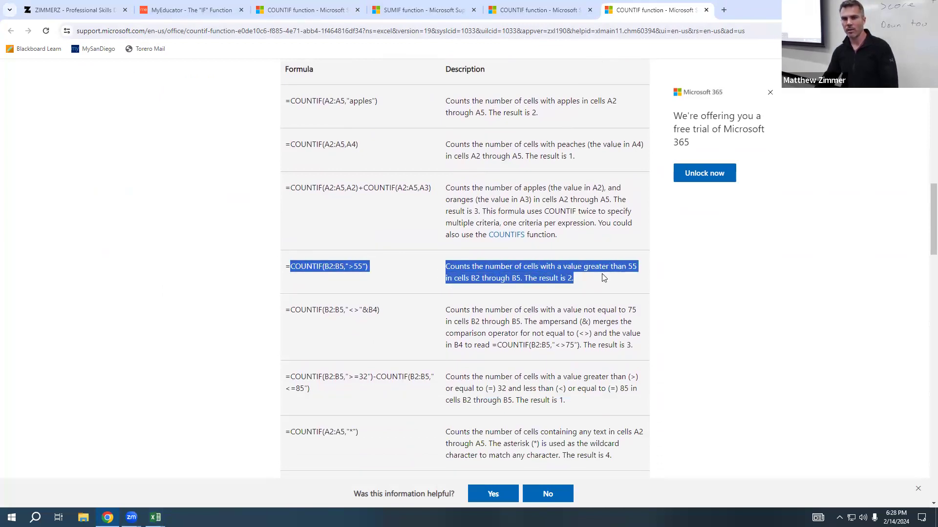
click(320, 269)
drag(285, 267, 370, 268)
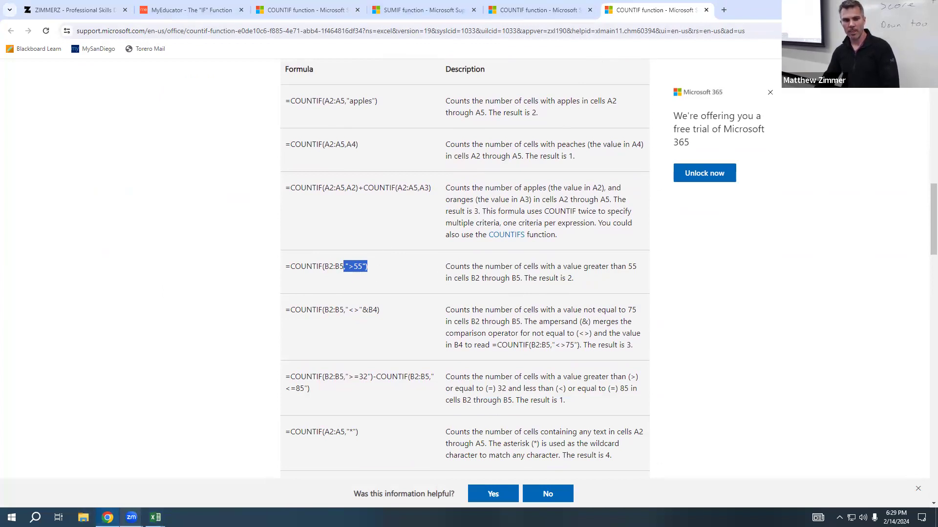
Switch back to the Book1 workbook in Excel and commit the COUNTIF formula in H2.
mouse_move(155, 517)
click(125, 471)
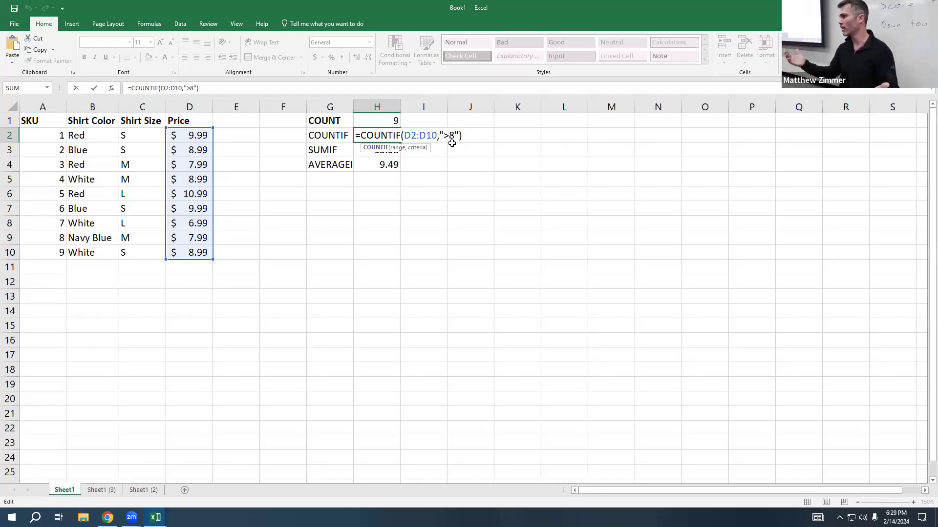
key(Return)
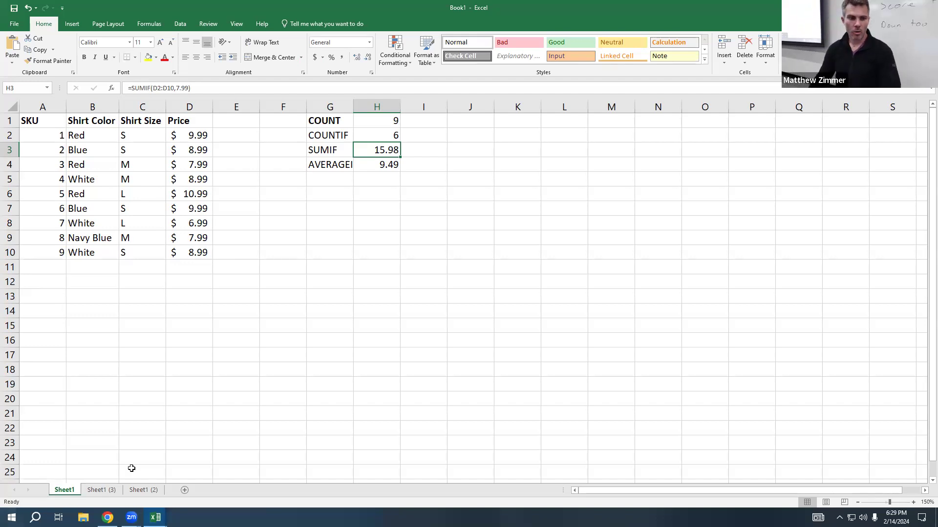
Open Sheet1 (2) and examine the shirt table alongside the separate Price and Demand lookup table.
click(101, 490)
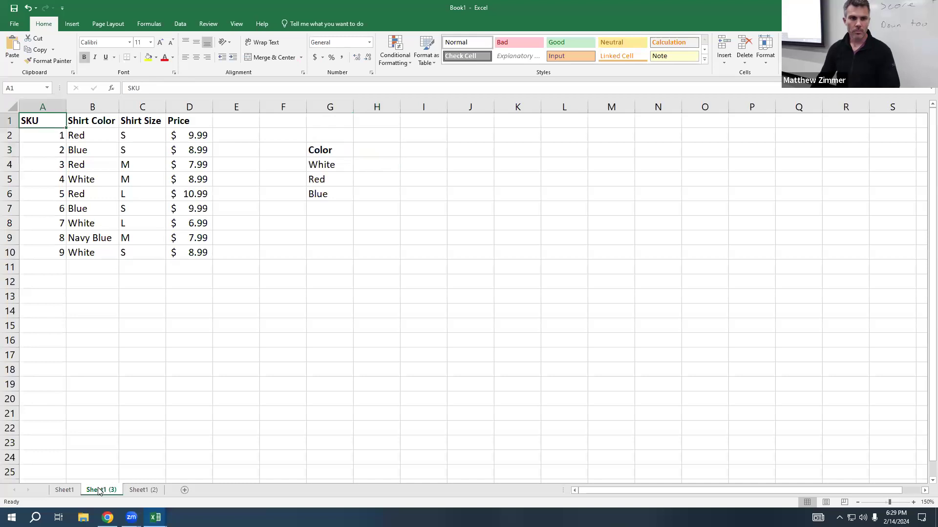
click(144, 491)
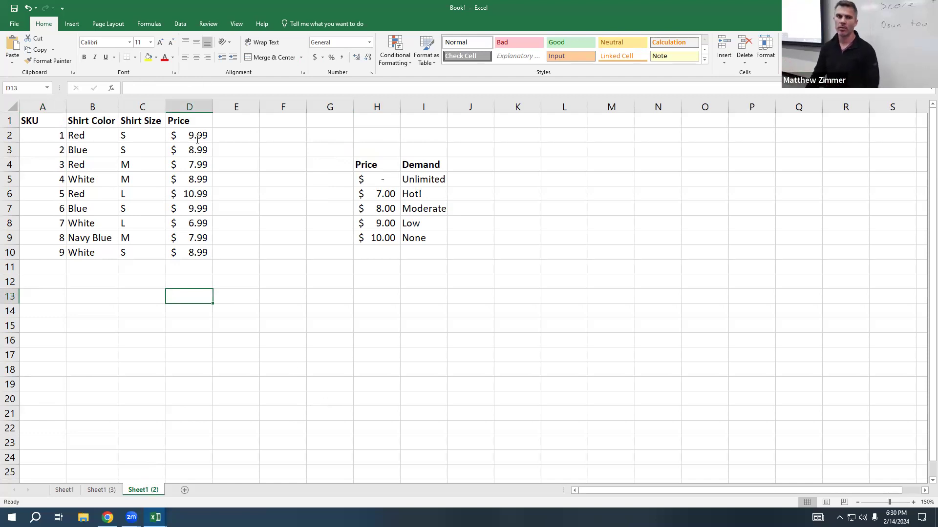
drag(365, 166, 420, 243)
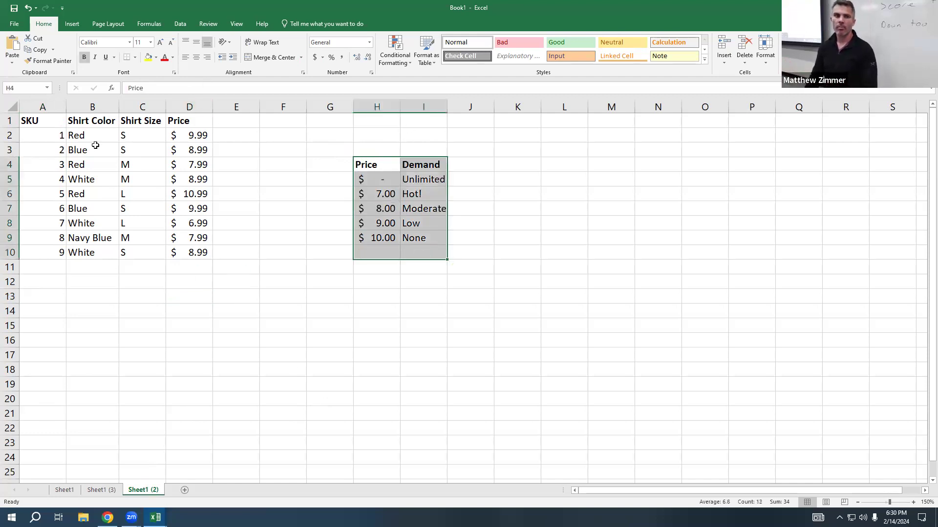
drag(73, 135, 211, 270)
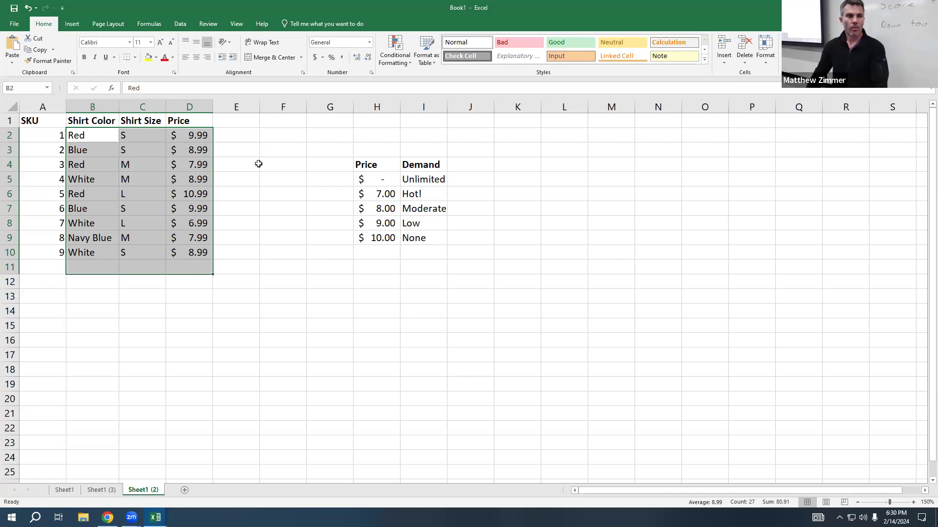
click(223, 163)
drag(56, 120, 203, 255)
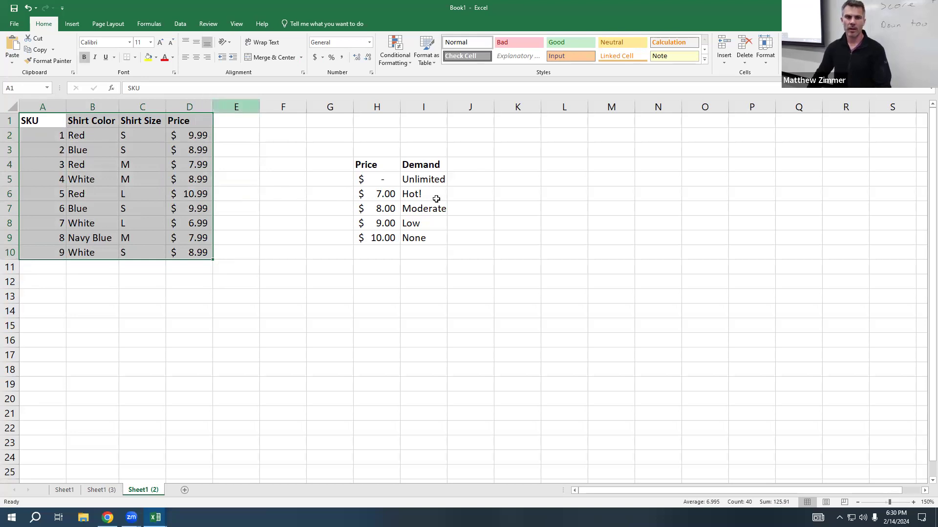
drag(374, 169, 434, 241)
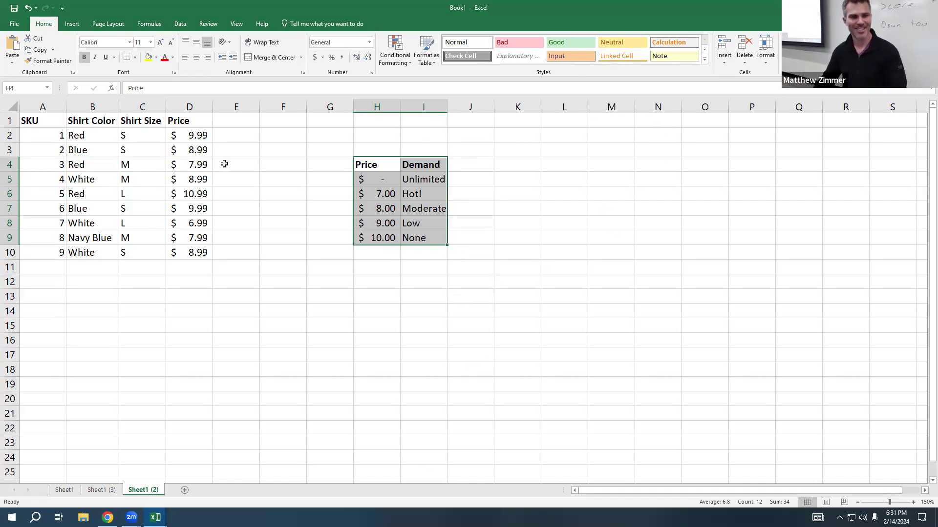
Add a "Demand" column header in E1, beside the shirt table's Price column.
click(221, 125)
text(Demand)
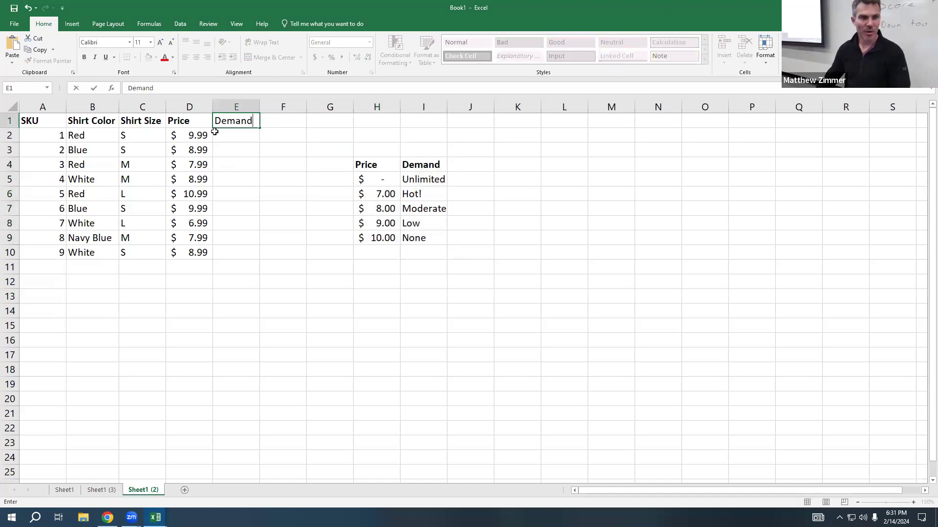
click(219, 158)
click(236, 121)
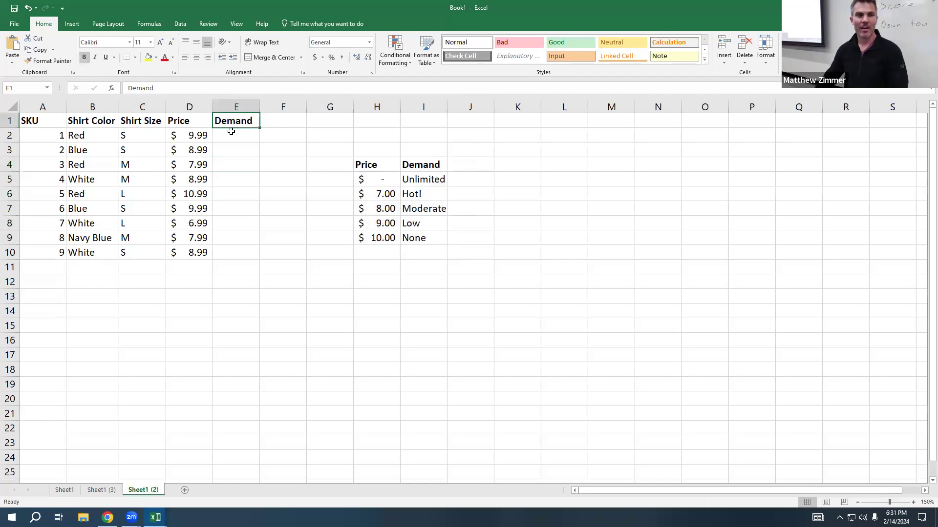
Highlight the shirt table, the empty Demand cells and the lookup values in H5:I9.
drag(37, 121, 194, 283)
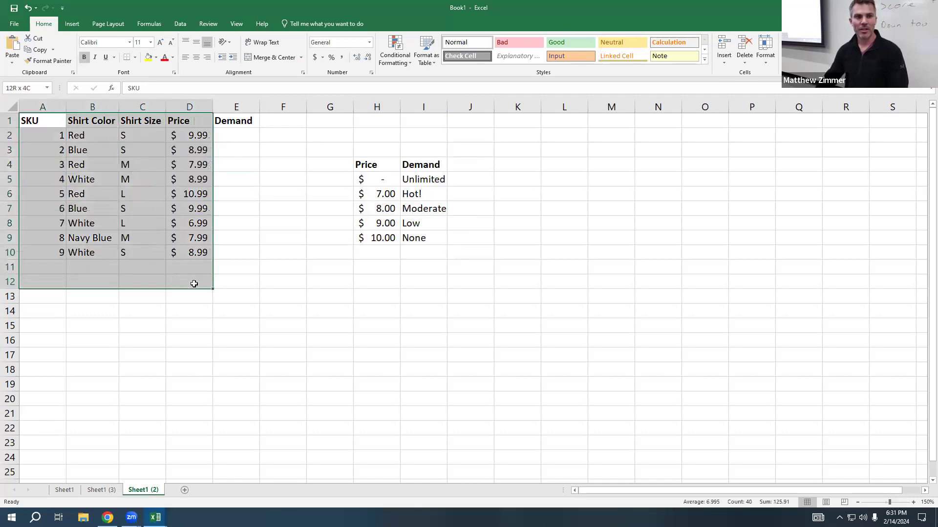
drag(241, 135, 257, 255)
drag(424, 177, 378, 241)
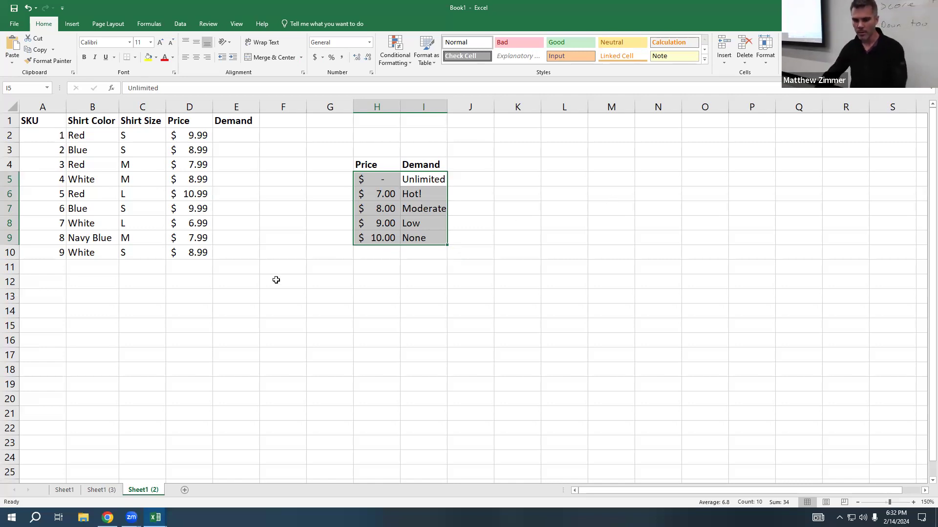
click(216, 132)
text(=)
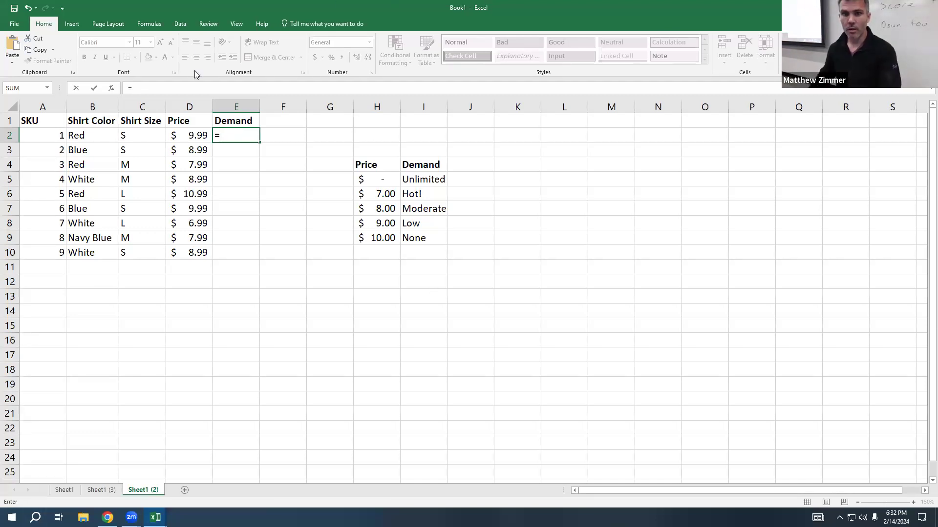
click(371, 166)
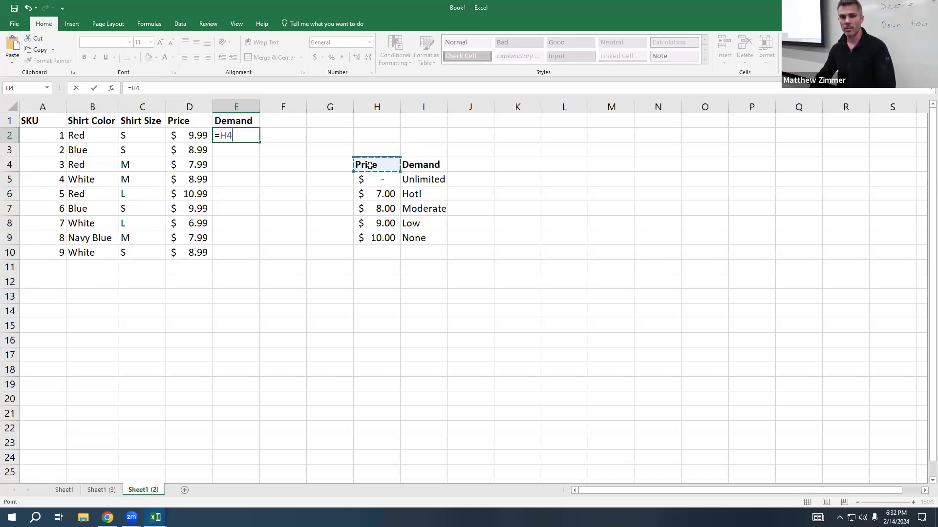
key(BackSpace)
key(BackSpace)
key(BackSpace)
key(Escape)
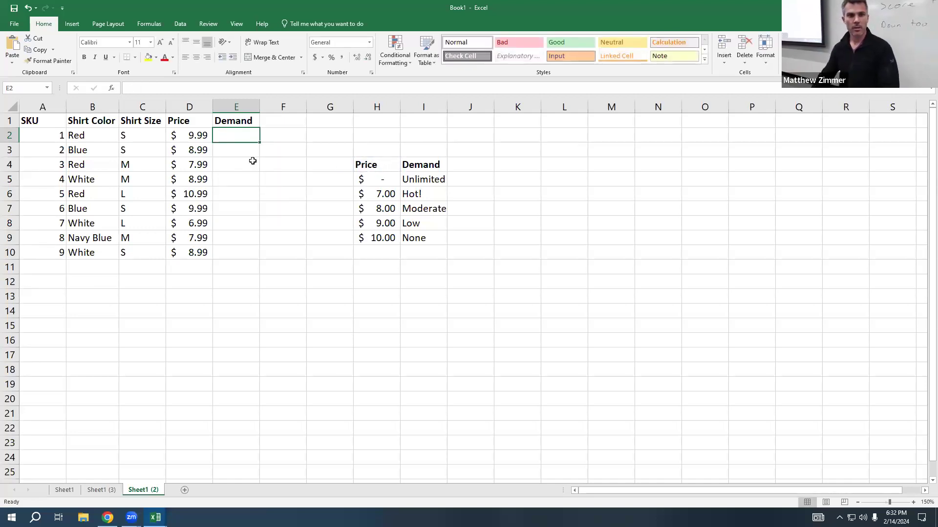
Examine the Price and Demand lookup table row by row, relating its price thresholds to the shirt price in D2.
click(347, 205)
drag(385, 170, 443, 164)
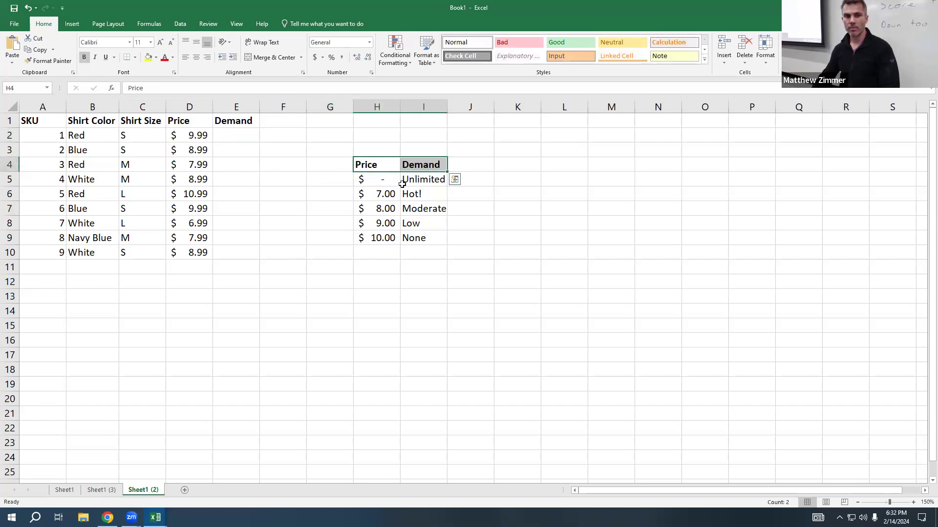
click(196, 136)
click(384, 183)
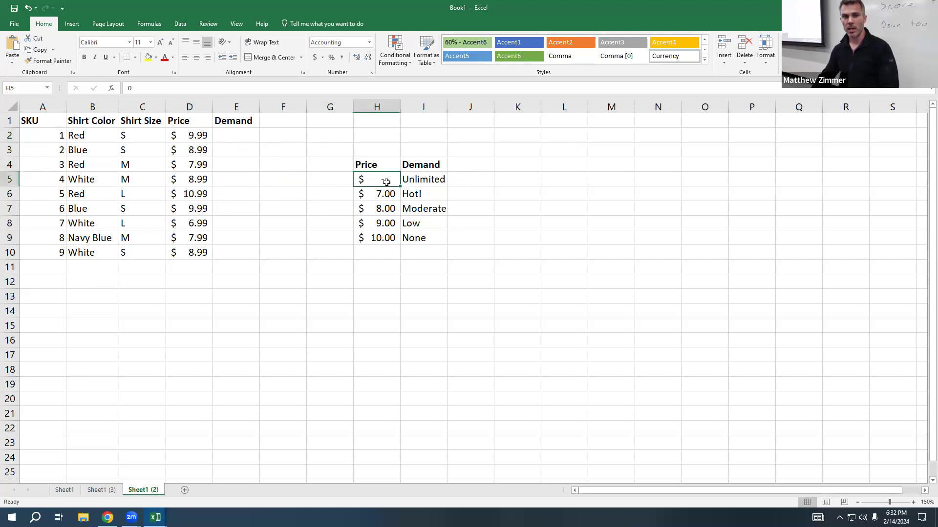
drag(401, 183, 410, 182)
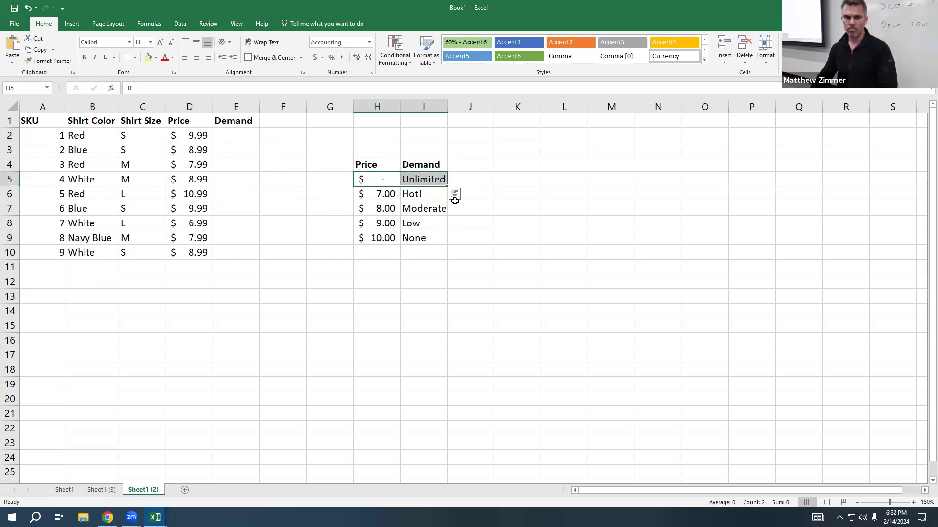
click(386, 196)
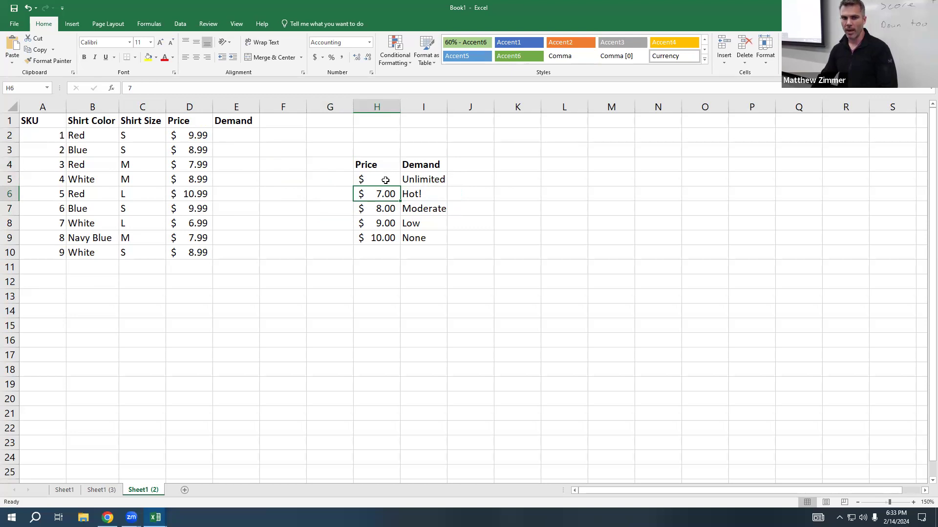
click(389, 207)
click(390, 224)
click(389, 240)
click(390, 225)
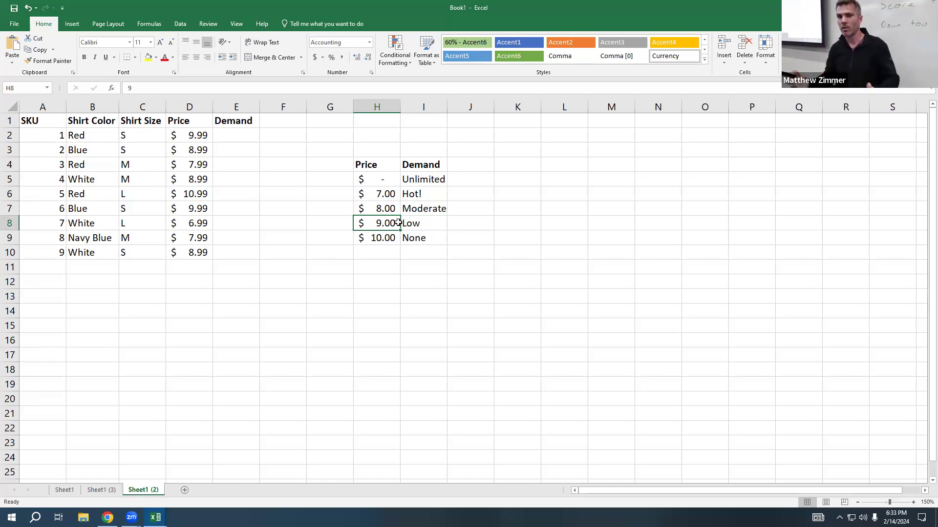
Try to enter a VLOOKUP formula in E2 with D2 as the lookup value and H5:I9 as the table array.
click(250, 140)
text(=)
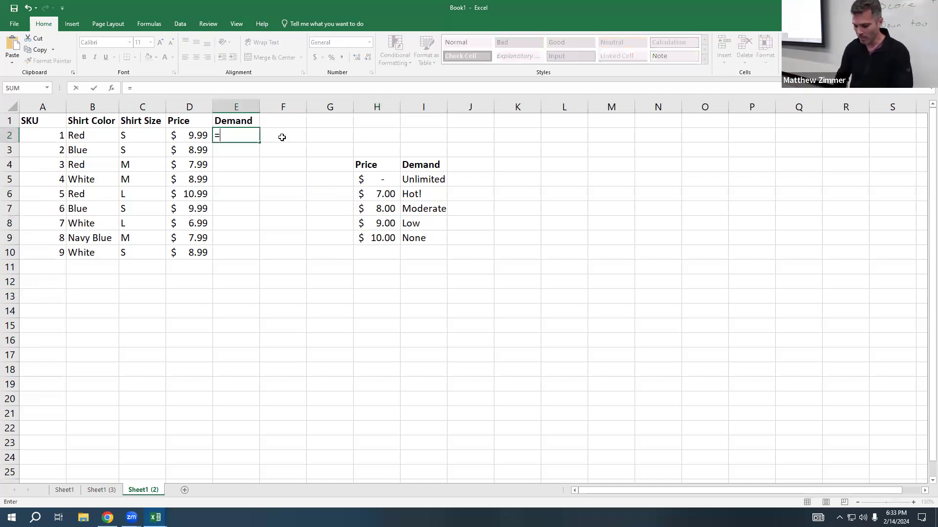
text(vlookup)
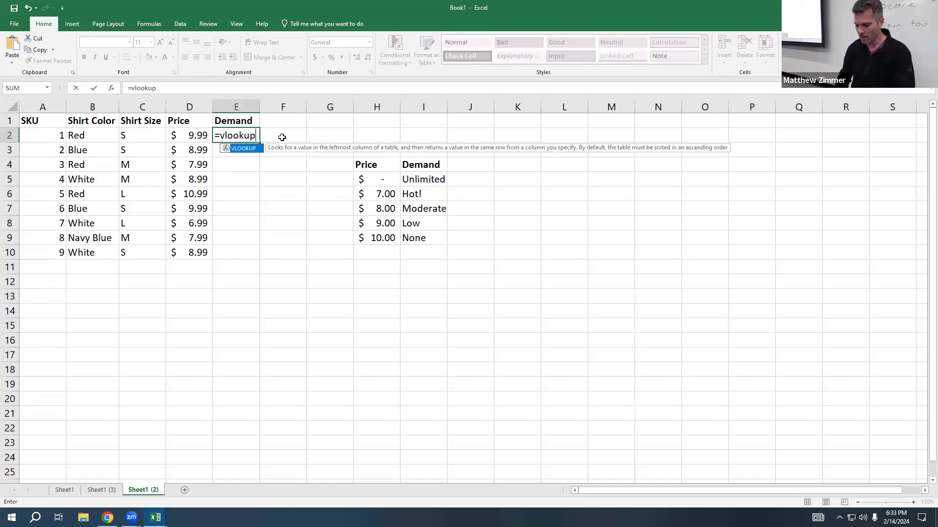
text(()
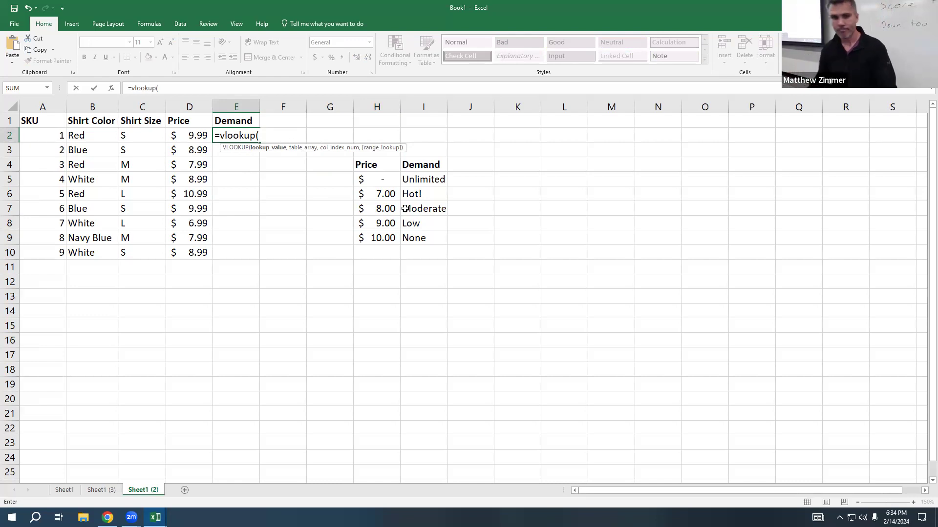
click(188, 139)
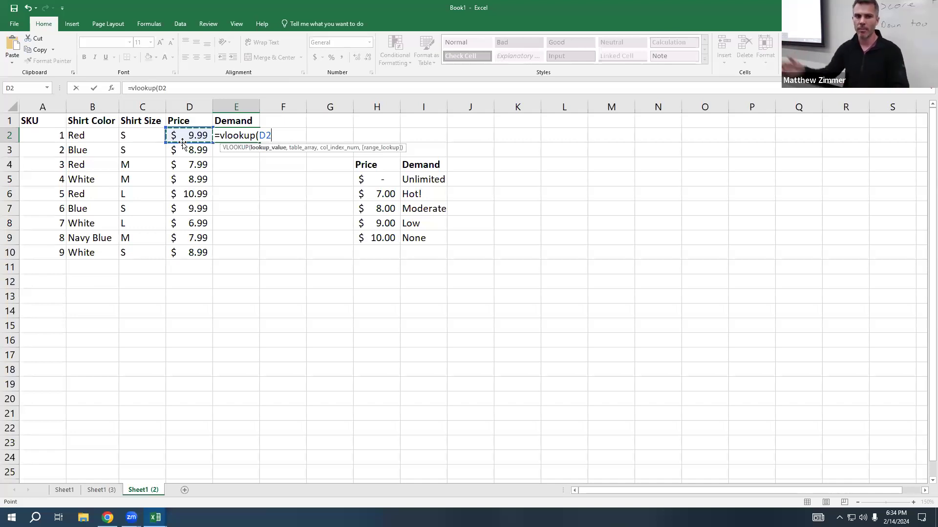
text(,)
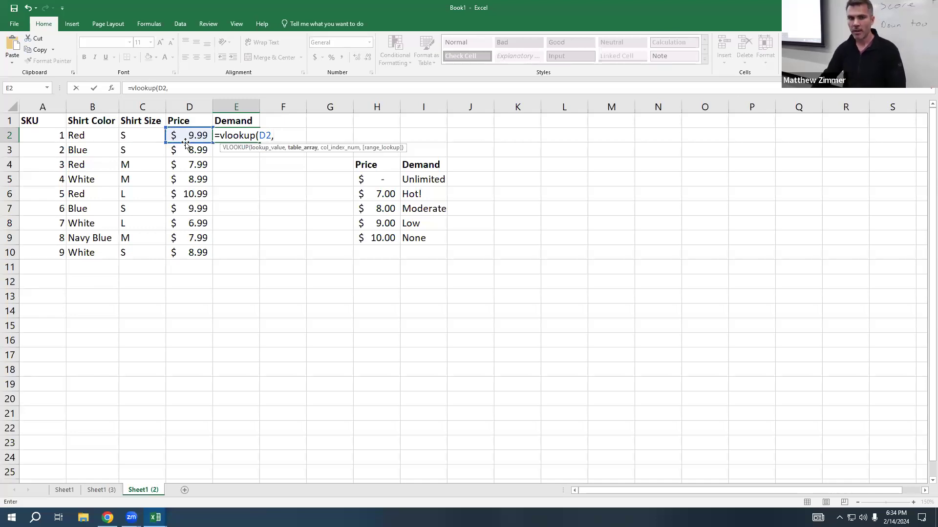
drag(373, 179, 436, 237)
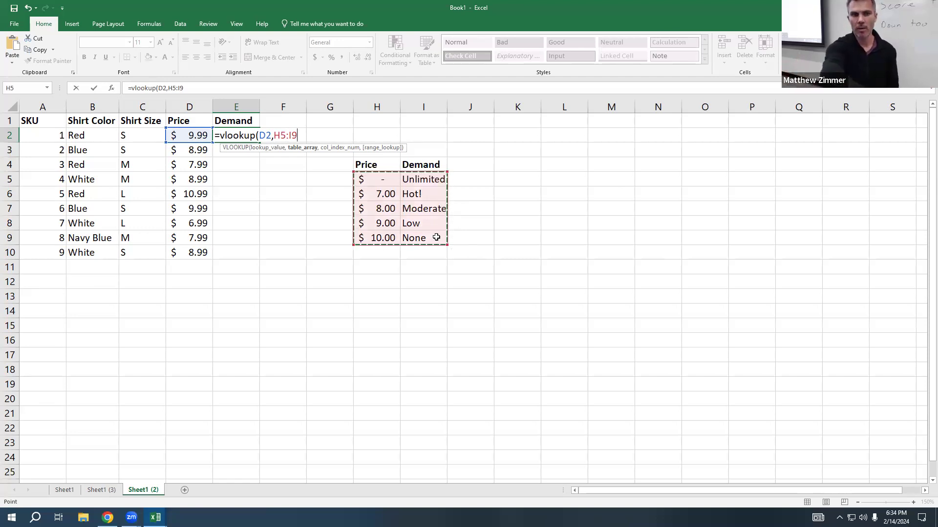
text(,)
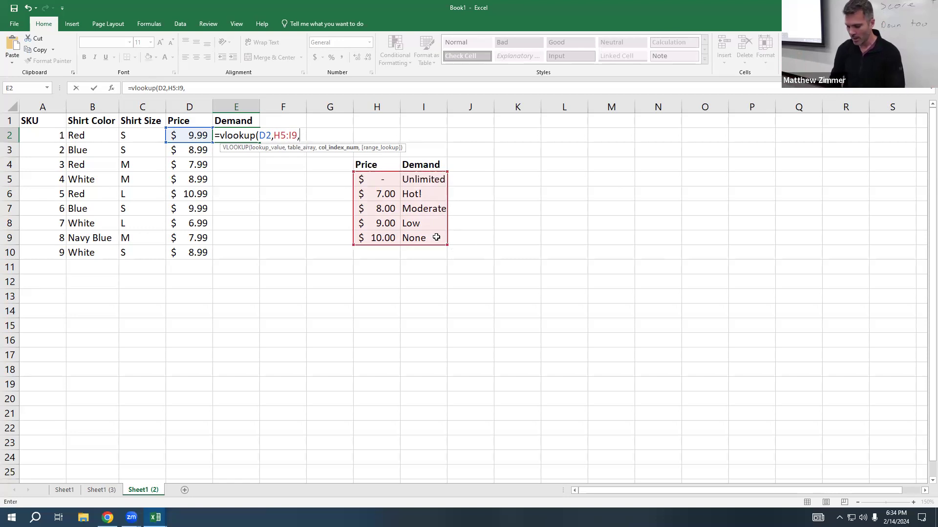
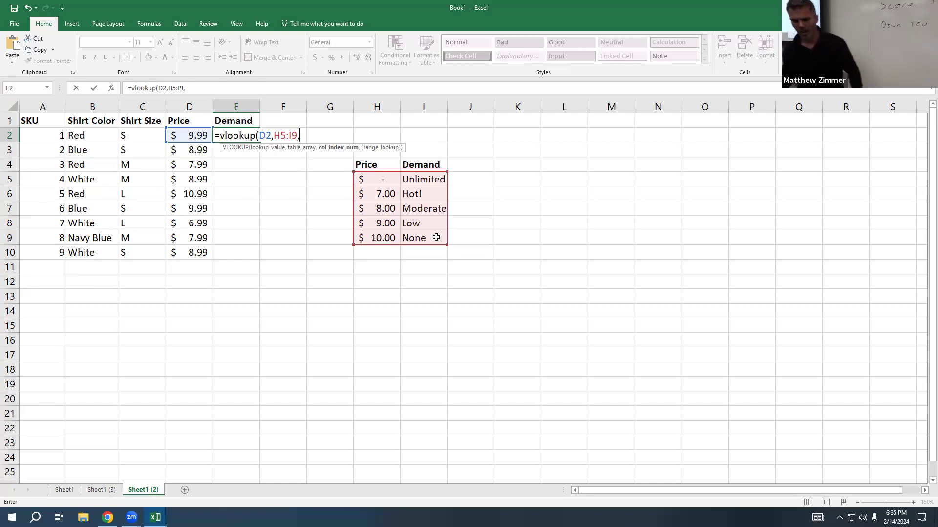
key(Escape)
Move the Price and Demand lookup table from H4 to M8 and highlight its price and demand columns.
click(484, 310)
drag(358, 165, 411, 247)
key(ctrl+c)
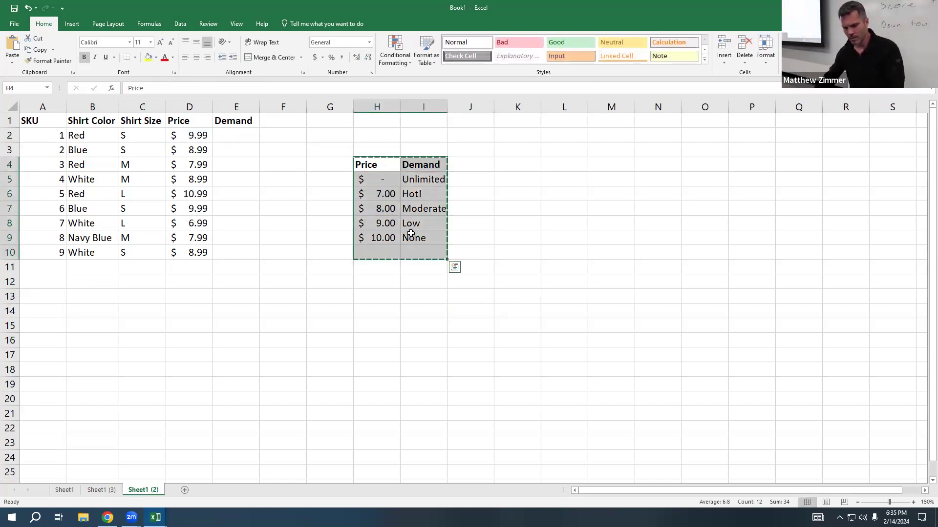
click(610, 225)
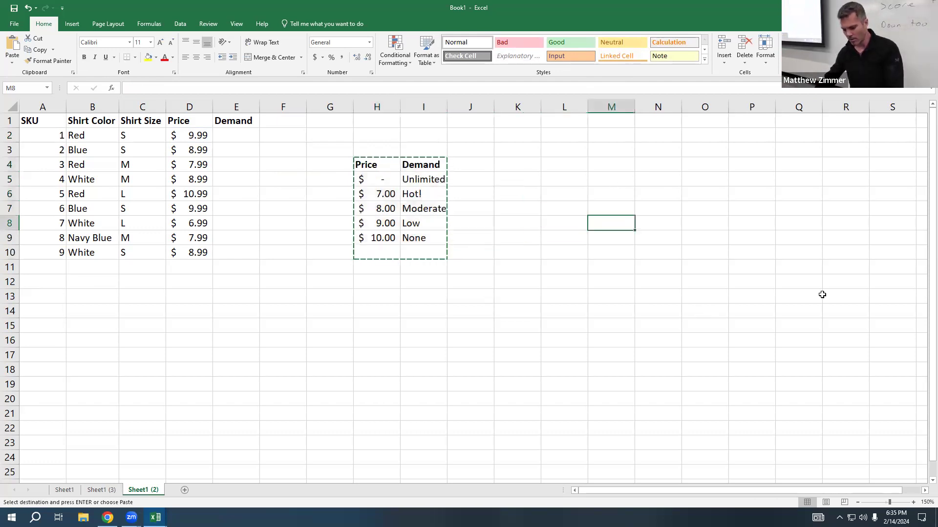
key(Return)
click(677, 293)
drag(618, 238, 618, 296)
drag(659, 238, 660, 285)
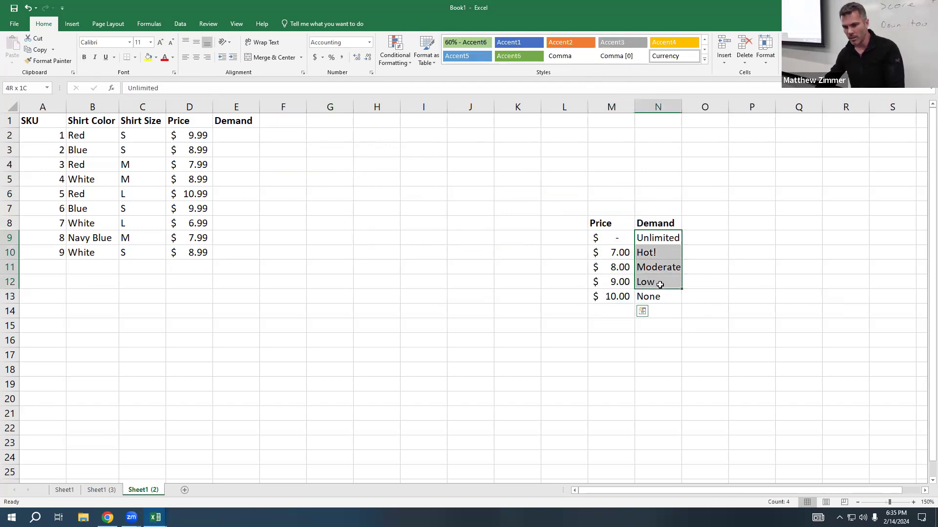
Move the Price and Demand lookup table from M8 to J11.
drag(657, 223, 590, 298)
key(ctrl+x)
click(402, 269)
key(Return)
Examine the relocated lookup table's price and demand columns, the empty column beside them, and the shirt table's Price column.
drag(463, 274, 473, 341)
drag(535, 272, 530, 339)
drag(461, 269, 478, 348)
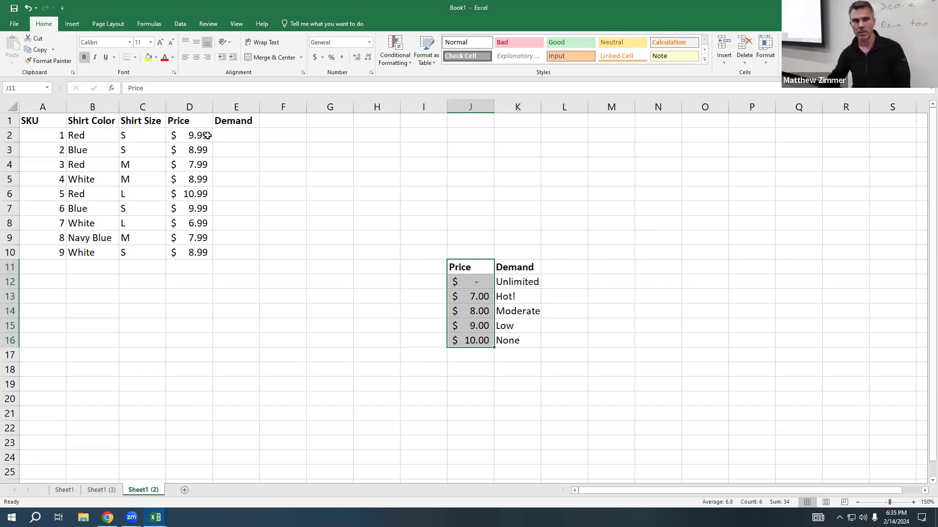
click(186, 132)
drag(516, 283, 530, 342)
drag(562, 282, 561, 355)
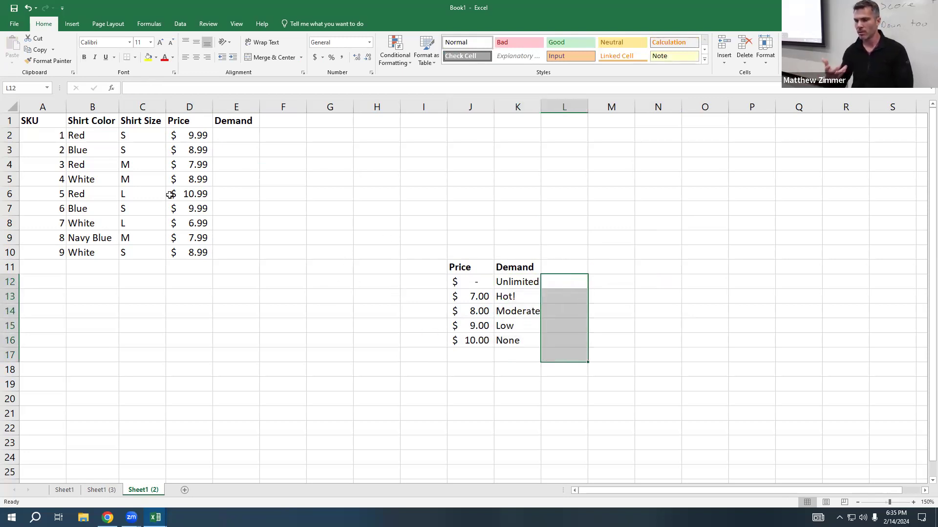
Enter =VLOOKUP(D2,J12:K16,2) in E2 to look up the first shirt's demand from its price.
click(232, 132)
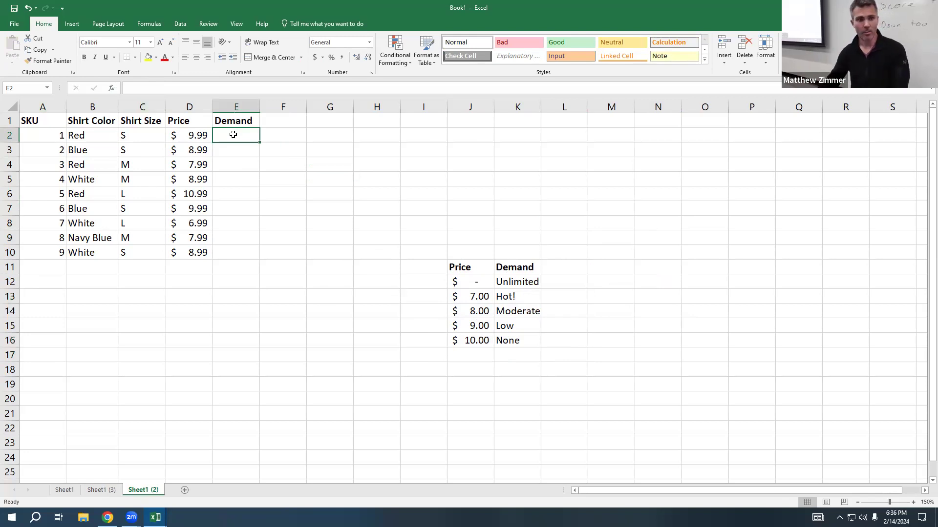
text(=v)
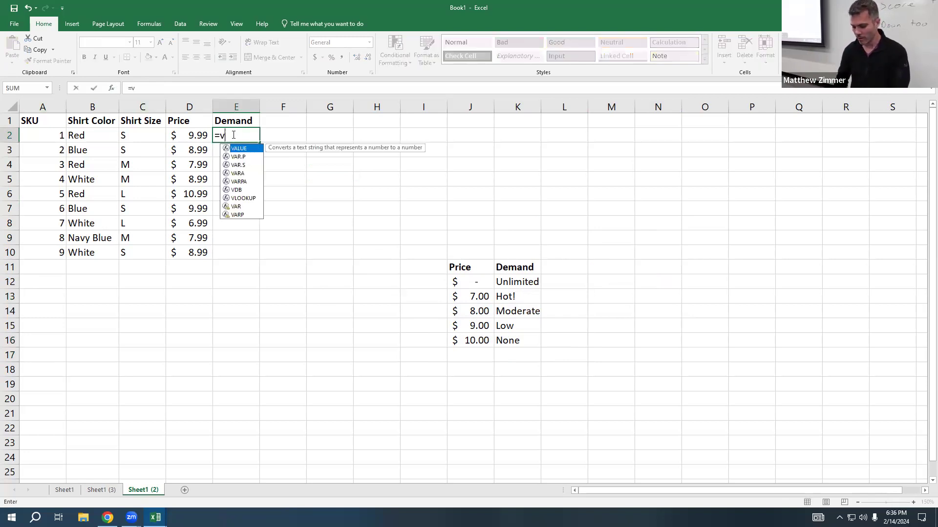
text(lookup()
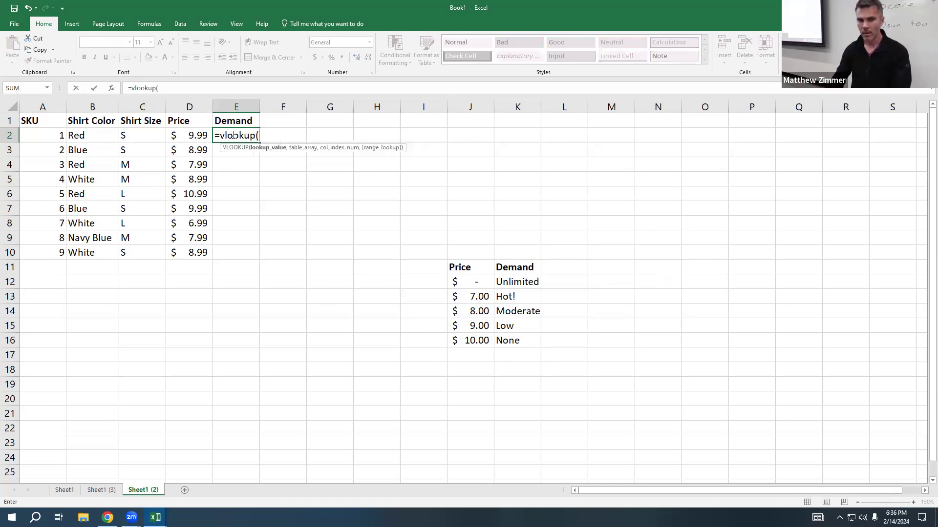
click(195, 140)
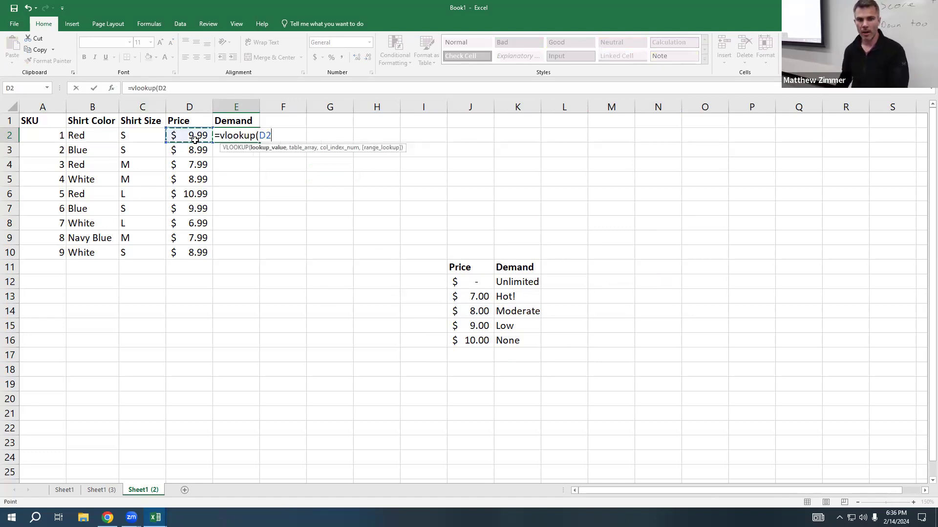
text(,)
drag(477, 282, 517, 340)
text(,)
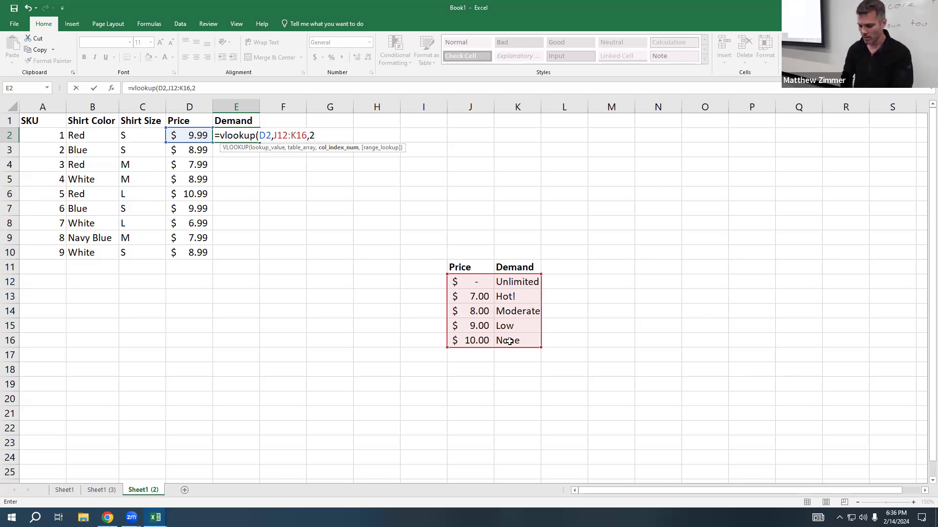
text(2))
key(Return)
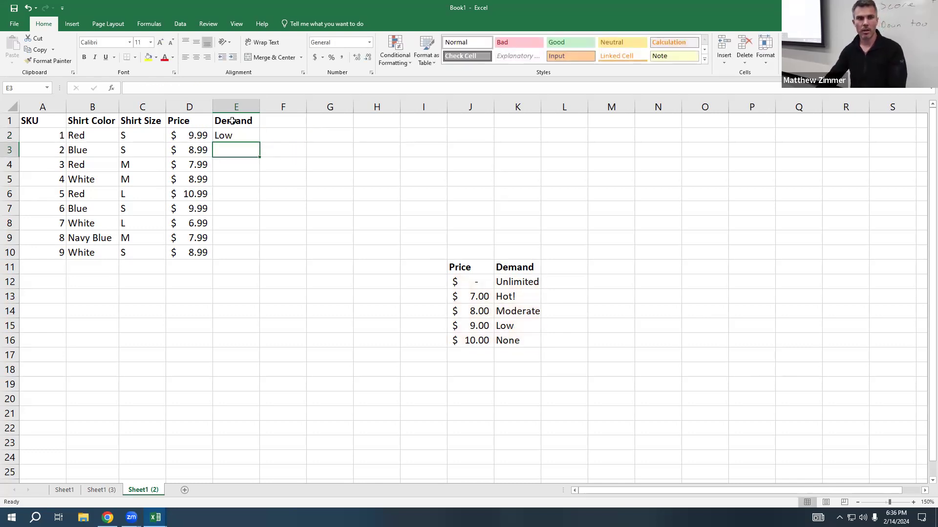
Anchor the table array rows in the E2 VLOOKUP formula as J$12:K$16.
click(481, 340)
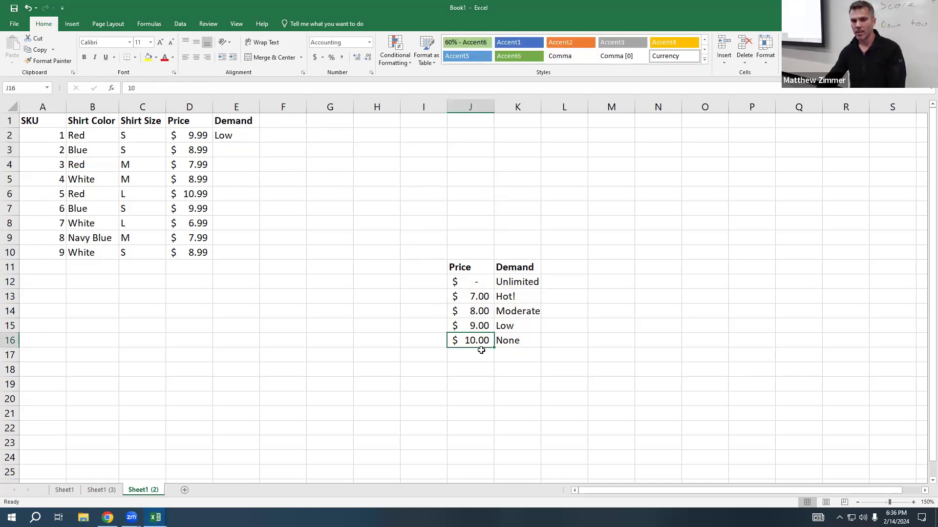
drag(484, 326, 518, 326)
click(235, 138)
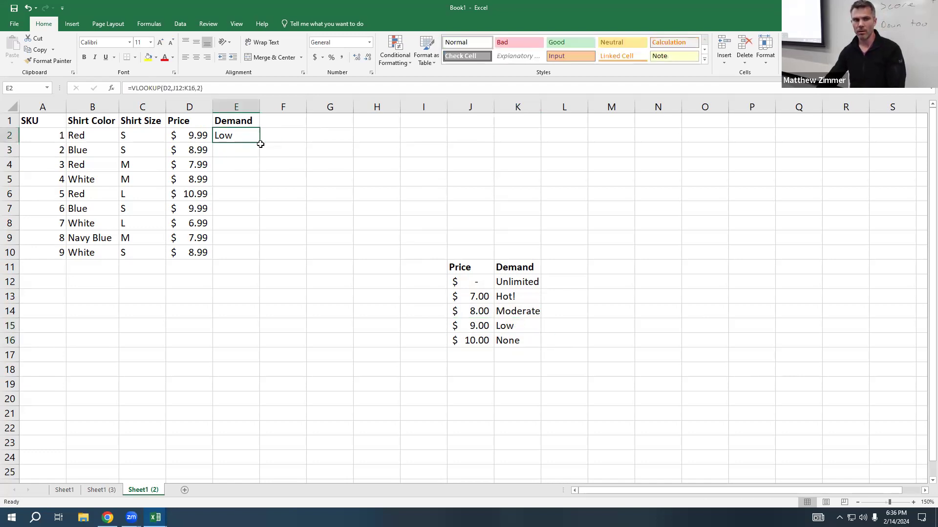
double_click(218, 135)
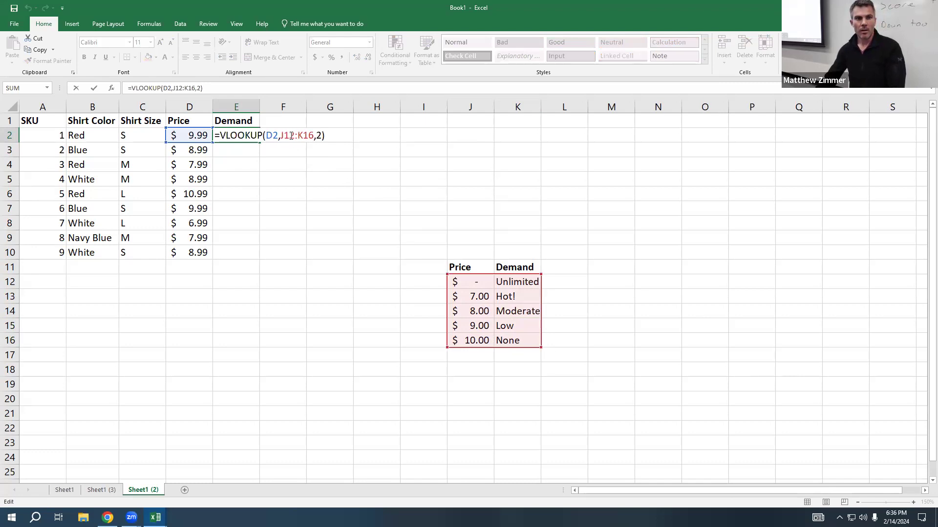
click(282, 135)
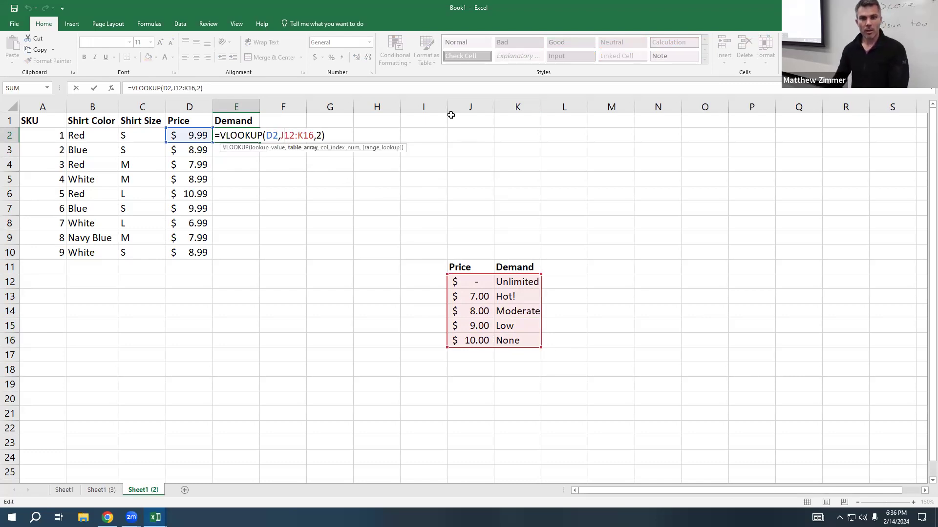
text($12:K)
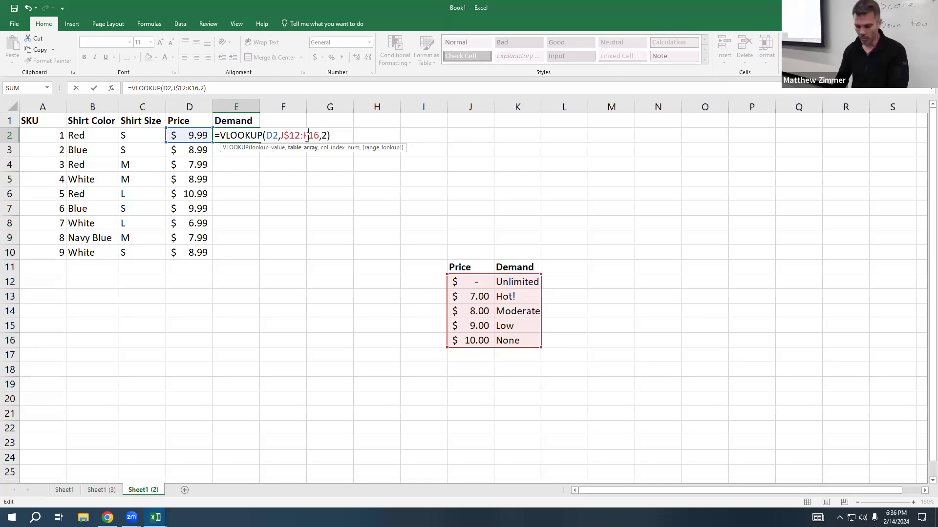
text($)
key(Return)
key(Up)
Fill the E2 VLOOKUP formula down through E10 and autofit the width of column E.
drag(258, 142, 257, 258)
click(251, 285)
click(245, 167)
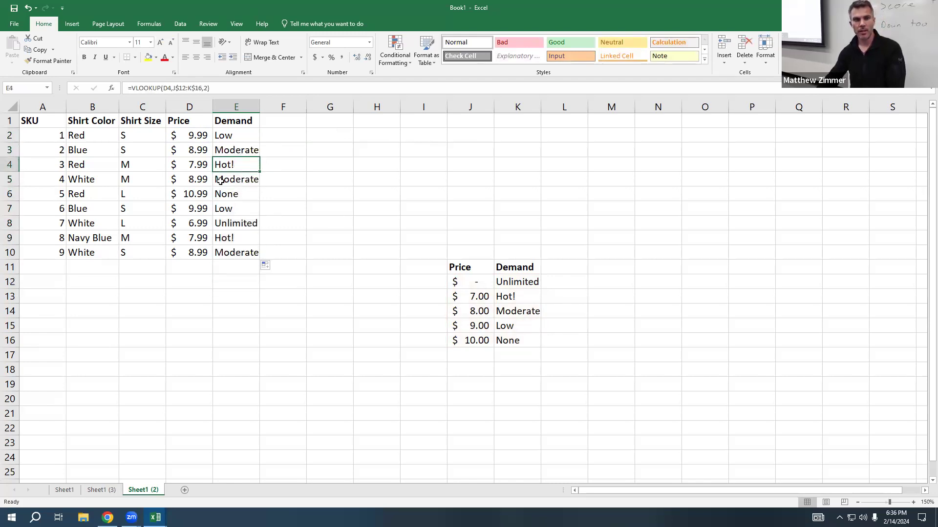
click(483, 311)
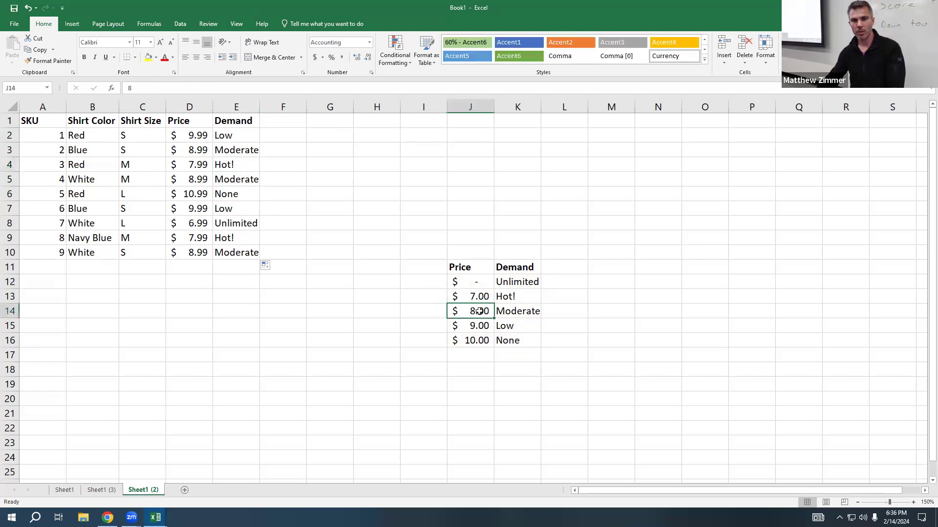
drag(533, 295, 476, 311)
click(201, 151)
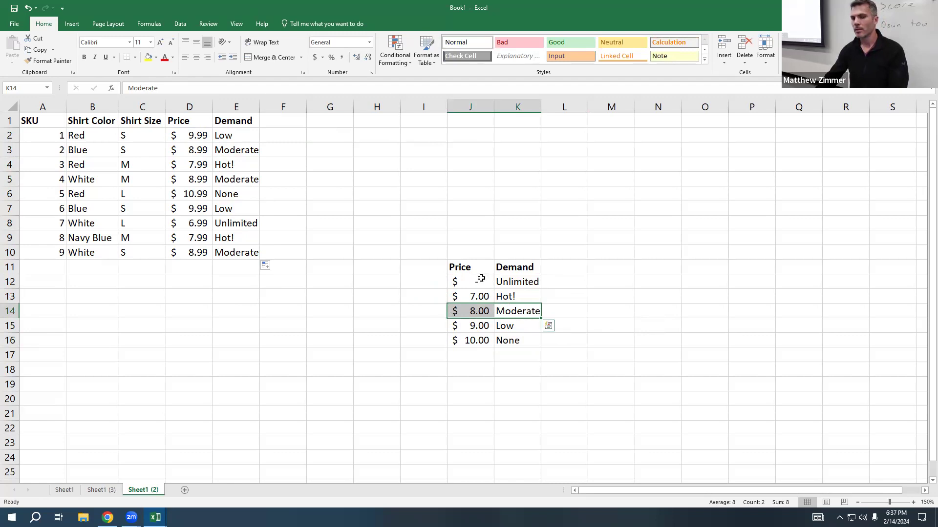
double_click(259, 105)
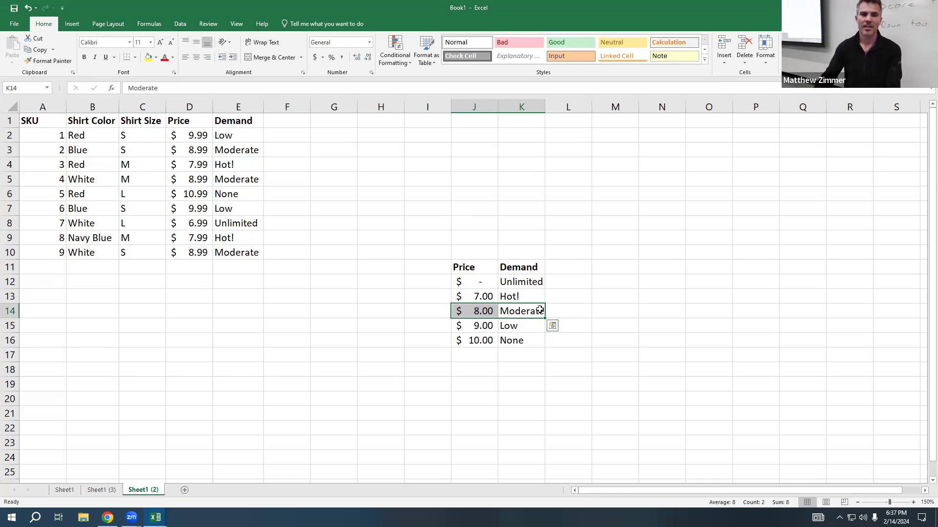
Add the header "Shirt Size" in I11, beside the lookup table's Price column.
click(413, 269)
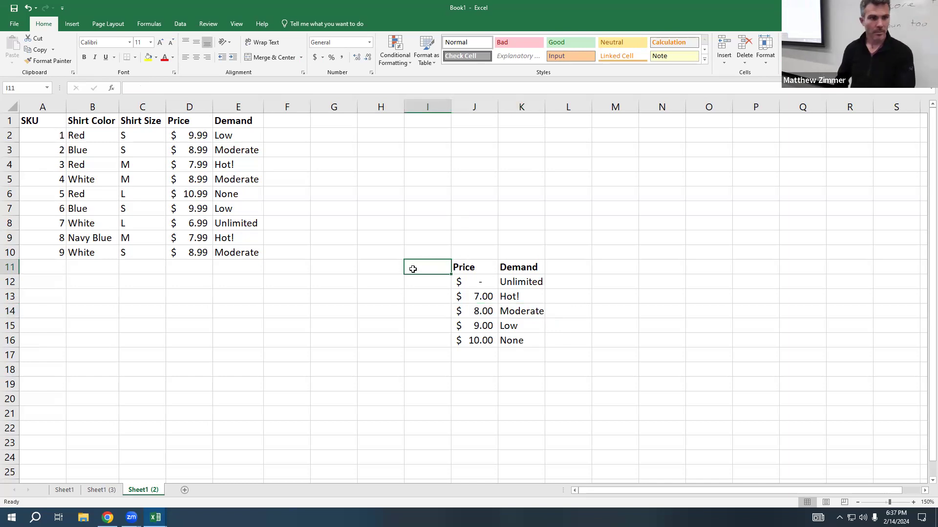
text(Shirt)
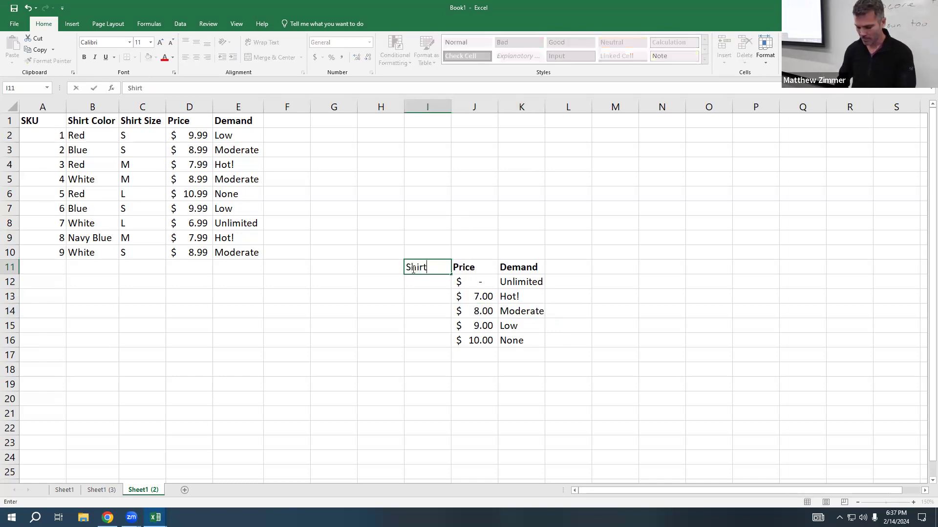
text( Size)
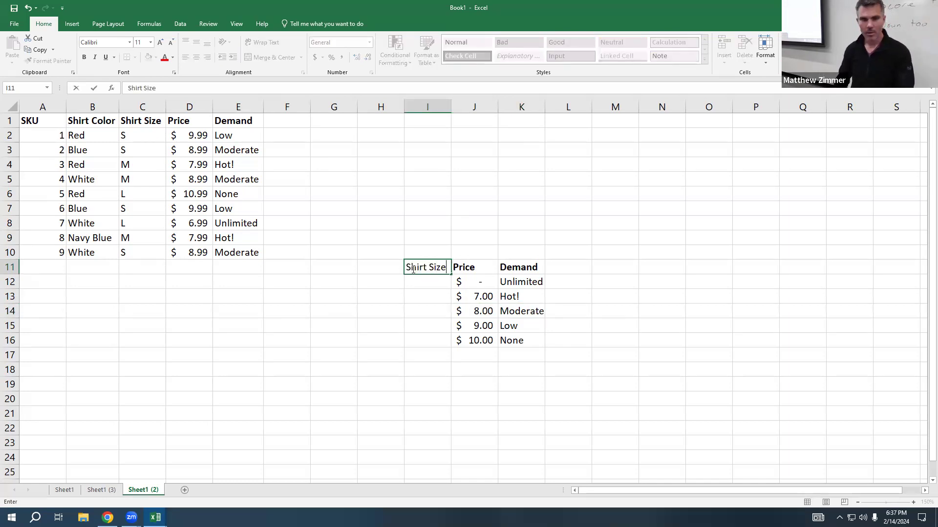
key(Return)
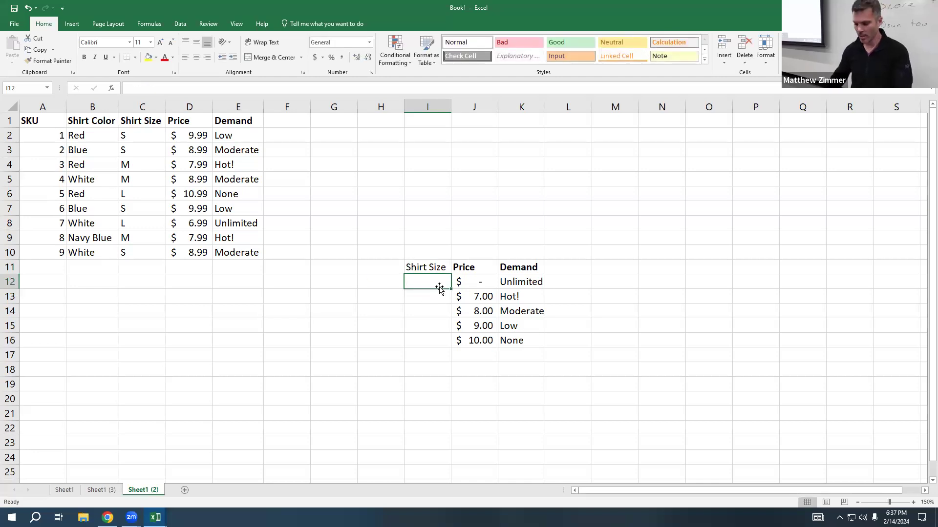
Enter the sizes S, M and L in I13 to I15 under the Shirt Size header.
key(Down)
key(Down)
key(Up)
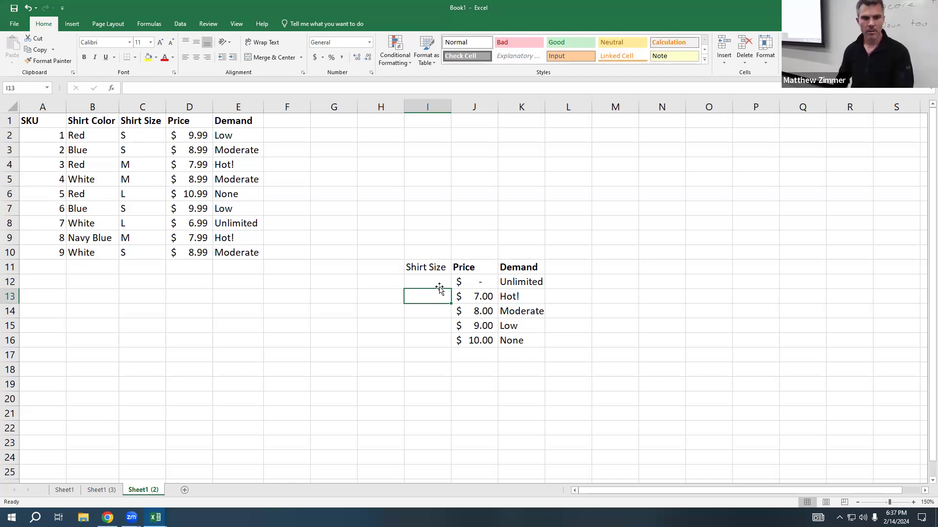
text(S)
key(Return)
text(M)
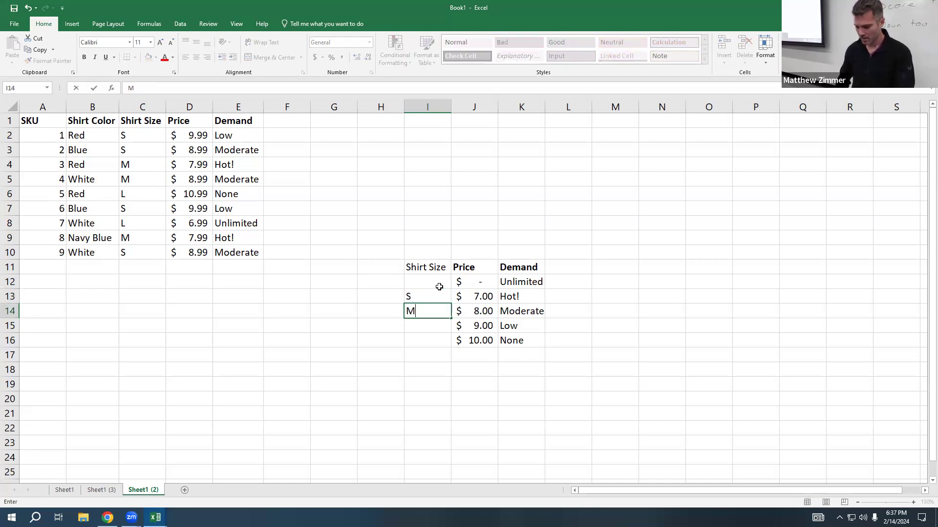
key(Return)
text(L)
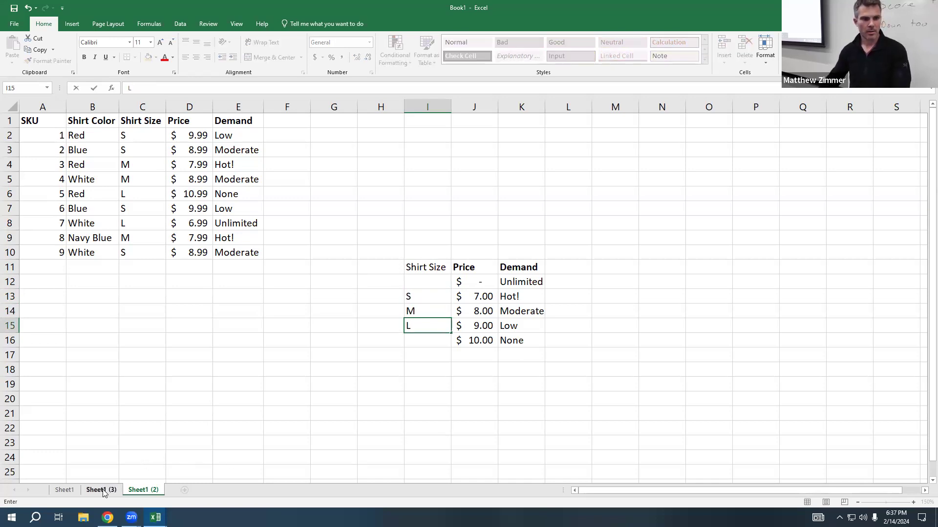
key(Return)
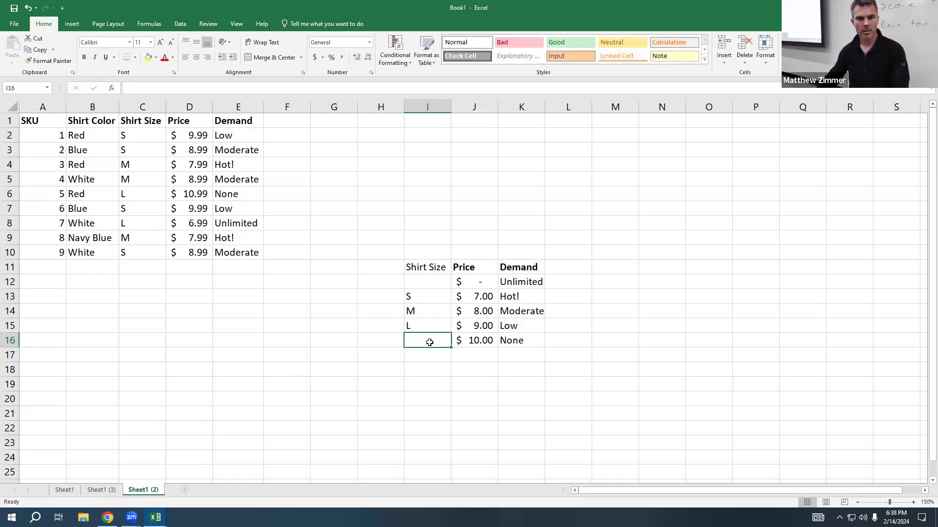
Make the Shirt Size header in I11 bold.
click(420, 268)
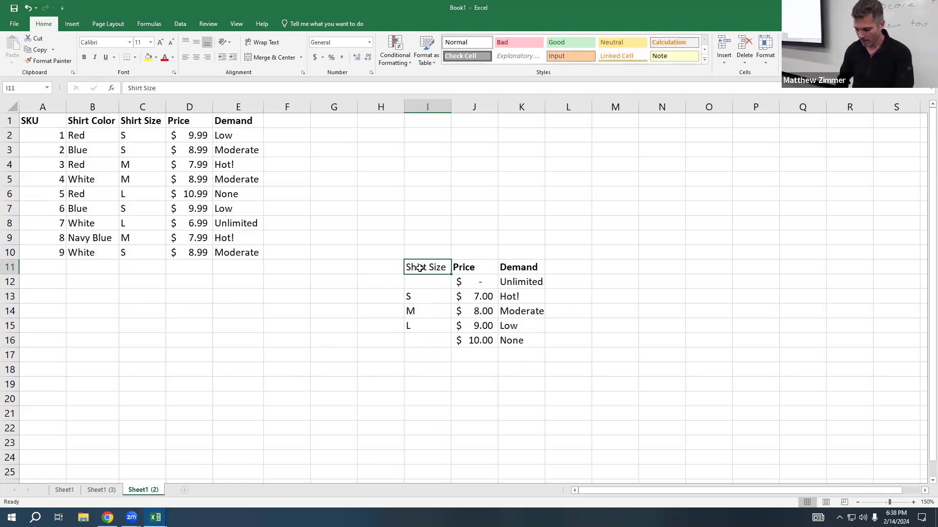
text(B`)
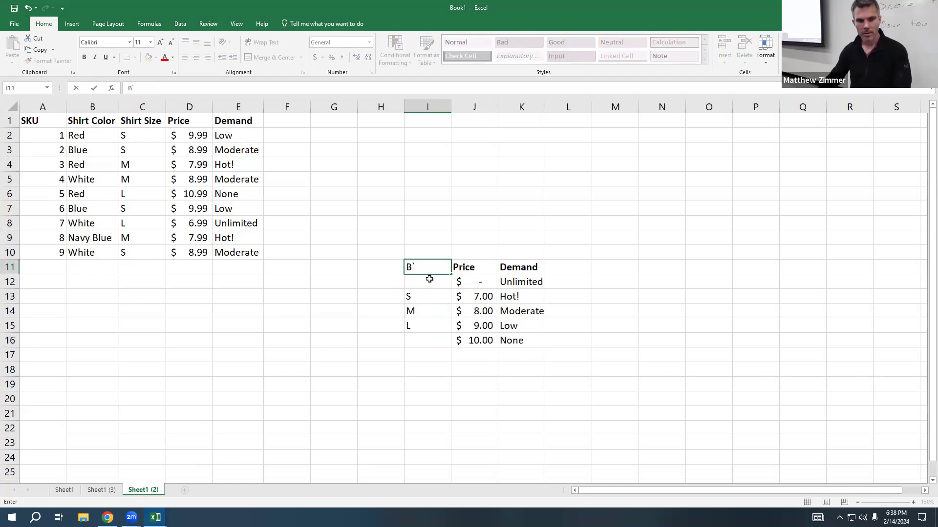
key(BackSpace)
key(BackSpace)
key(Escape)
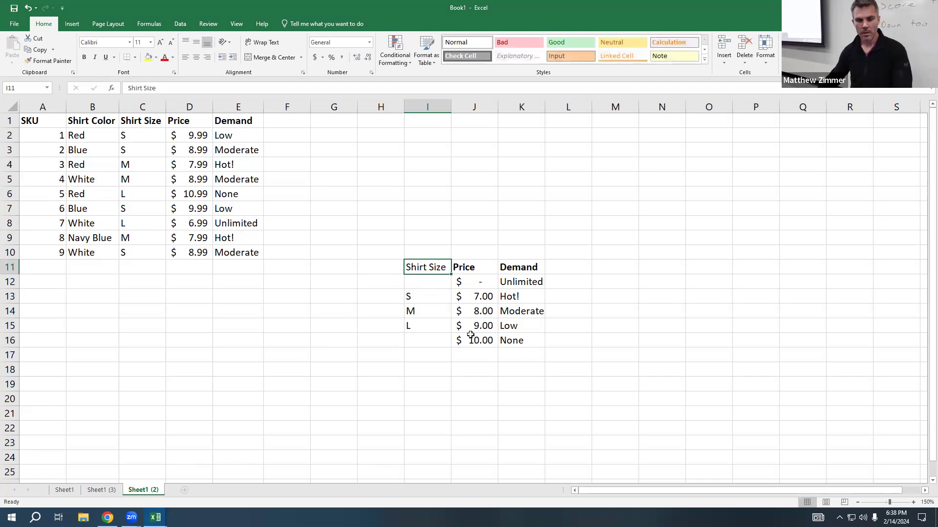
key(ctrl+b)
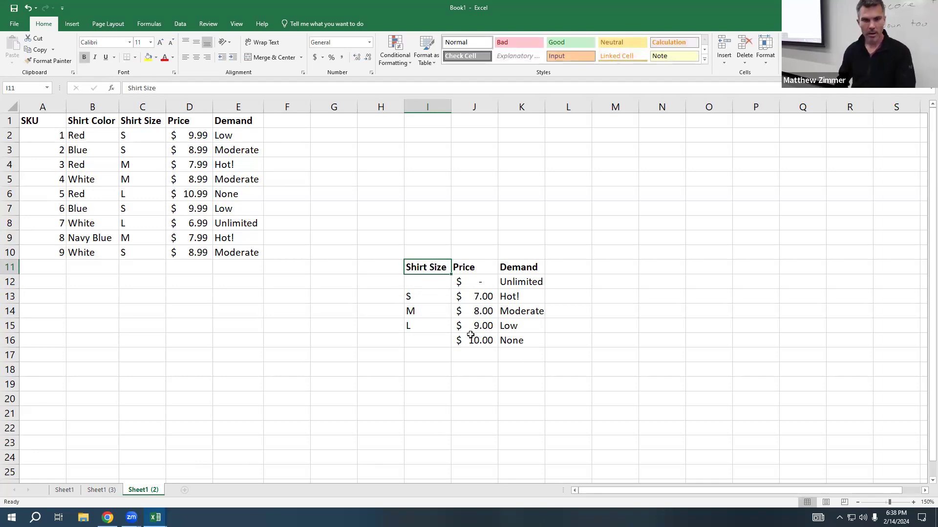
Clear the VLOOKUP formulas from the shirt table's Demand column, E2 to E10.
click(282, 126)
drag(247, 136, 251, 255)
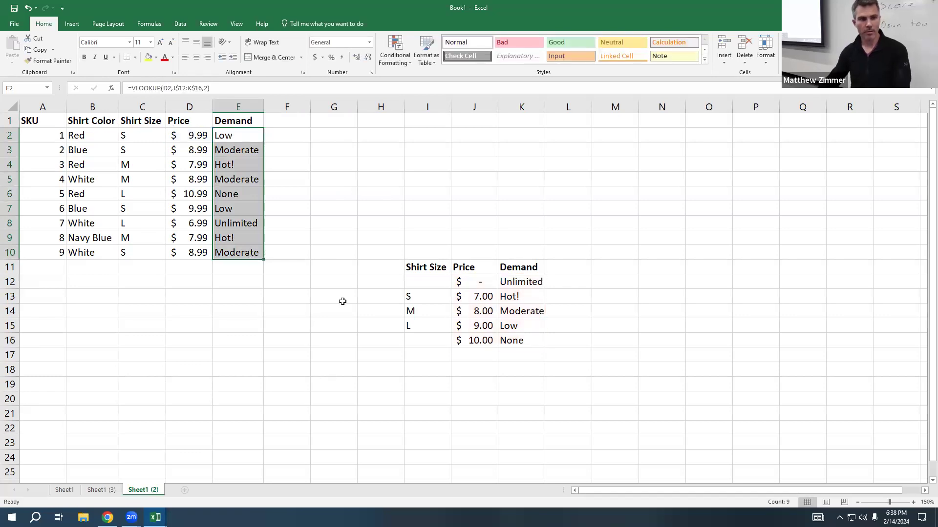
click(247, 150)
click(248, 135)
double_click(248, 135)
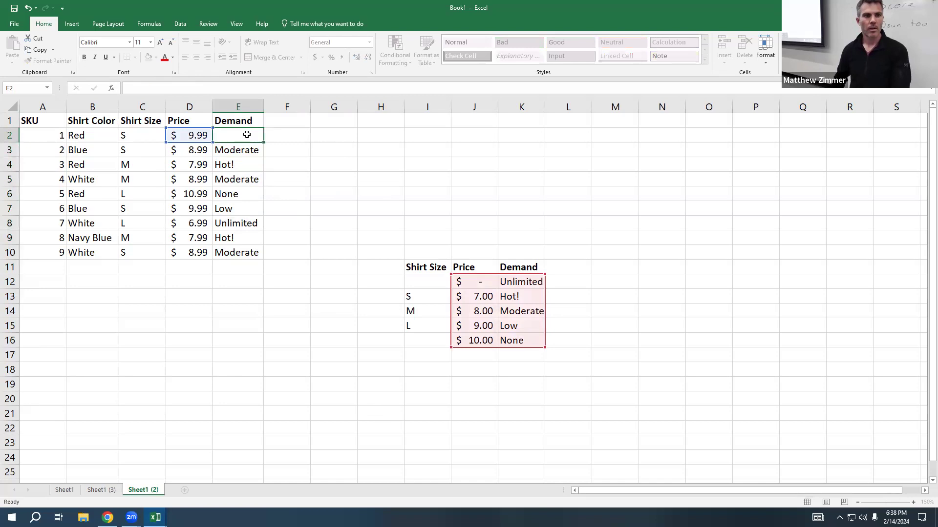
key(Escape)
double_click(241, 139)
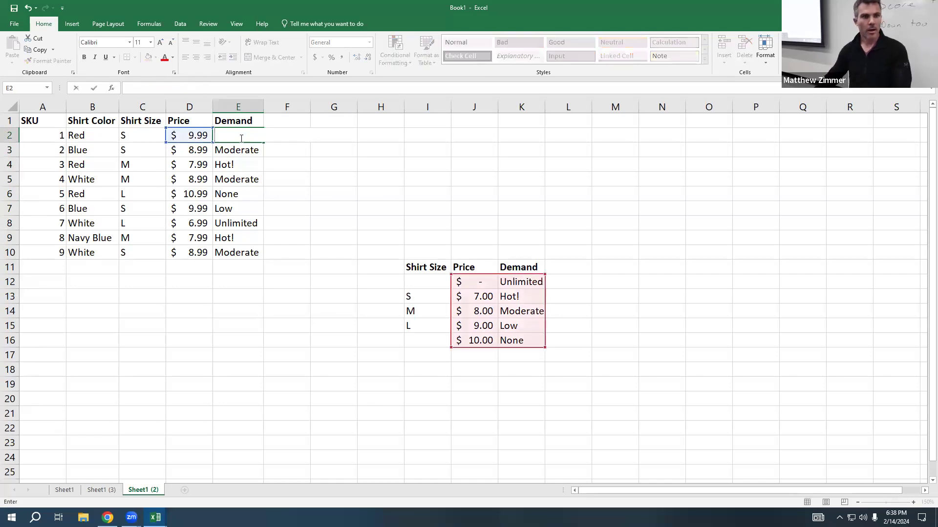
key(ctrl+Return)
drag(245, 148, 289, 297)
key(Delete)
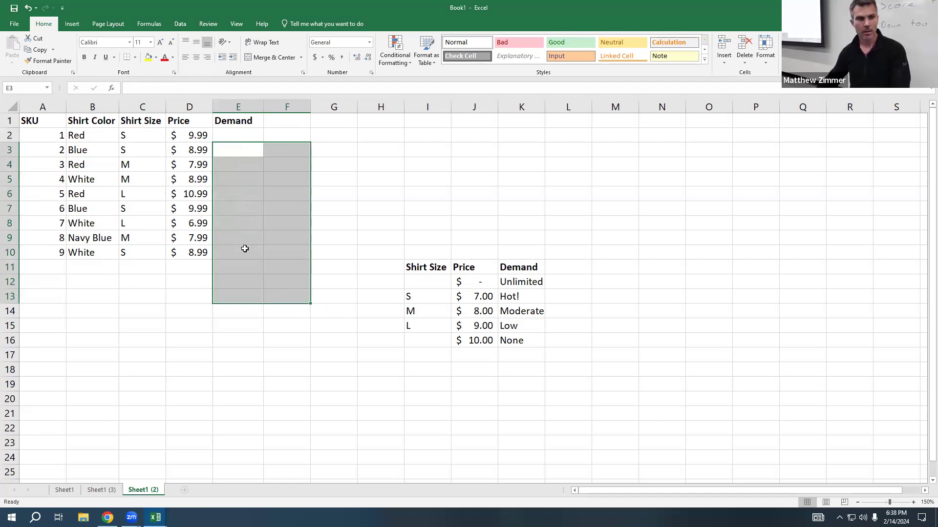
click(245, 250)
click(234, 134)
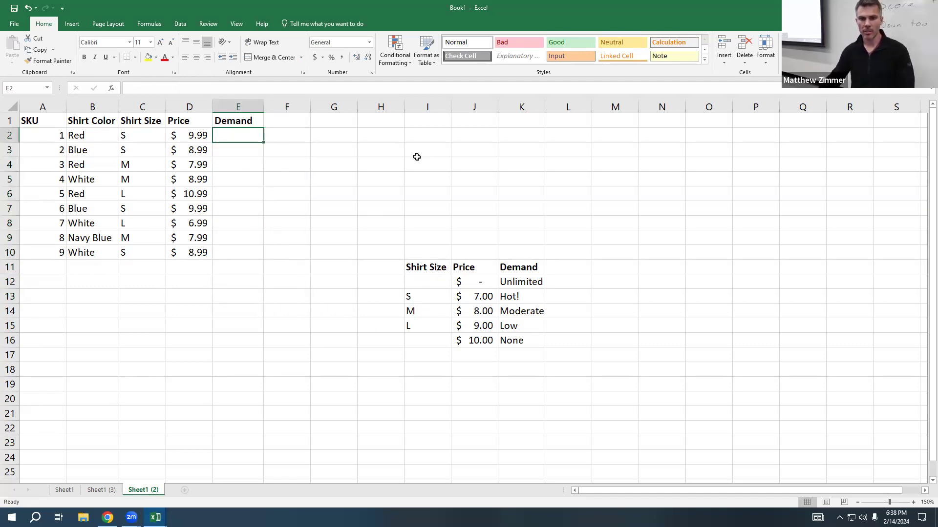
click(428, 284)
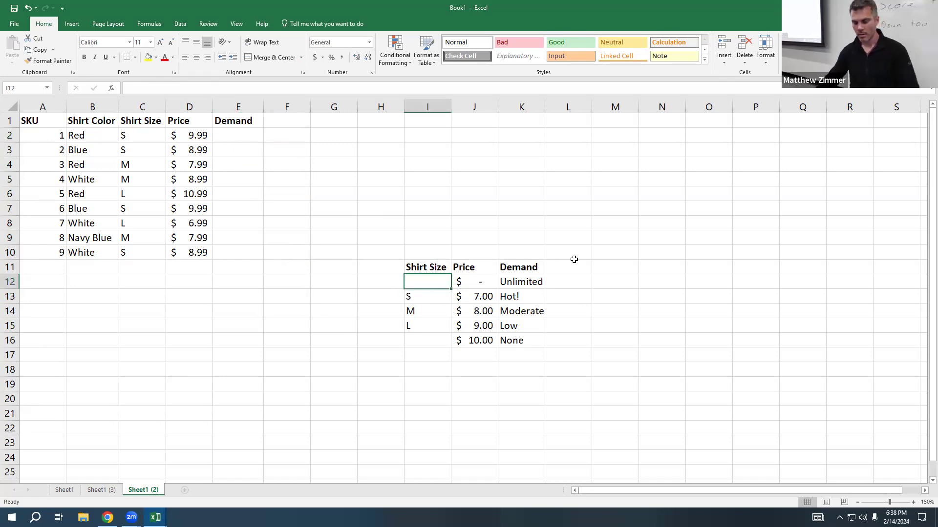
click(233, 139)
text(=)
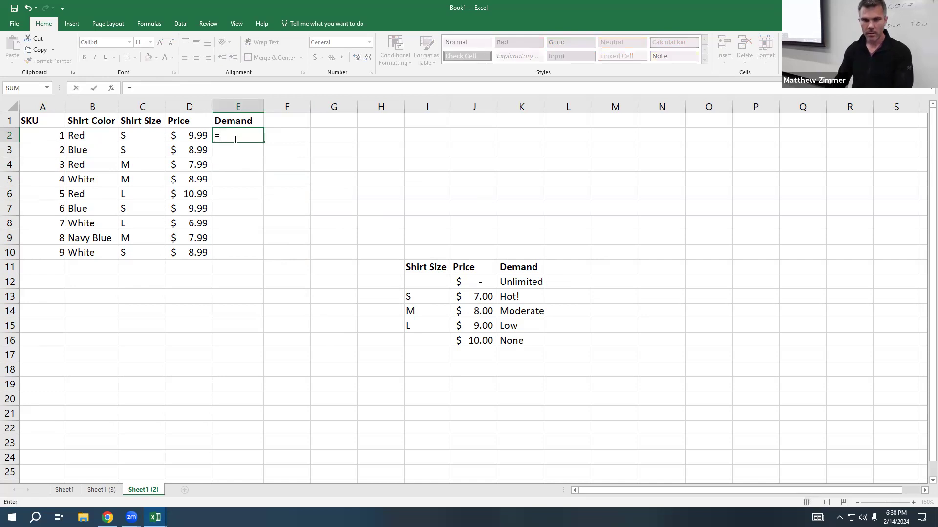
drag(439, 286, 467, 282)
key(Escape)
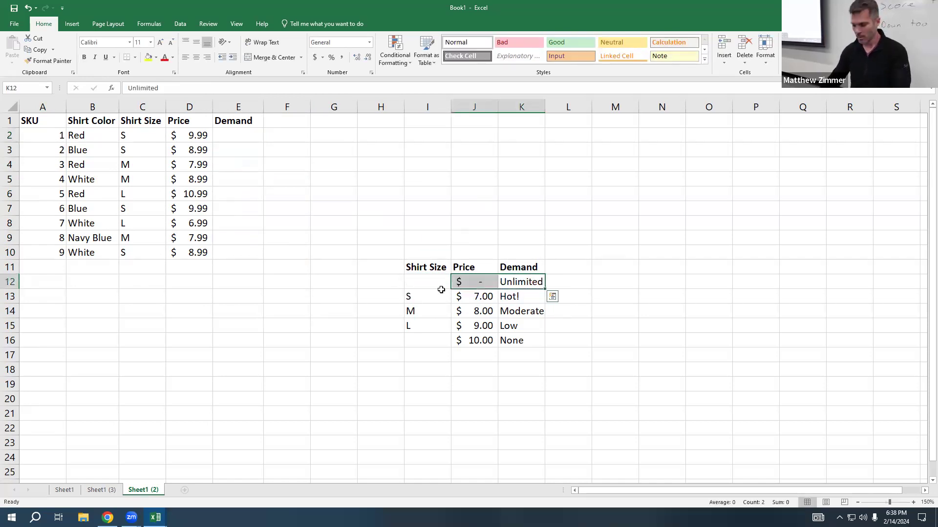
Clear the Unlimited and None rows of the lookup table, J12:K12 and J16:K16.
key(Delete)
click(484, 298)
mouse_move(461, 354)
mouse_down()
mouse_move(456, 345)
mouse_move(494, 340)
mouse_move(462, 340)
mouse_up()
key(Delete)
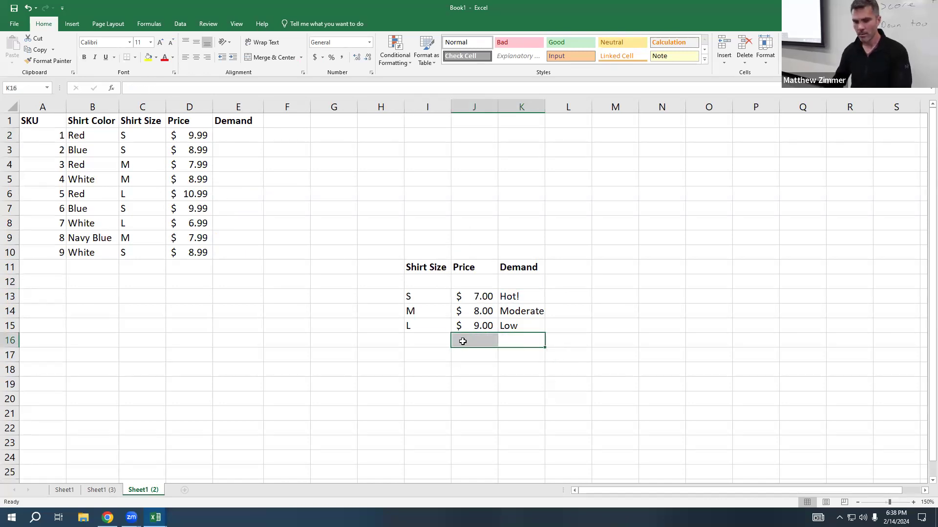
Move the S, M and L rows of the lookup table up one row to I12:K14, directly under the headers.
drag(527, 296, 427, 329)
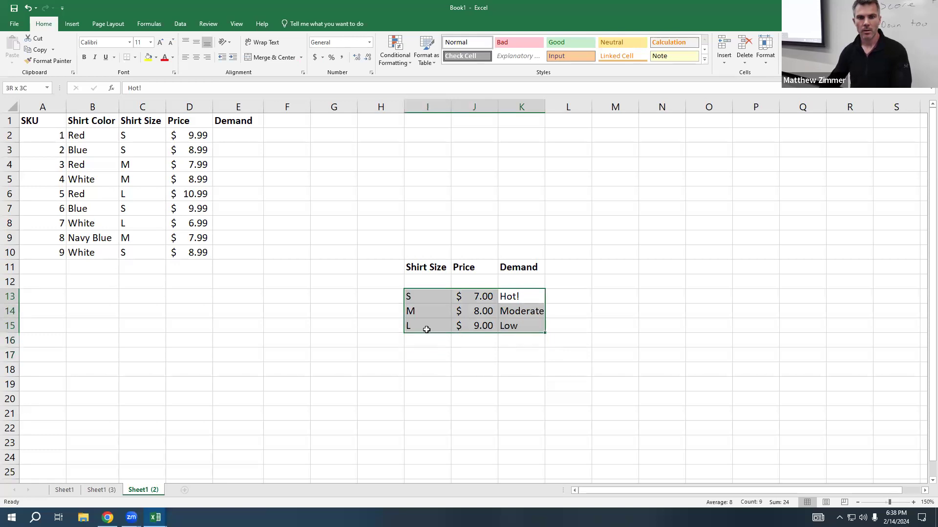
key(ctrl+q)
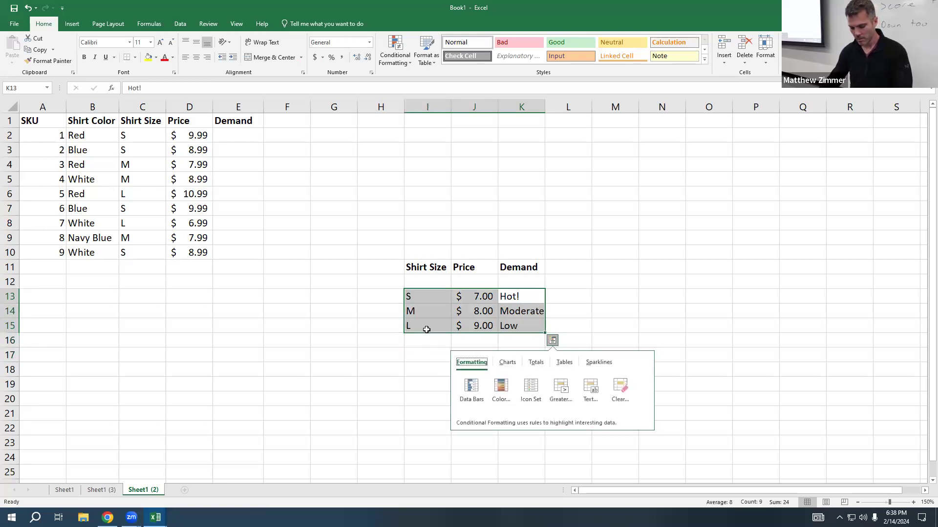
click(440, 281)
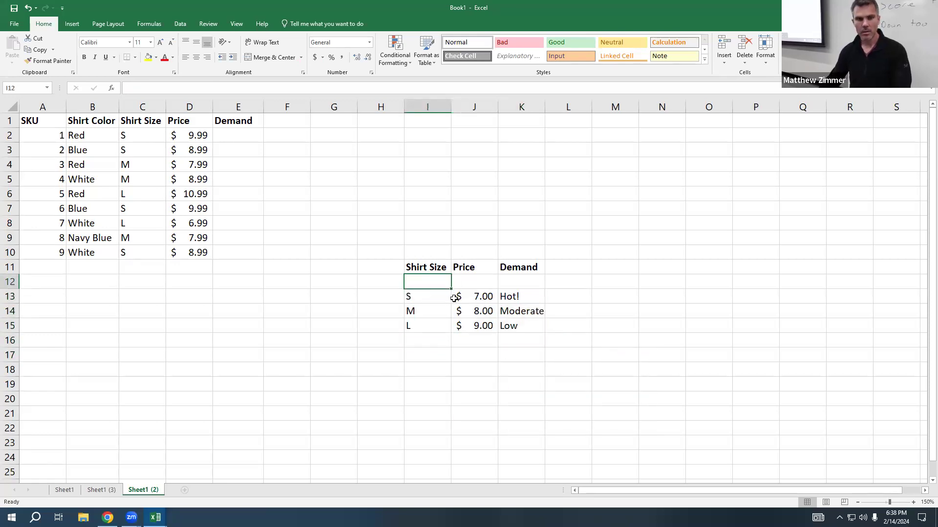
drag(442, 294, 528, 323)
drag(509, 289, 446, 275)
Enter the formula =VLOOKUP(C2,I12:K14,3) in E2 to look up demand by shirt size.
click(239, 136)
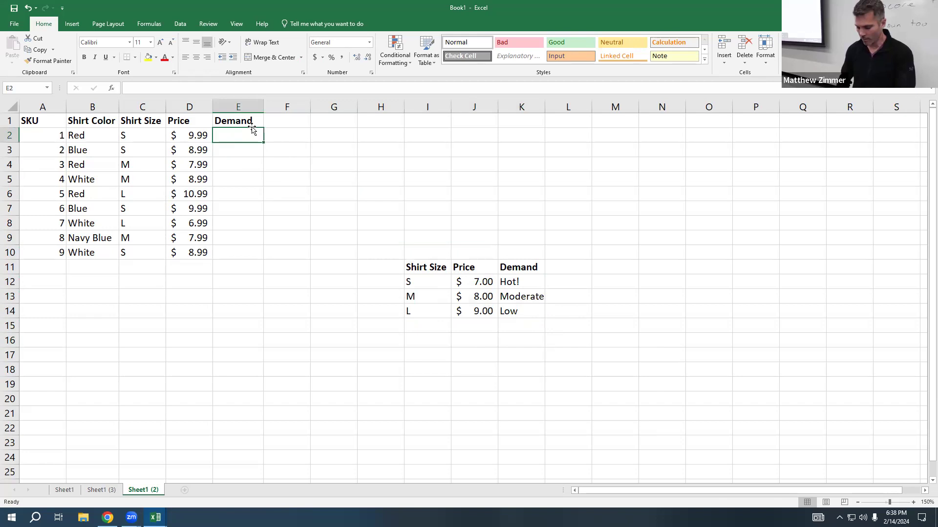
text(=vl)
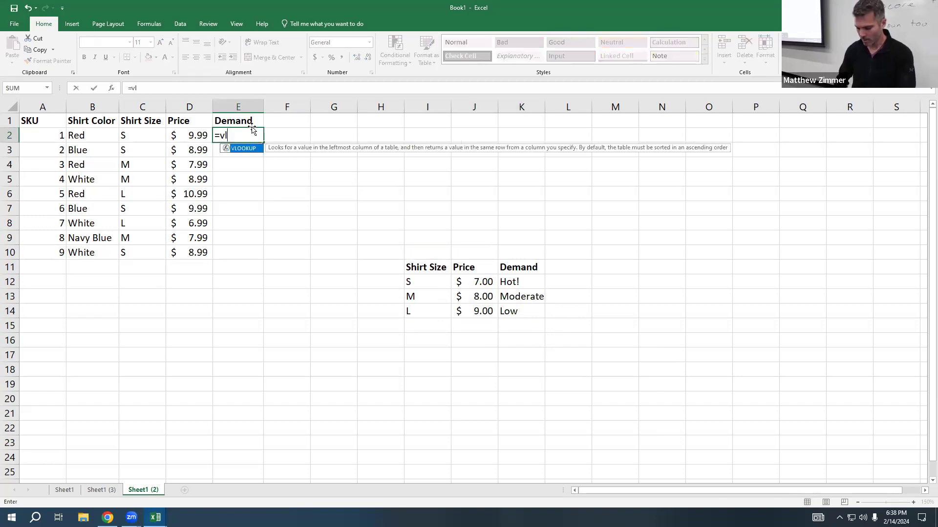
text(ookup)
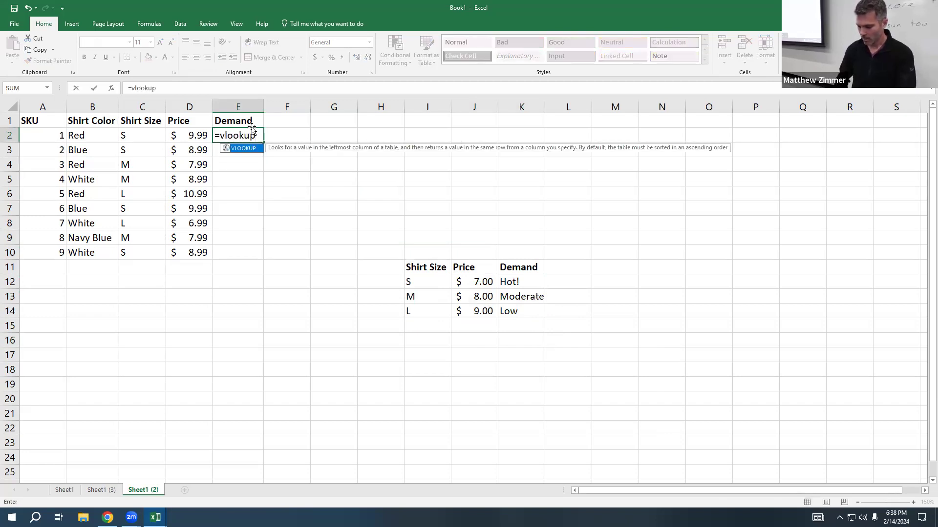
text(()
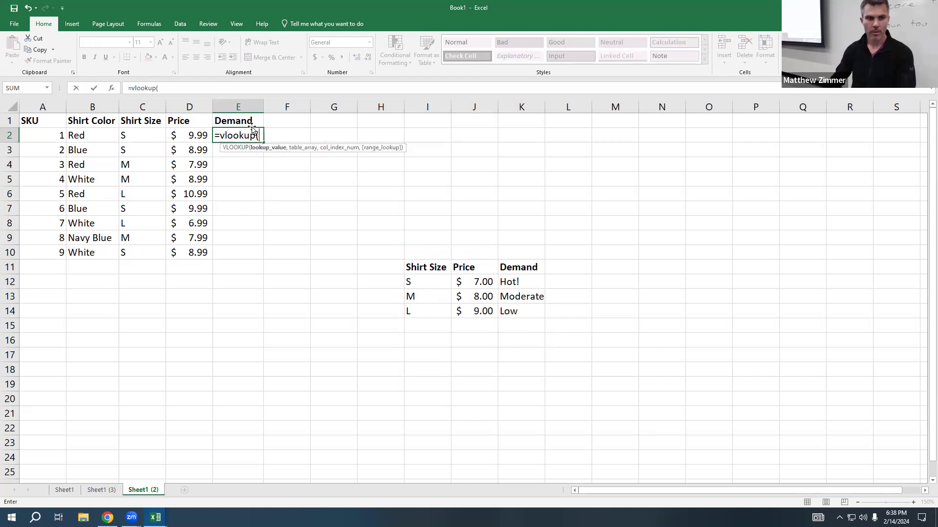
click(144, 136)
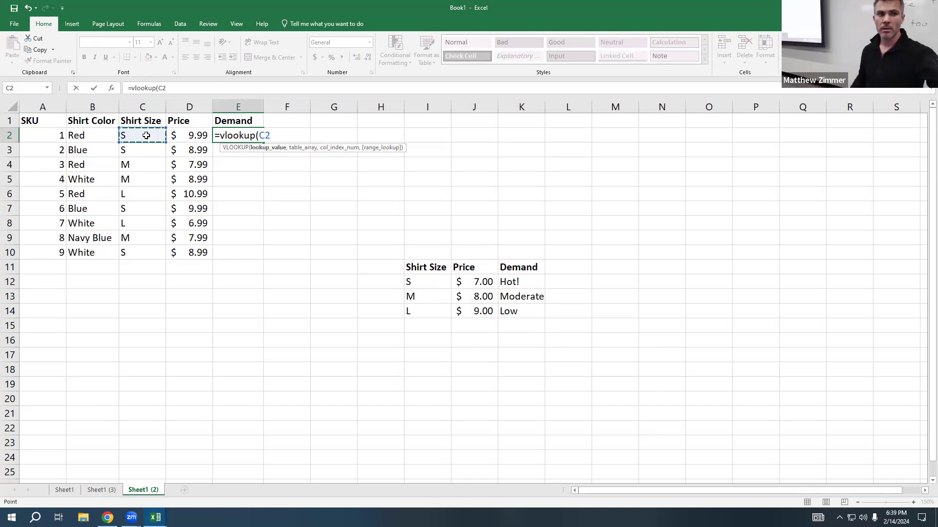
text(,)
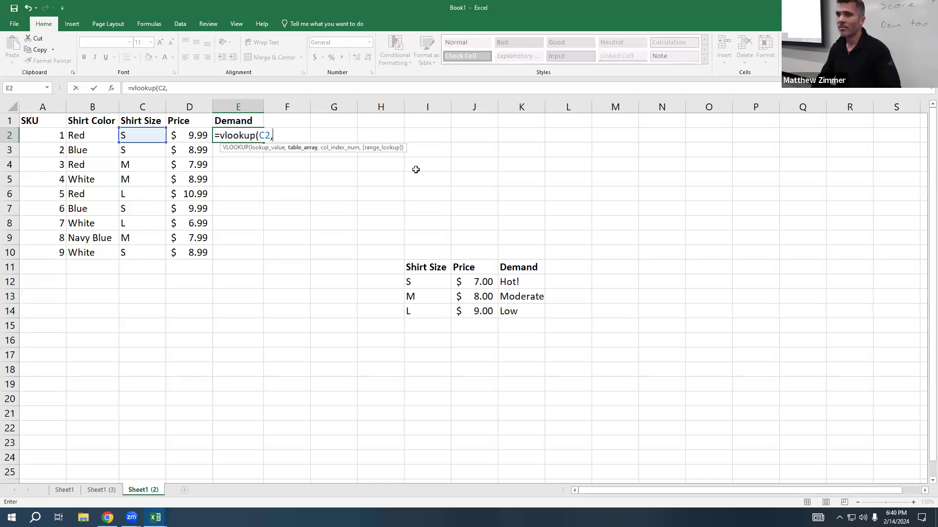
click(434, 285)
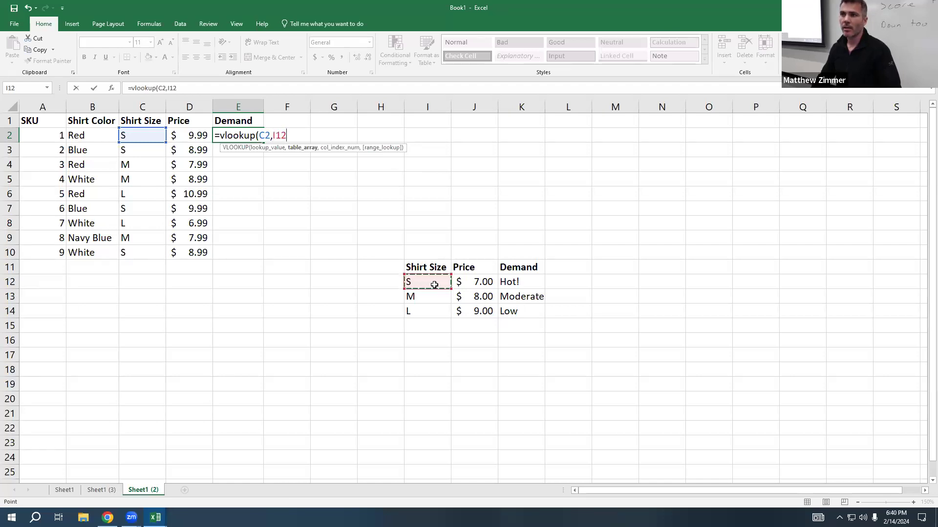
drag(434, 285, 506, 313)
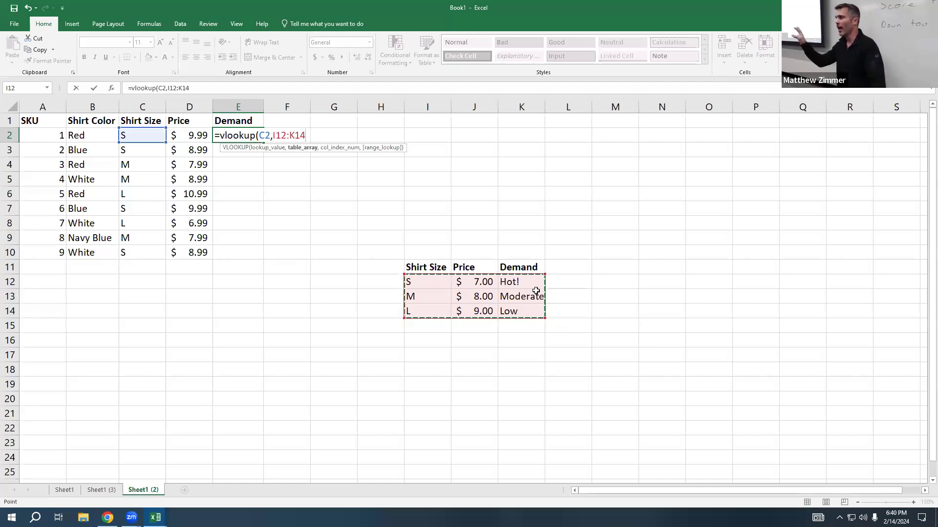
text(,3)
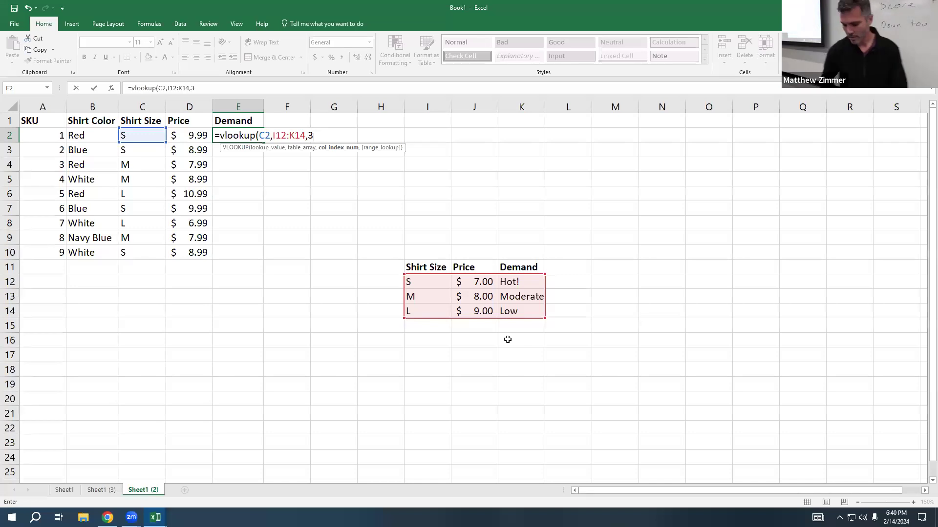
text())
key(Return)
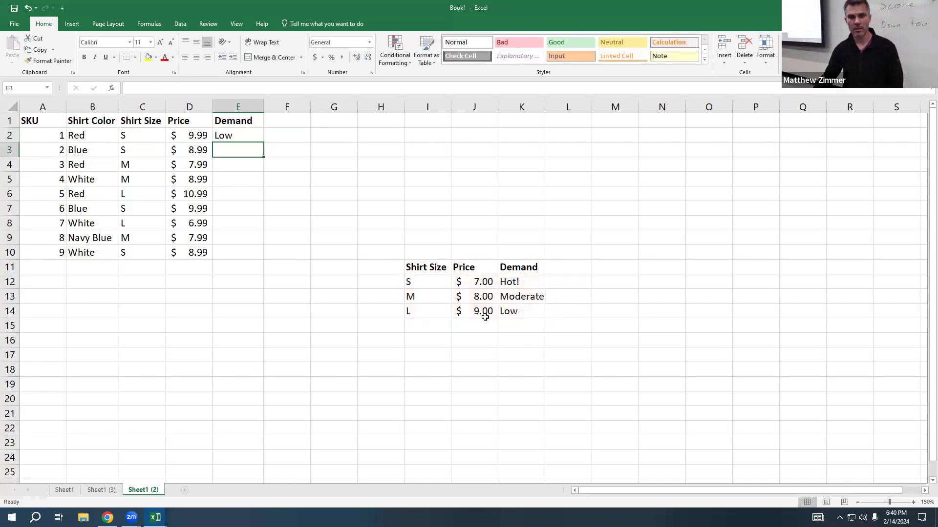
Add FALSE as the range_lookup argument of the VLOOKUP formula in E2 for an exact match.
click(412, 322)
click(421, 310)
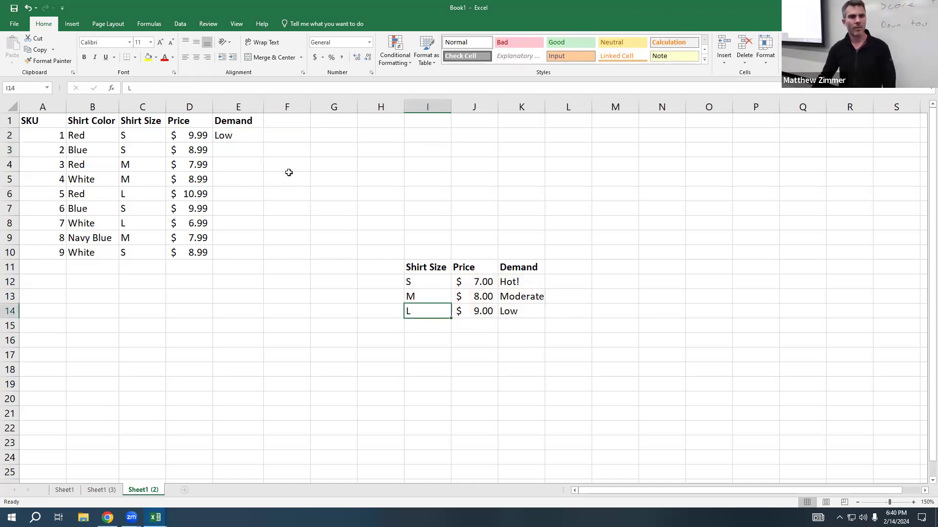
click(244, 145)
click(243, 138)
double_click(243, 138)
click(317, 137)
text(,)
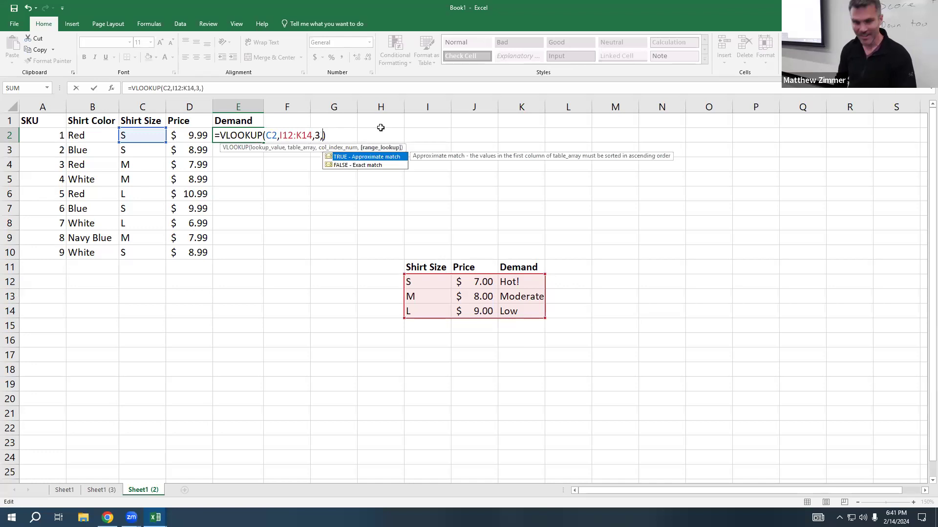
text(FALSE)
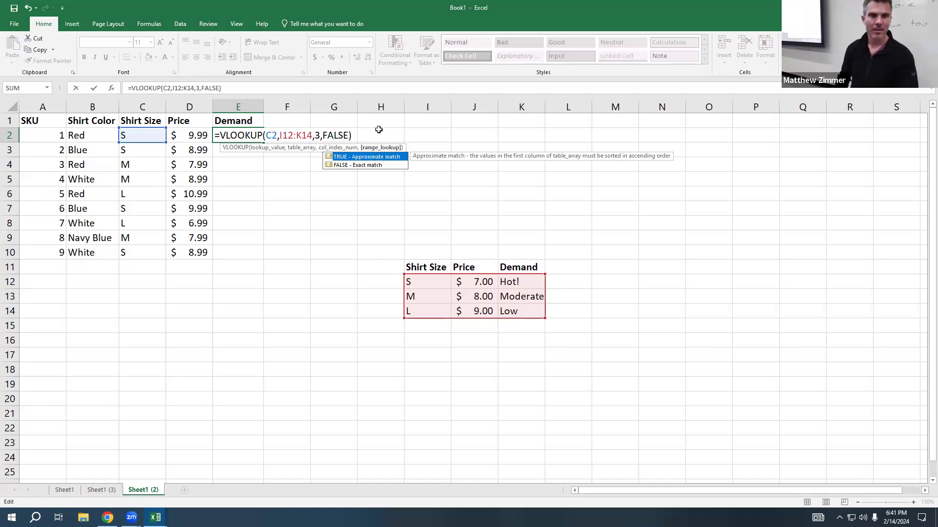
key(Return)
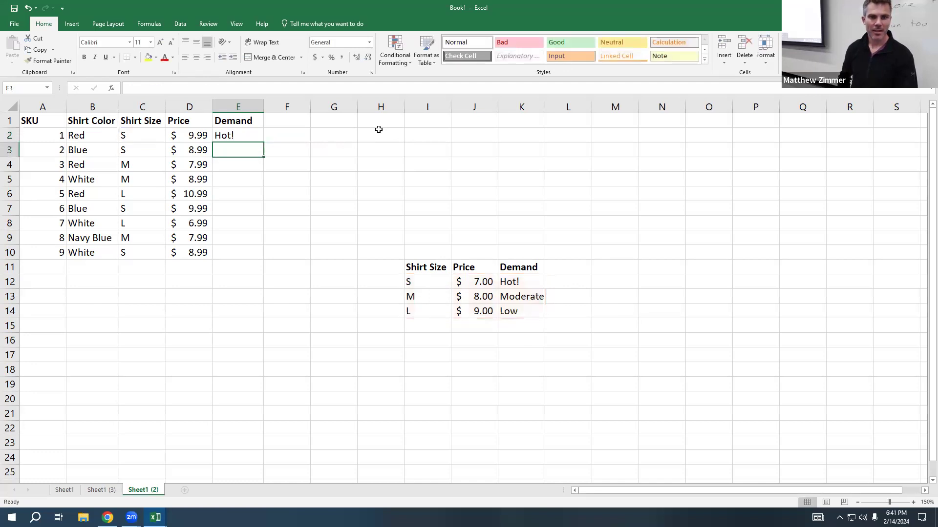
Undo the last change to the VLOOKUP formula in E2.
click(234, 132)
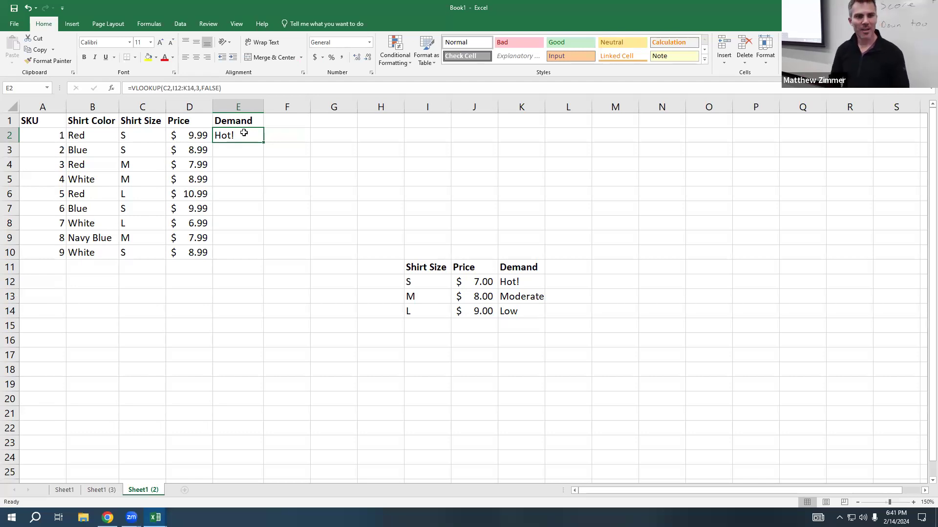
key(ctrl+z)
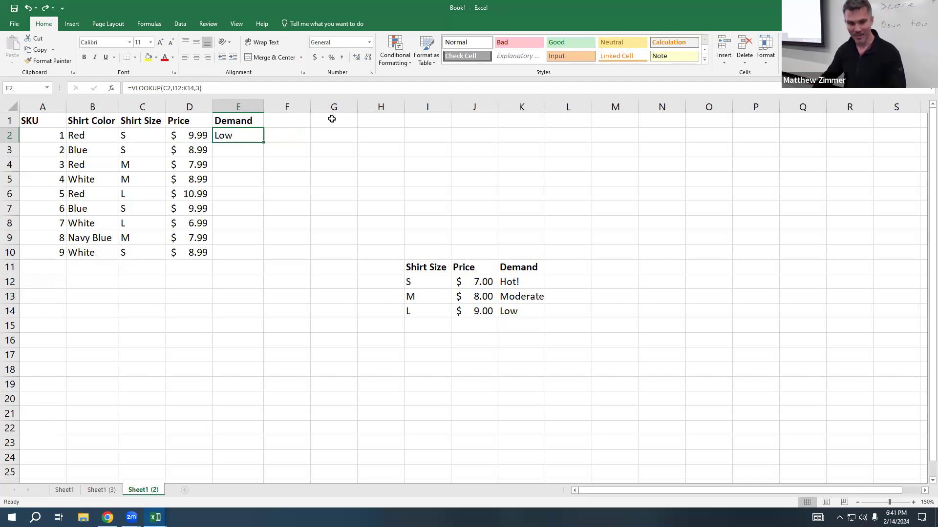
click(253, 145)
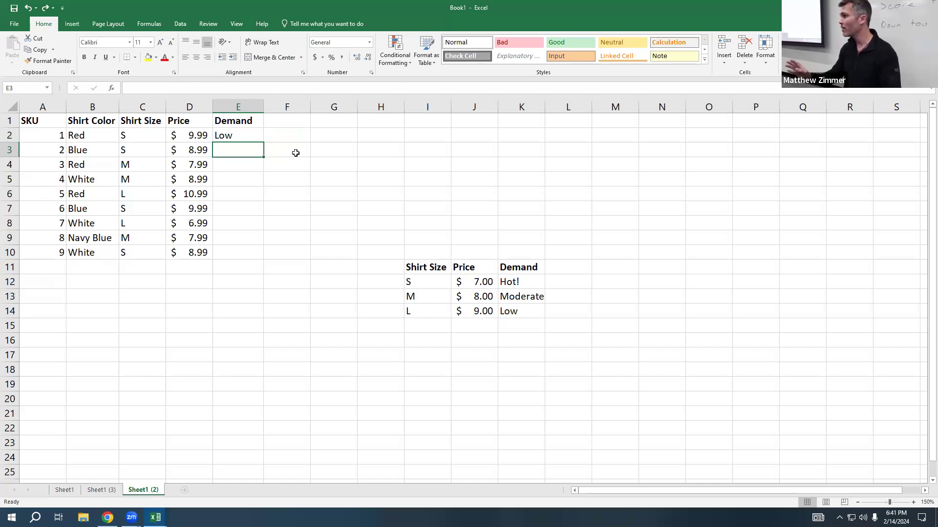
click(229, 138)
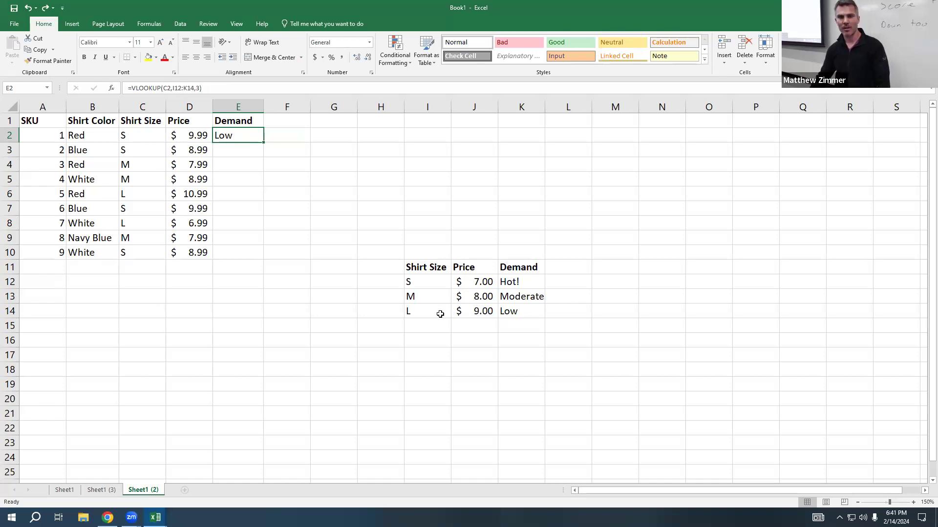
Compare the lookup table's S row with the L demand, and change E2's formula to =VLOOKUP(C2,I12:K14,3,FALSE).
drag(429, 281, 522, 282)
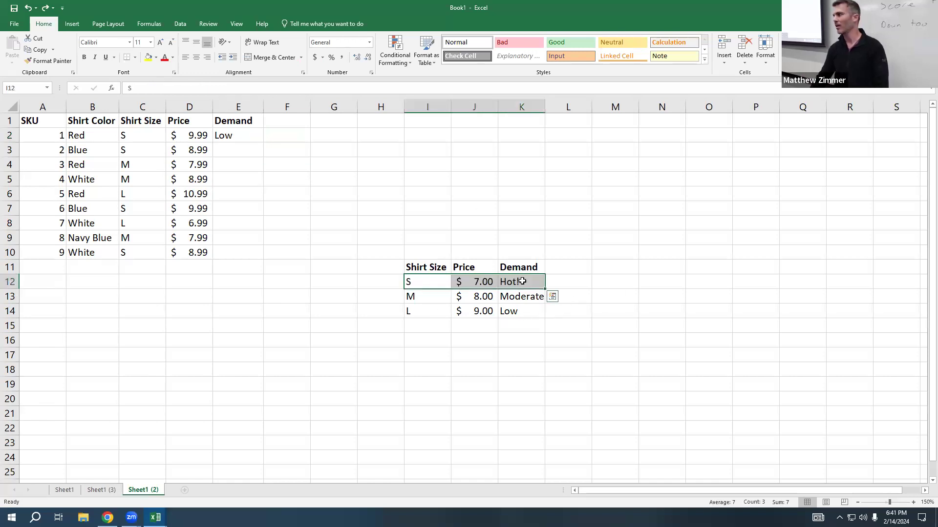
click(508, 312)
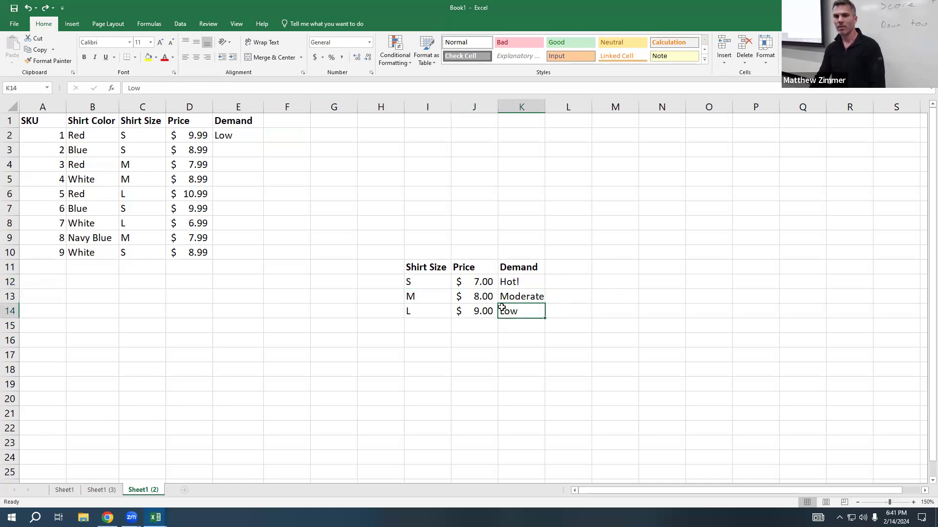
double_click(225, 135)
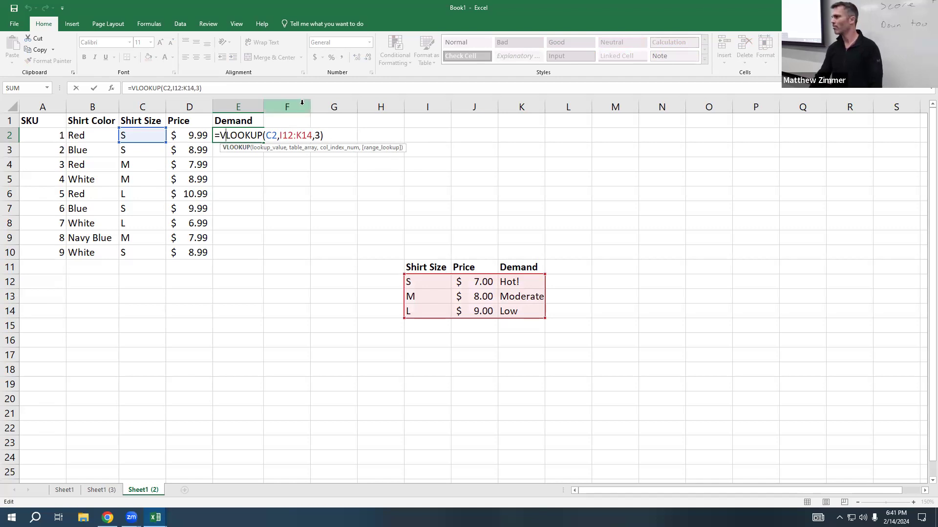
click(318, 135)
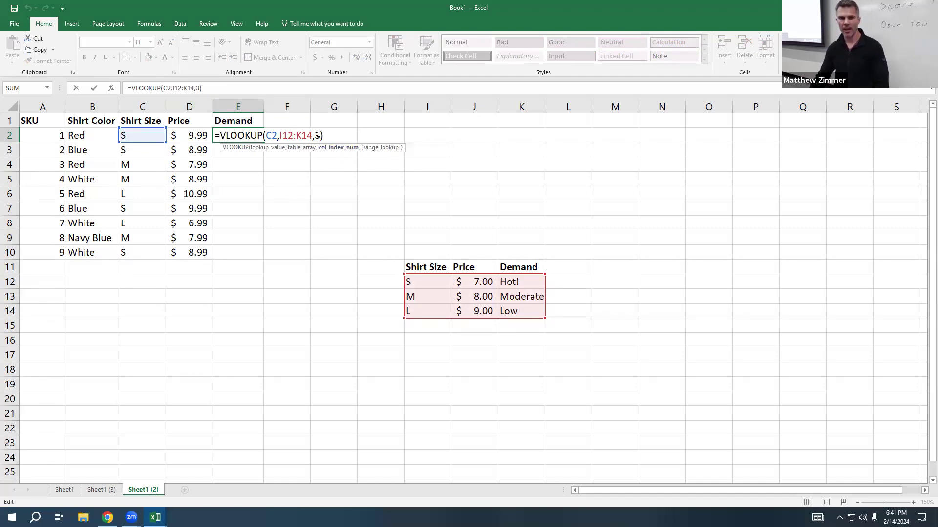
text(,)
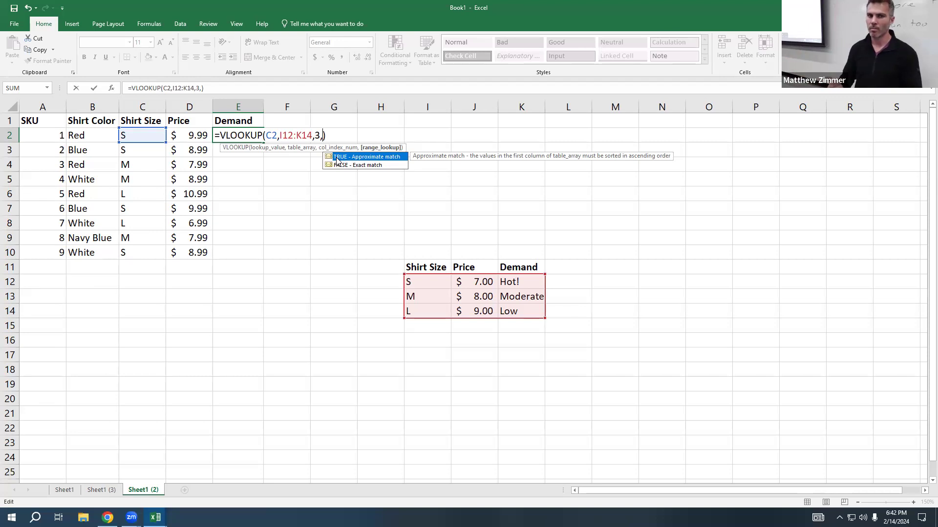
text(FALSE)
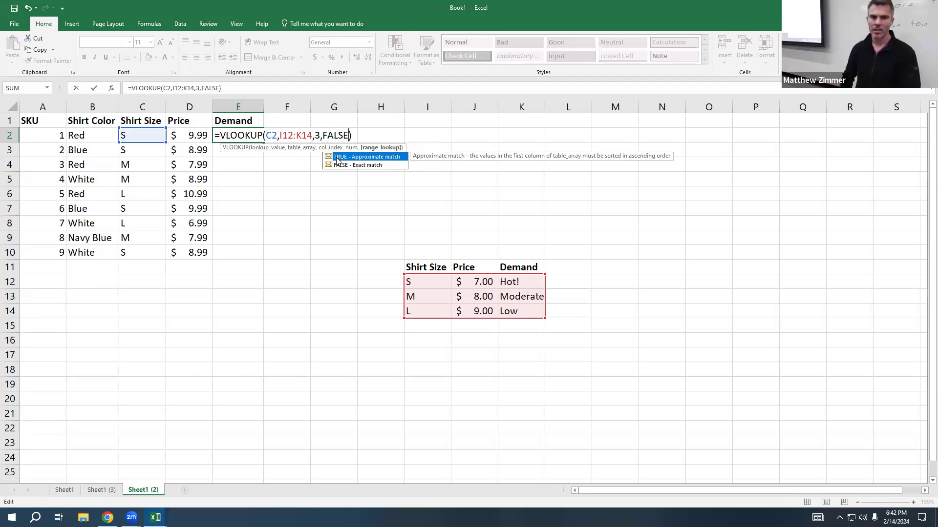
key(Return)
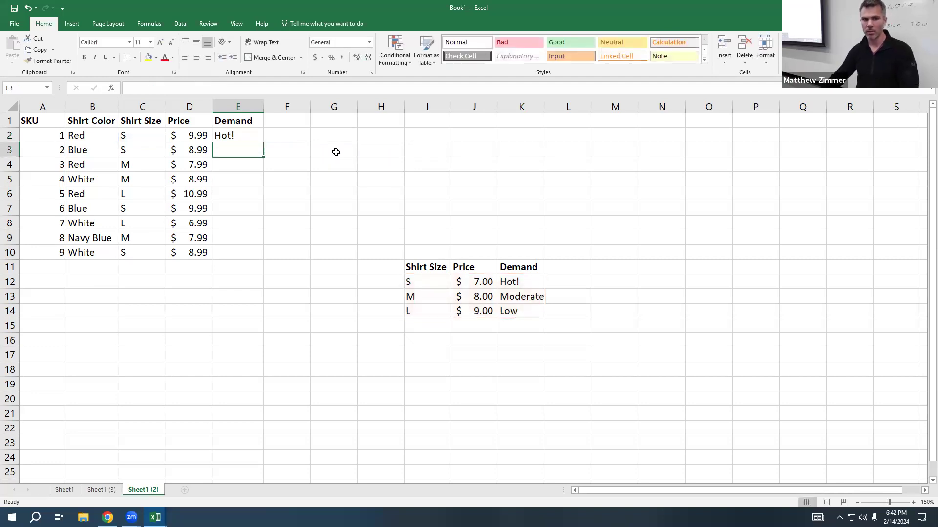
Review the FALSE argument of the VLOOKUP formula in E2 and clear the formula from the cell.
click(245, 137)
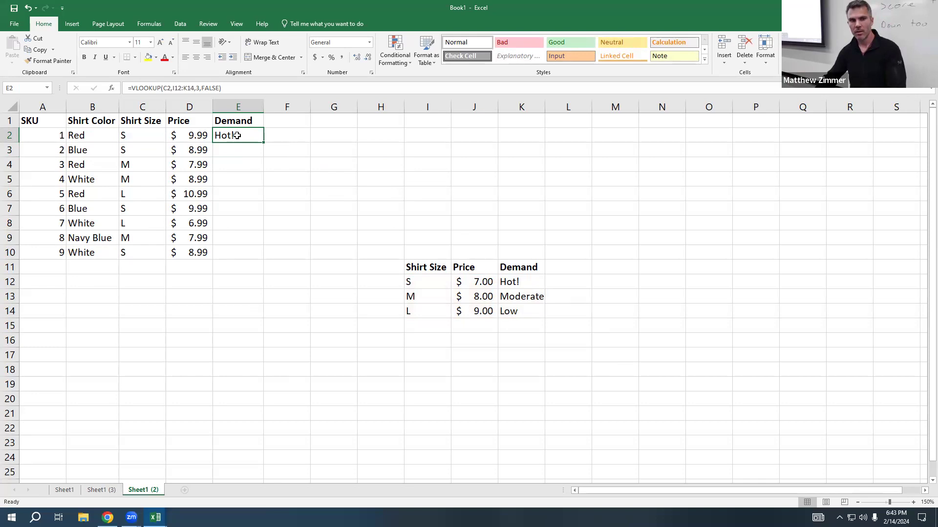
double_click(237, 136)
drag(346, 135, 320, 135)
double_click(324, 135)
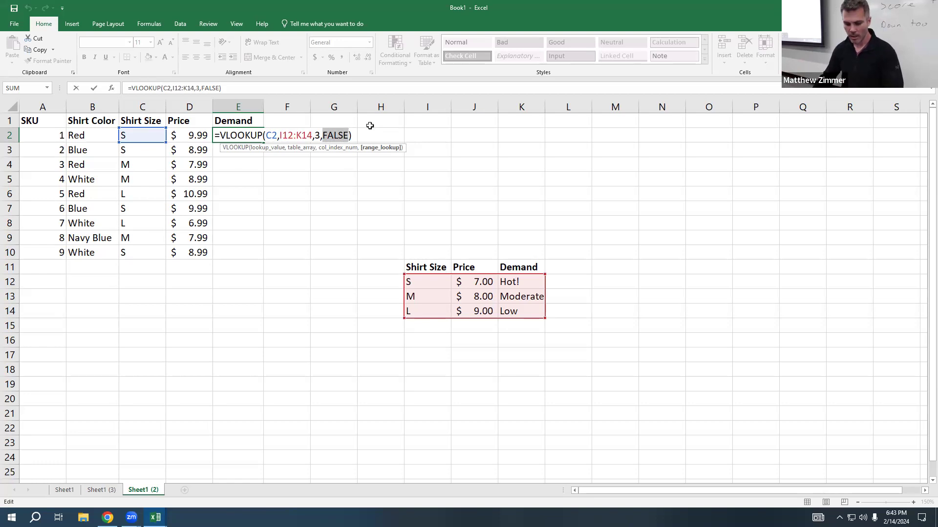
key(ctrl+Return)
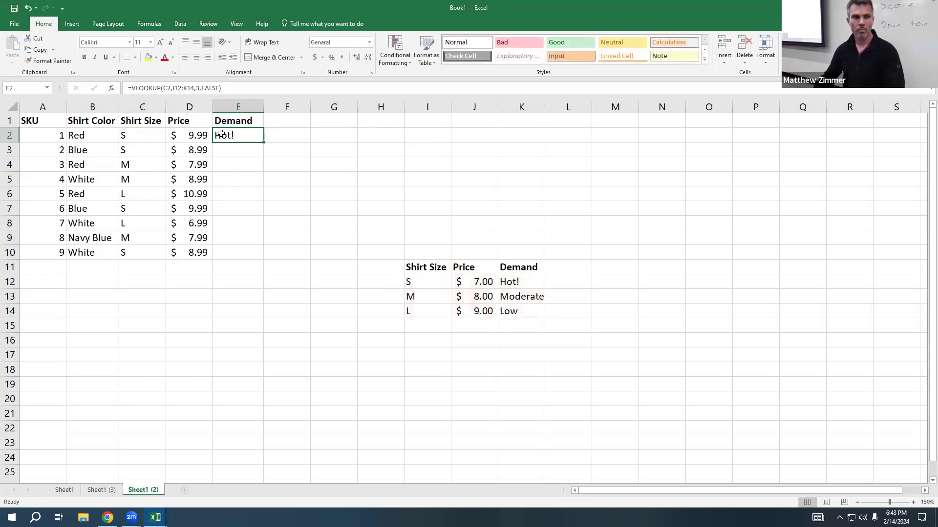
key(Delete)
click(341, 172)
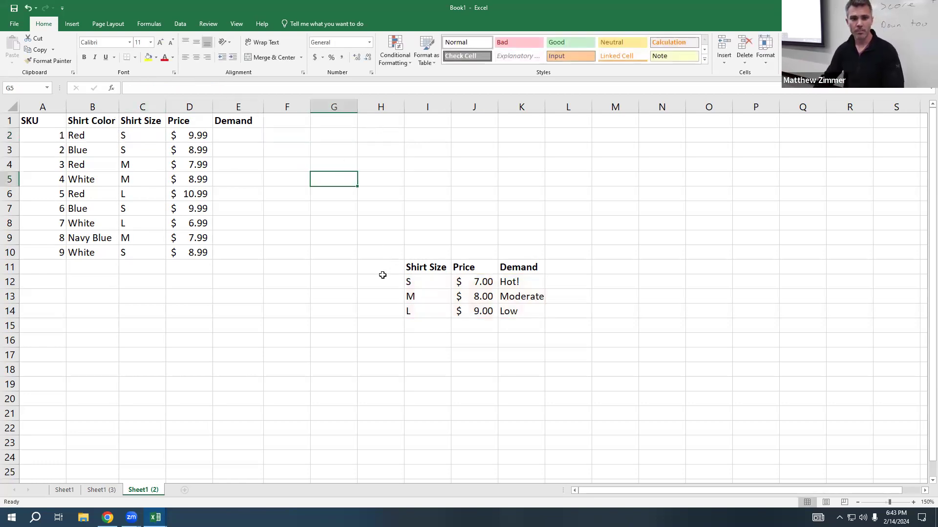
Add a Color heading in H11 beside the Shirt Size lookup column and enter Red in H12.
click(384, 266)
text(Color)
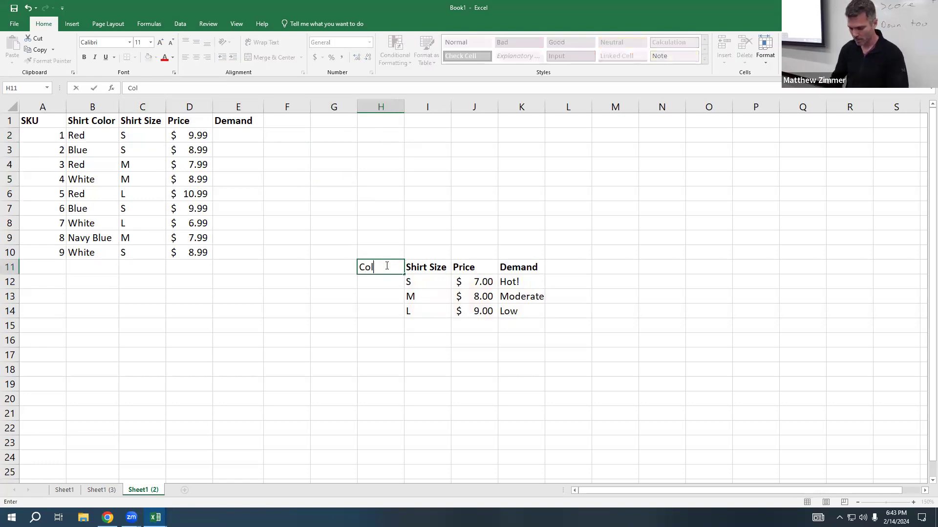
click(377, 306)
click(370, 277)
text(Red)
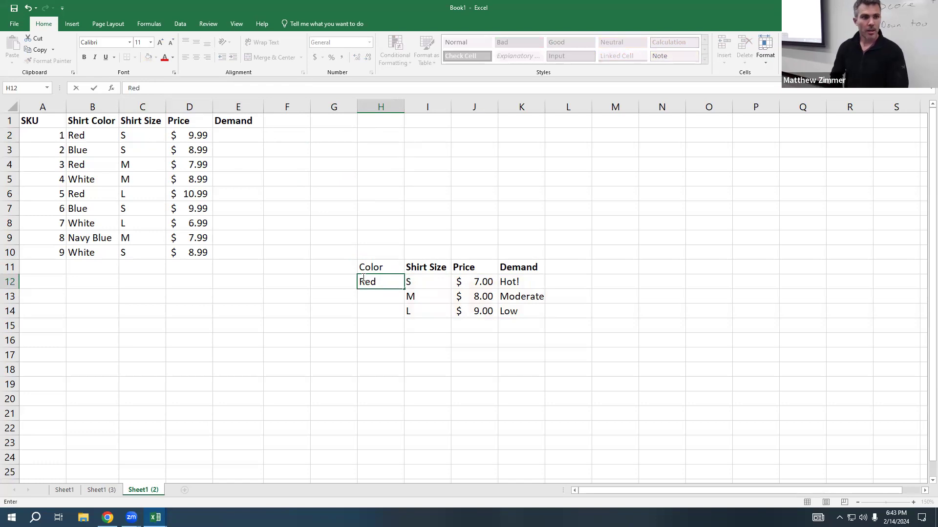
key(Return)
Continue the Color column of the lookup table with White in H13 and Blue in H14.
text(Whi)
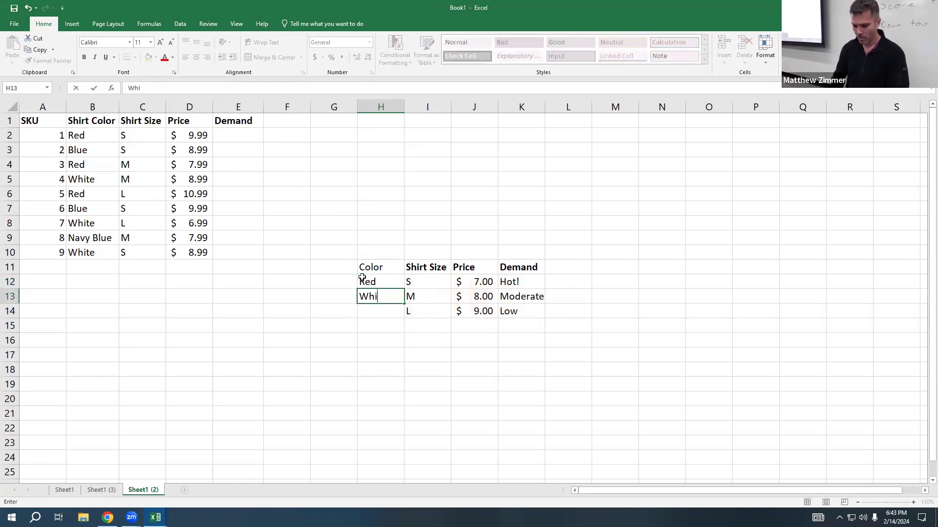
text(t)
key(Return)
key(Up)
text(White)
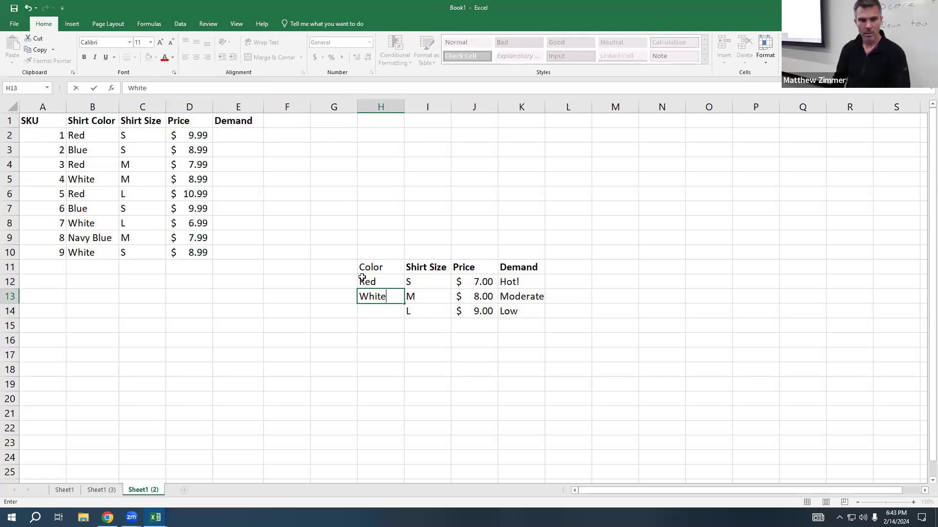
key(Return)
text(Blue)
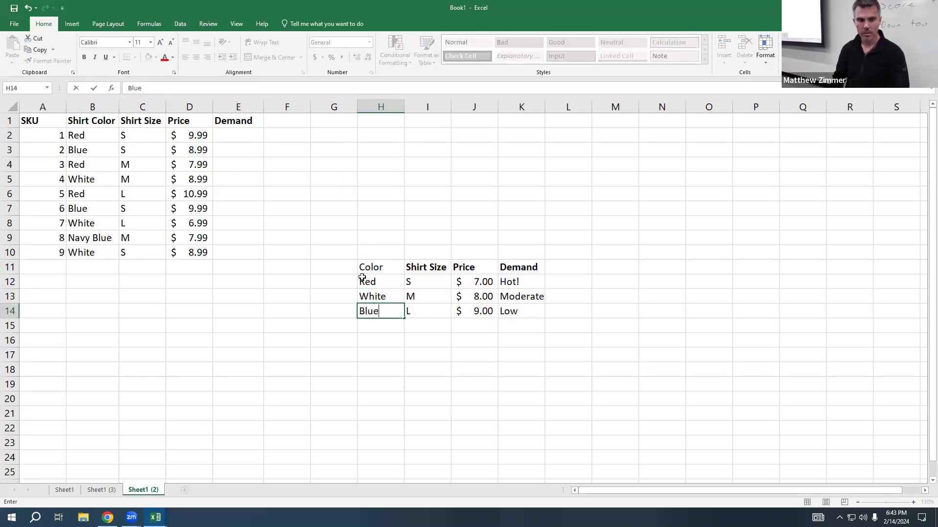
key(Return)
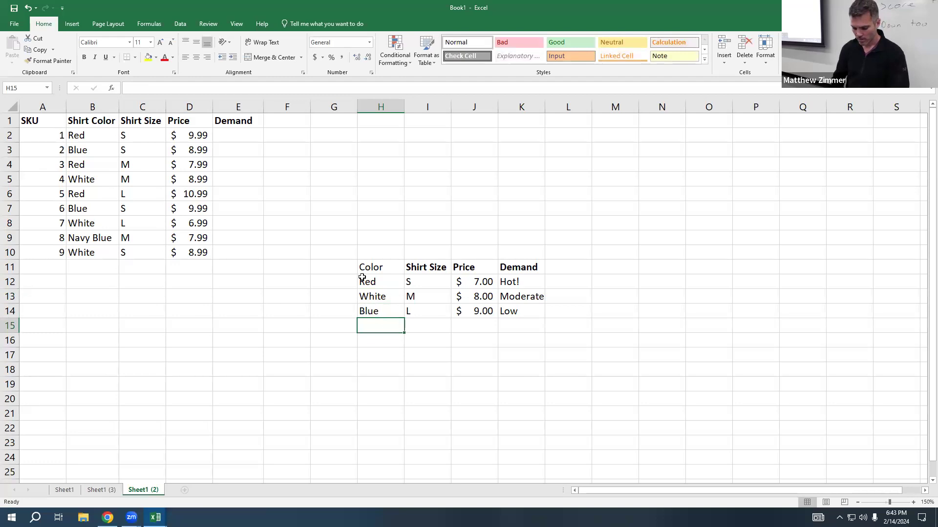
text(Navy Blue)
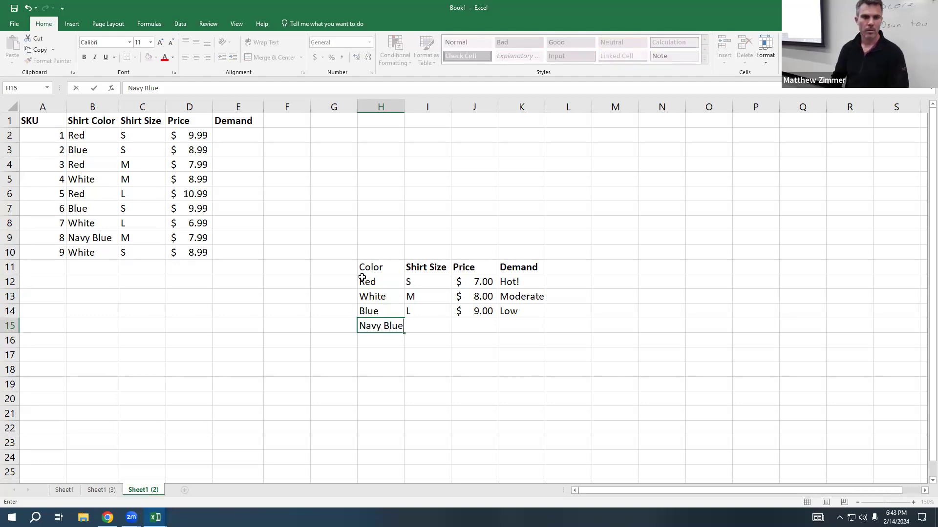
key(BackSpace)
key(BackSpace)
key(BackSpace)
key(BackSpace)
key(BackSpace)
key(BackSpace)
key(BackSpace)
key(BackSpace)
key(BackSpace)
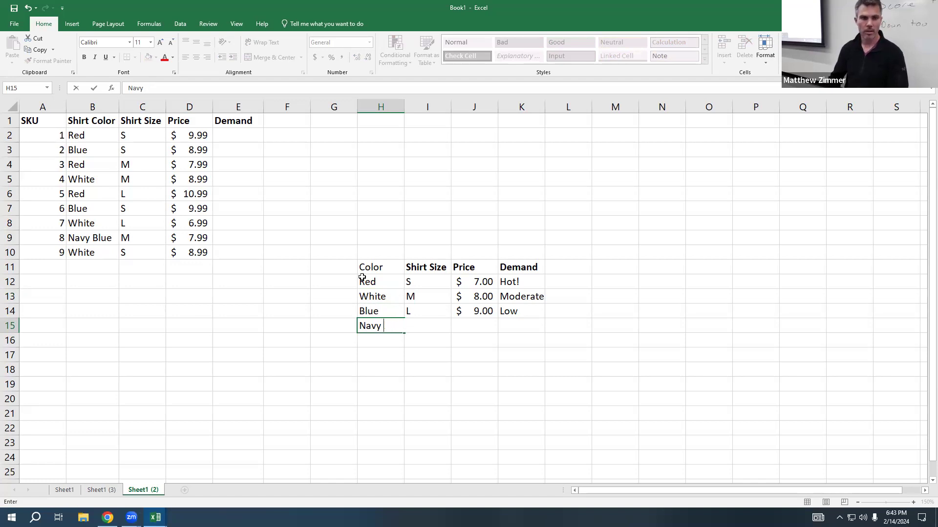
key(Return)
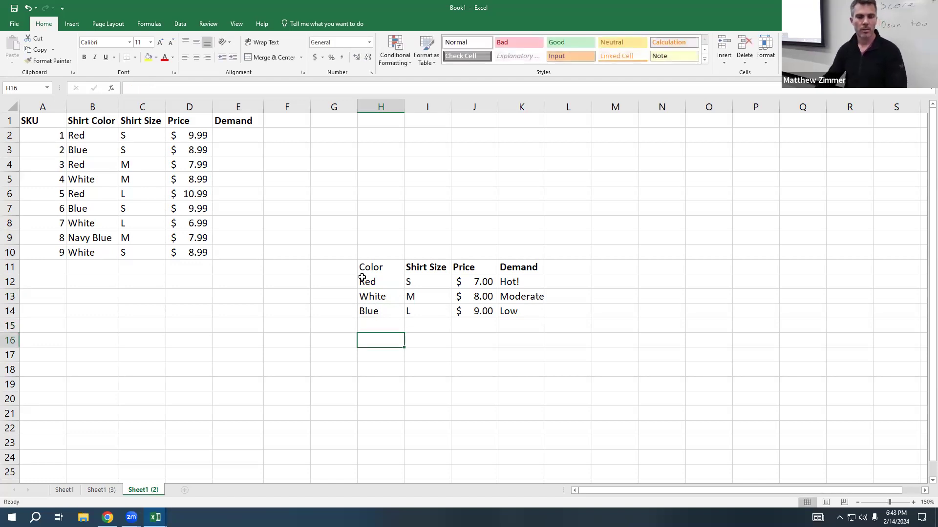
click(388, 325)
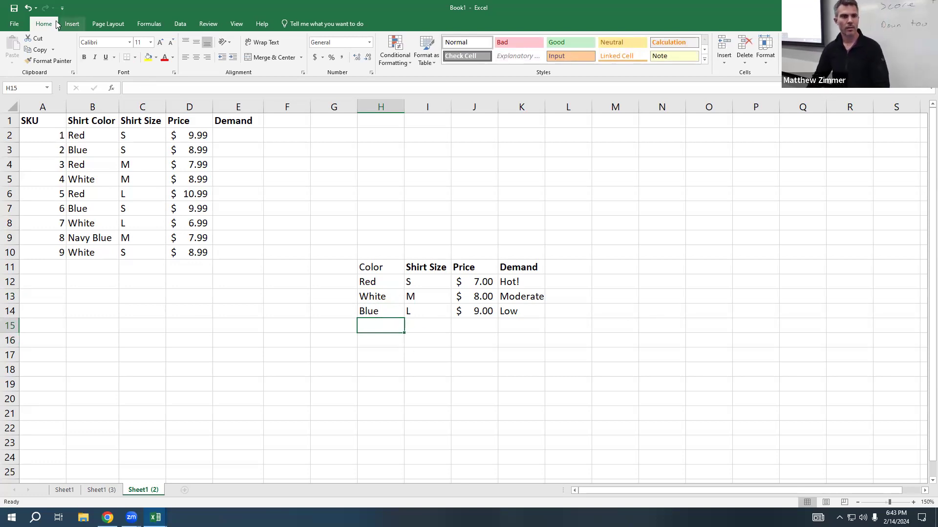
Write the color lookup arguments in E2 as =B2,H12:K14,4,TRUE) without the function name.
click(252, 139)
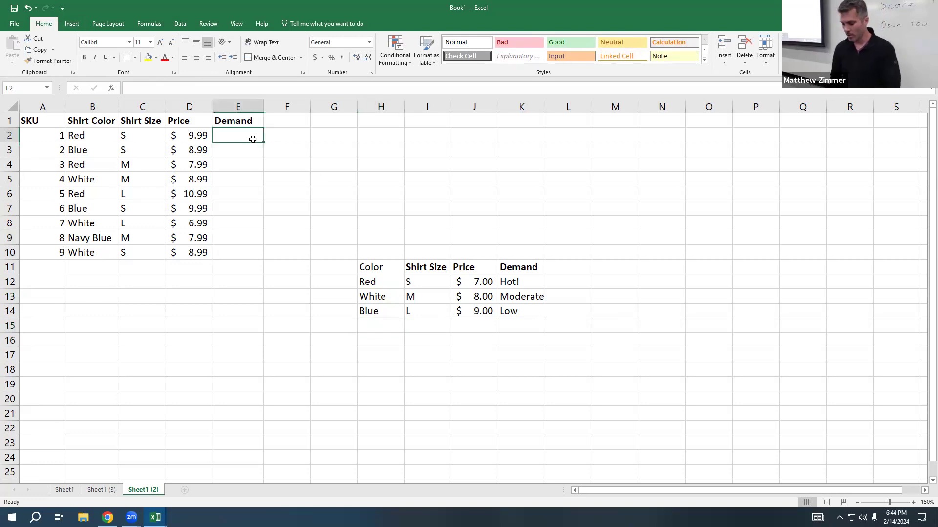
text(=)
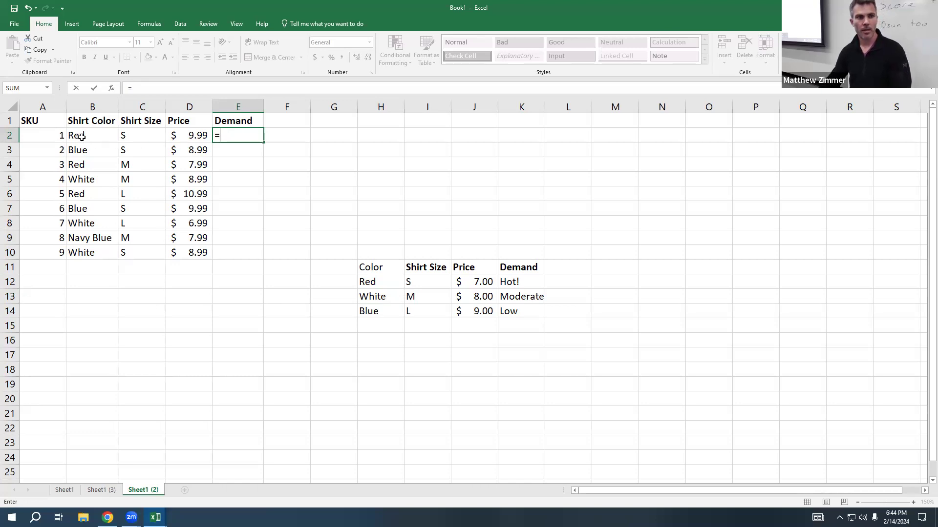
click(82, 136)
text(,)
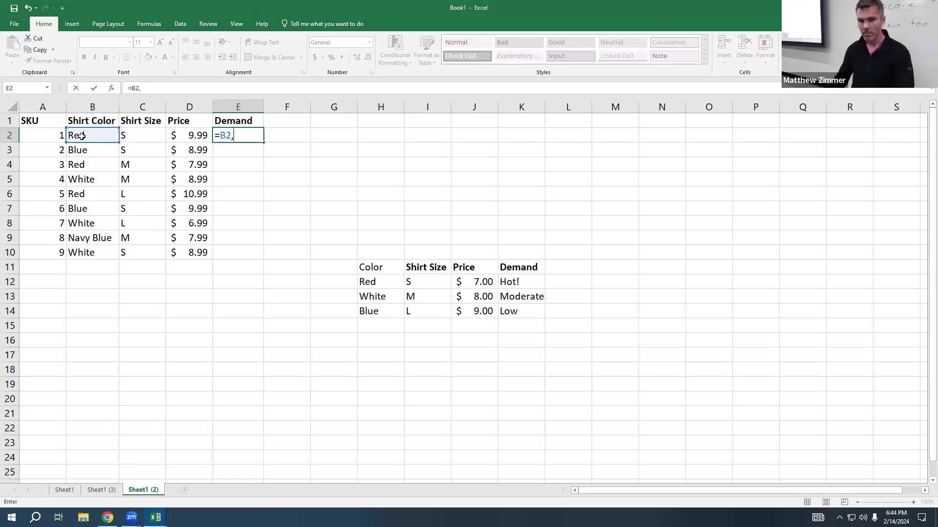
drag(360, 287, 533, 308)
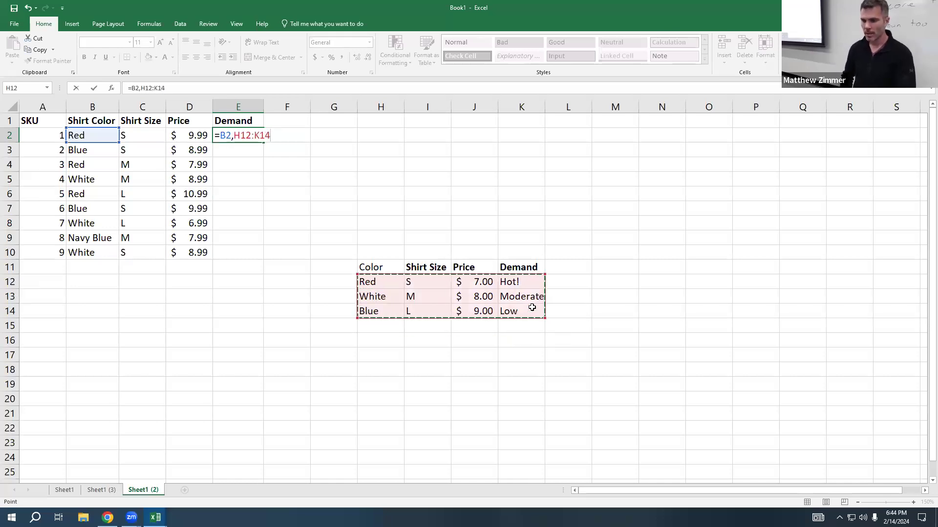
text(,)
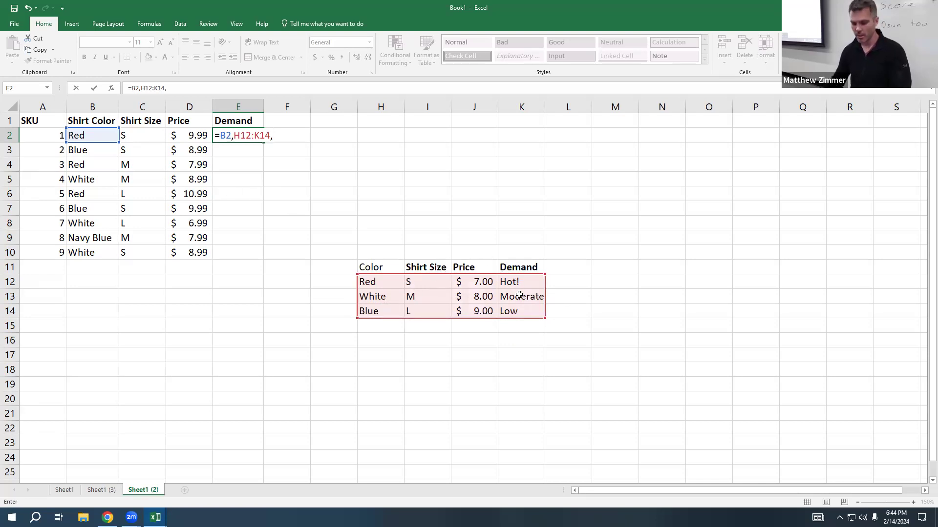
text(4)
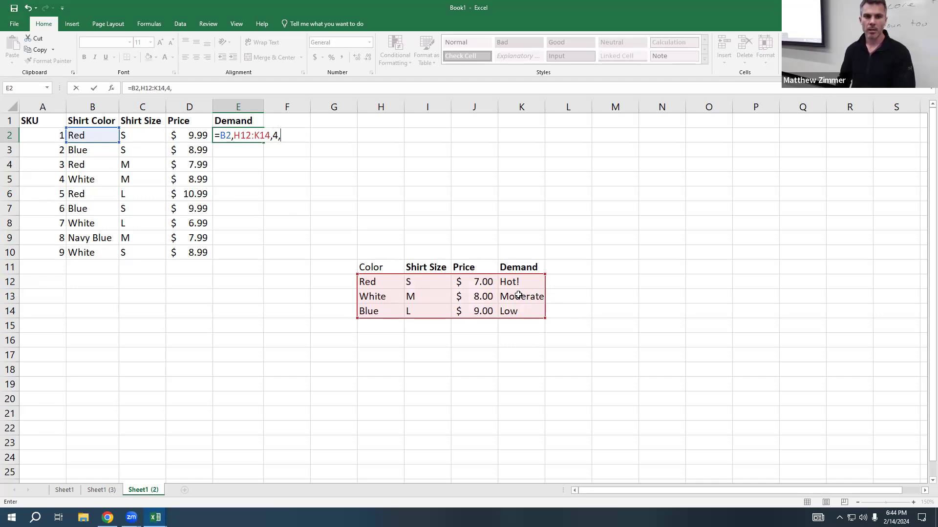
text(,TR)
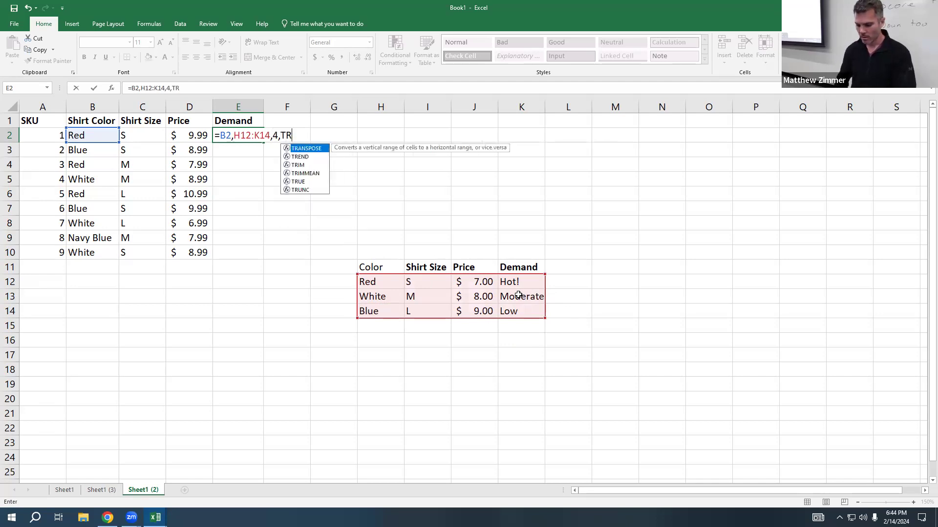
text(UE))
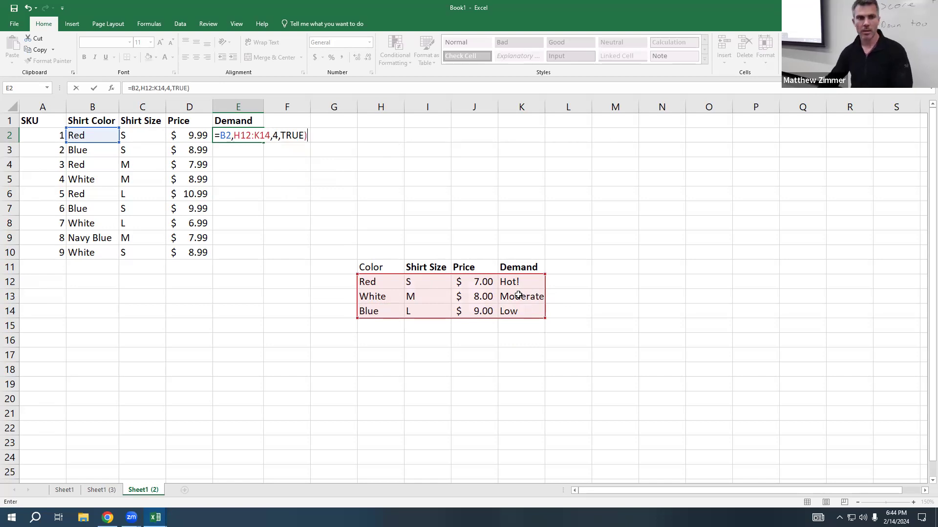
Lock the rows of the lookup range in E2's formula as H$12:K$14 and try to commit the formula.
click(241, 135)
text($)
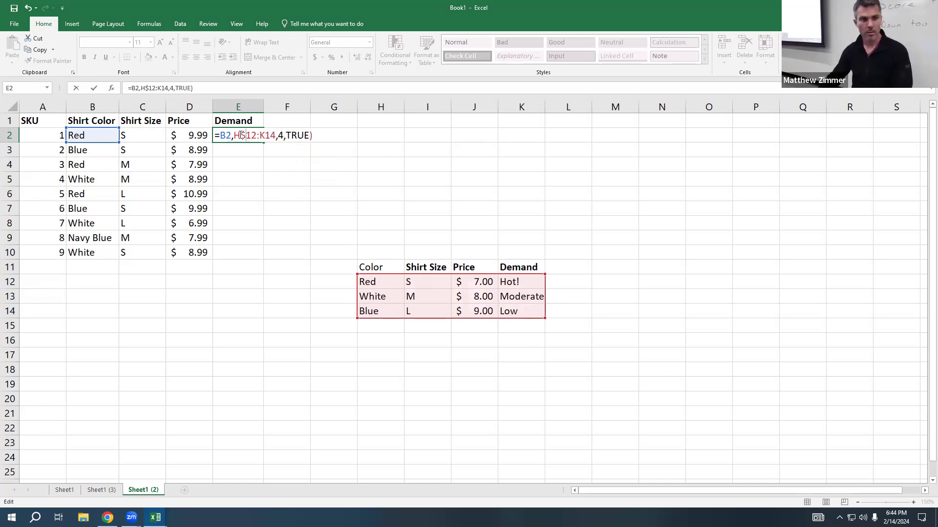
click(265, 136)
text($)
key(Return)
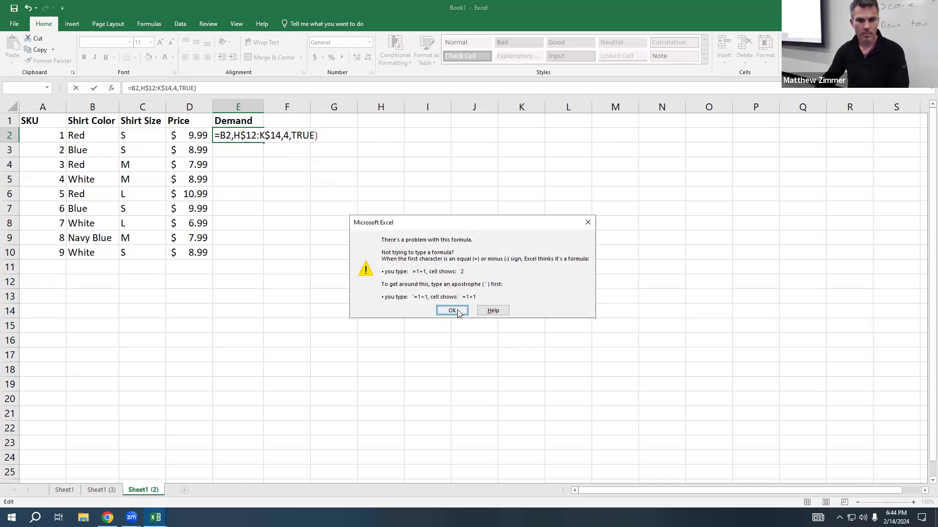
click(452, 311)
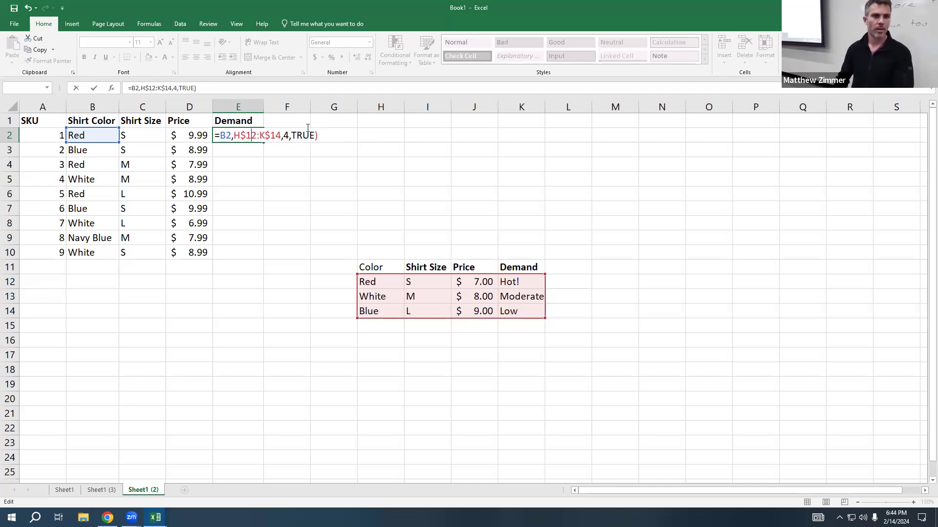
Complete E2's formula as =VLOOKUP(B2,H$12:K$14,4,TRUE) and fill it down the Demand column to E10.
click(218, 136)
text(vlookup)
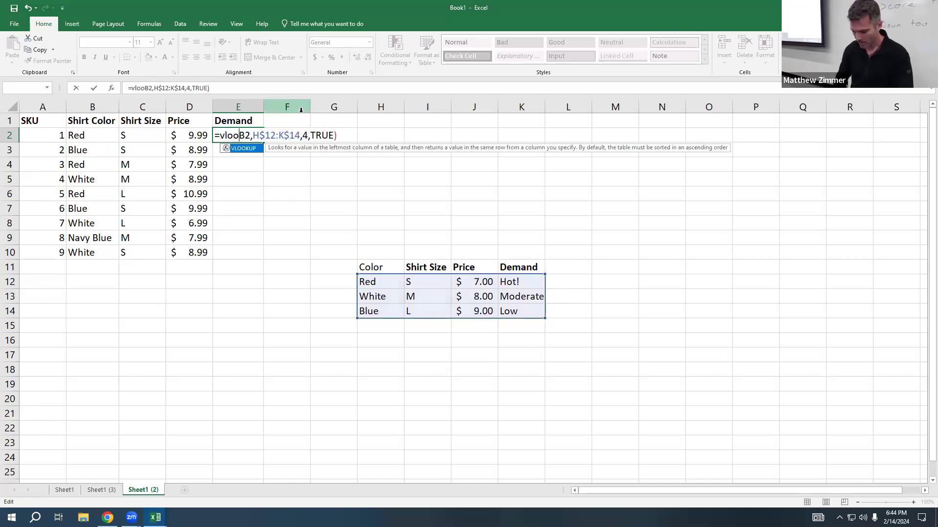
text(()
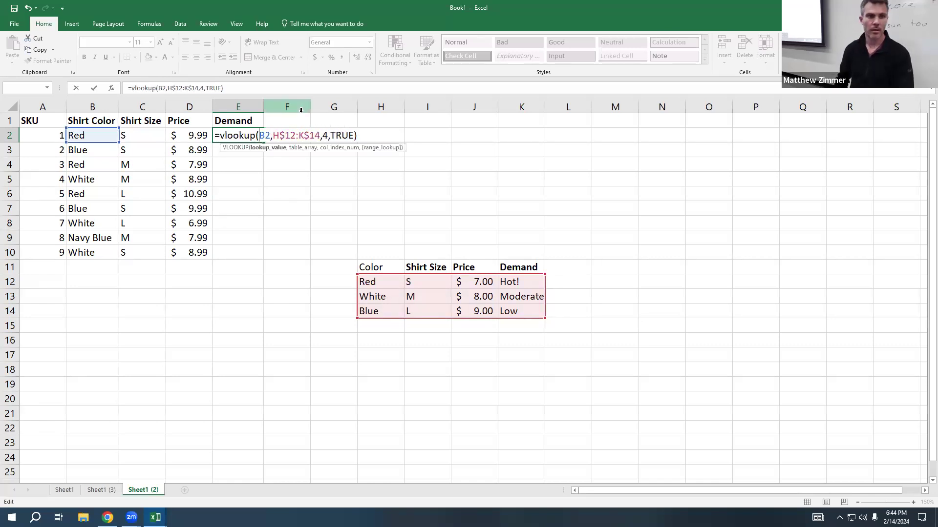
key(Return)
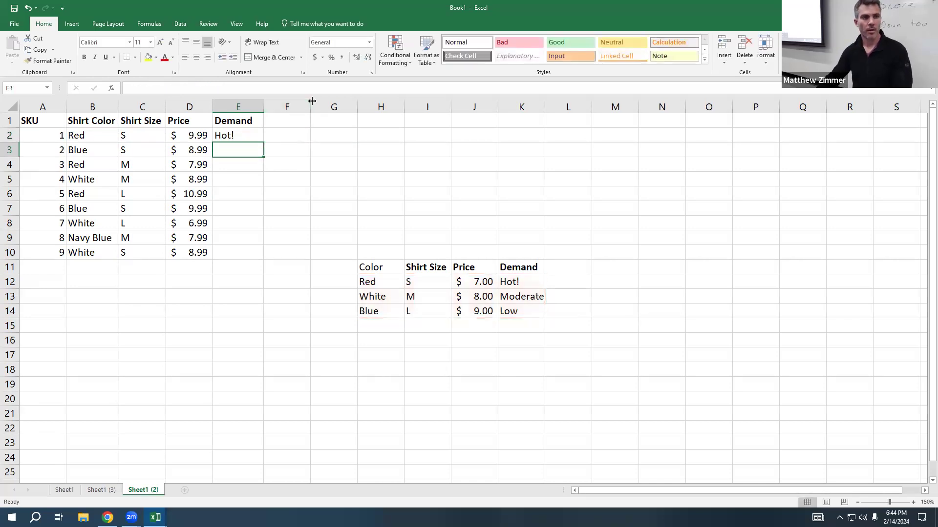
click(233, 137)
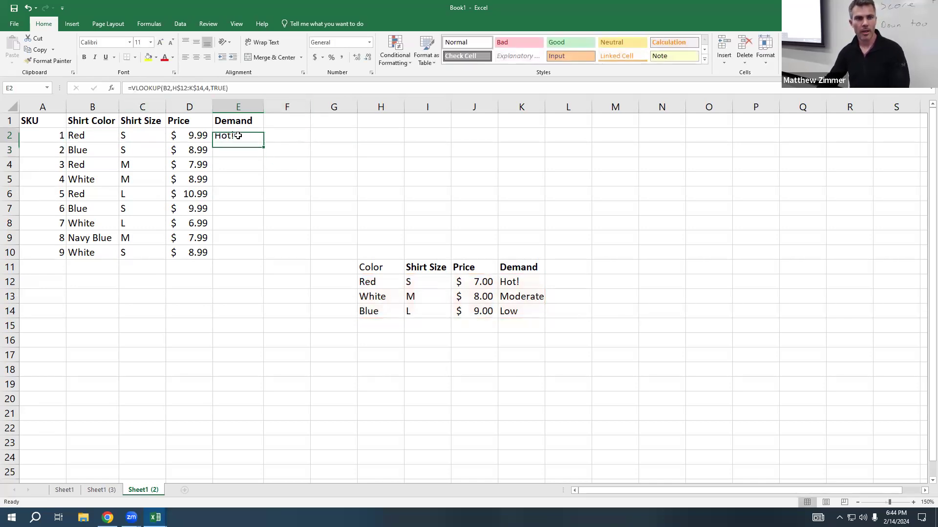
drag(263, 141, 249, 257)
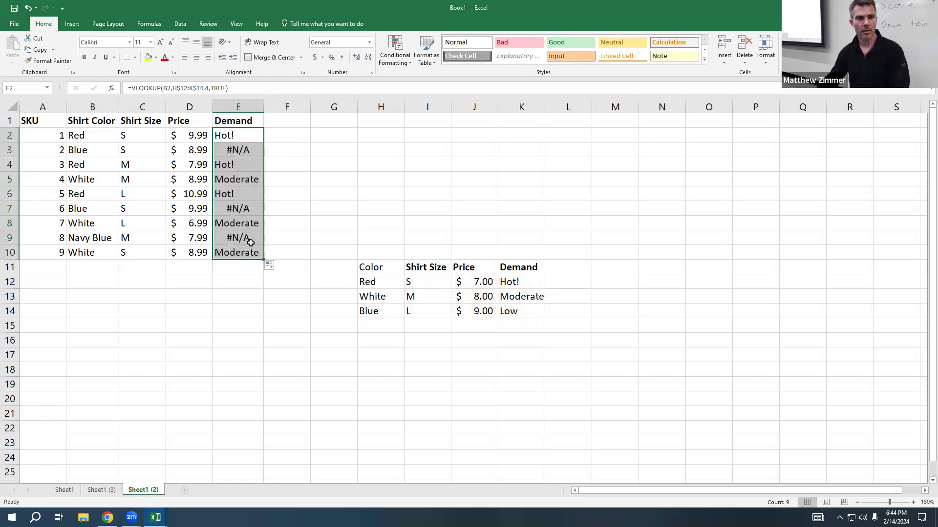
Examine the copied Demand formulas in E7 and E9 and compare them with the VLOOKUP formula in E2.
click(236, 239)
click(243, 207)
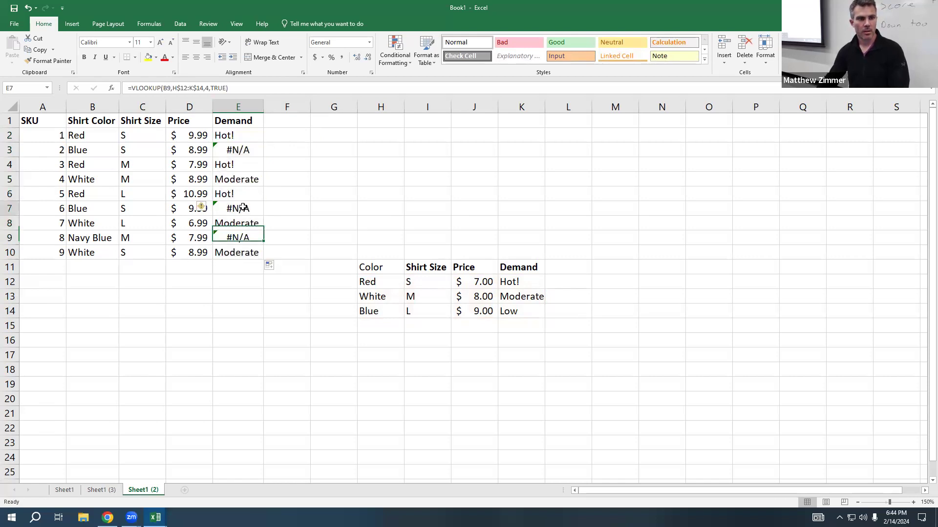
click(237, 238)
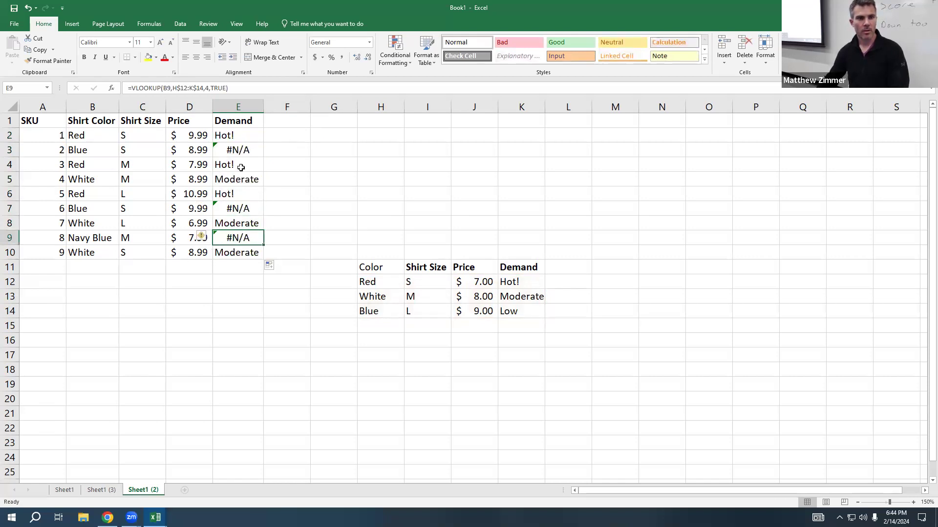
double_click(231, 135)
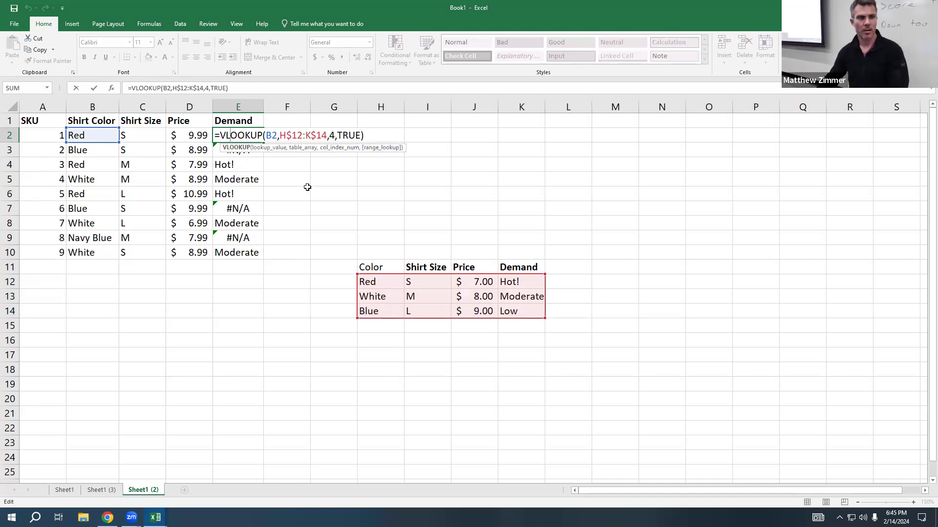
text(``)
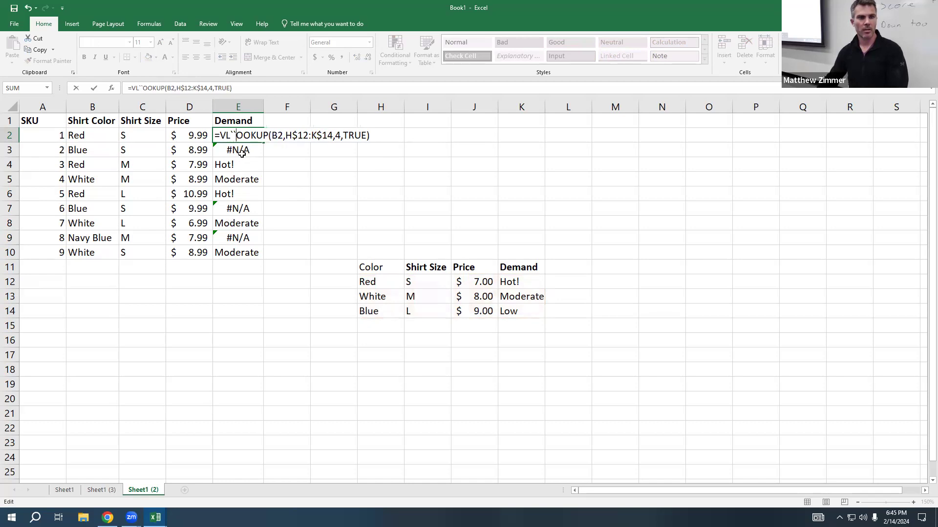
key(BackSpace)
key(Return)
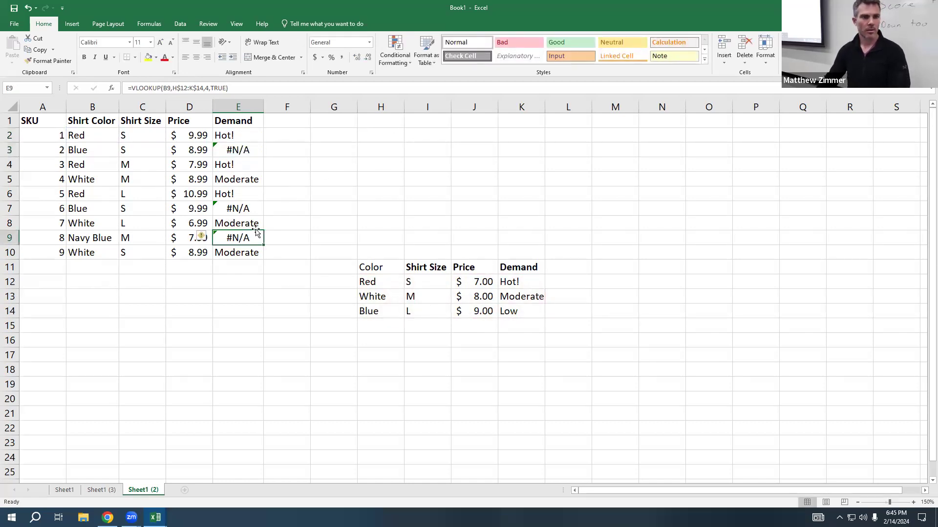
Examine E3's VLOOKUP formula and compare the Blue entry in H14 with the shirt color in B3.
double_click(230, 149)
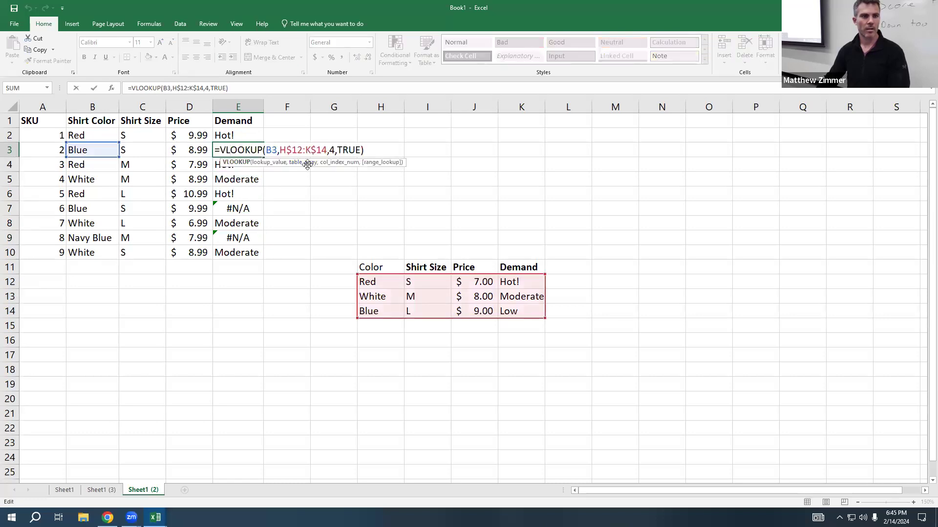
key(Escape)
click(376, 308)
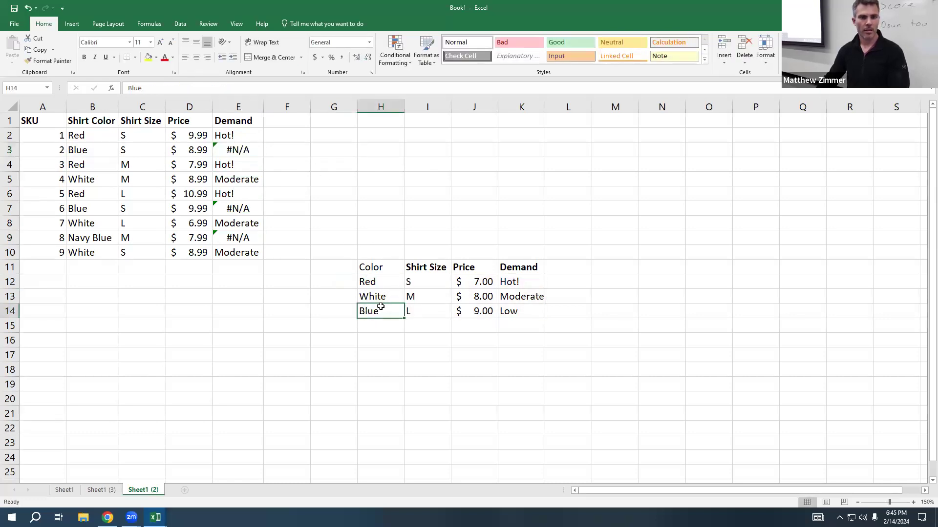
click(99, 152)
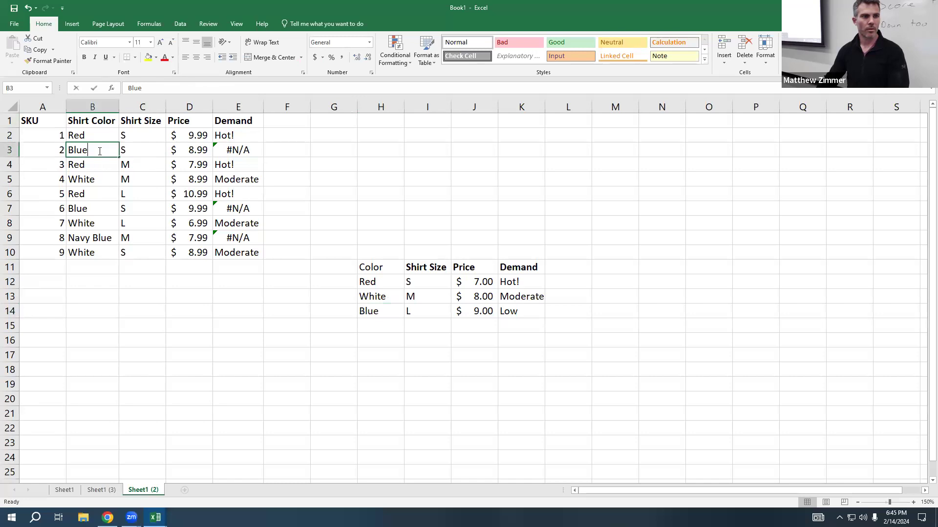
Change the range lookup argument in E2's VLOOKUP to FALSE and fill the formula down to E10.
double_click(227, 138)
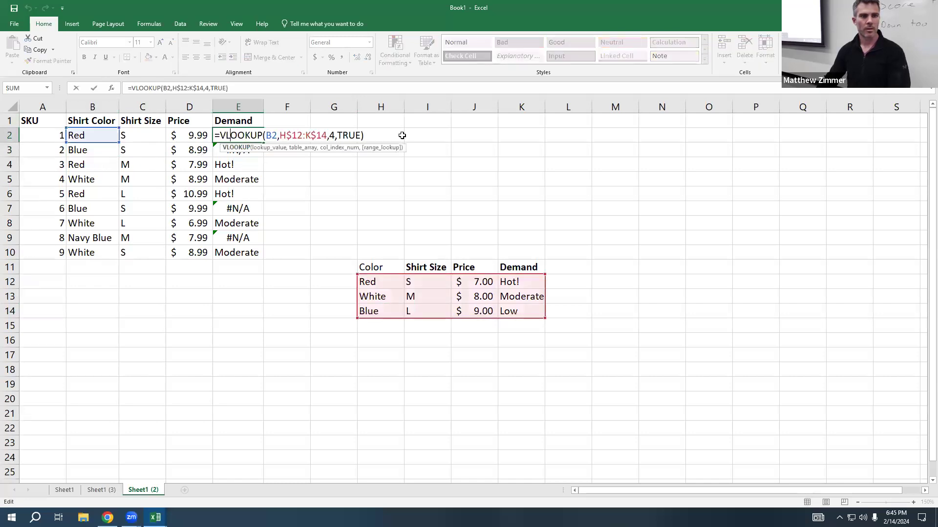
click(361, 136)
key(BackSpace)
key(BackSpace)
key(BackSpace)
key(BackSpace)
key(BackSpace)
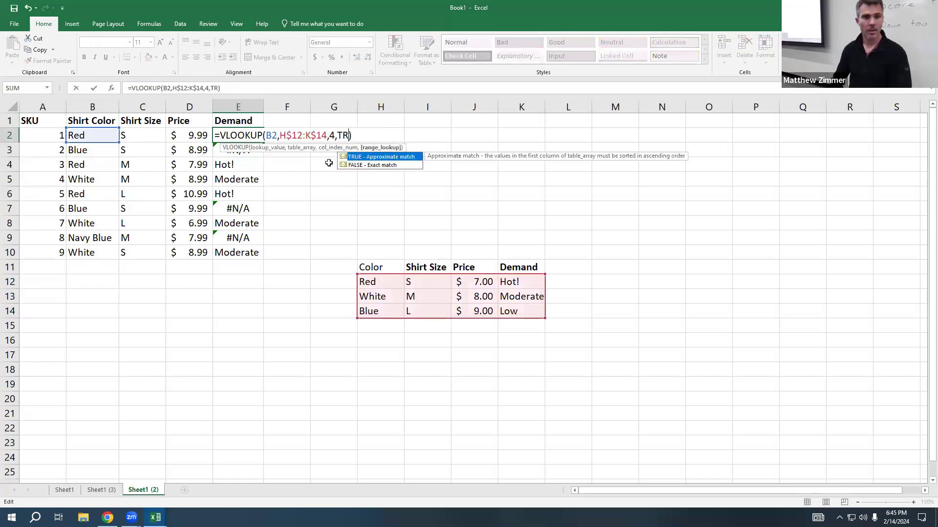
text(,FA)
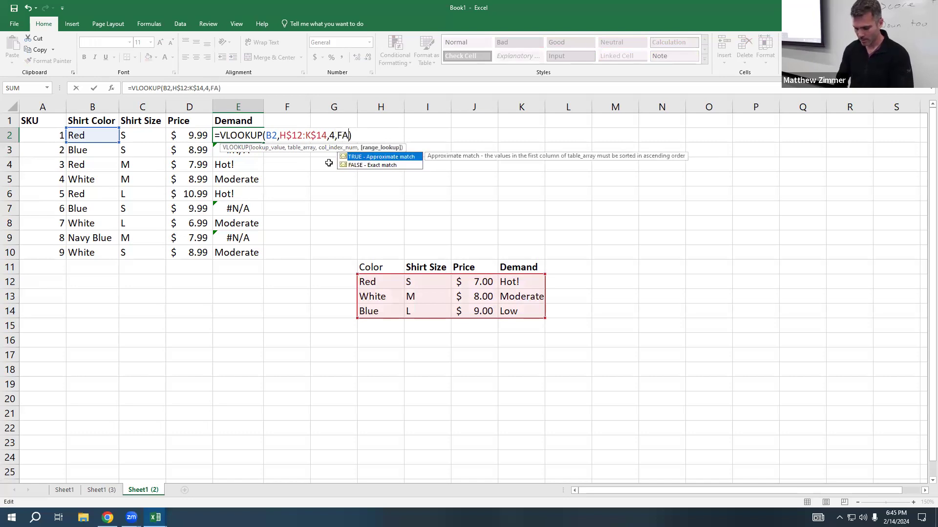
key(Tab)
key(Return)
click(234, 134)
drag(263, 142, 262, 256)
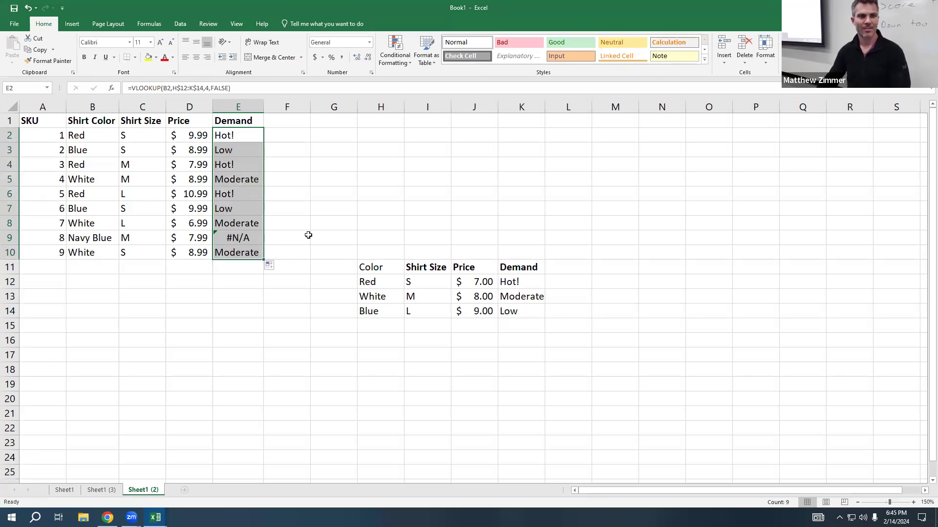
Re-enter FALSE as the exact-match argument in E2's formula, keeping =VLOOKUP(B2,H$12:K$14,4,FALSE).
click(245, 132)
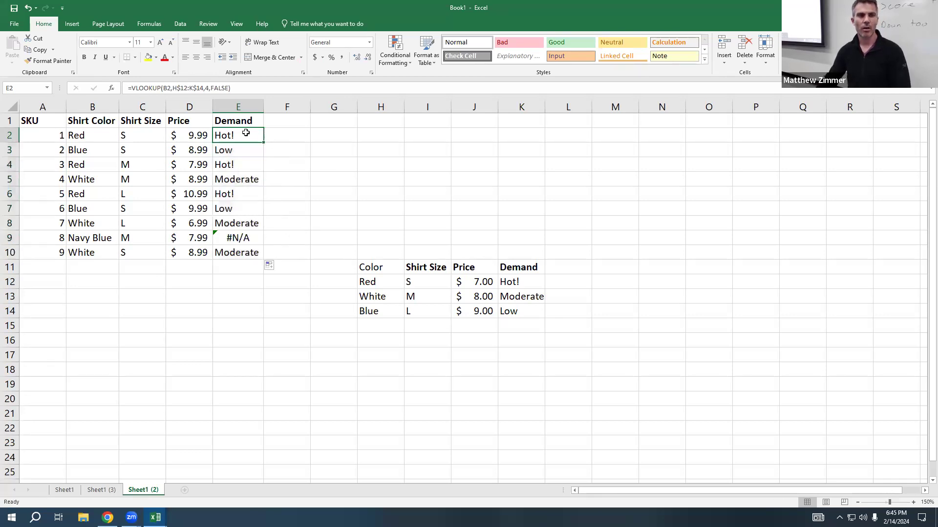
double_click(247, 136)
click(386, 150)
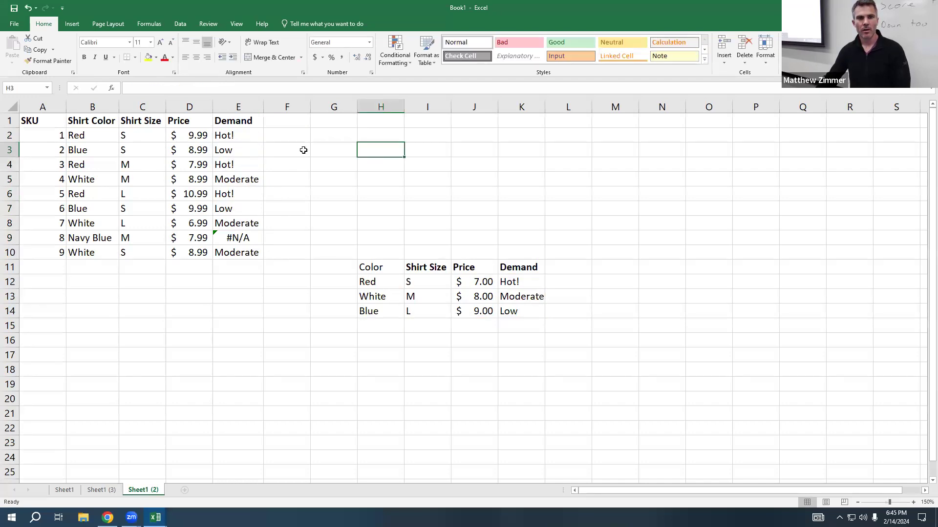
double_click(248, 133)
click(381, 147)
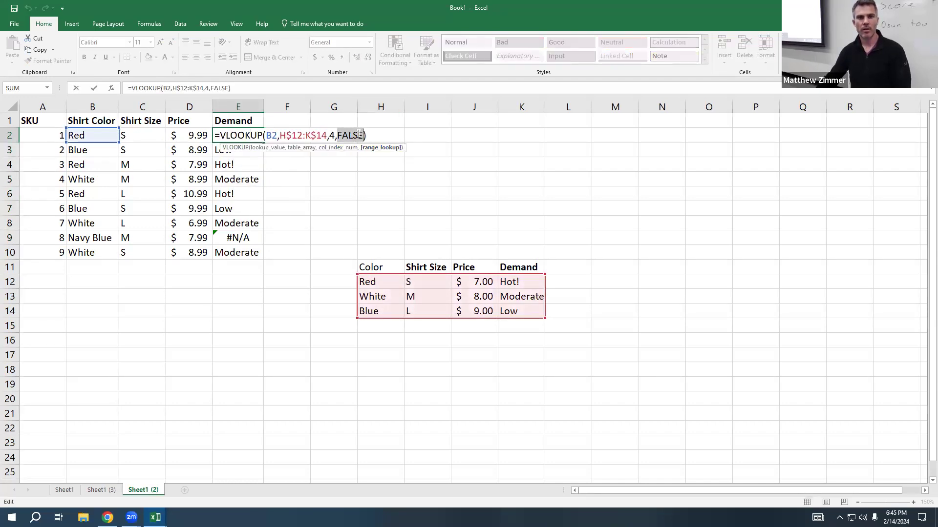
click(359, 134)
key(BackSpace)
key(BackSpace)
key(BackSpace)
key(BackSpace)
key(BackSpace)
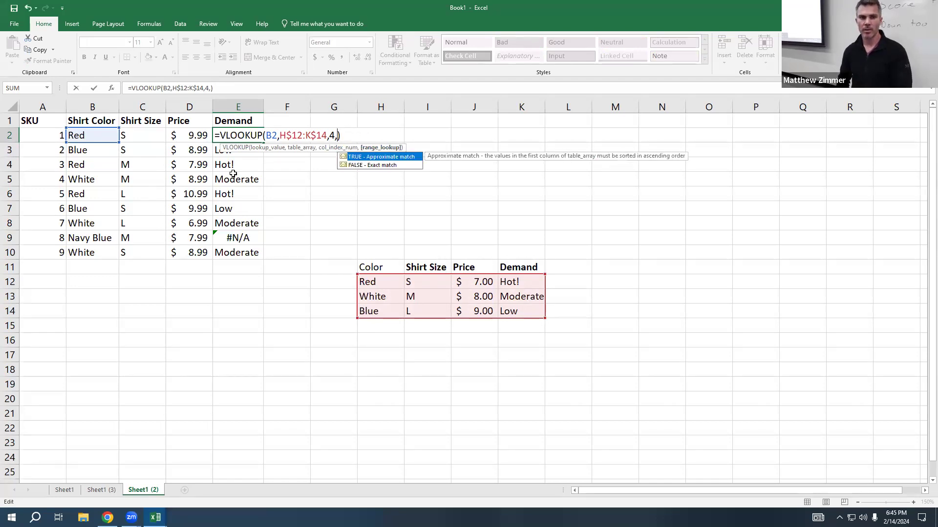
text(FASLE)
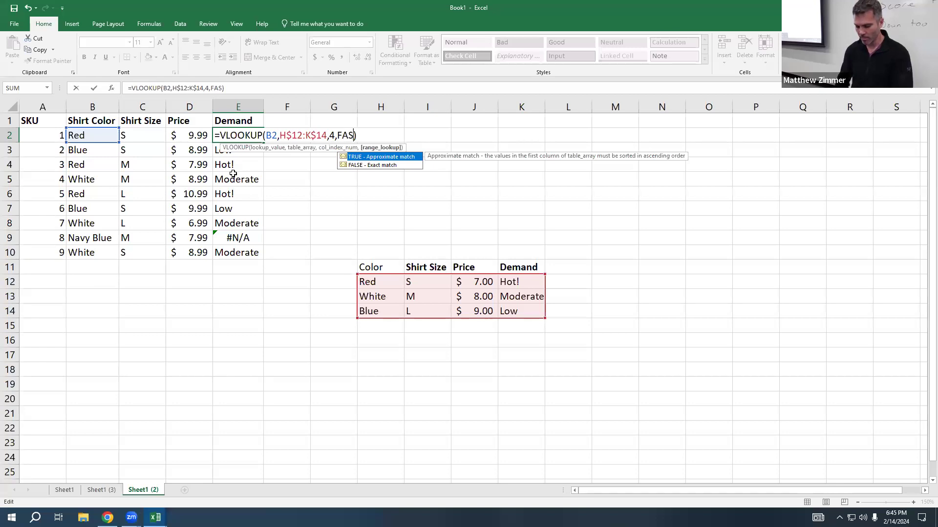
key(BackSpace)
key(BackSpace)
key(BackSpace)
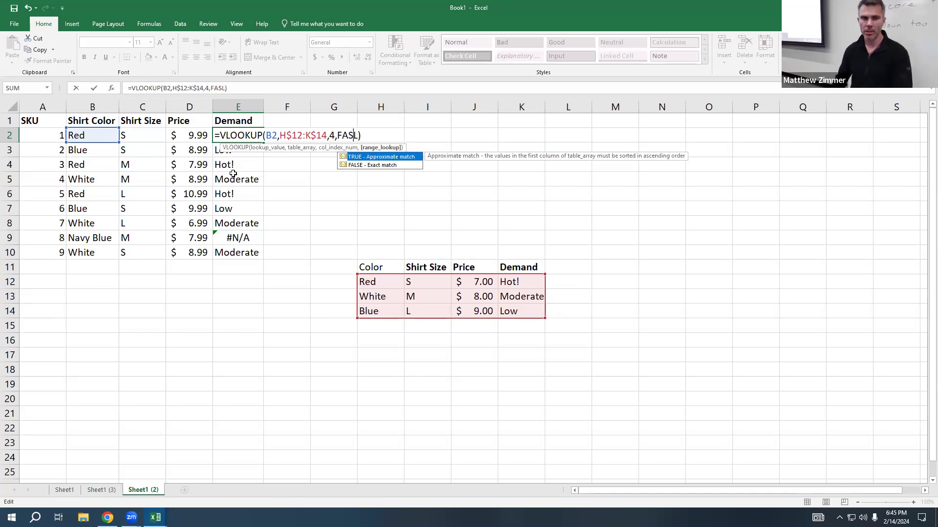
text(LSE)
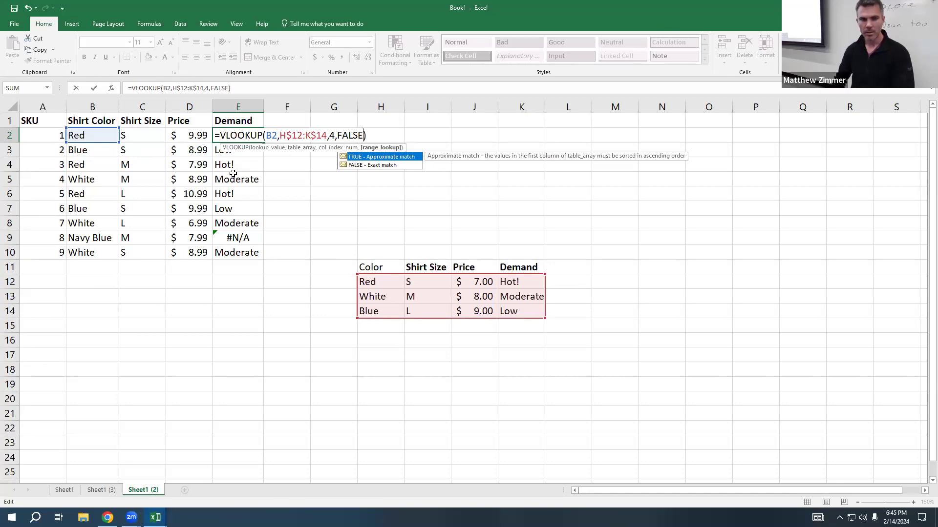
key(Return)
Check the Demand formula for the Navy Blue shirt in E9 against the lookup table's color names.
click(232, 133)
click(224, 241)
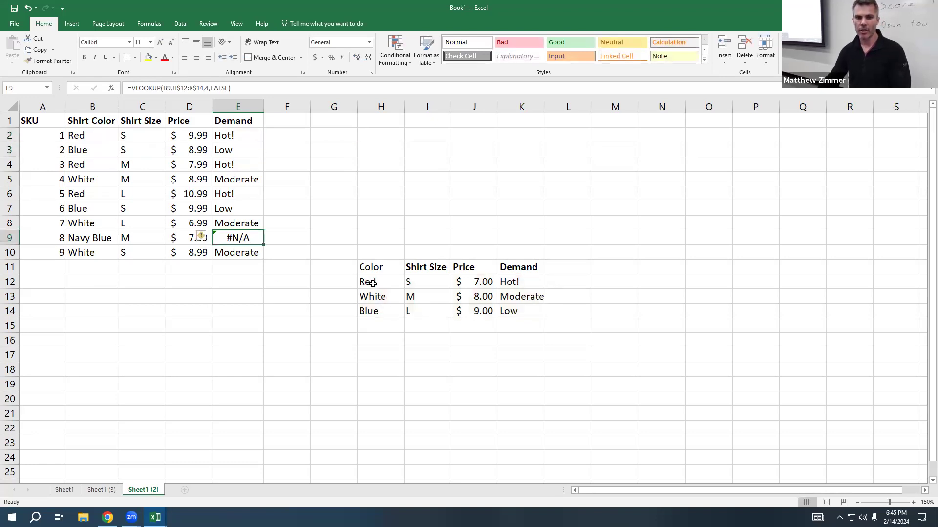
drag(372, 283, 374, 340)
click(226, 237)
drag(372, 287, 377, 328)
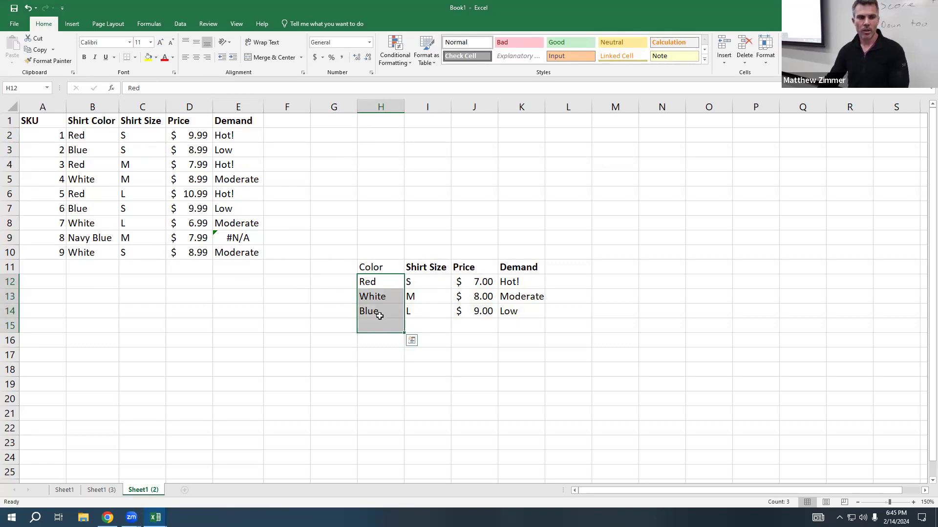
Replace the color Blue in lookup table cell H14 with Navy Blue.
click(397, 309)
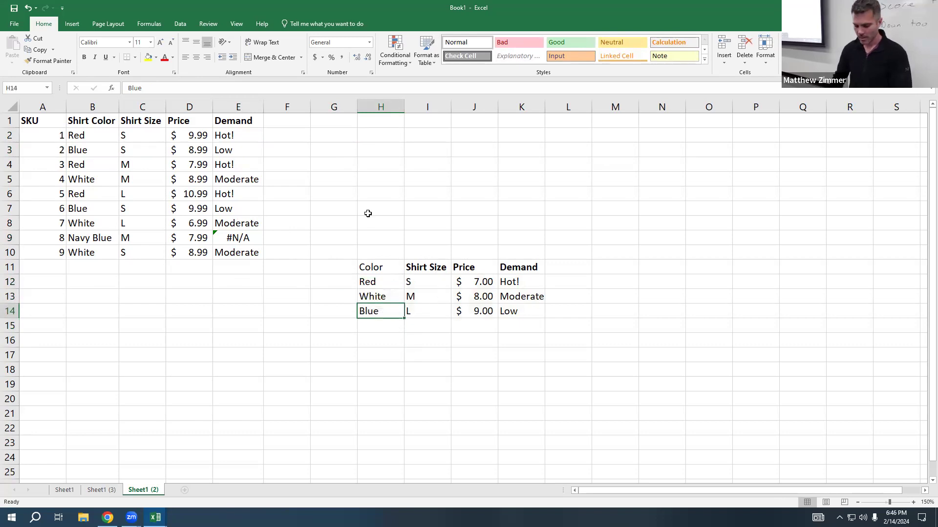
text(Navy Blue)
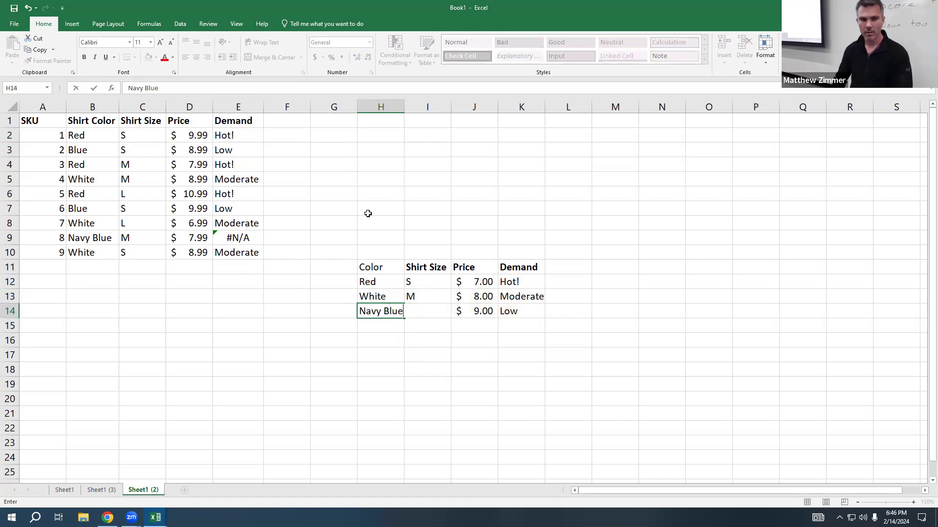
key(Return)
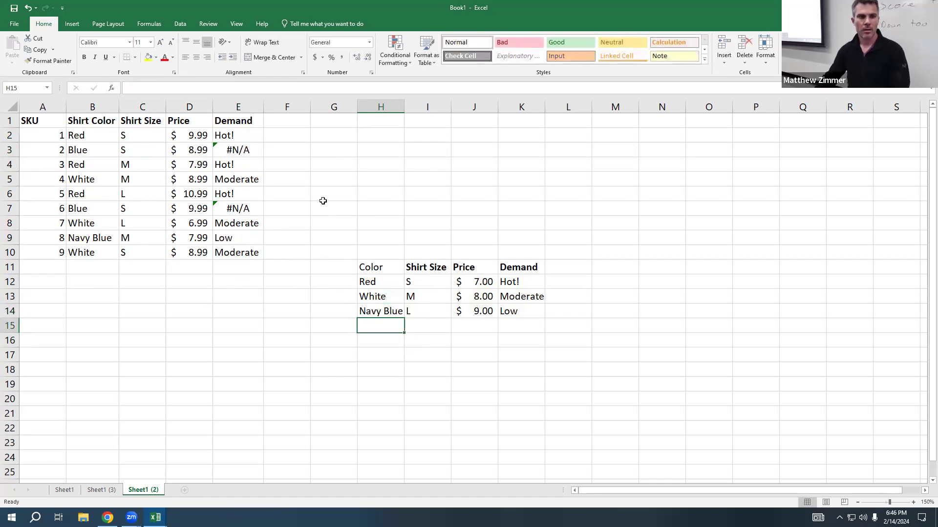
Review the Demand results for the Navy Blue shirt in E9 and the Blue shirts in E7 and E3.
click(229, 237)
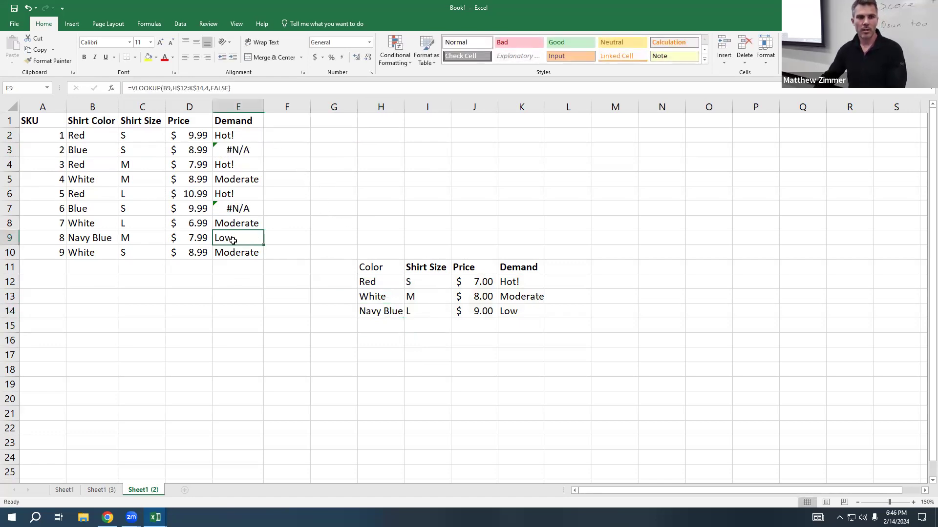
click(253, 192)
key(Down)
click(253, 152)
click(243, 127)
Set the range lookup argument in E2's VLOOKUP to TRUE and fill the formula down to E10.
click(250, 137)
double_click(250, 138)
click(363, 135)
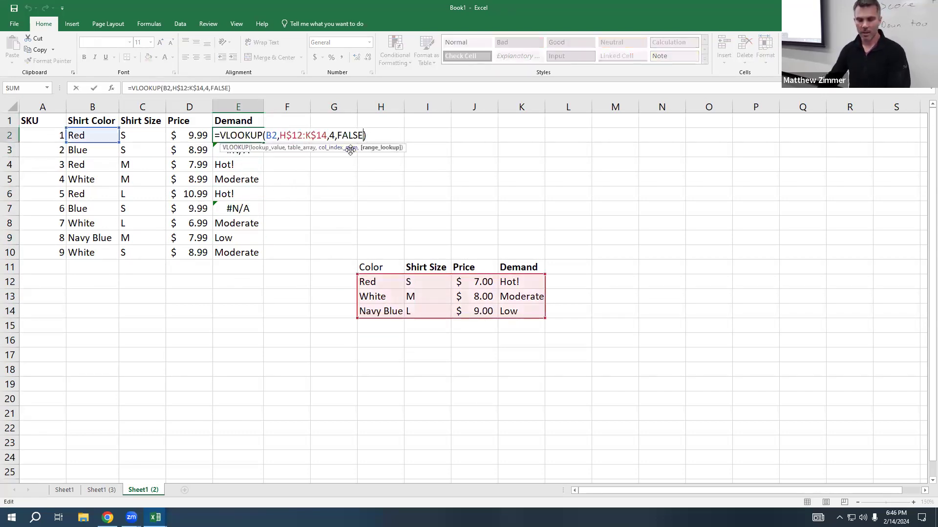
key(BackSpace)
key(BackSpace)
key(BackSpace)
key(BackSpace)
key(BackSpace)
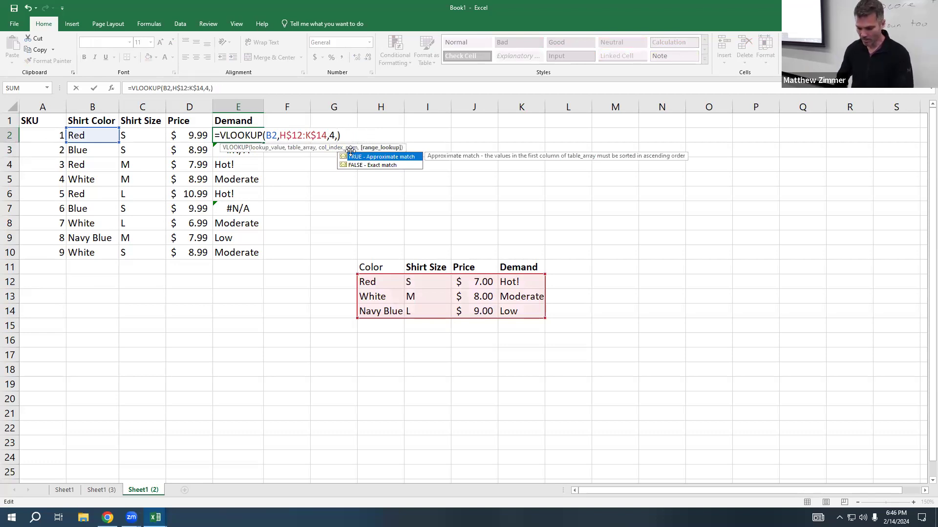
text(TRUE)
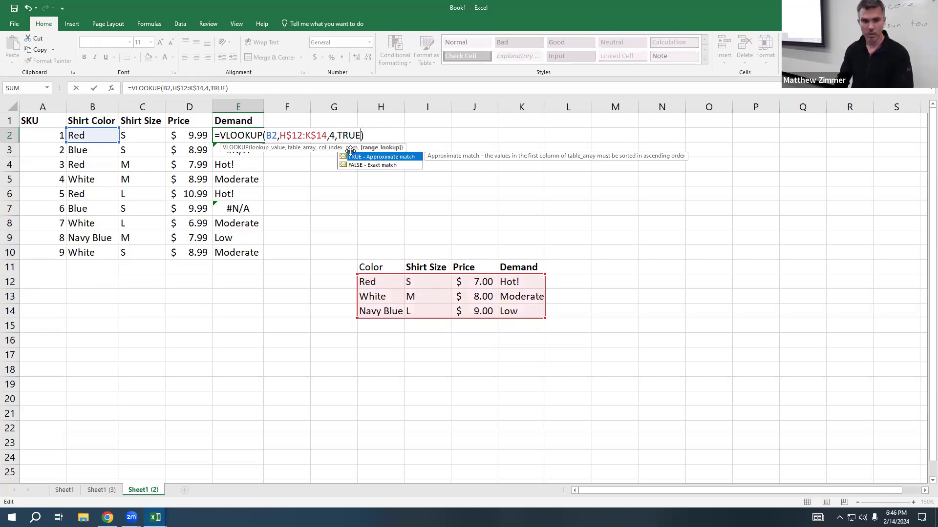
key(Return)
click(244, 134)
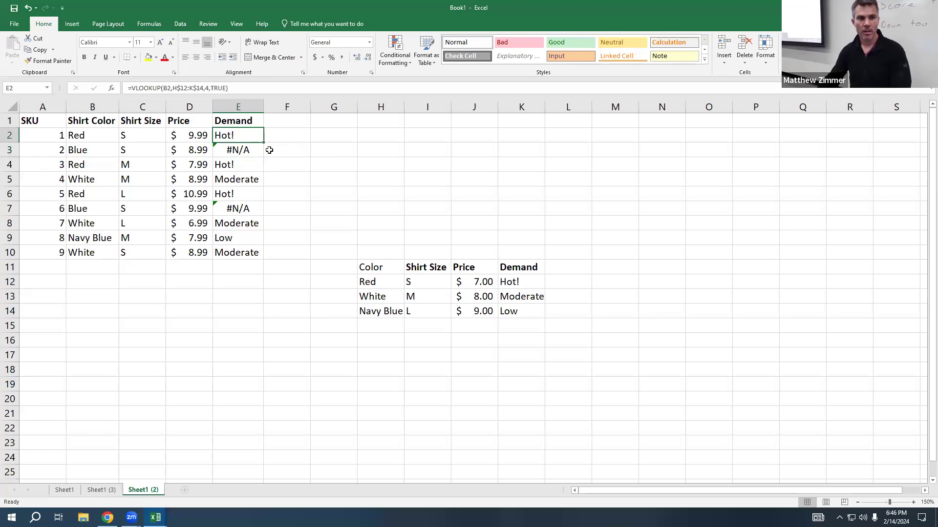
drag(265, 142, 251, 255)
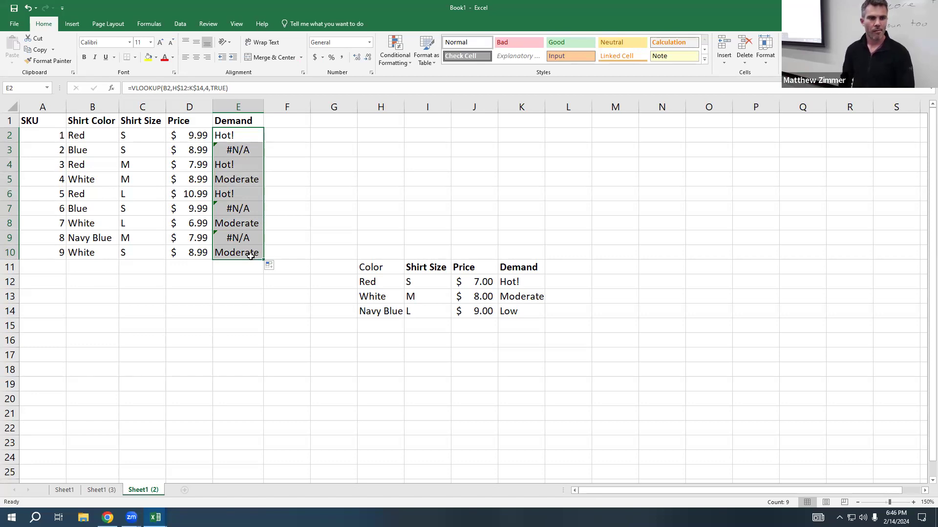
click(239, 151)
click(237, 132)
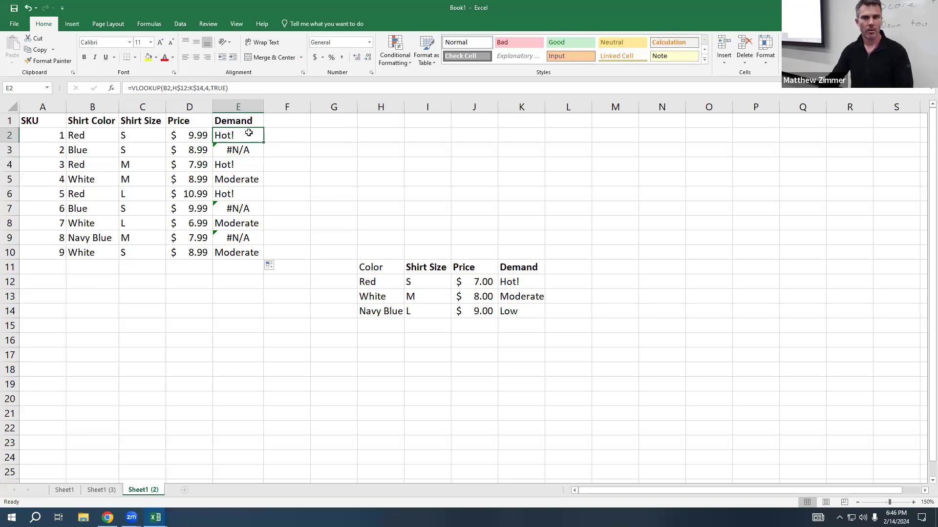